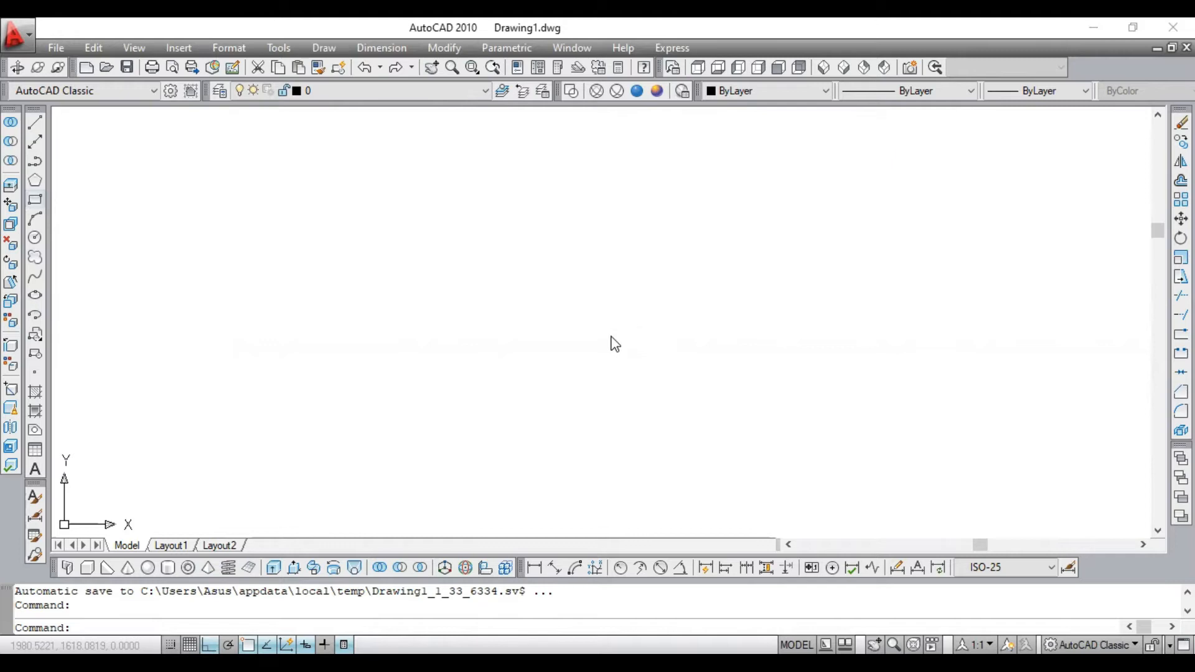
- Draw a rectangle 50 units wide and 30 units high in the empty drawing area
left_click(586, 337)
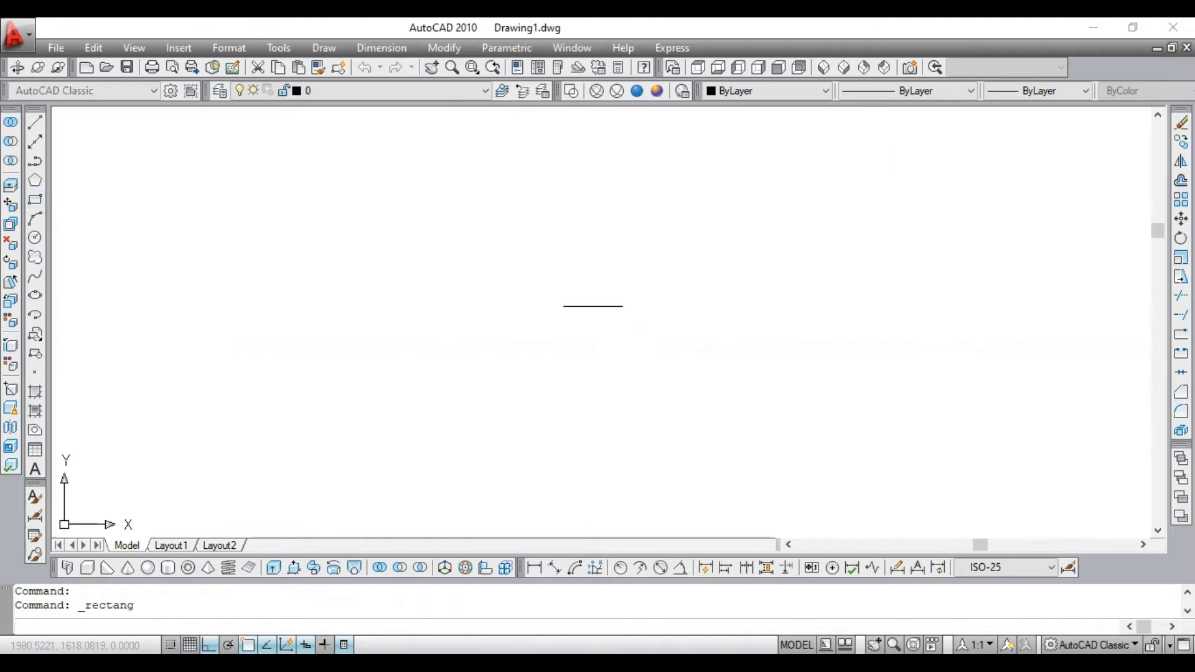
left_click(600, 308)
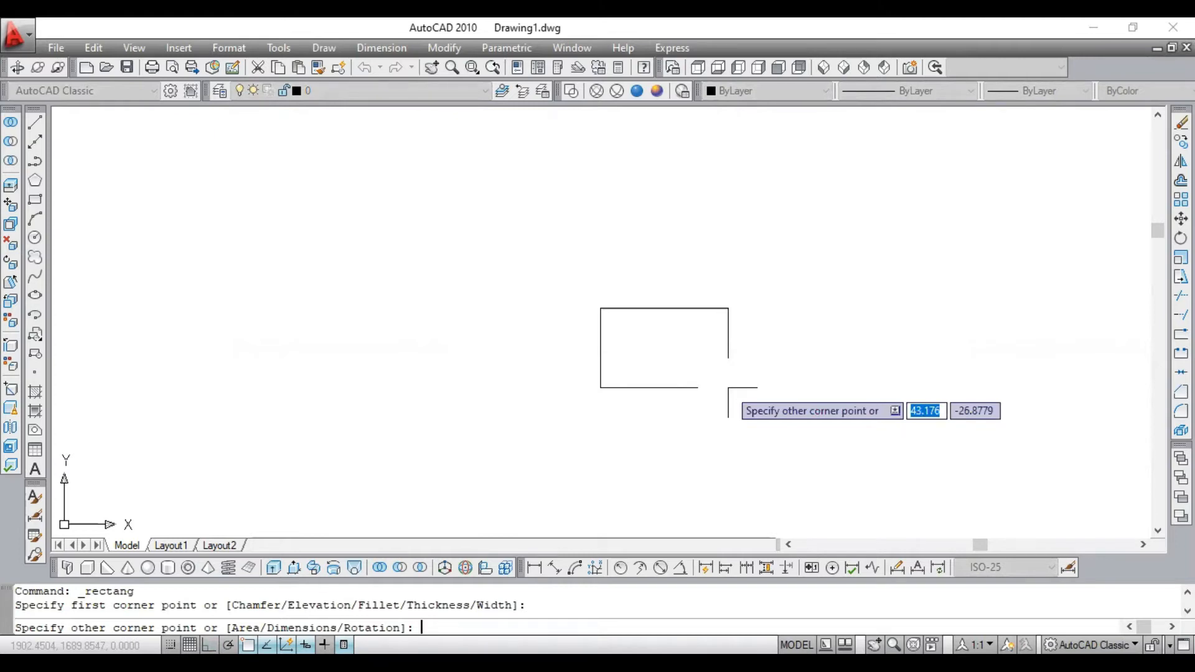
type("50")
key("Tab")
type("30")
key("Return")
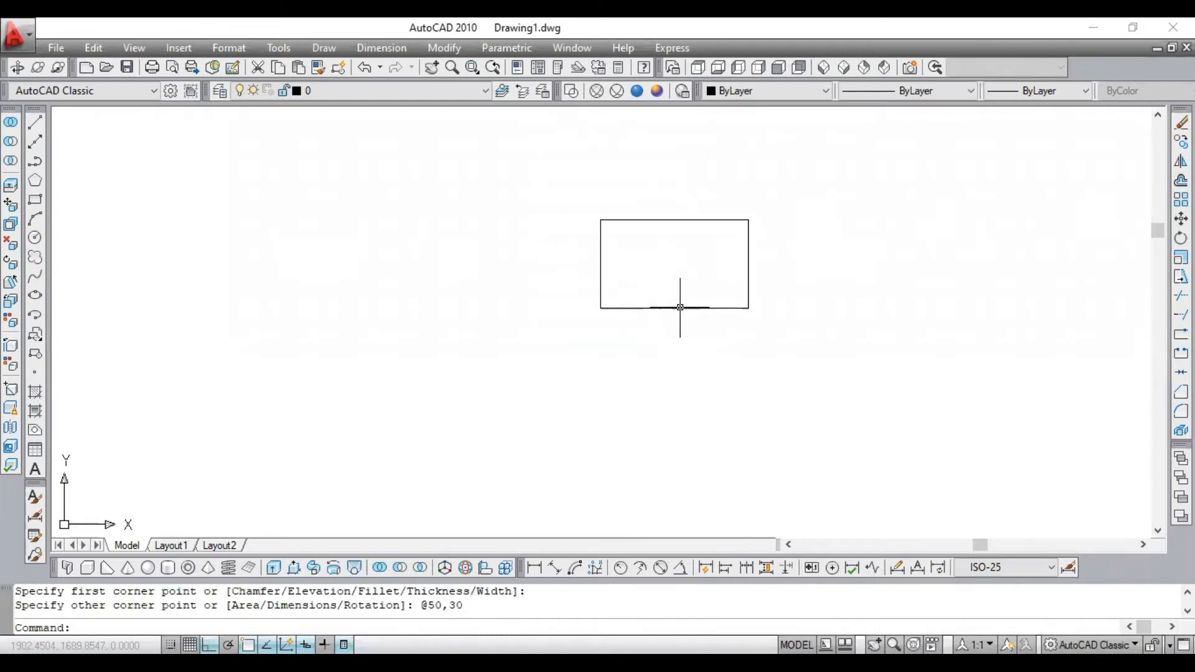
- Draw a 10-unit horizontal polyline extending outward to the left from the midpoint of the rectangle's left edge
left_click(35, 164)
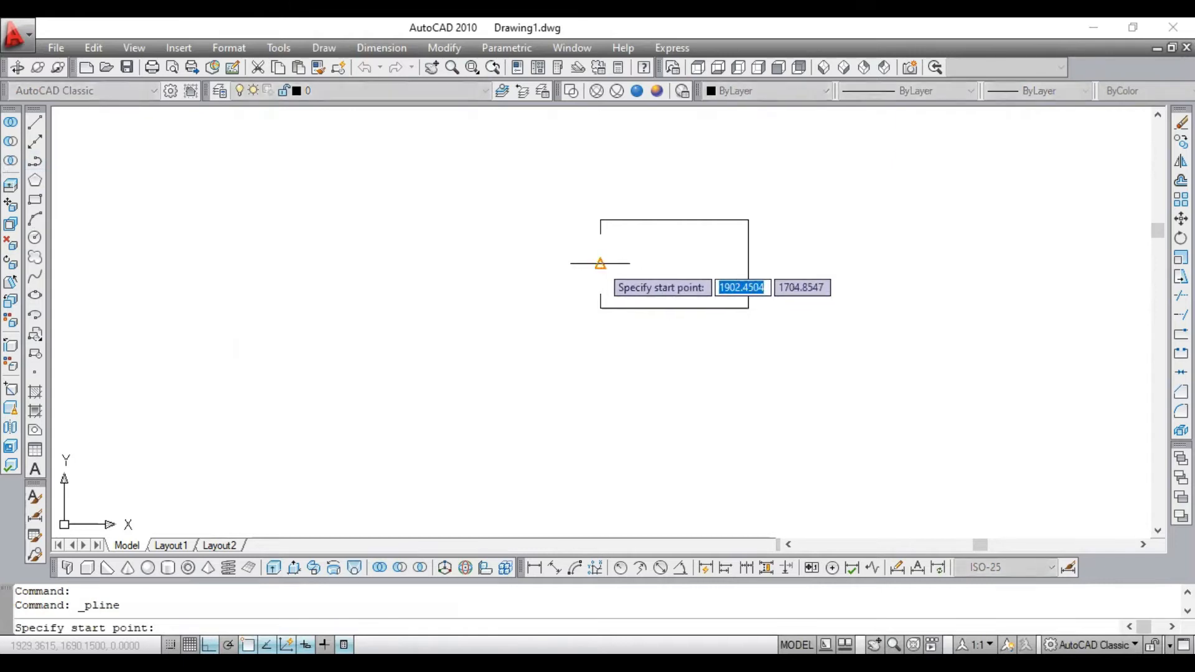
left_click(600, 263)
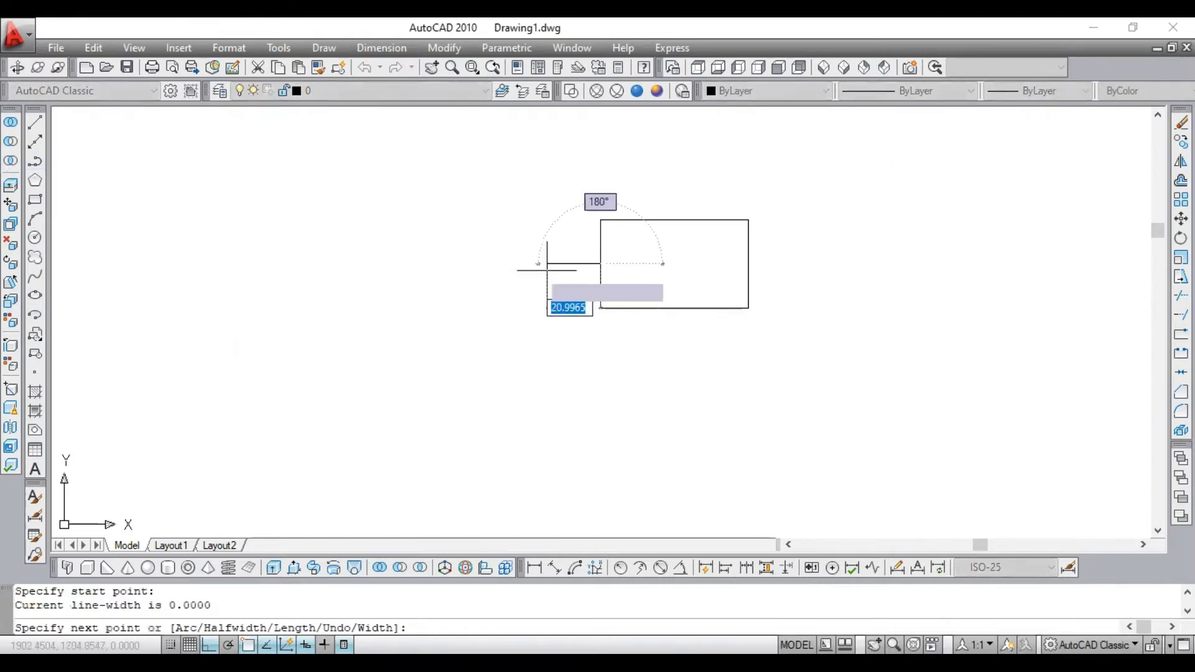
type("10")
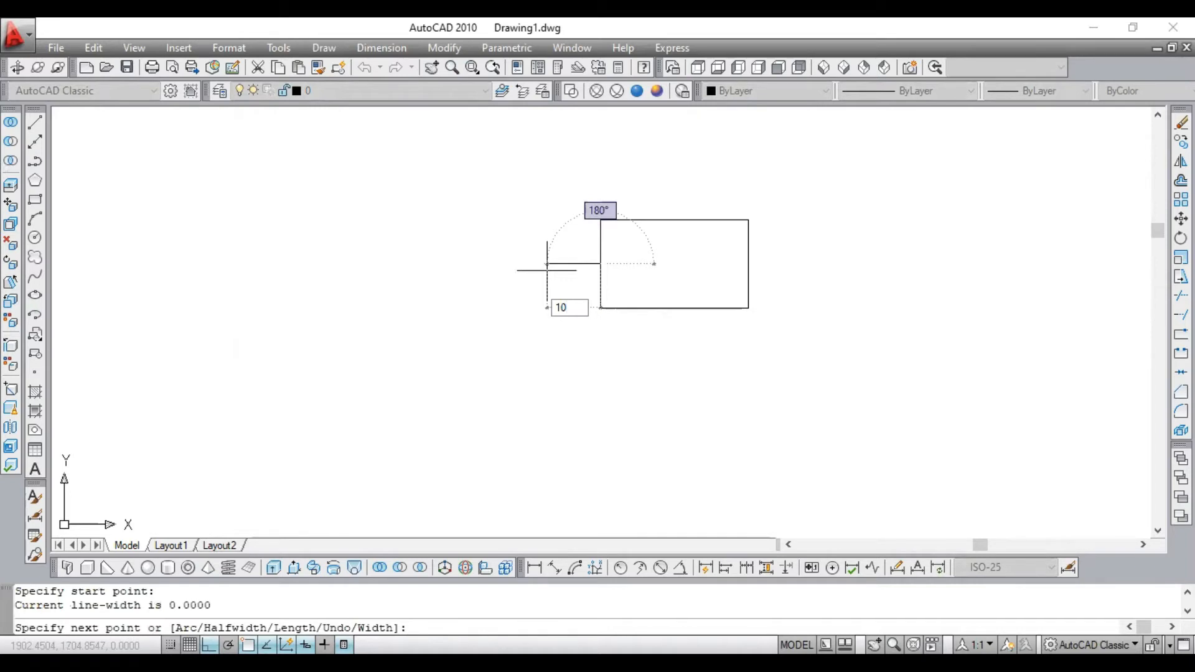
key("Return")
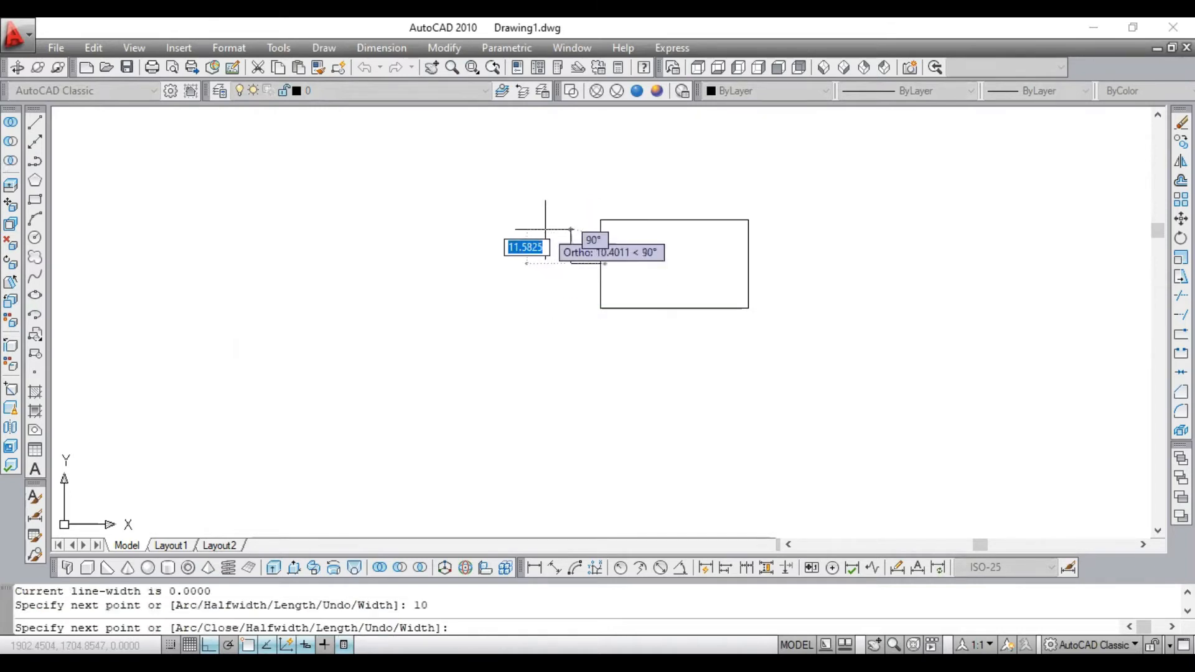
key("Escape")
scroll(544, 245, "up", 3)
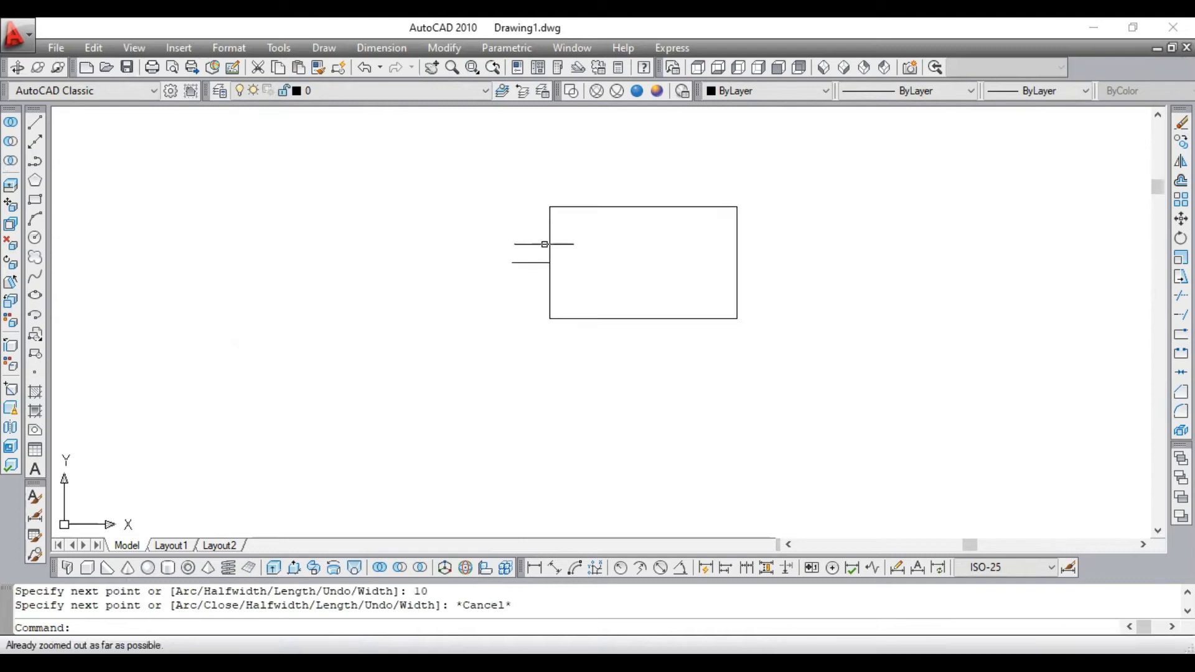
scroll(520, 245, "up", 4)
scroll(514, 249, "down", 5)
scroll(508, 245, "up", 3)
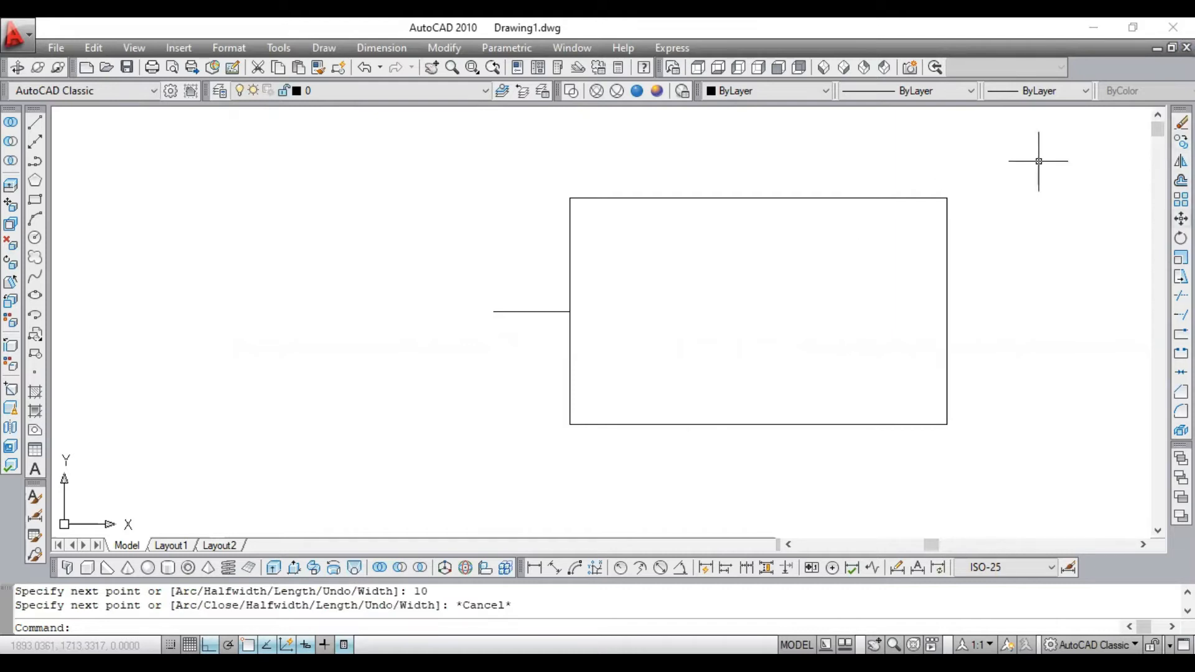
- Move the rectangle by its right-edge midpoint onto the free left end of the short line
left_click(1180, 218)
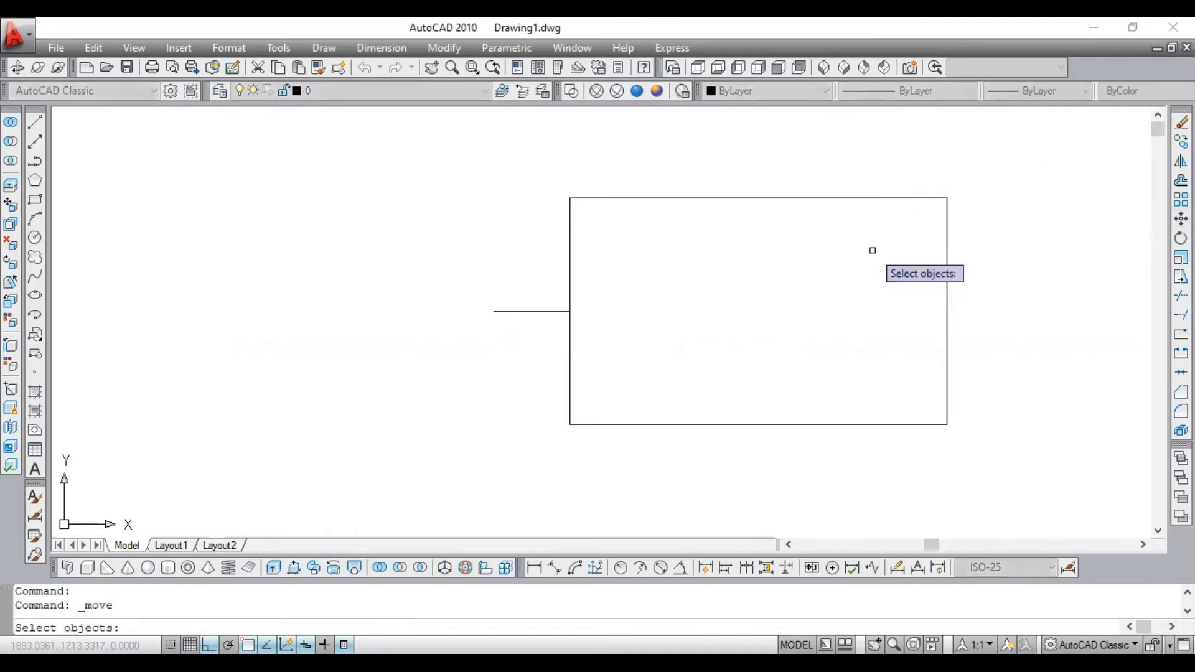
left_click(915, 198)
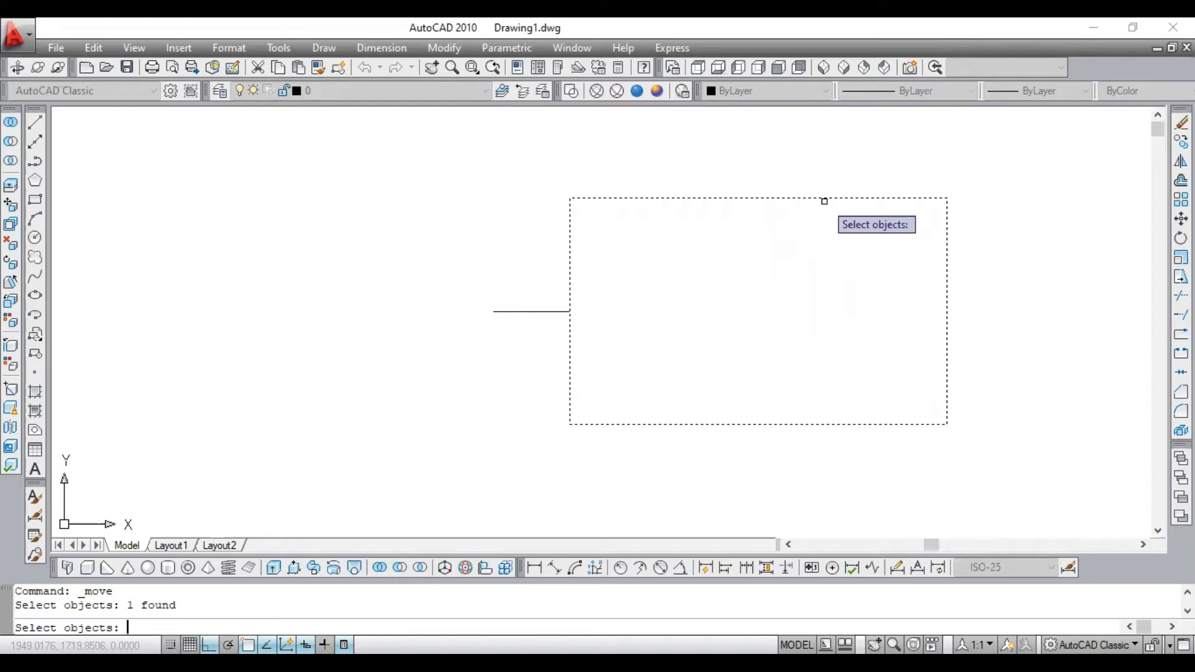
key("Return")
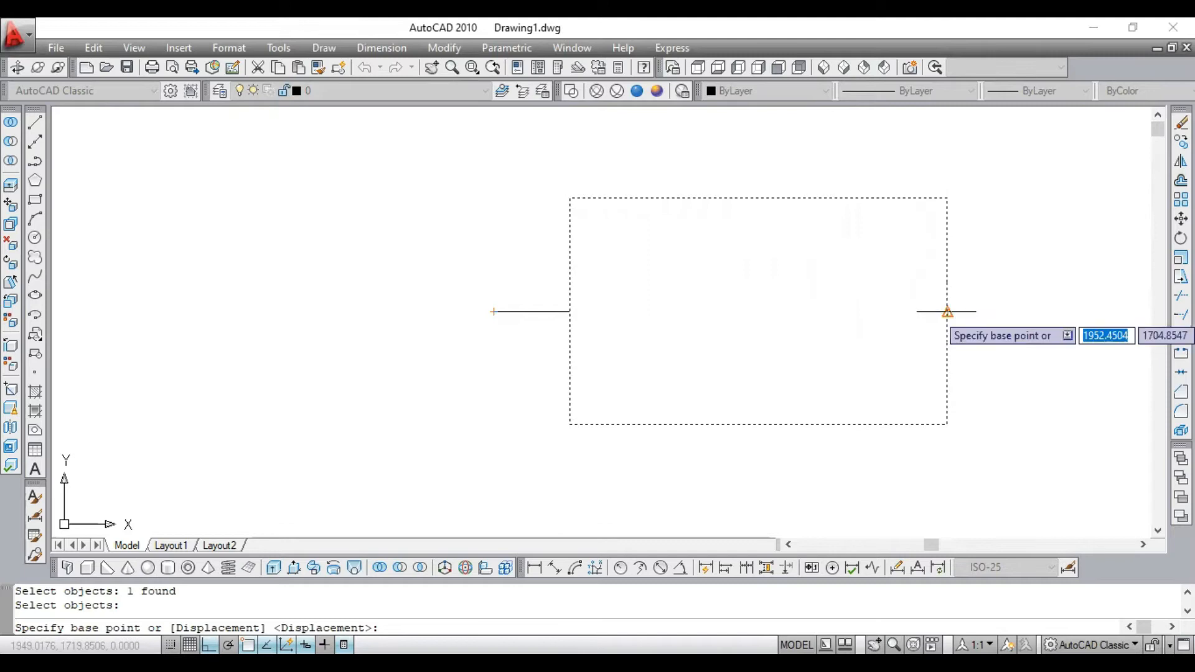
left_click(947, 311)
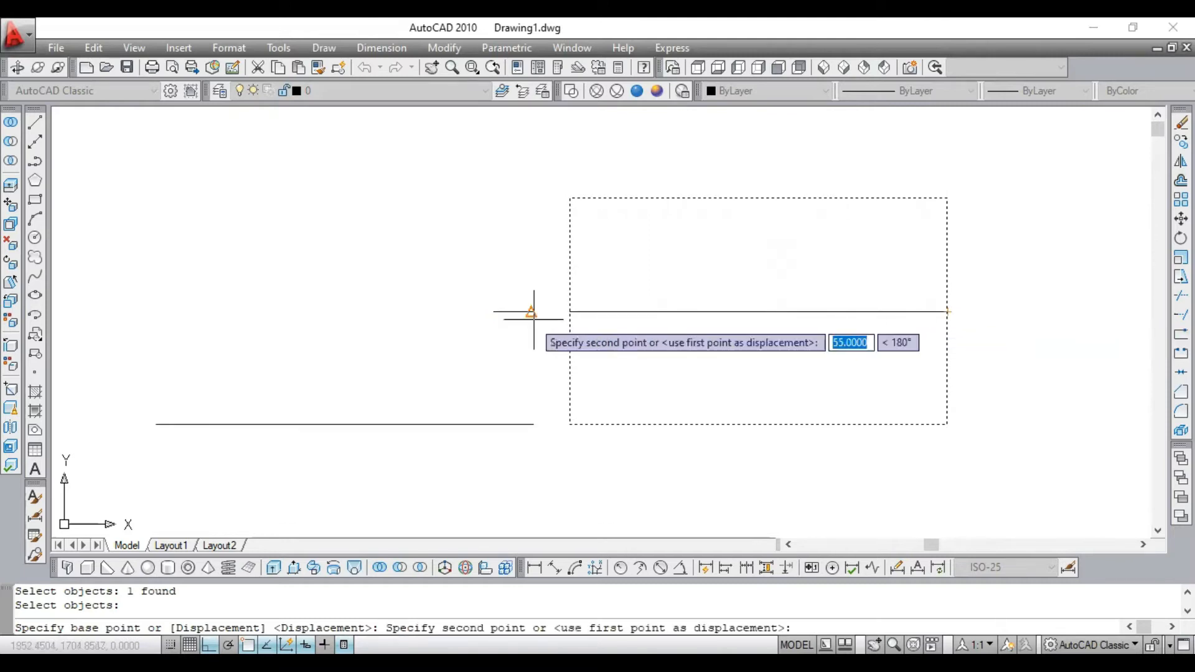
left_click(494, 311)
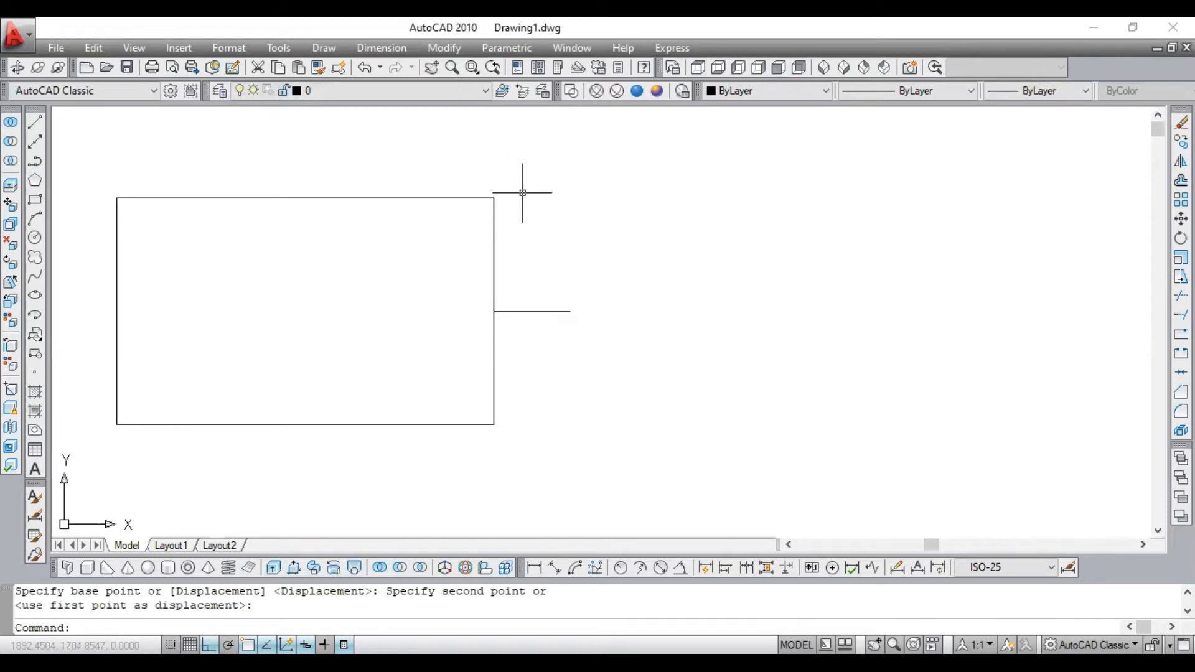
left_click(478, 188)
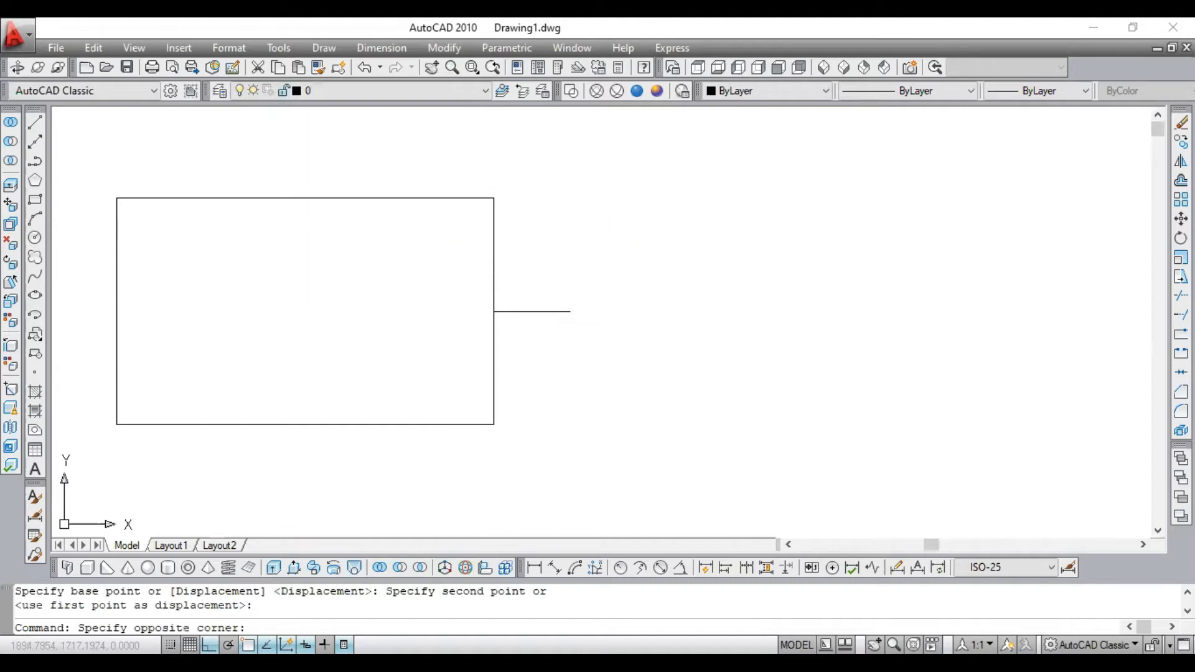
left_click(435, 218)
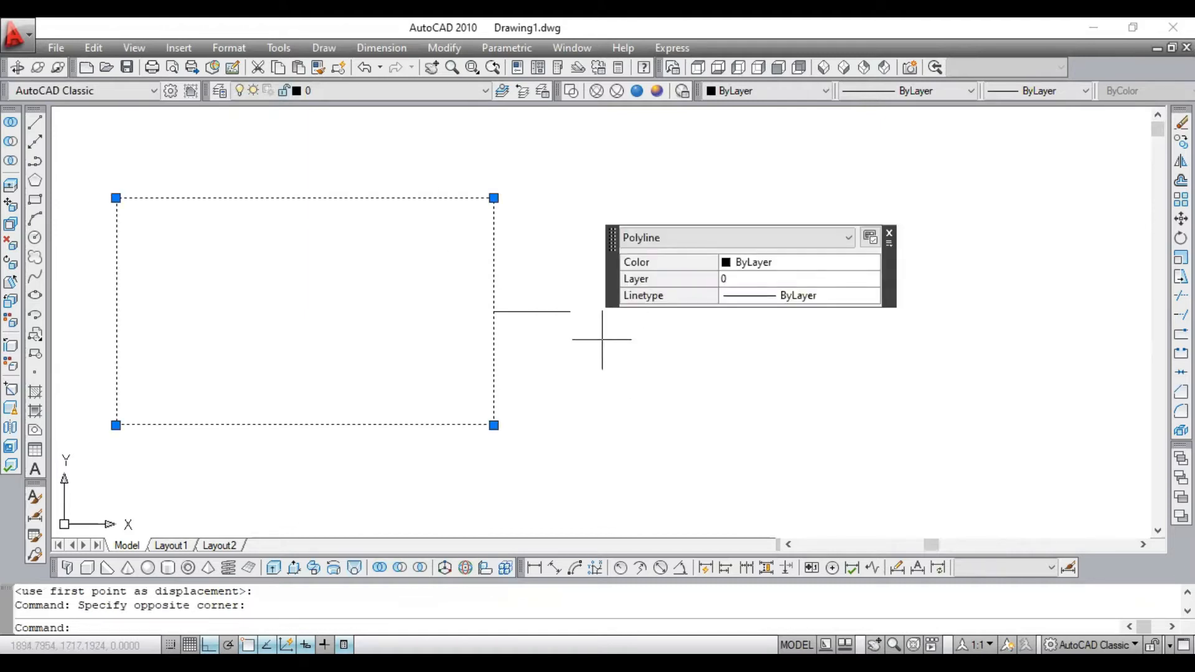
key("Escape")
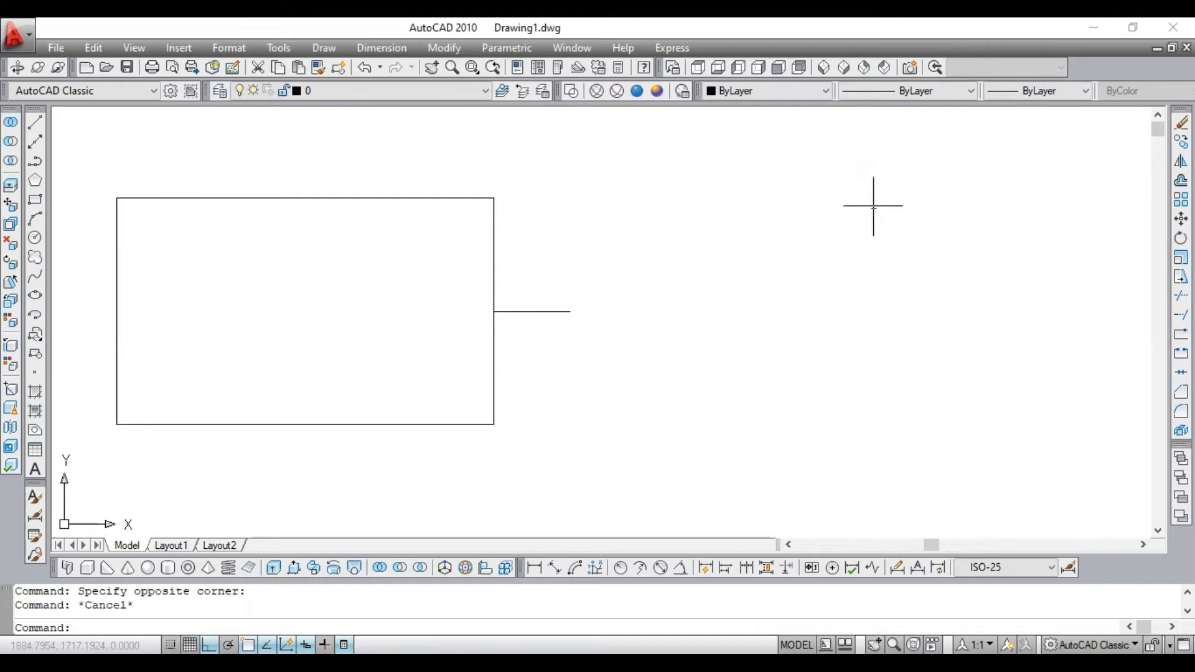
mouse_move(491, 231)
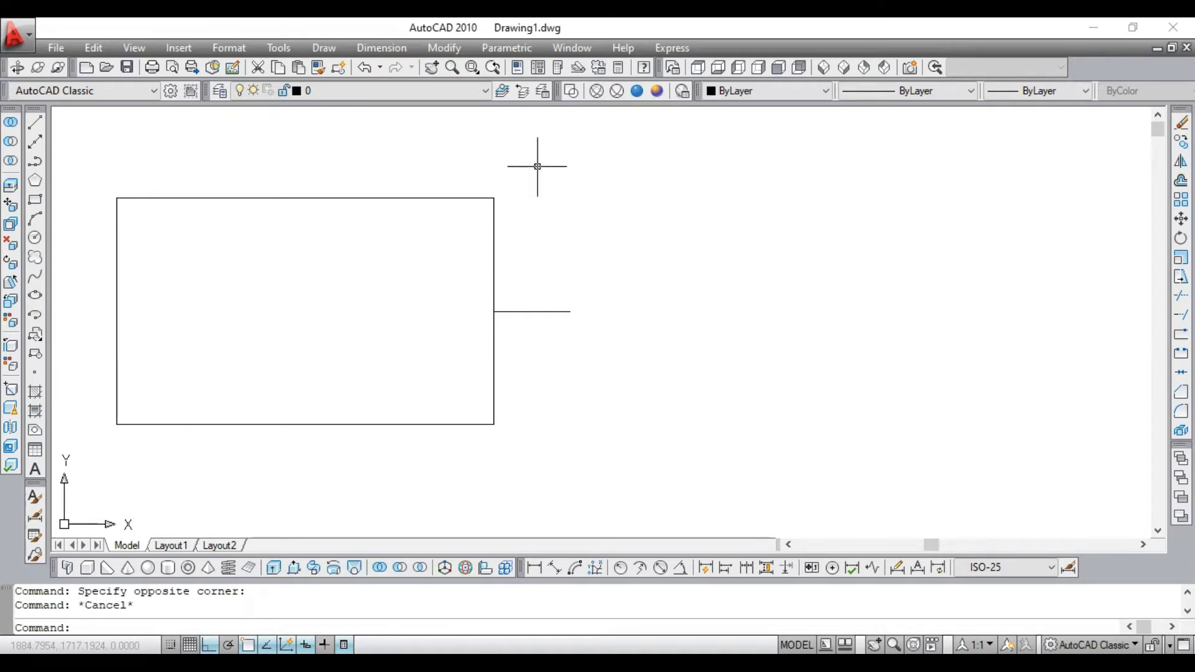
left_click(483, 186)
left_click(430, 229)
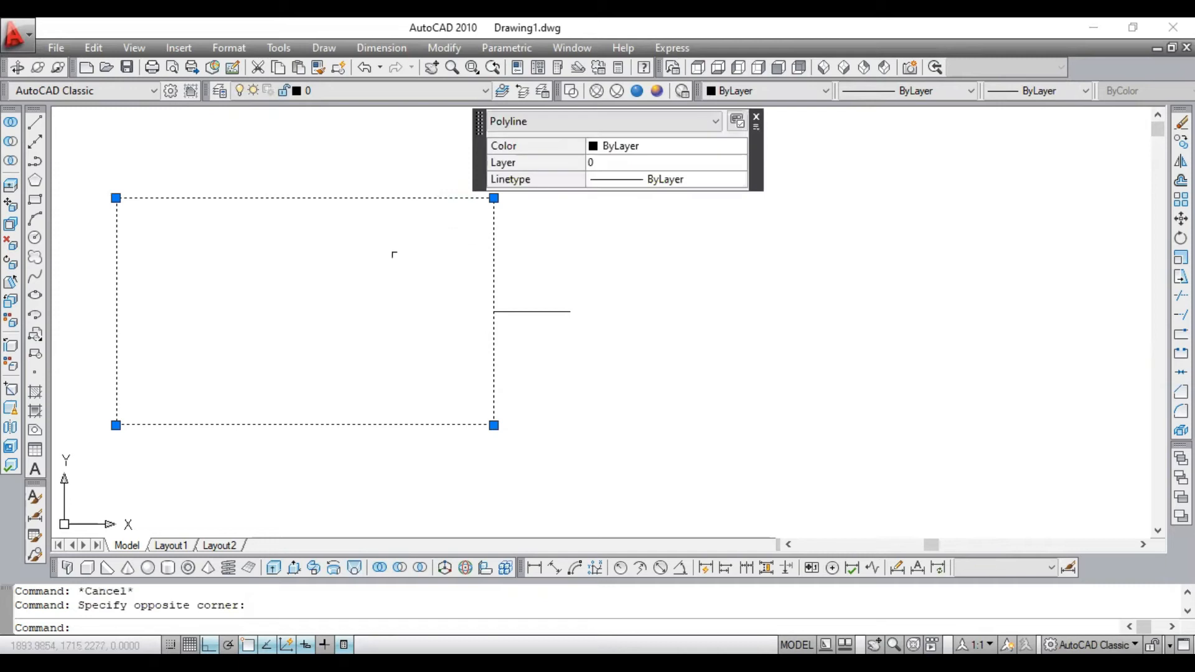
key("Escape")
left_click(524, 187)
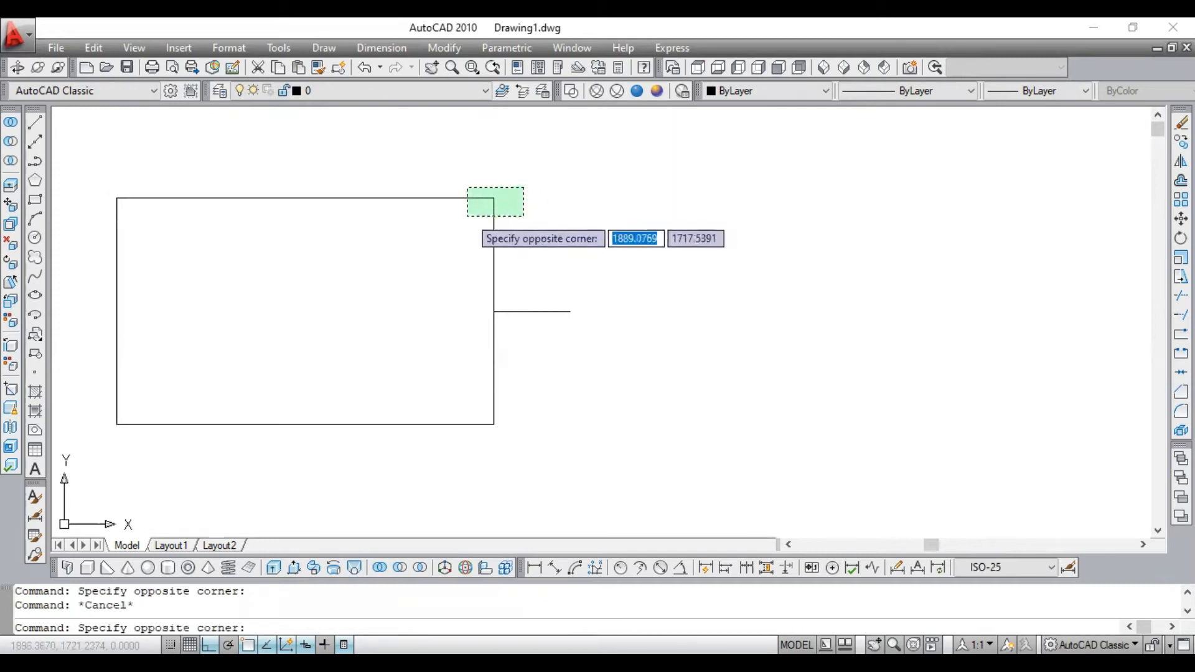
left_click(469, 216)
key("Escape")
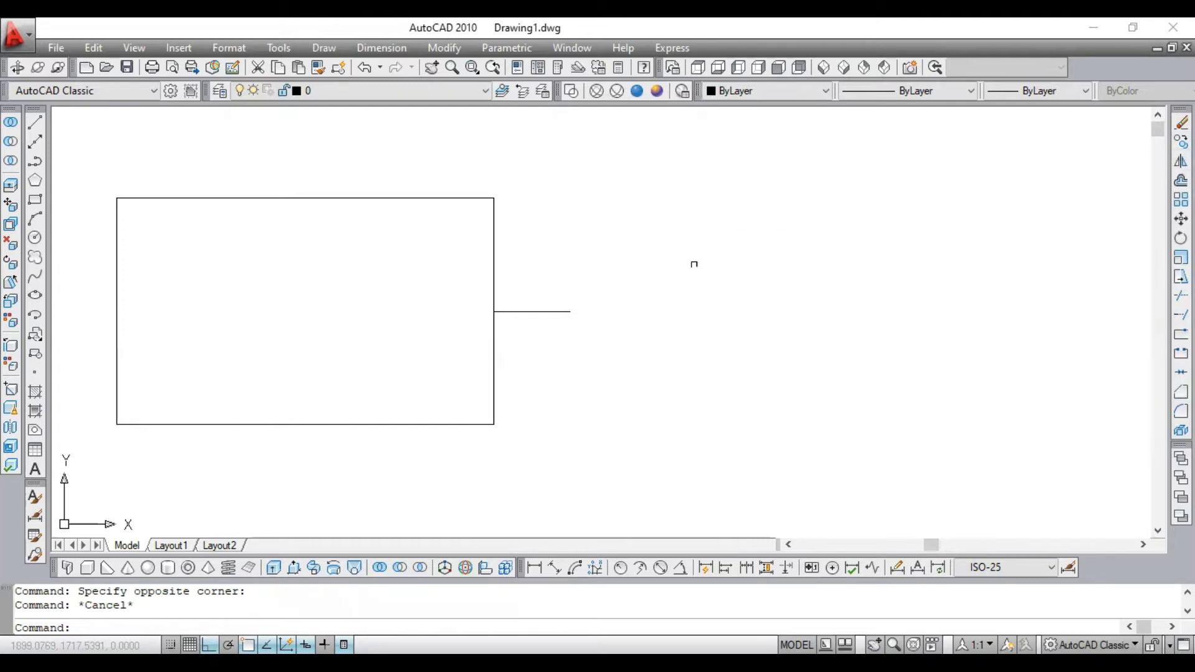
- Copy the rectangle from its left-edge midpoint to the right end of the short connecting line
type("cp")
key("Return")
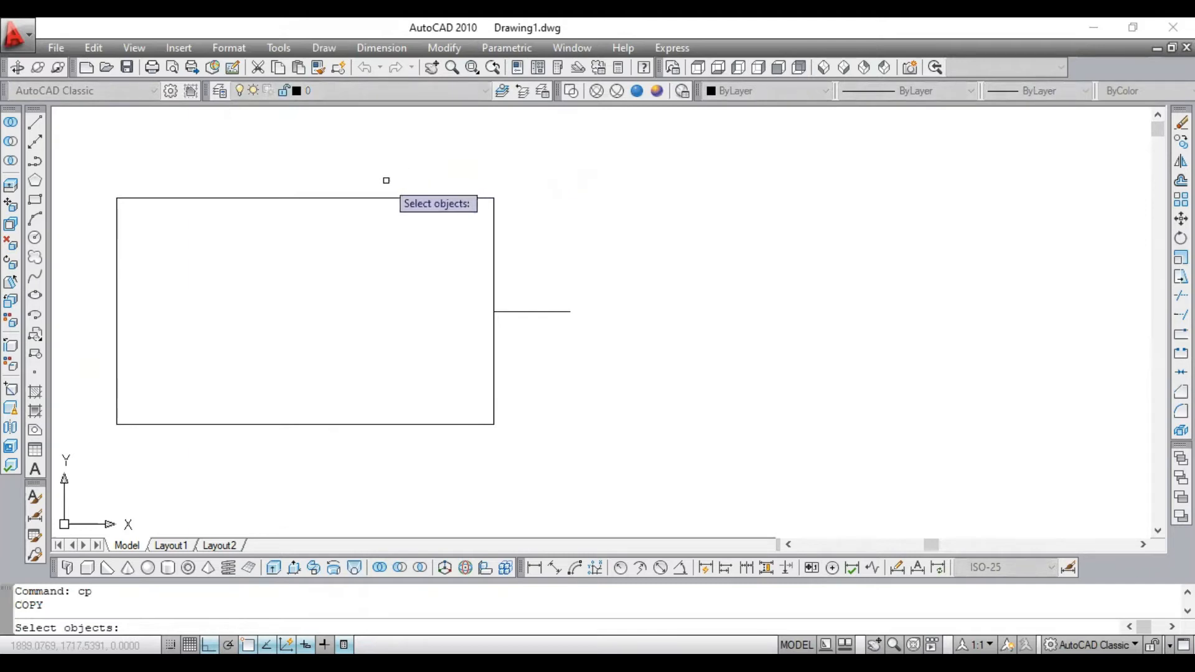
left_click(434, 174)
left_click(385, 278)
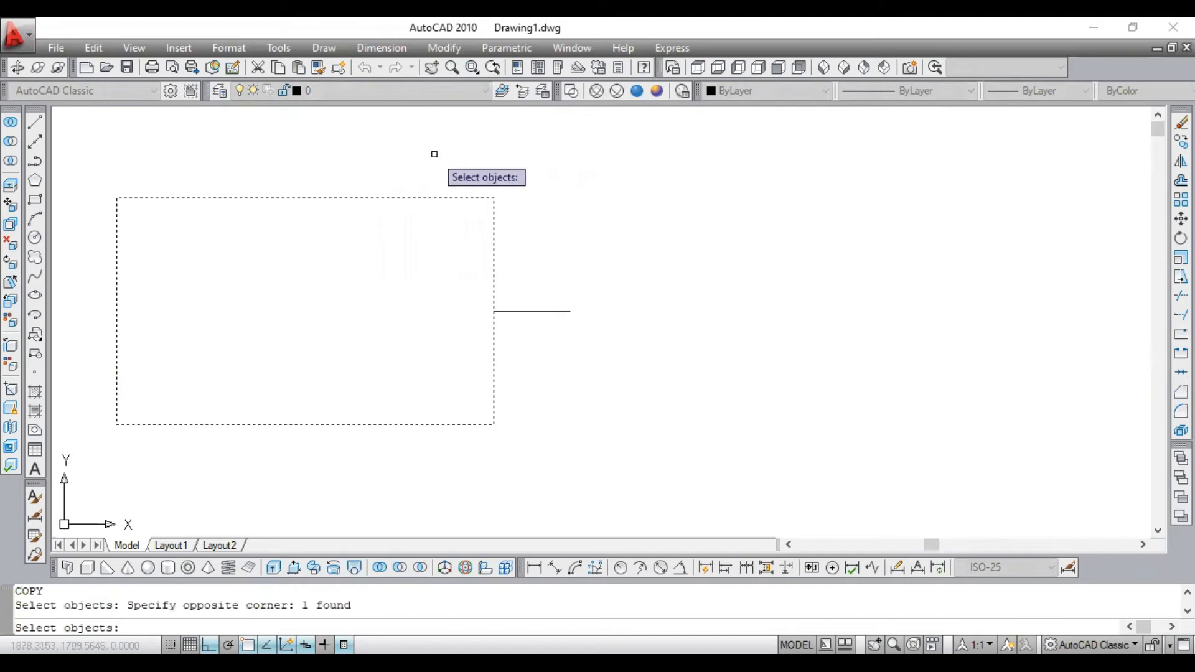
key("Return")
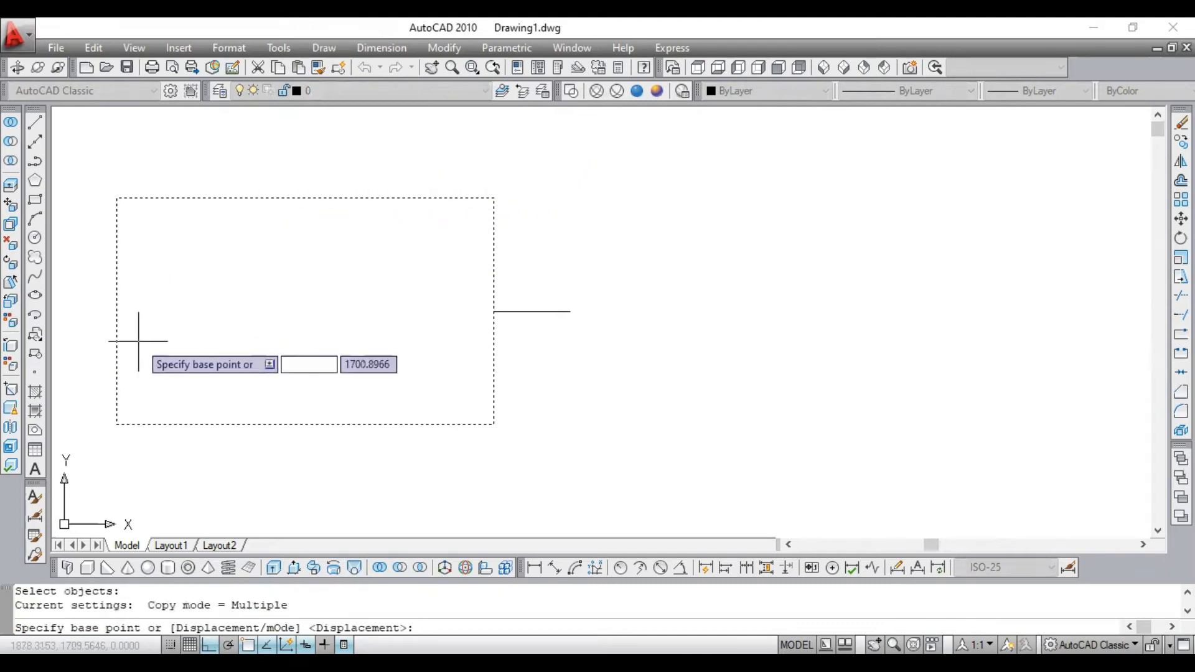
left_click(116, 311)
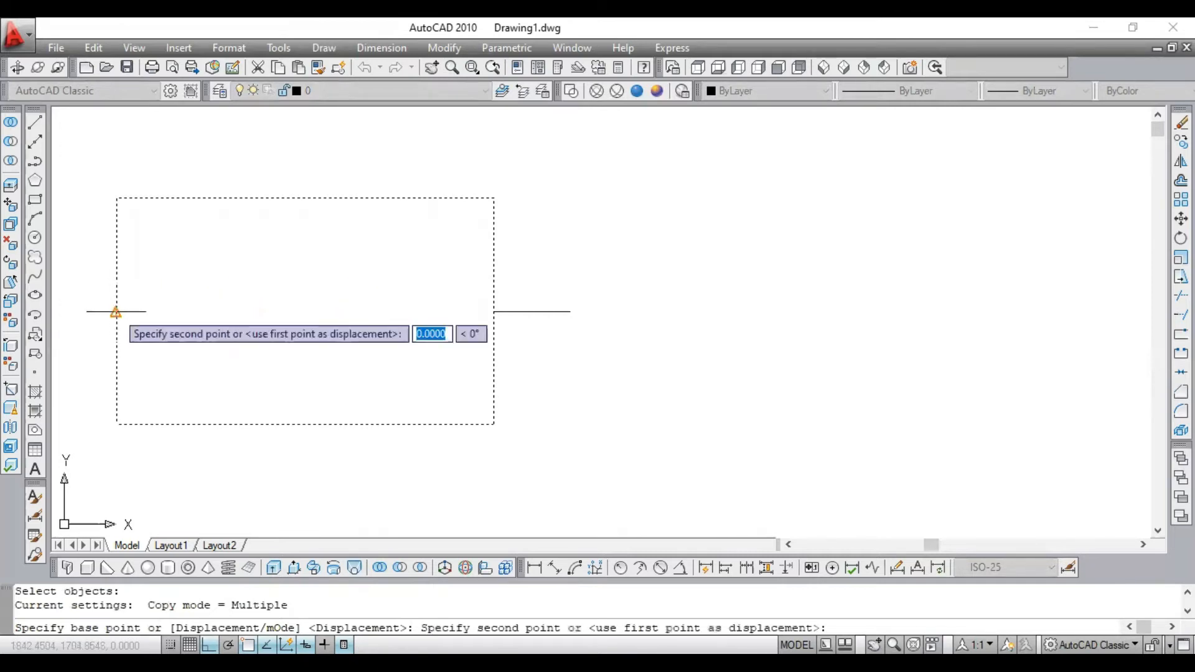
left_click(570, 311)
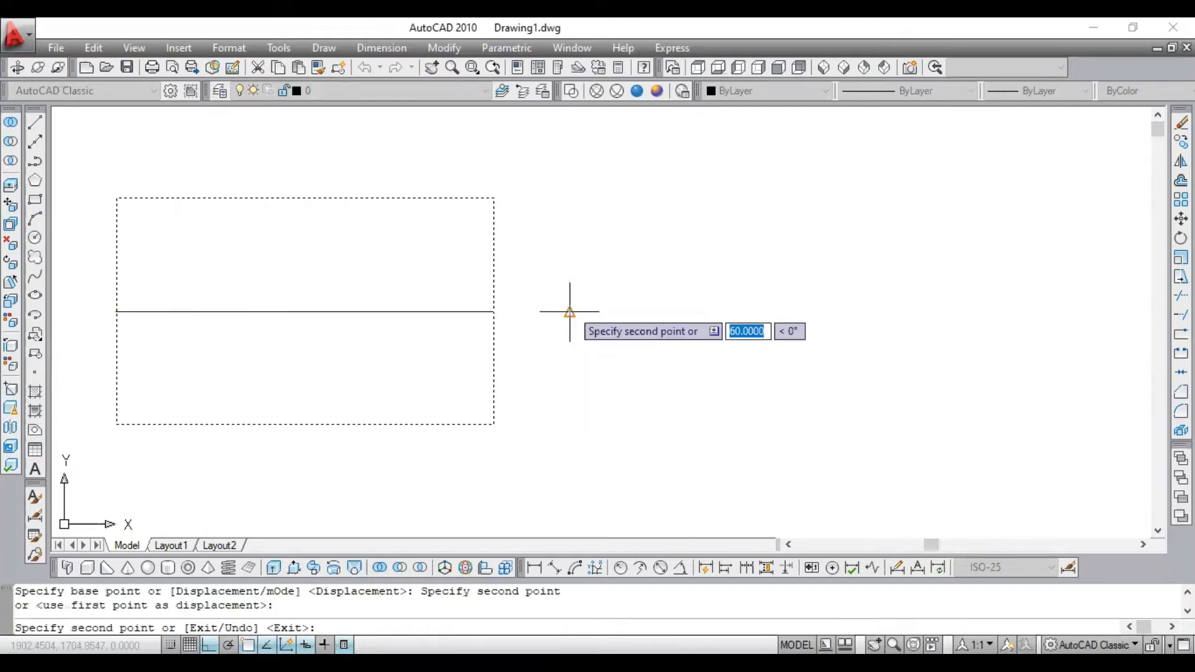
key("Escape")
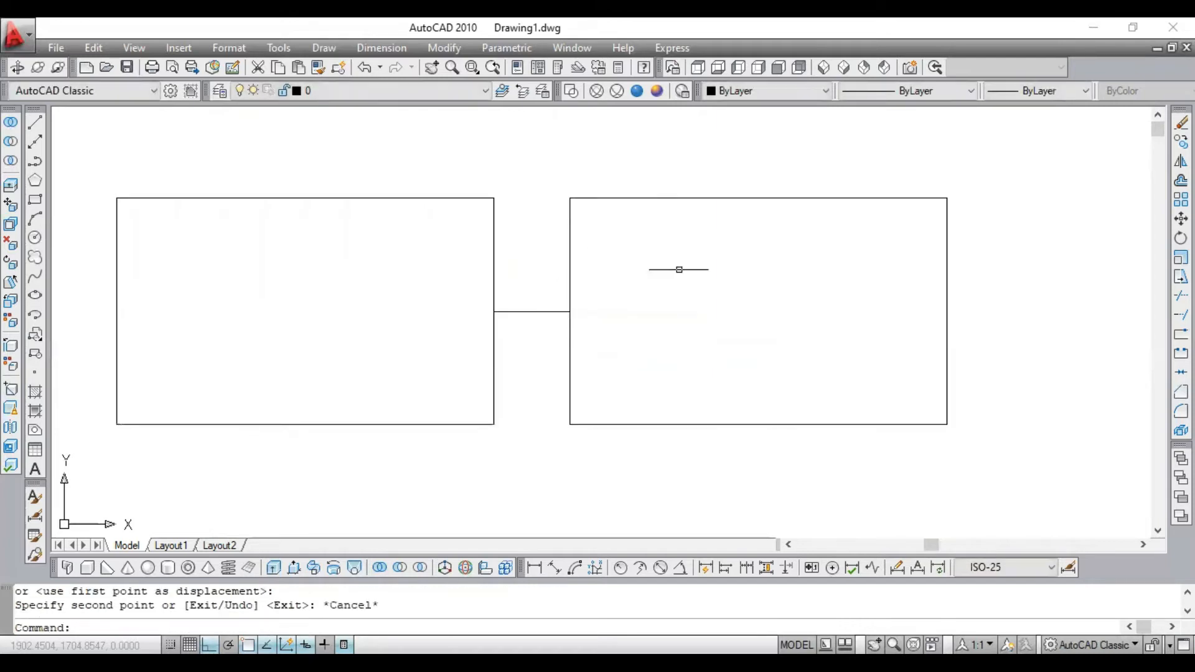
left_click(618, 233)
left_click(603, 241)
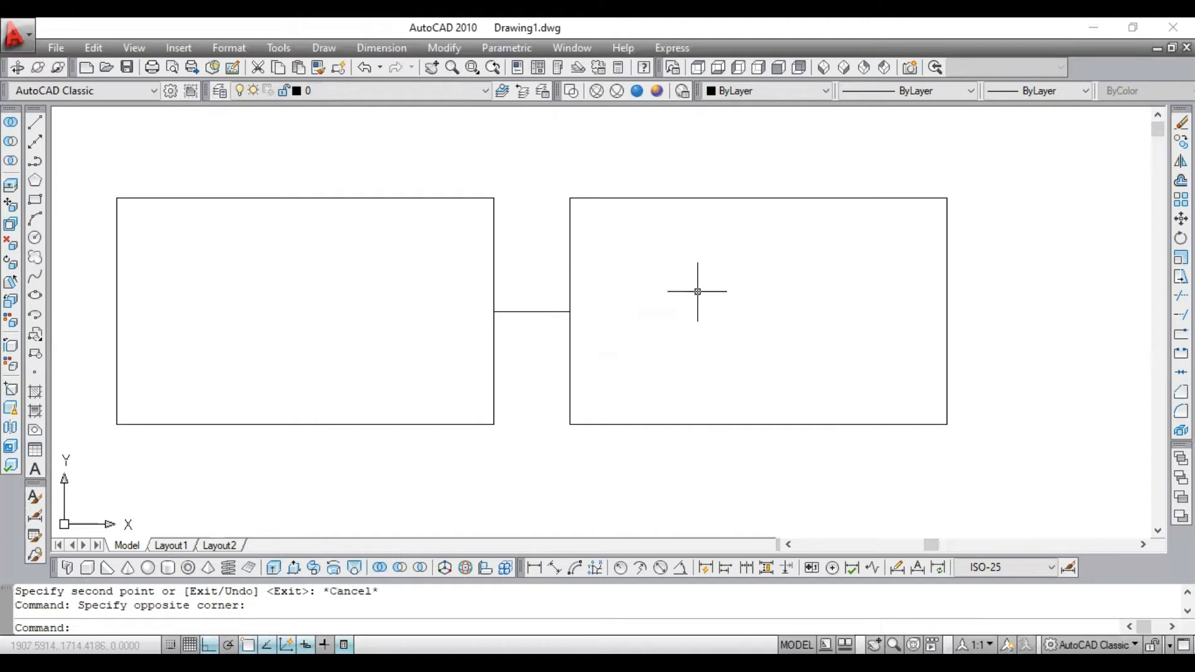
left_click(398, 161)
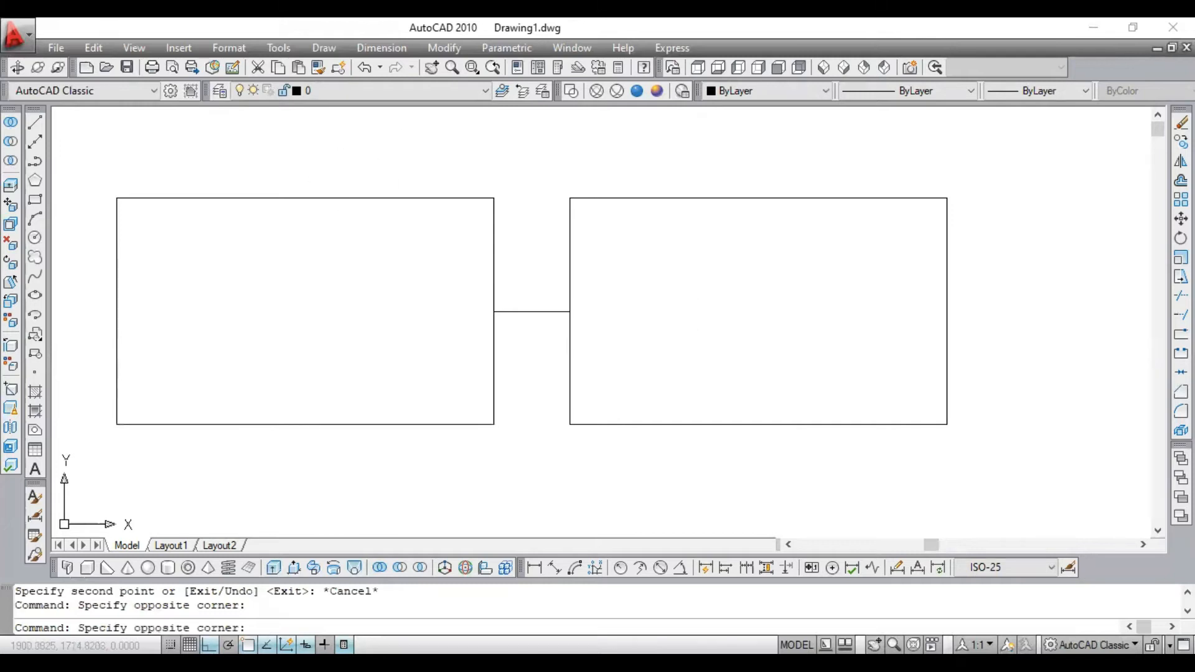
left_click(348, 230)
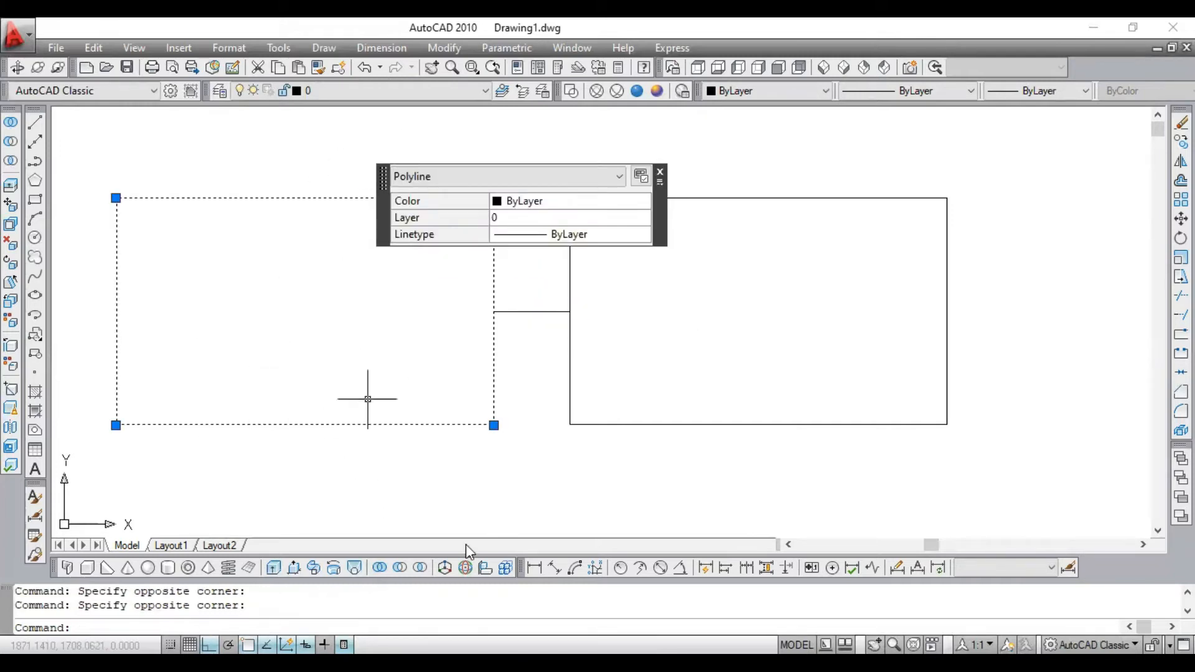
mouse_move(659, 177)
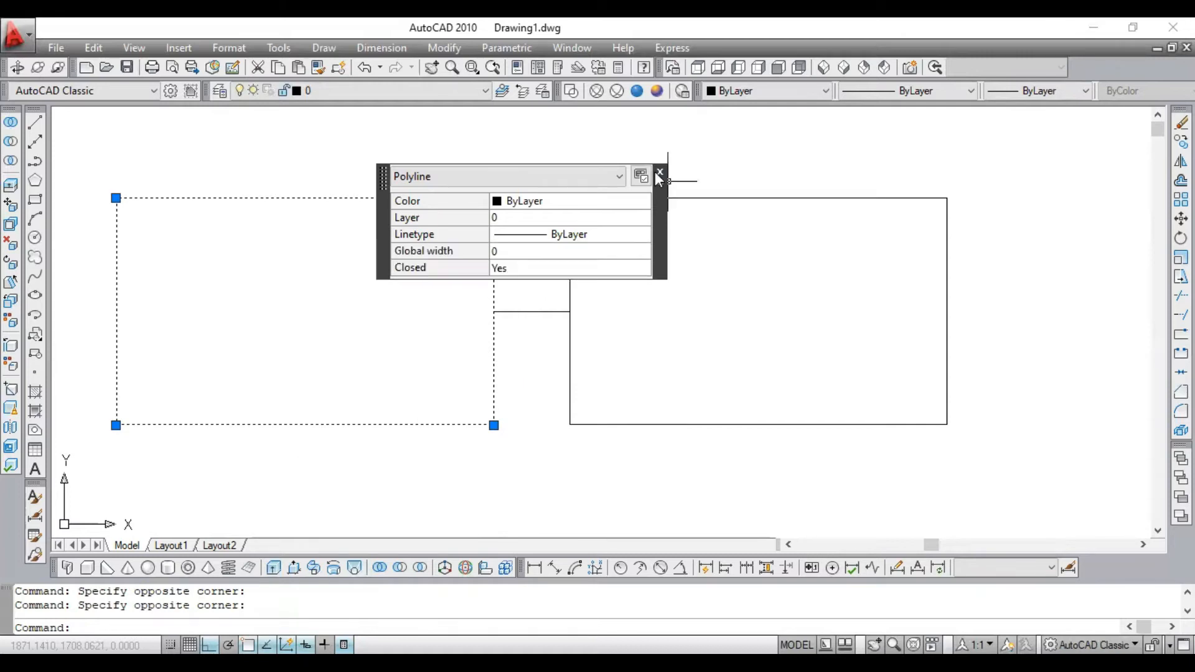
key("Escape")
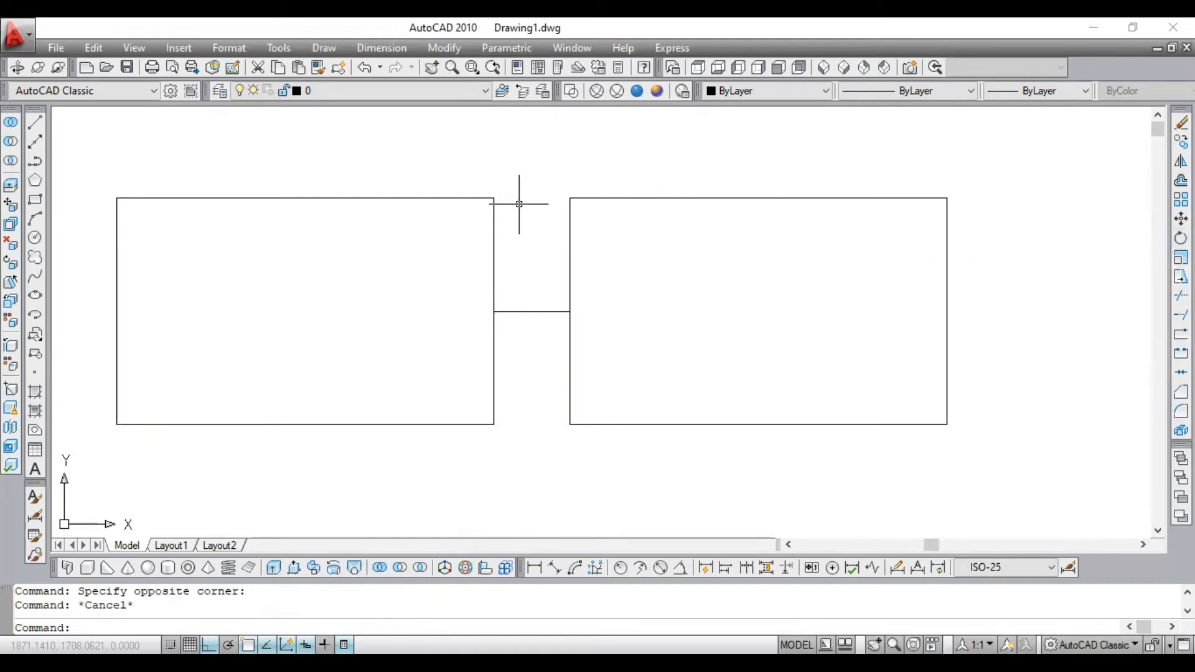
- Rotate the left rectangle by 270° about its right-edge midpoint, at the left end of the short connecting line
type("ro")
key("Return")
left_click(426, 165)
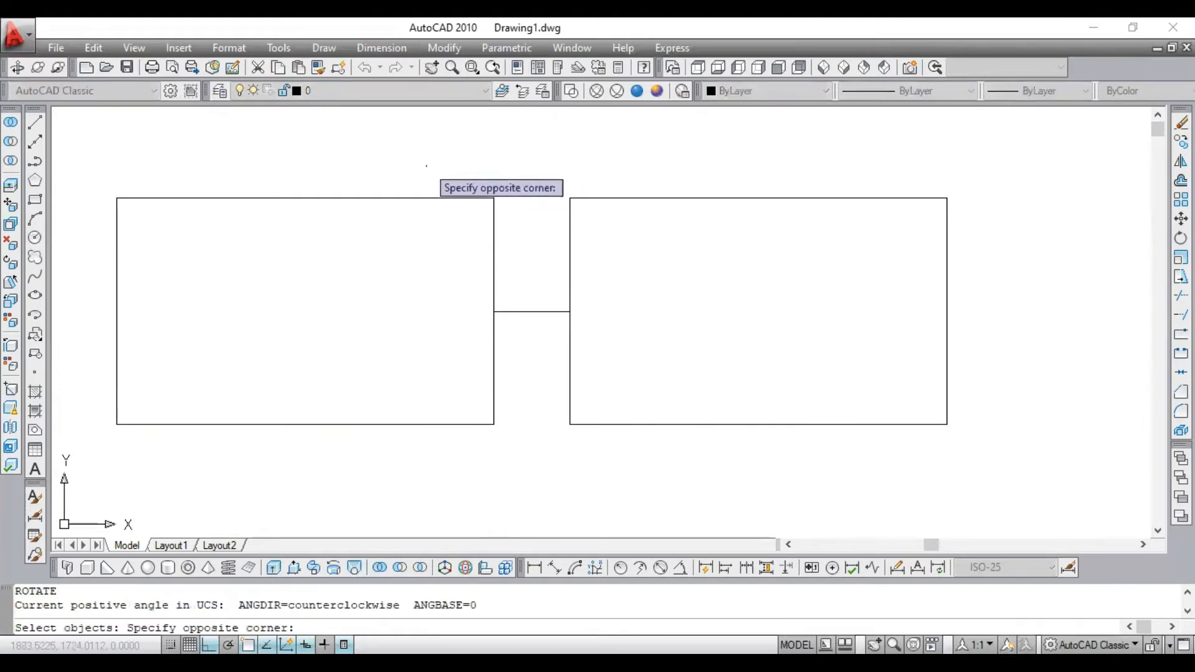
left_click(302, 396)
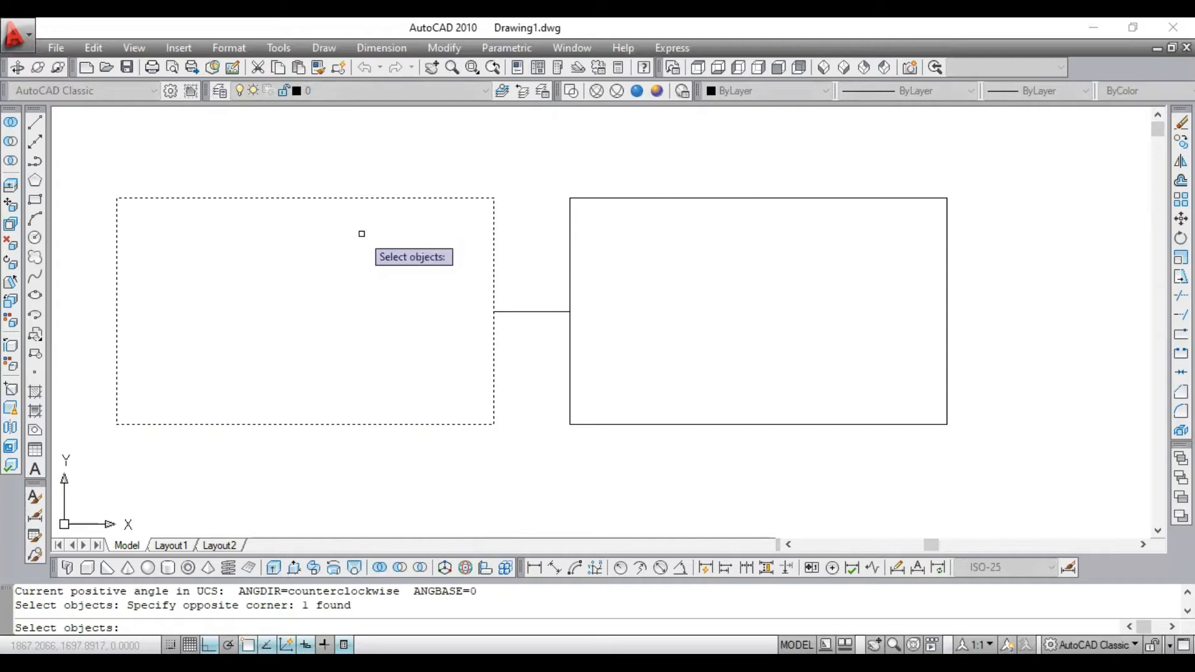
key("Return")
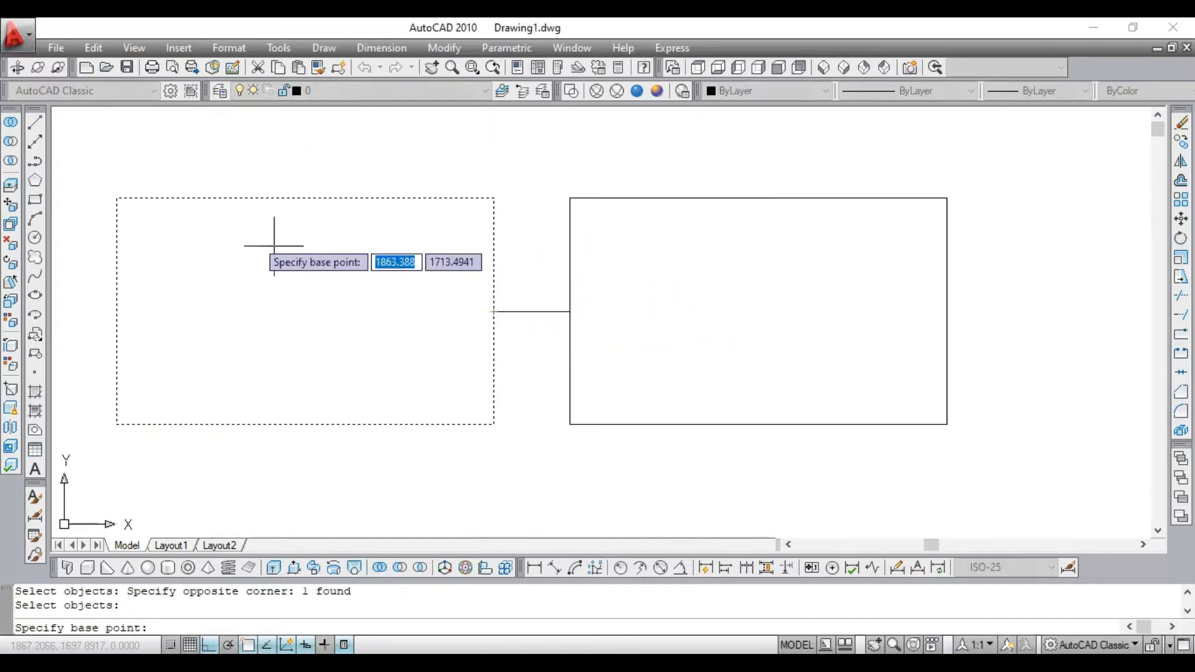
left_click(493, 311)
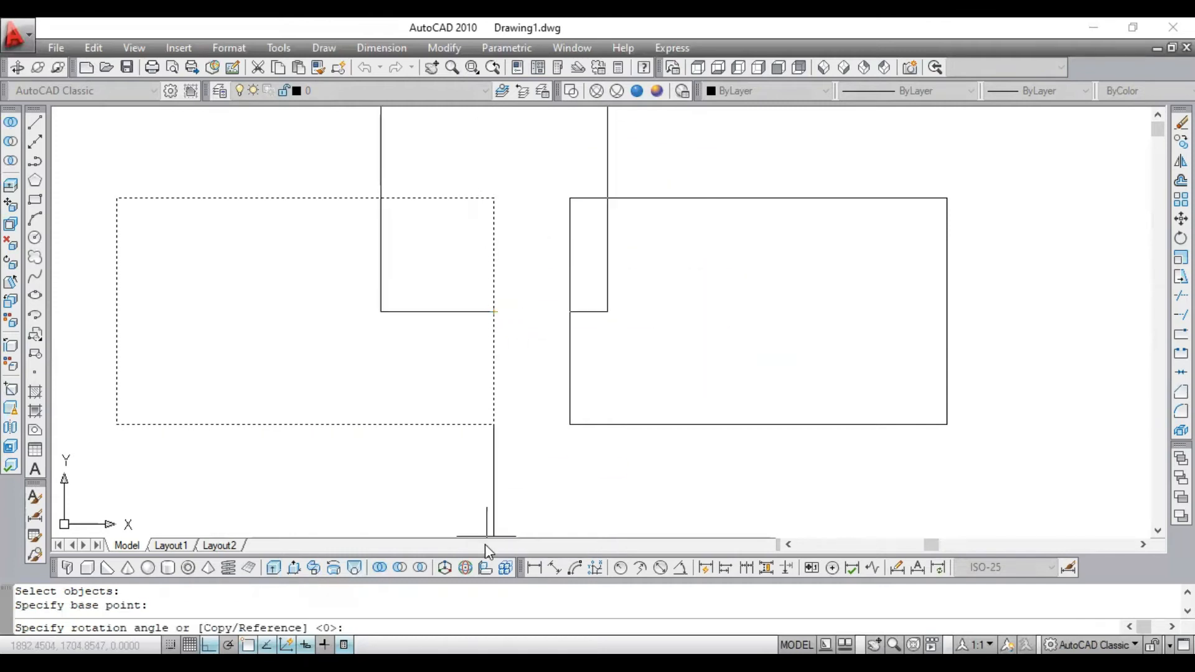
left_click(492, 513)
- Examine the orientation and position of the rotated rectangle relative to the unrotated one
scroll(461, 329, "down", 4)
scroll(467, 259, "up", 3)
left_click(510, 198)
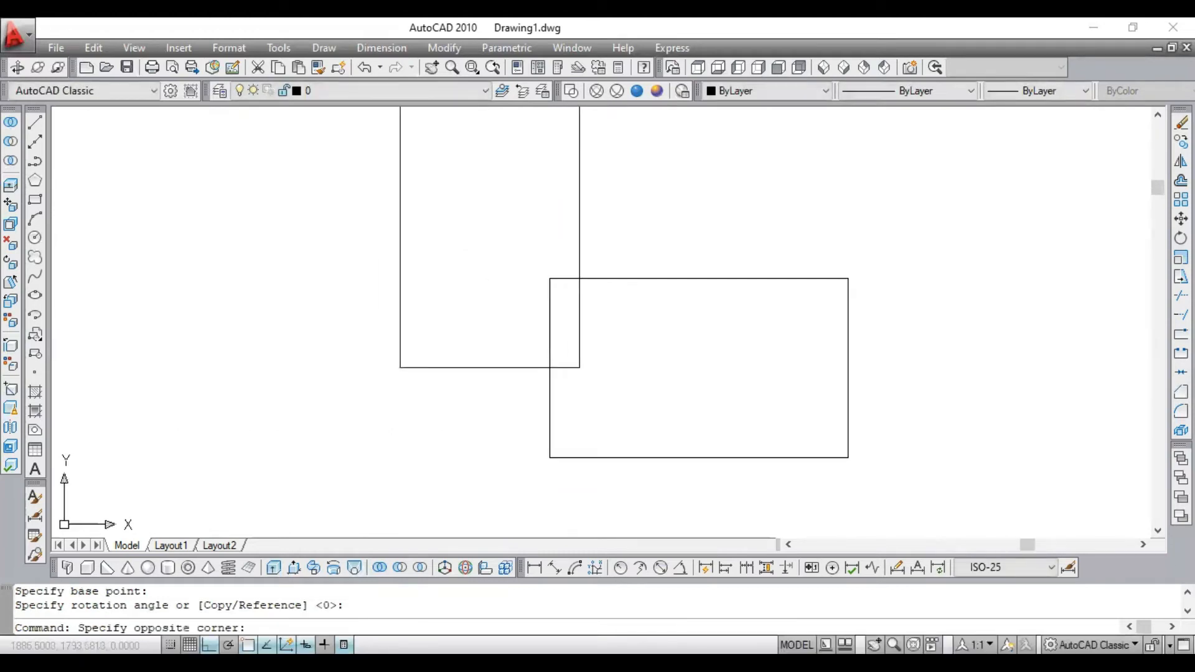
left_click(378, 244)
scroll(453, 405, "down", 2)
scroll(452, 405, "up", 8)
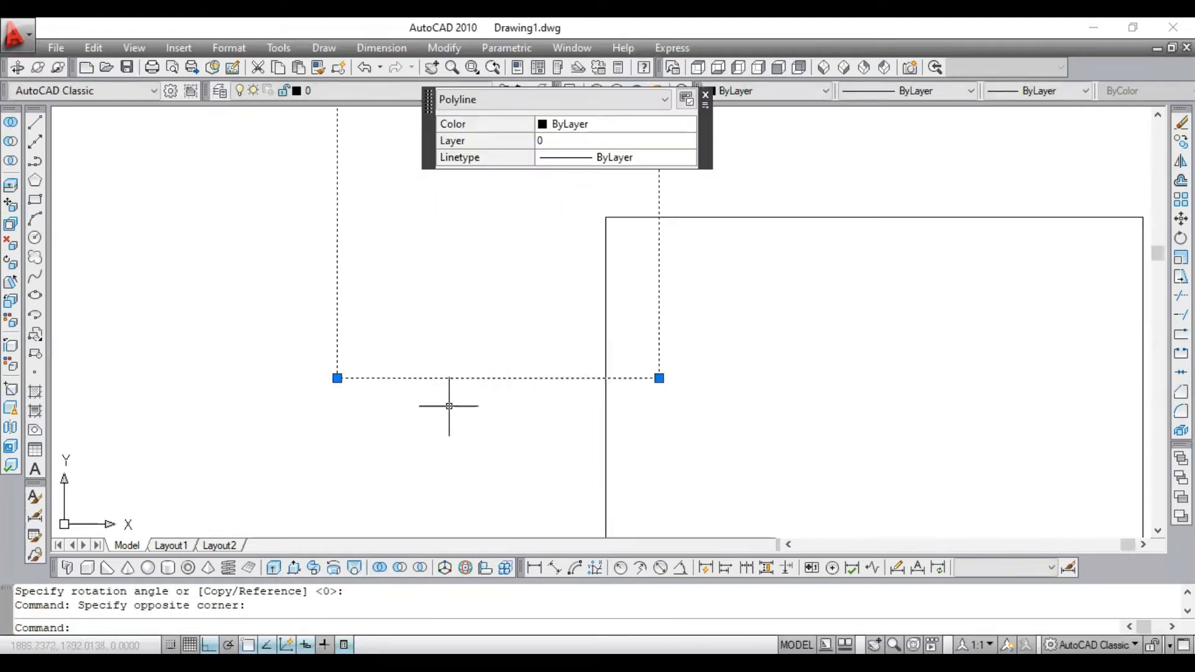
scroll(454, 367, "down", 8)
scroll(430, 230, "up", 5)
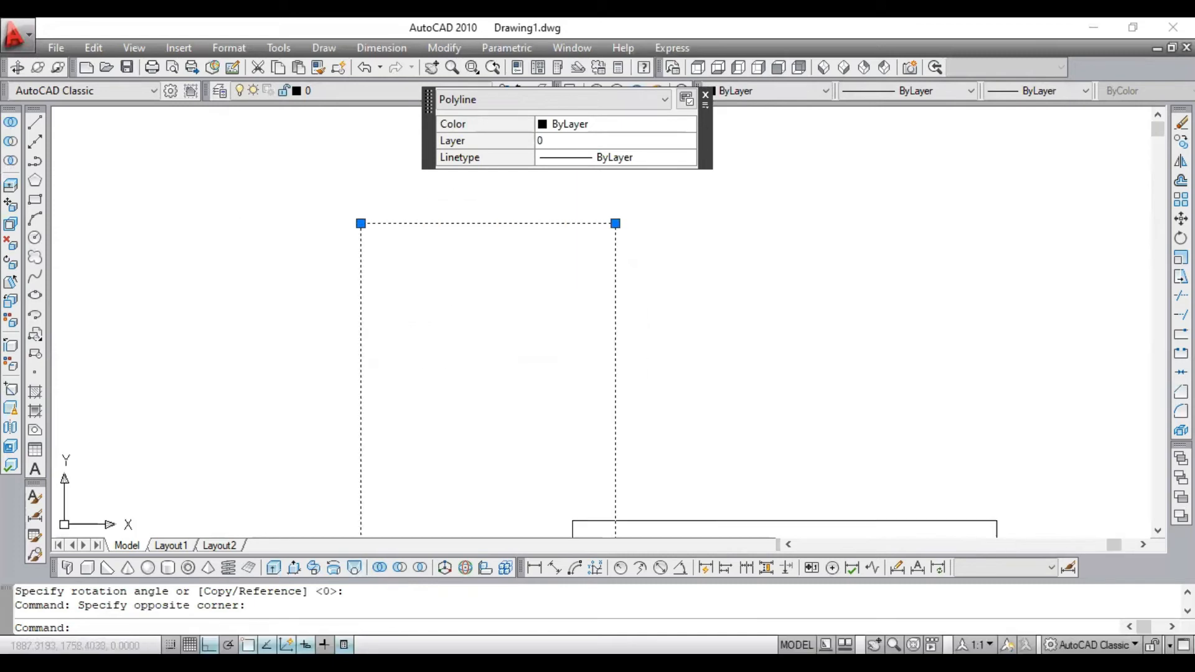
key("Escape")
- Undo the 270° rotation of the left rectangle
scroll(459, 293, "down", 2)
scroll(443, 412, "up", 2)
scroll(462, 306, "down", 1)
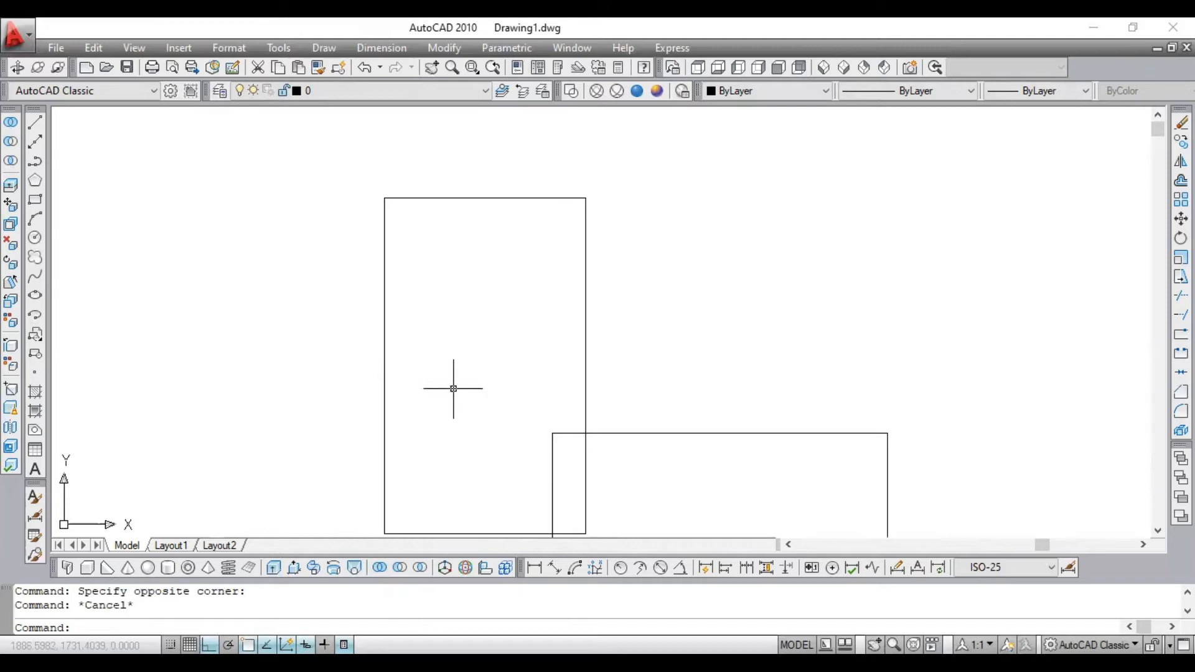
key("ctrl+z")
key("ctrl+z")
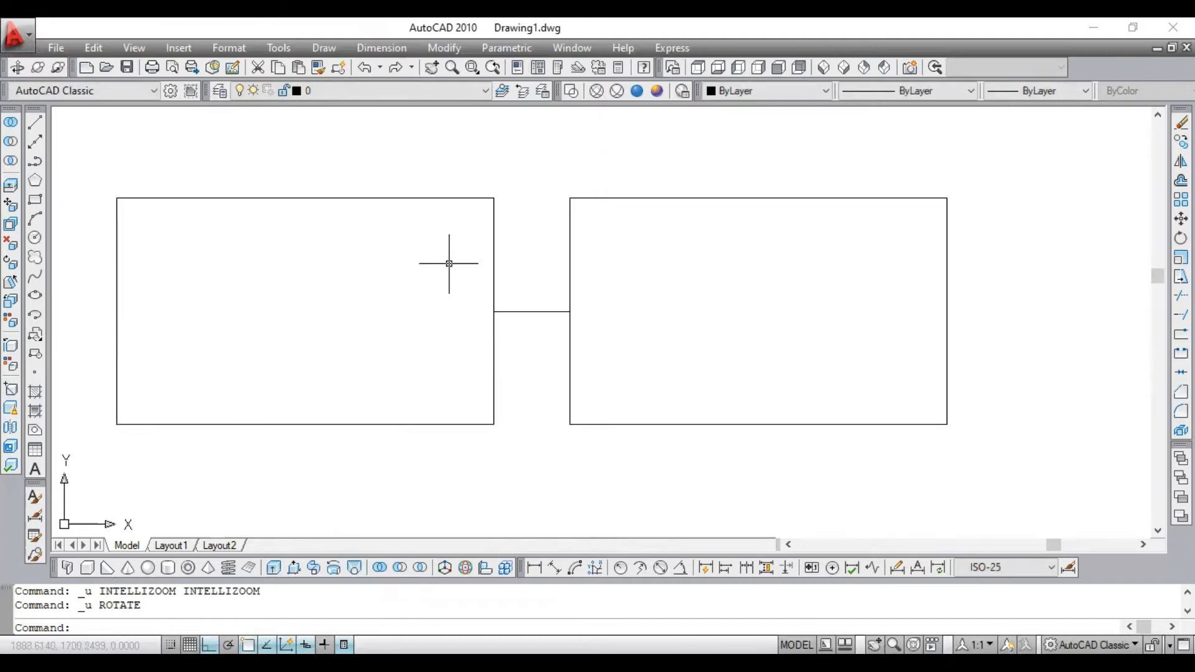
left_click(439, 179)
left_click(378, 249)
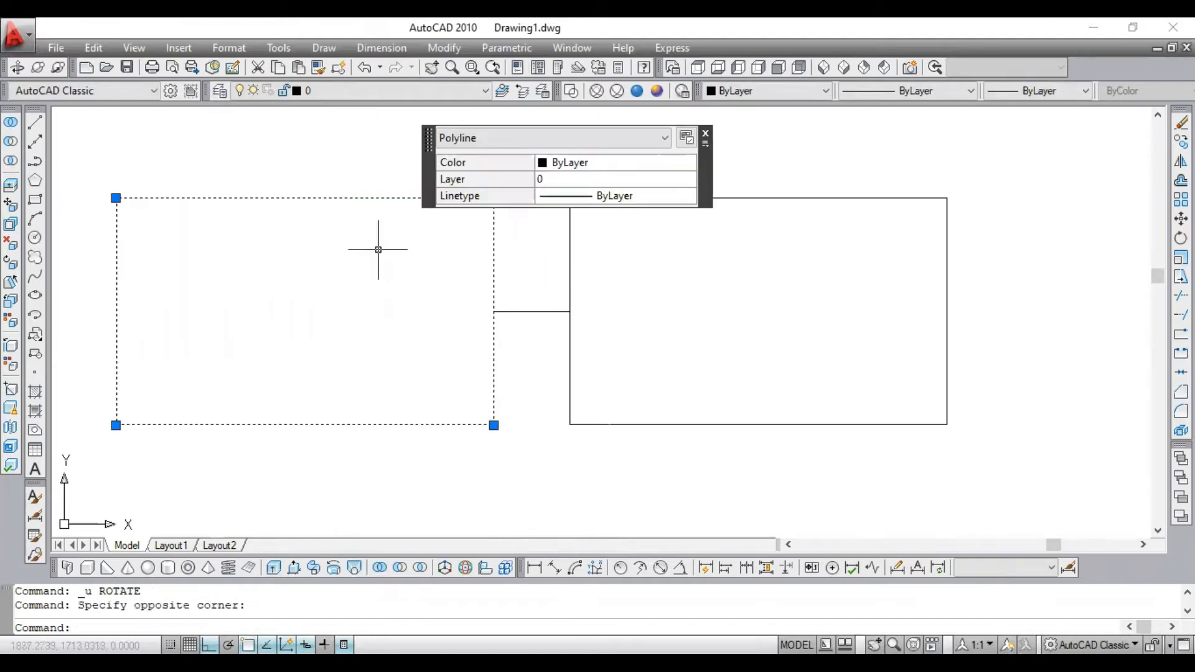
key("Escape")
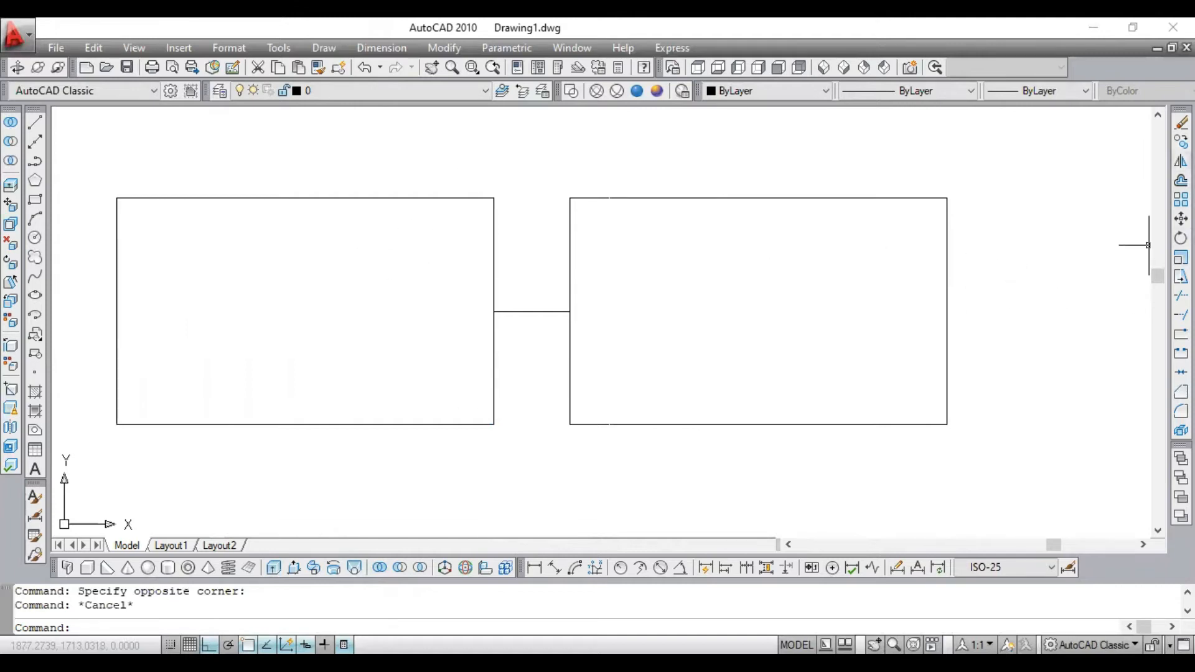
- Rotate the left rectangle by 45° about its right-edge midpoint, where it meets the short connecting line
type("ro")
key("Return")
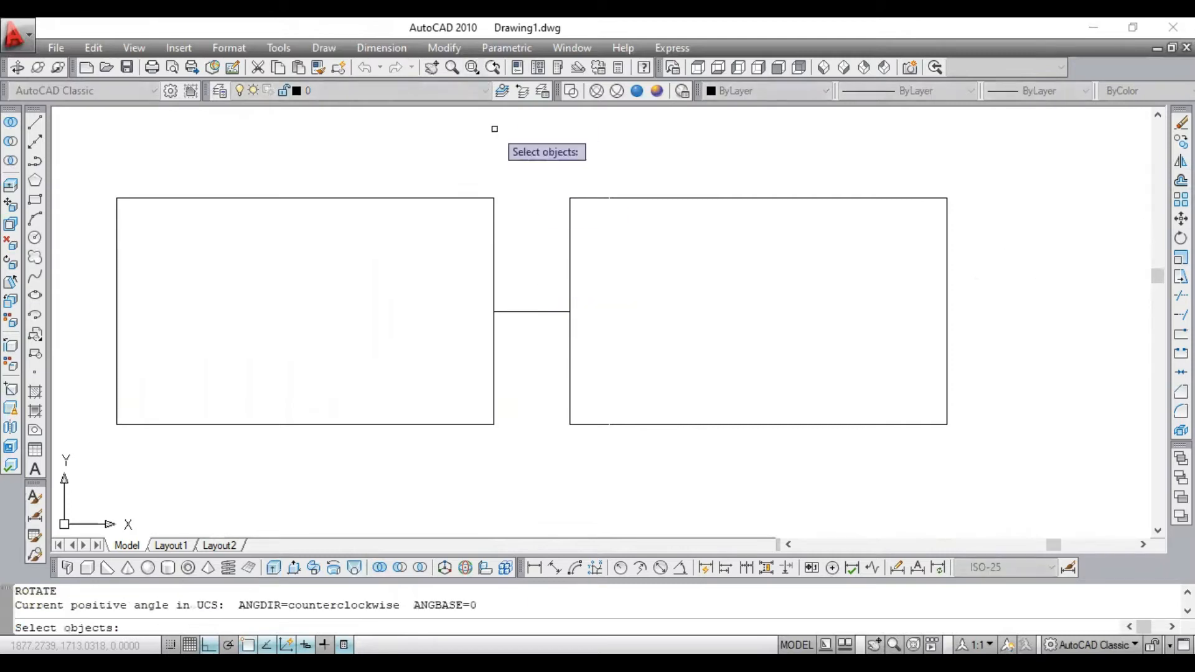
left_click(477, 178)
left_click(351, 276)
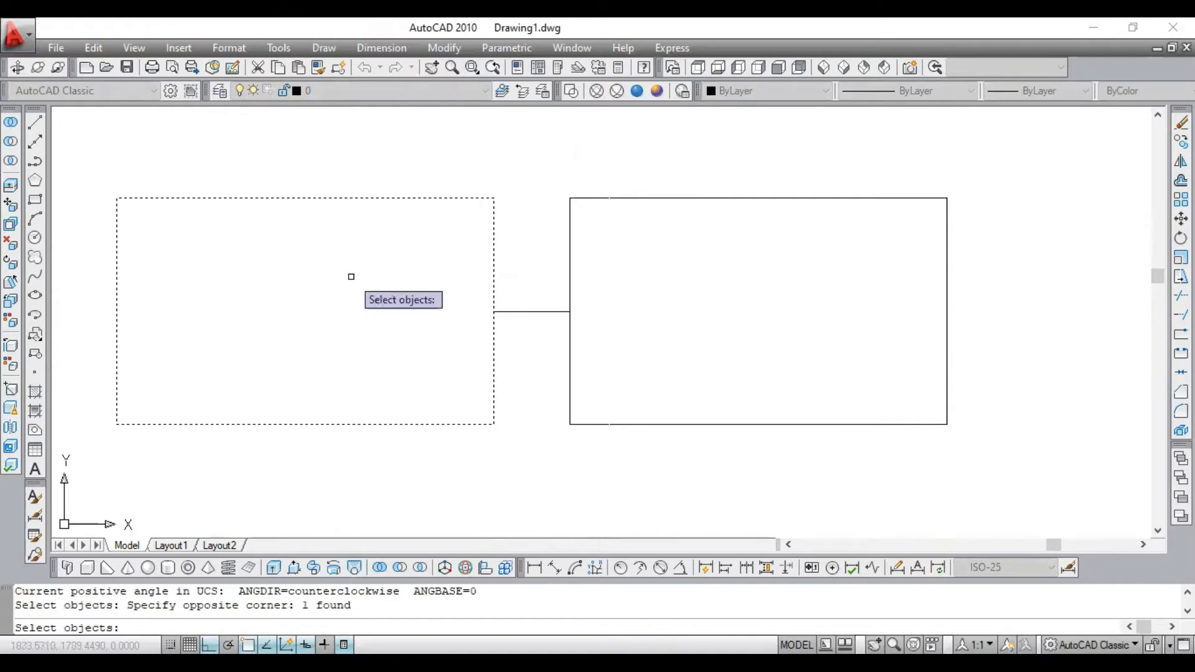
key("Return")
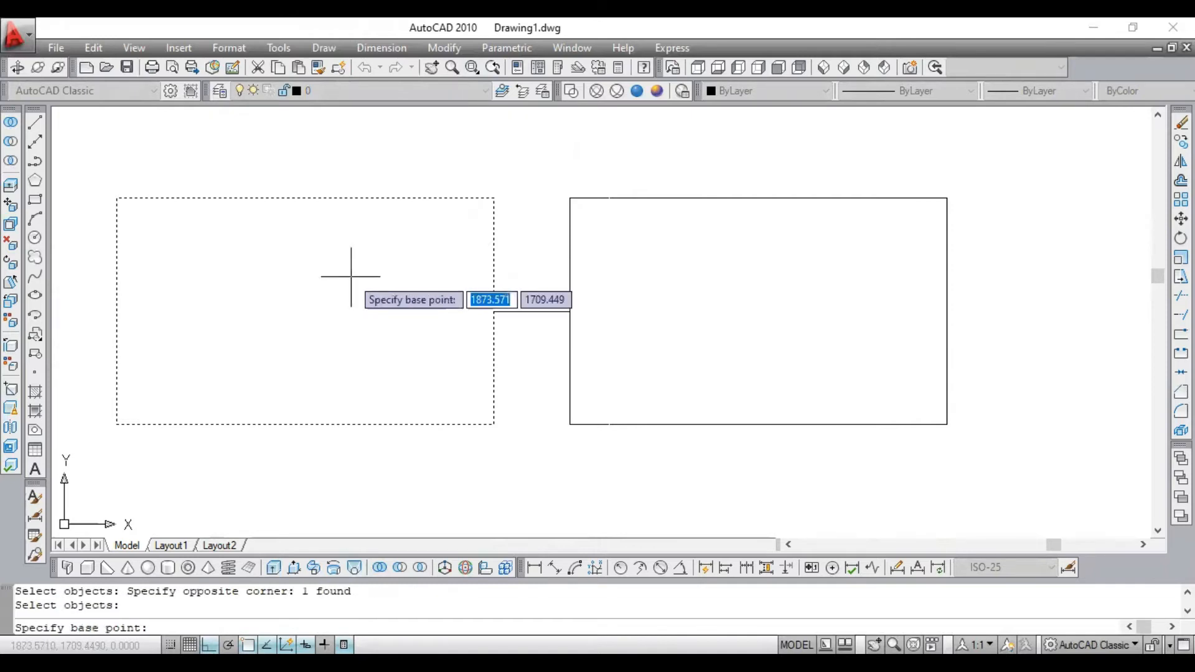
left_click(493, 311)
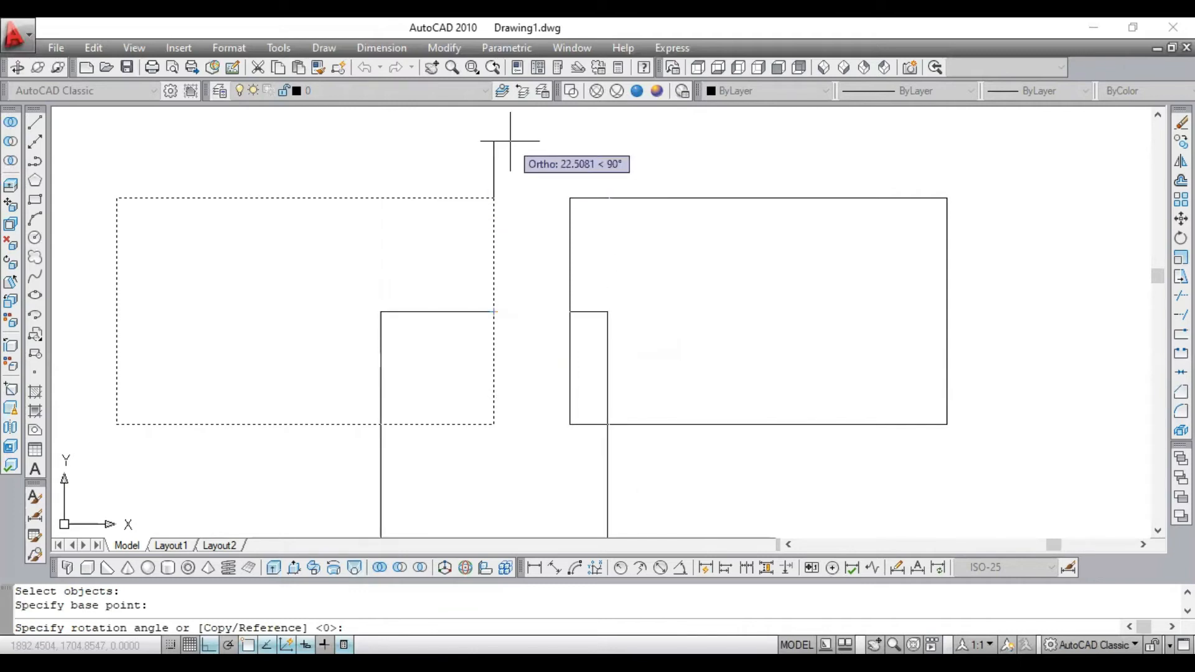
type("45")
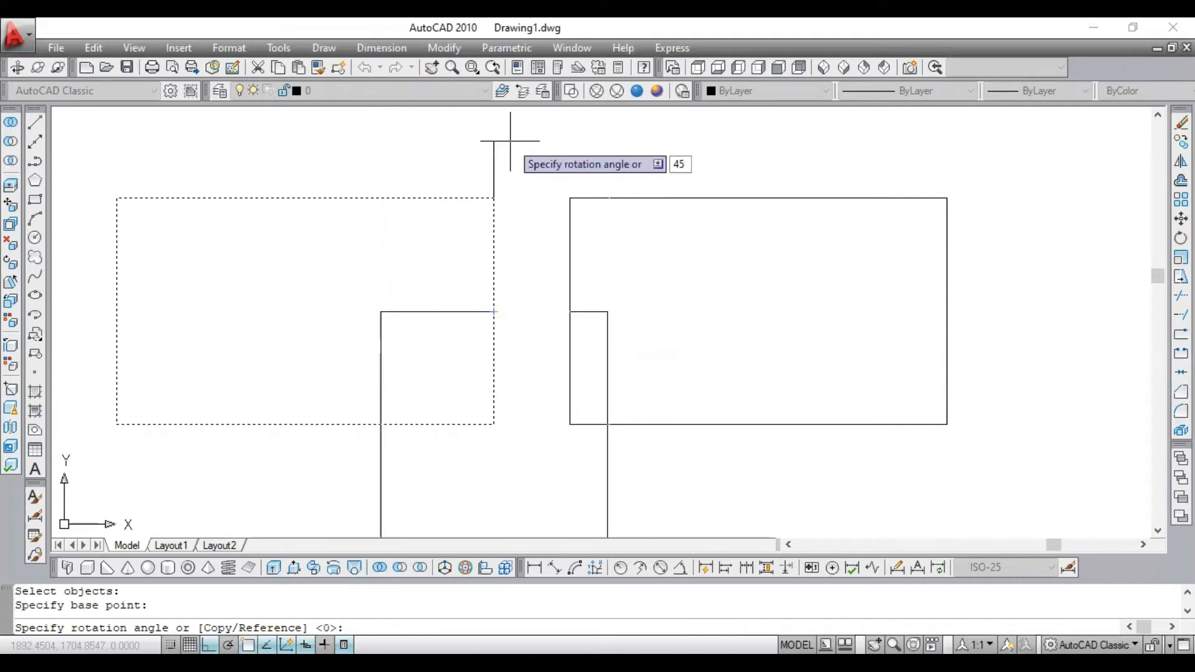
key("Return")
scroll(517, 150, "down", 1)
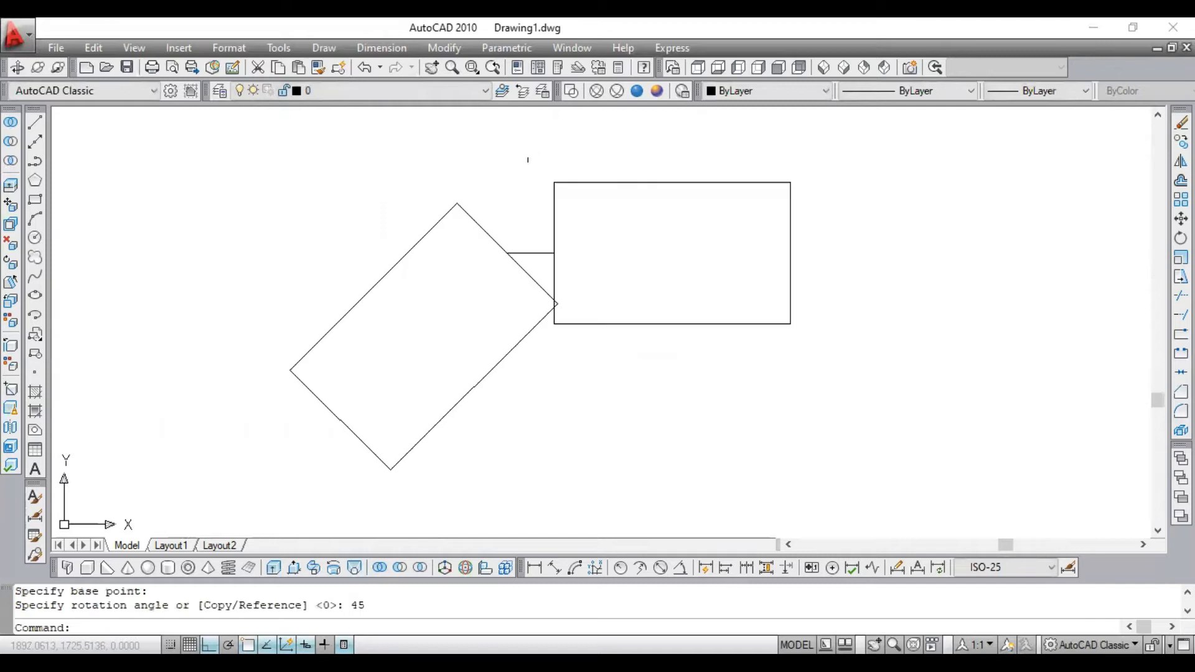
scroll(439, 240, "down", 1)
scroll(367, 292, "up", 1)
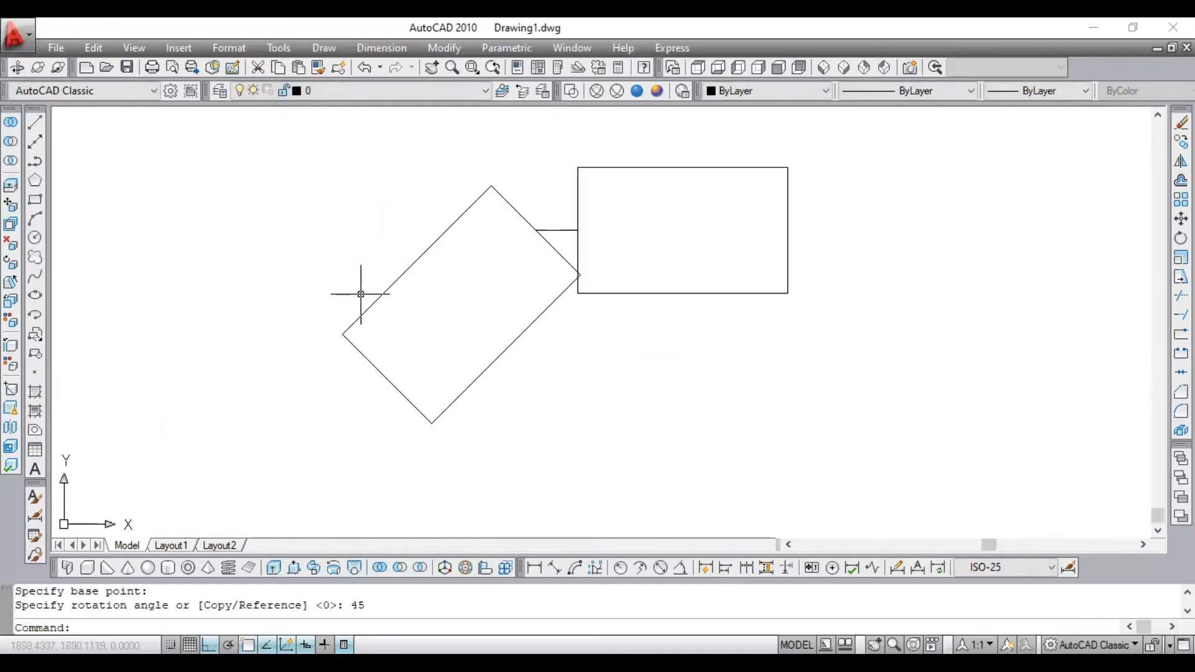
- Highlight the tilted rectangle to examine its orientation after the 45° rotation
left_click(432, 244)
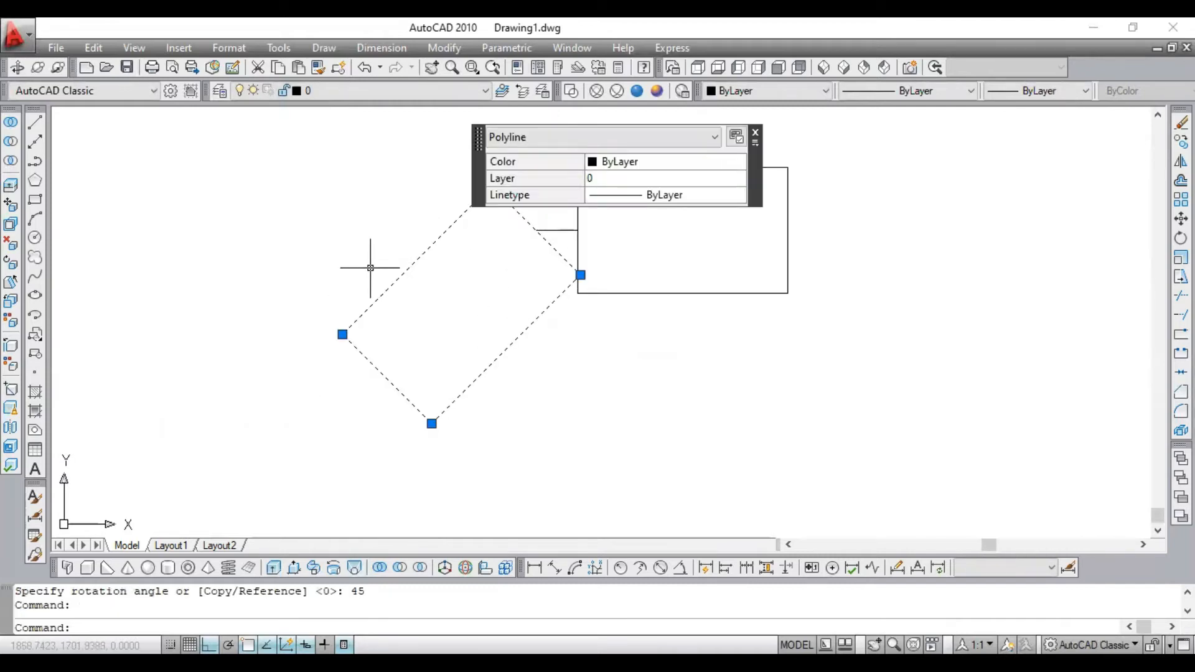
key("Escape")
left_click(462, 254)
left_click(396, 251)
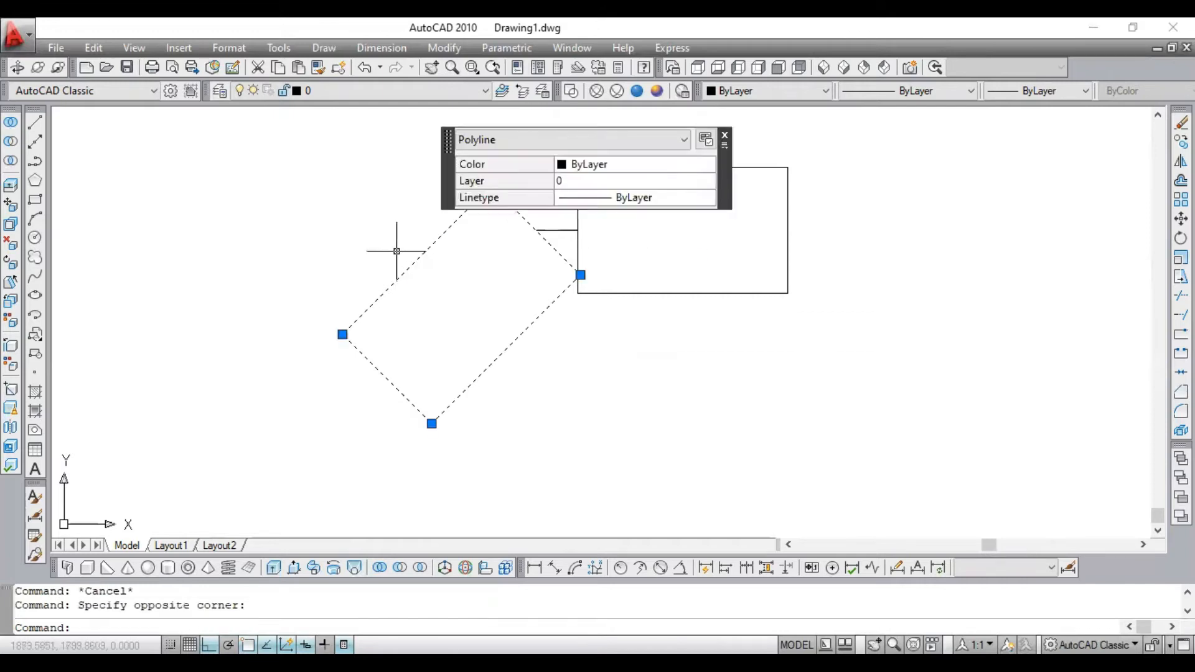
key("Escape")
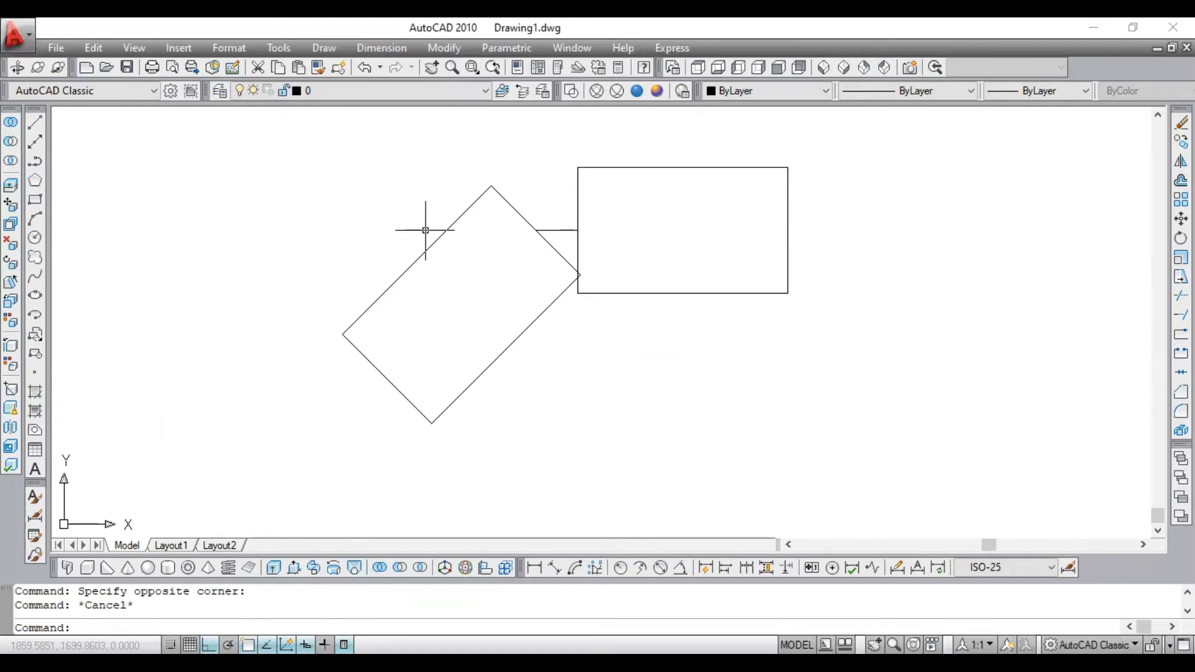
left_click(486, 227)
left_click(419, 243)
key("Escape")
- Undo the 45° rotation of the left rectangle
scroll(480, 274, "down", 2)
scroll(483, 245, "up", 4)
scroll(438, 279, "down", 3)
scroll(400, 286, "up", 3)
key("ctrl+z")
key("ctrl+z")
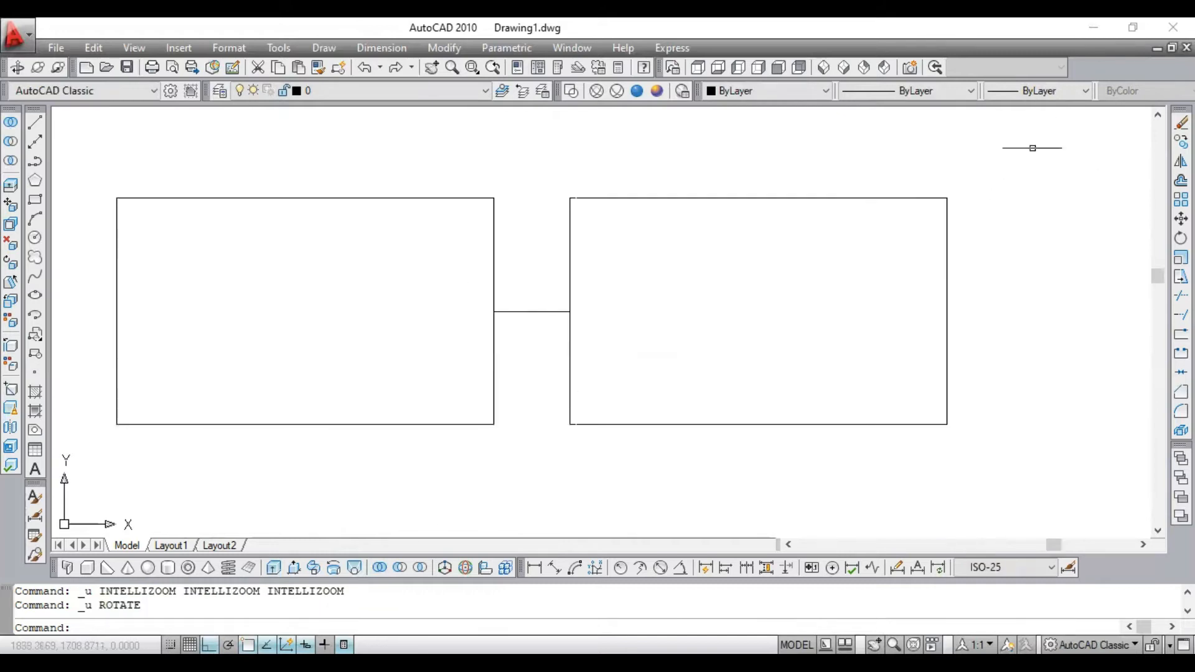
- Rotate the left rectangle by -45° about its right-edge midpoint at the short connecting line
left_click(1180, 238)
left_click(401, 173)
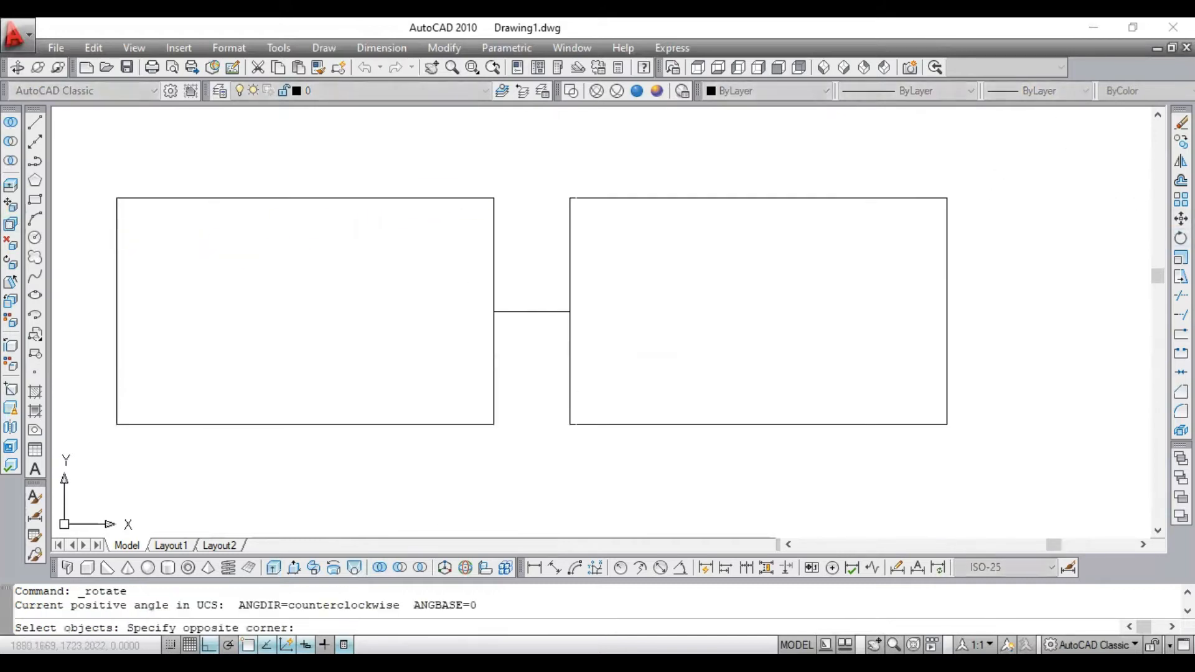
left_click(331, 225)
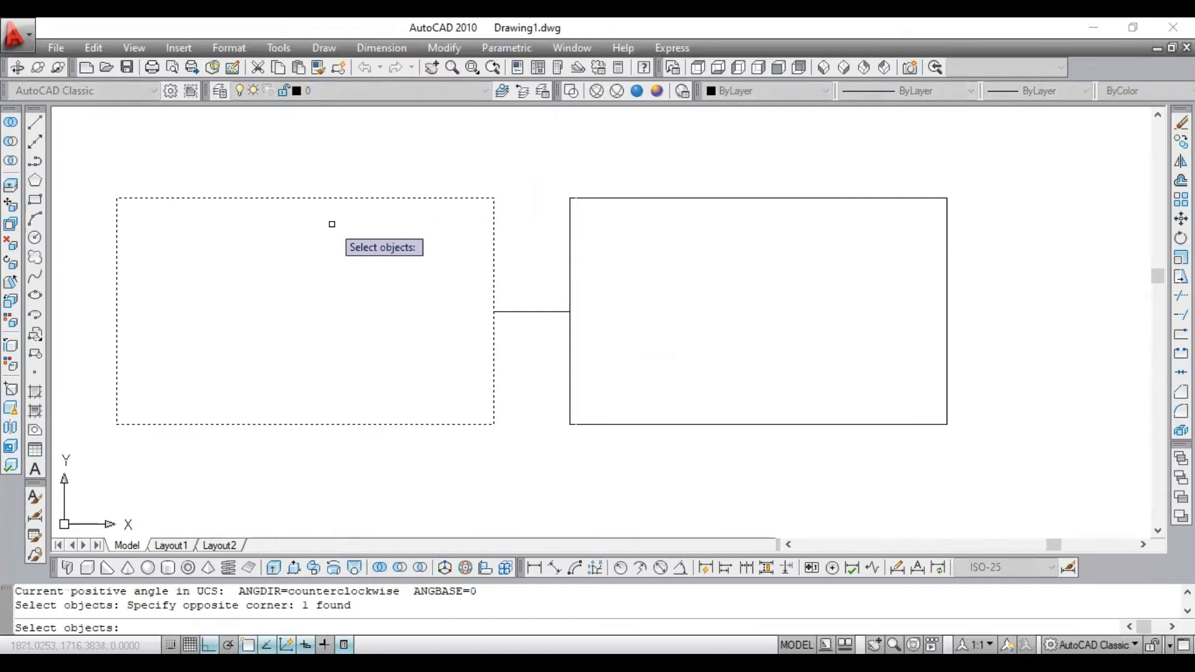
key("Return")
left_click(494, 311)
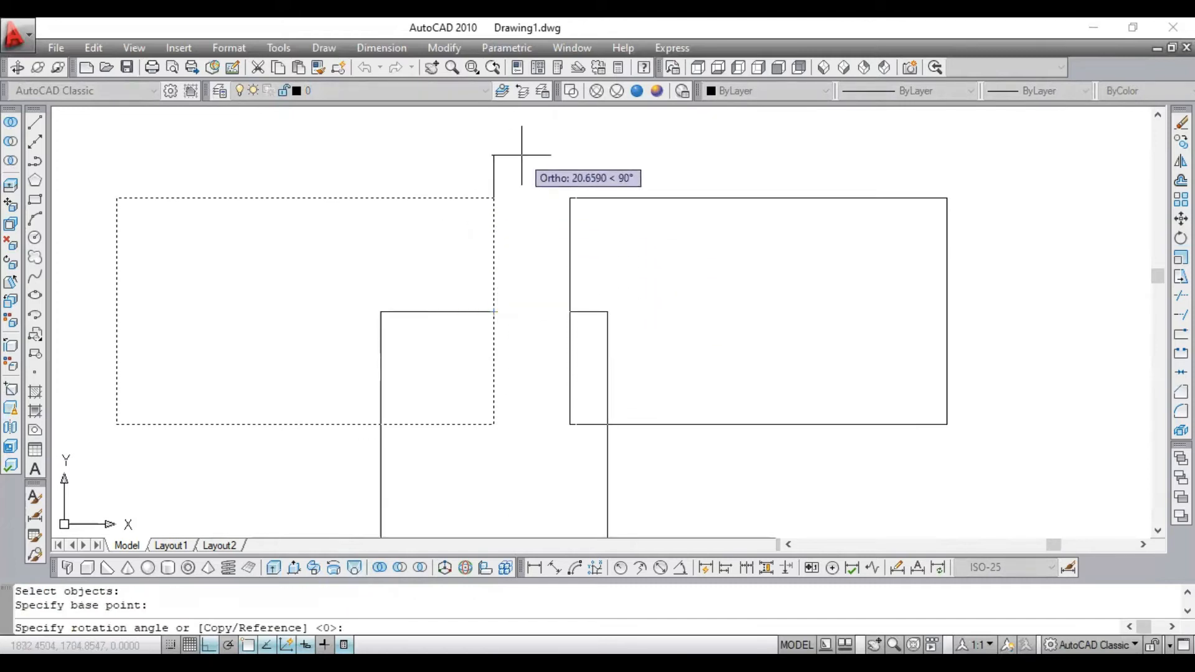
type("-45")
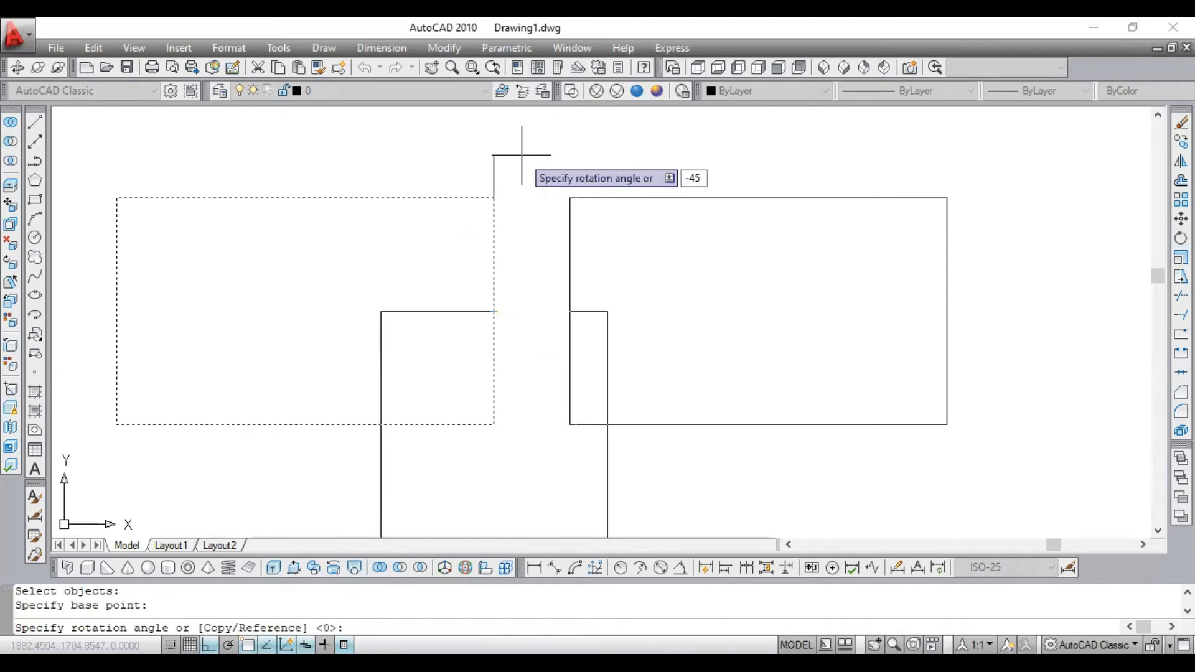
key("Return")
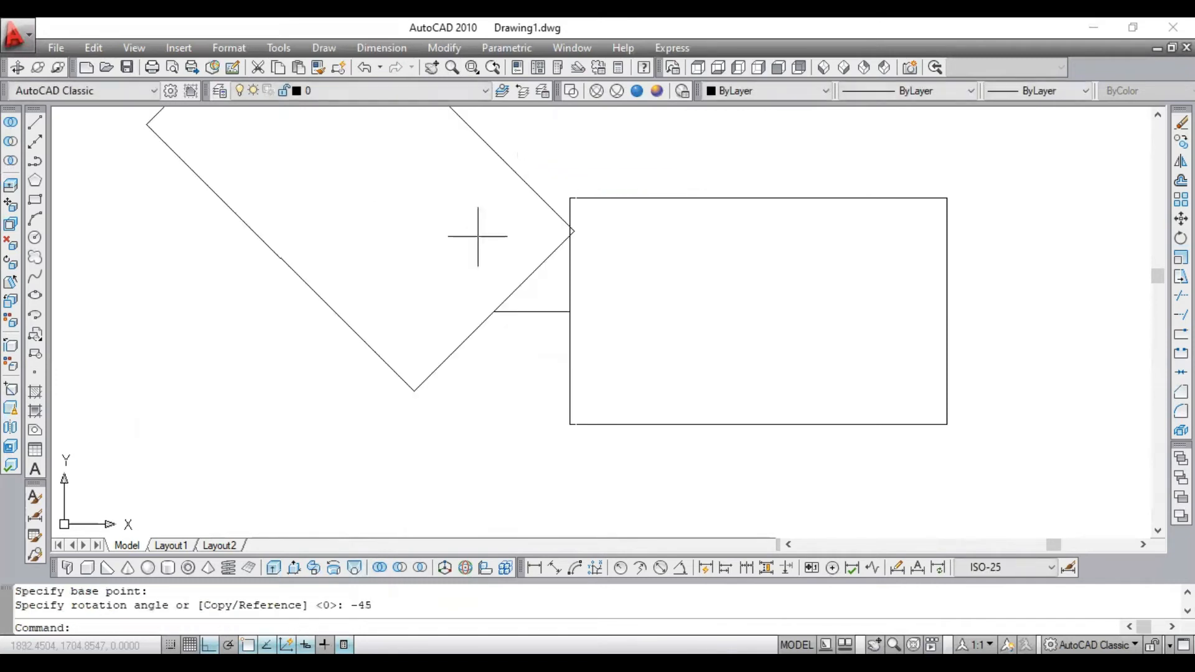
- Undo the -45° rotation of the left rectangle
scroll(506, 272, "down", 4)
scroll(392, 178, "up", 3)
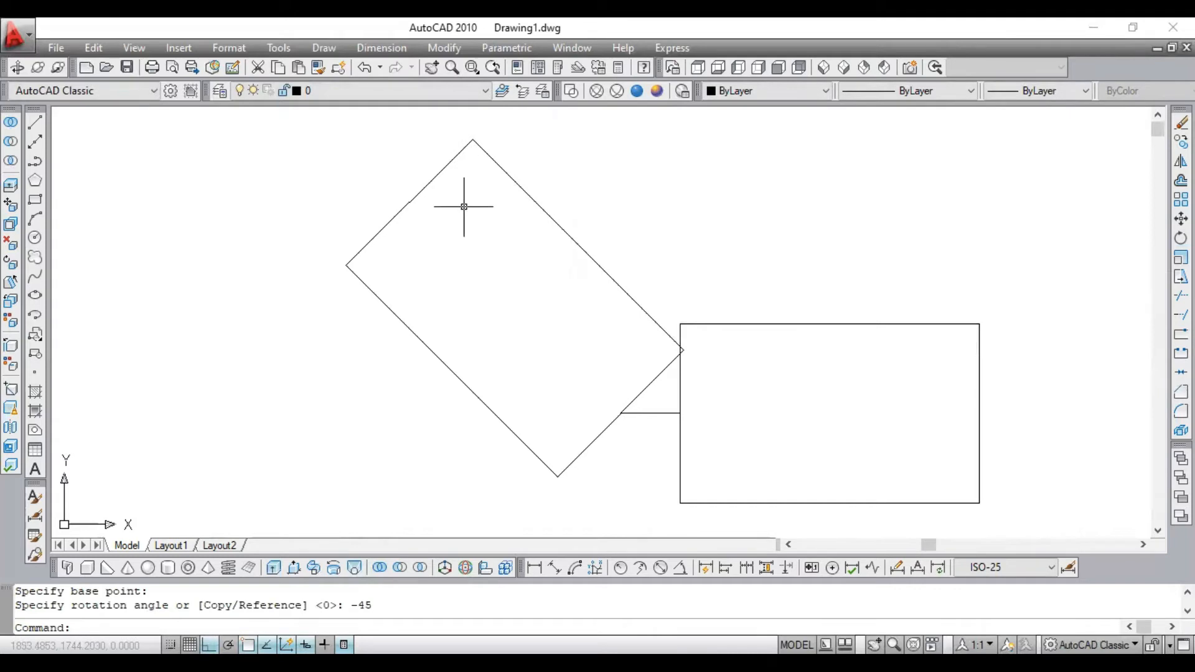
key("ctrl+z")
key("ctrl+z")
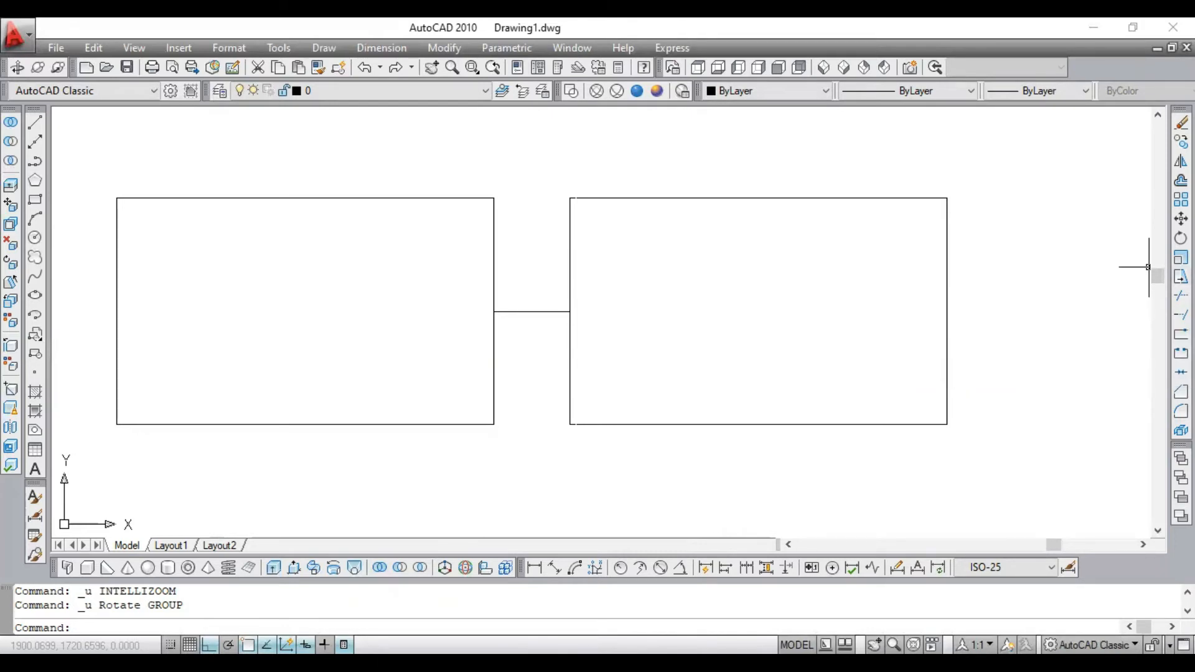
- Stretch the right rectangle's outer vertical edge outward by 5, using that edge's midpoint as the base point
type("ss")
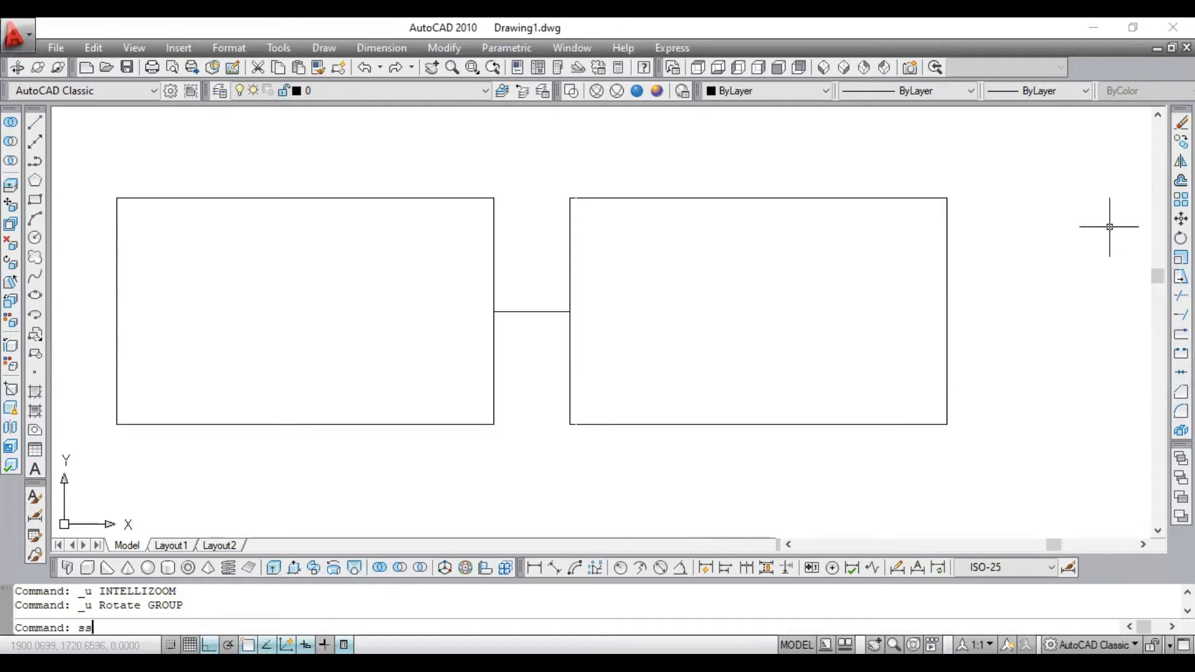
key("Return")
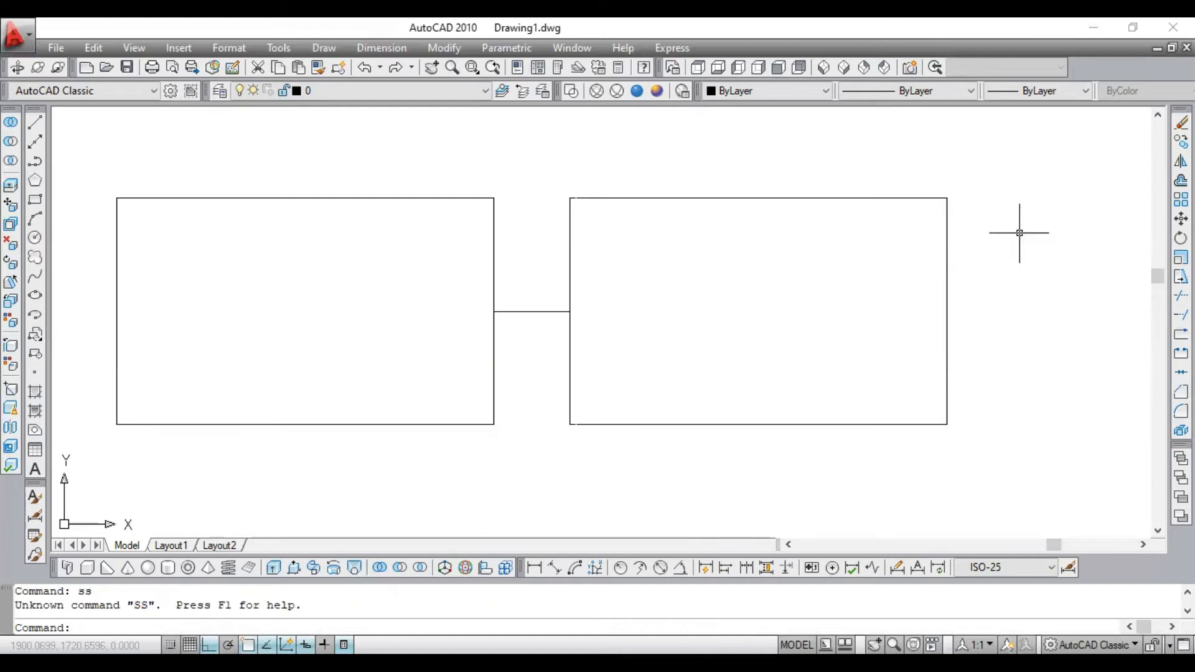
type("s")
key("Return")
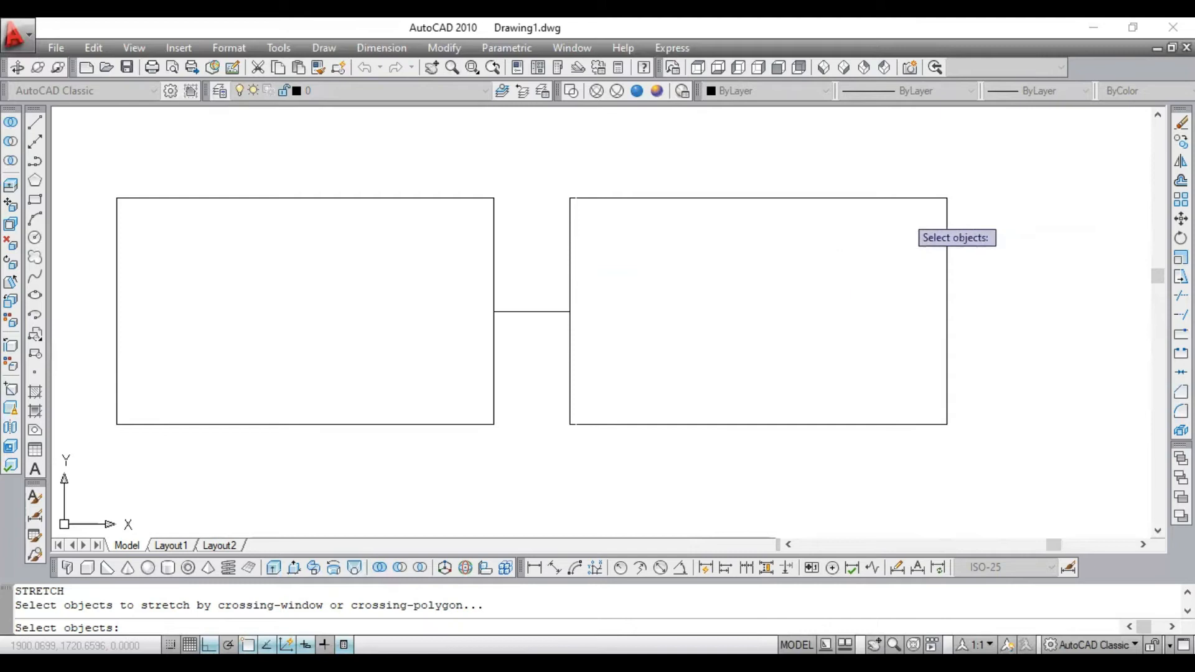
left_click(996, 169)
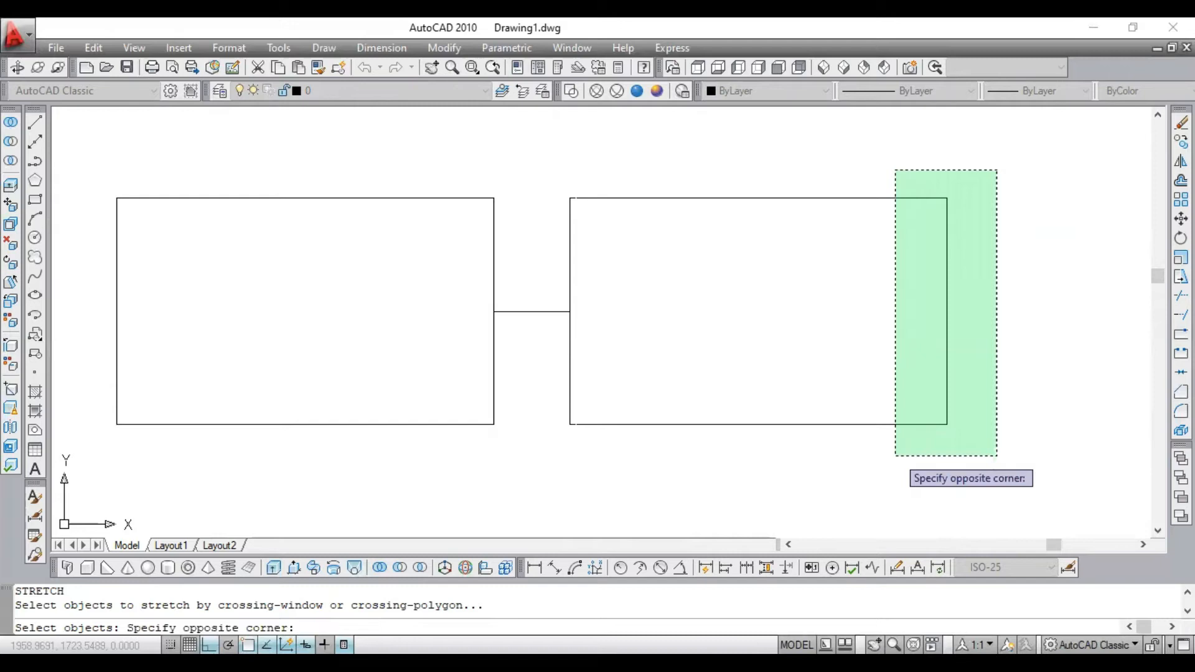
left_click(896, 456)
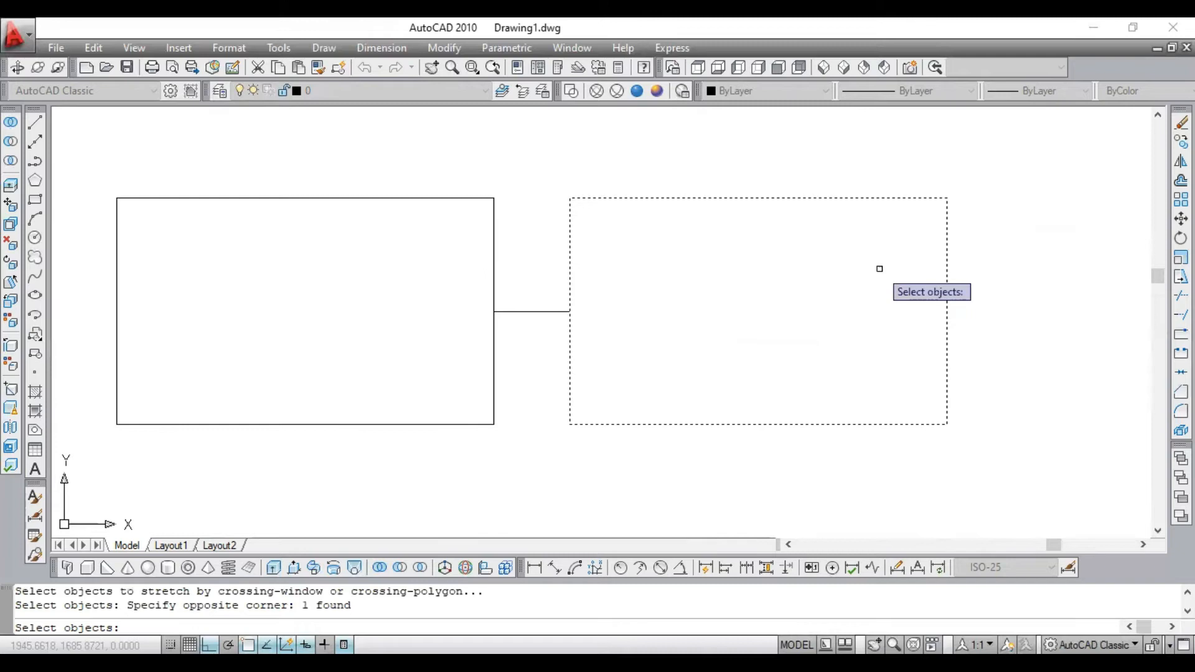
key("Return")
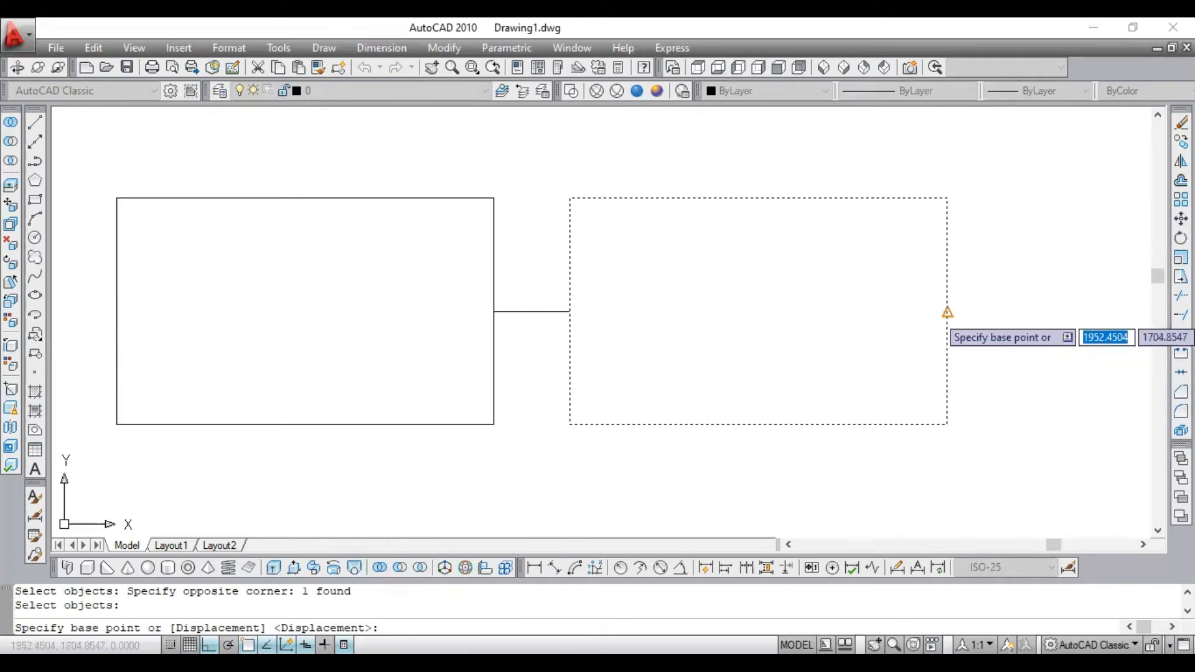
left_click(947, 312)
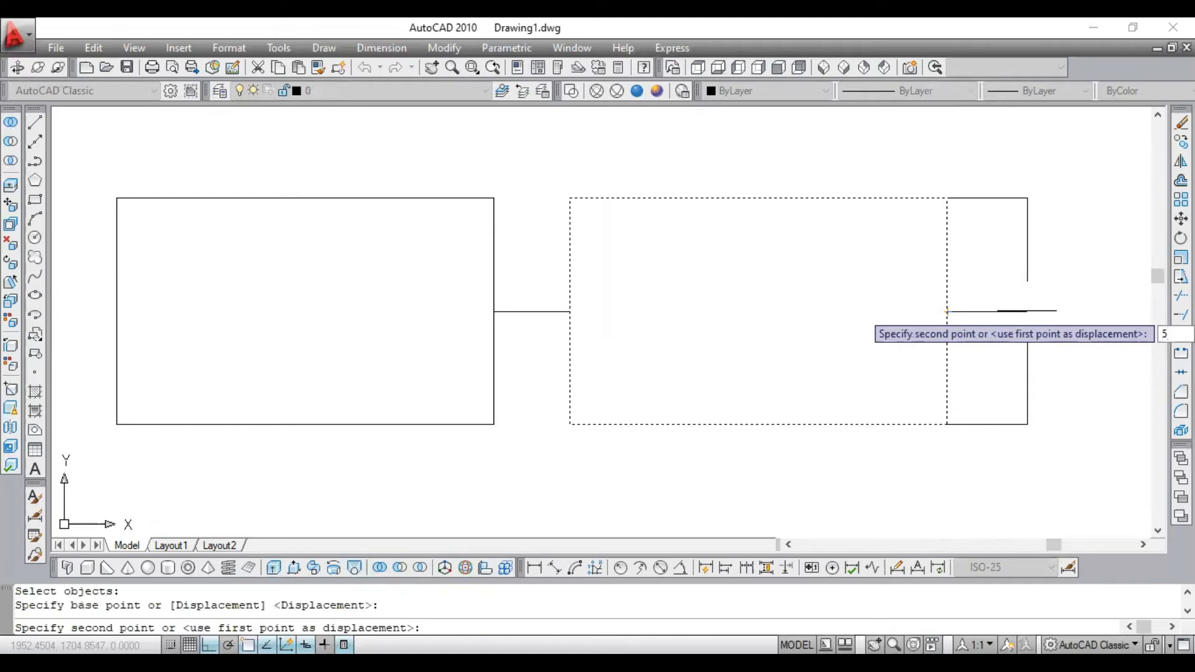
key("Return")
- Highlight the right rectangle to examine its shape after the stretch, and clear the selection
left_click(1000, 229)
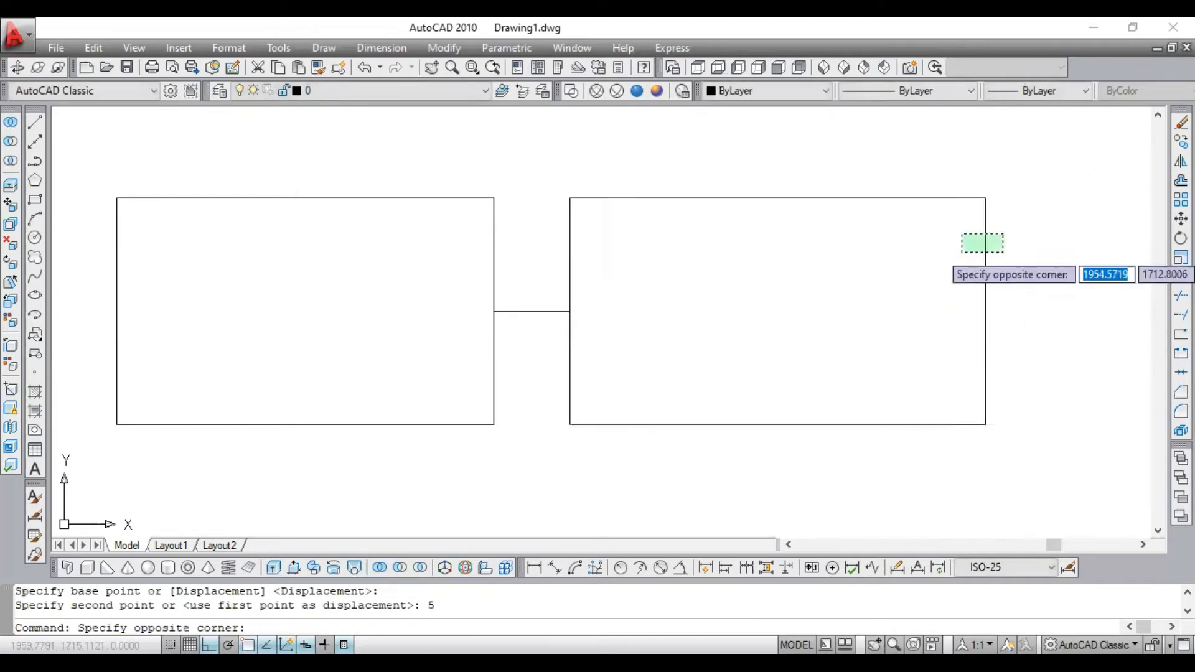
left_click(963, 251)
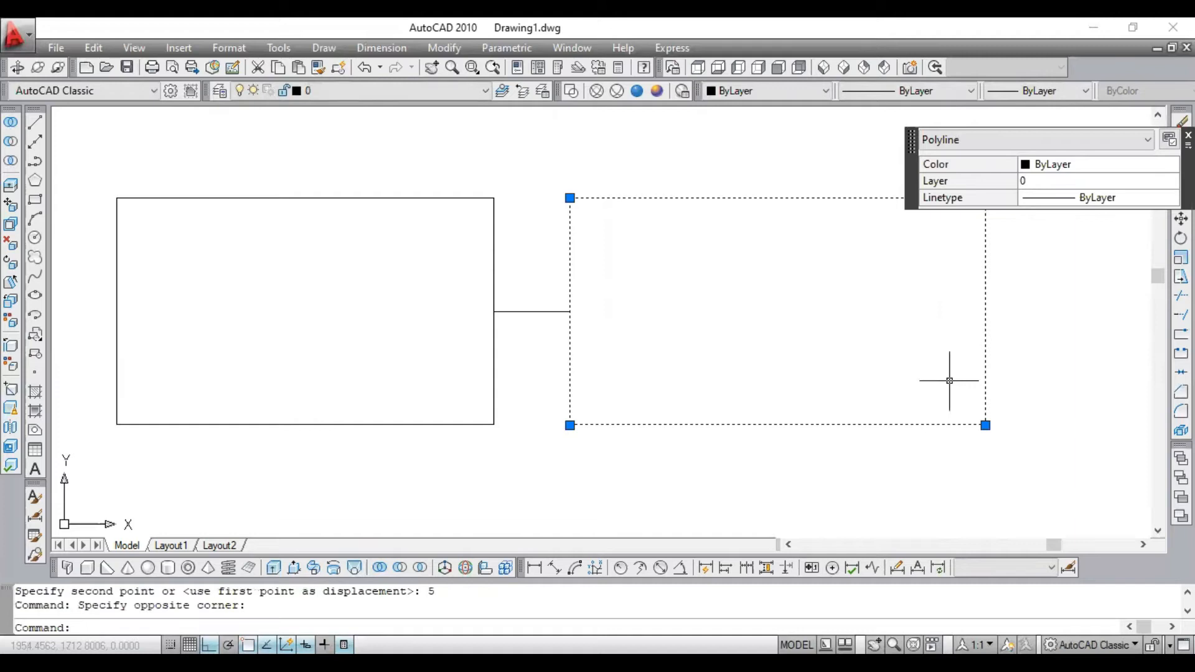
key("Escape")
left_click(1010, 259)
left_click(967, 285)
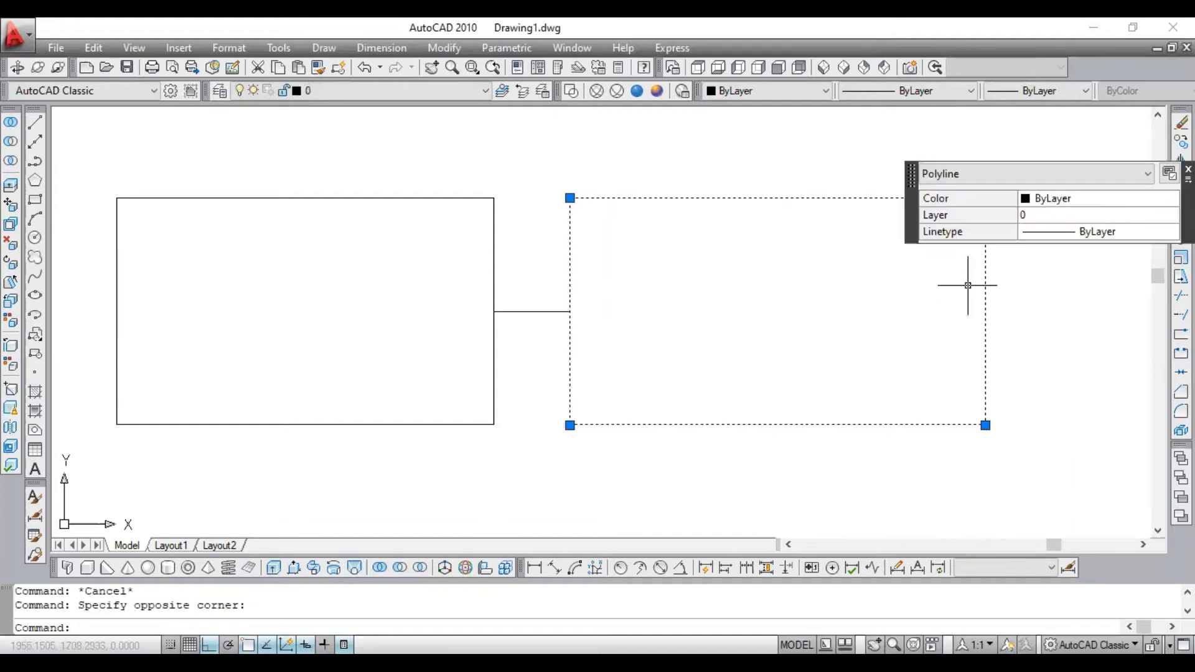
key("Escape")
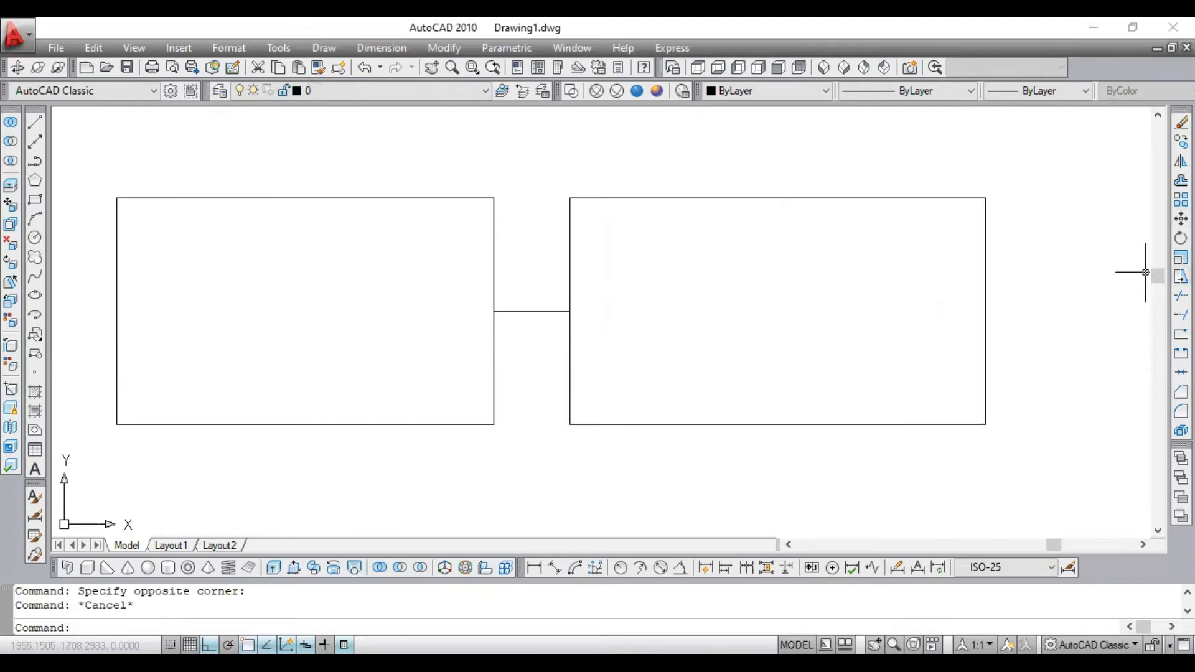
- Stretch the left rectangle's outer vertical edge inward by 10, using that edge's midpoint as the base point
left_click(1181, 276)
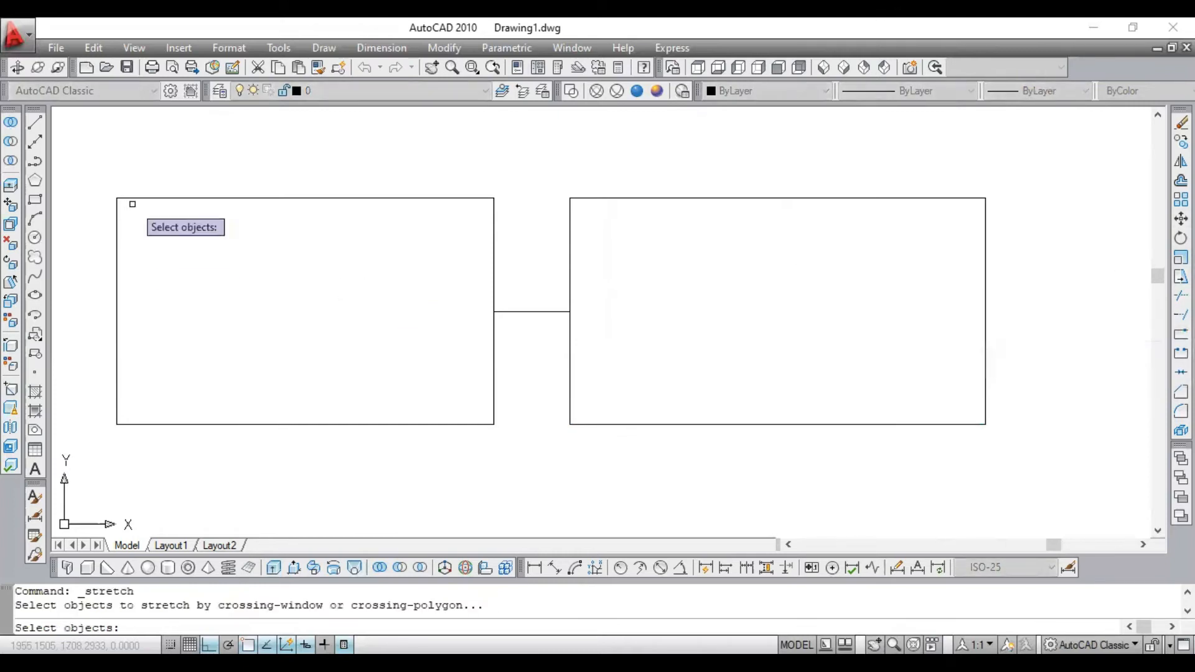
left_click(230, 138)
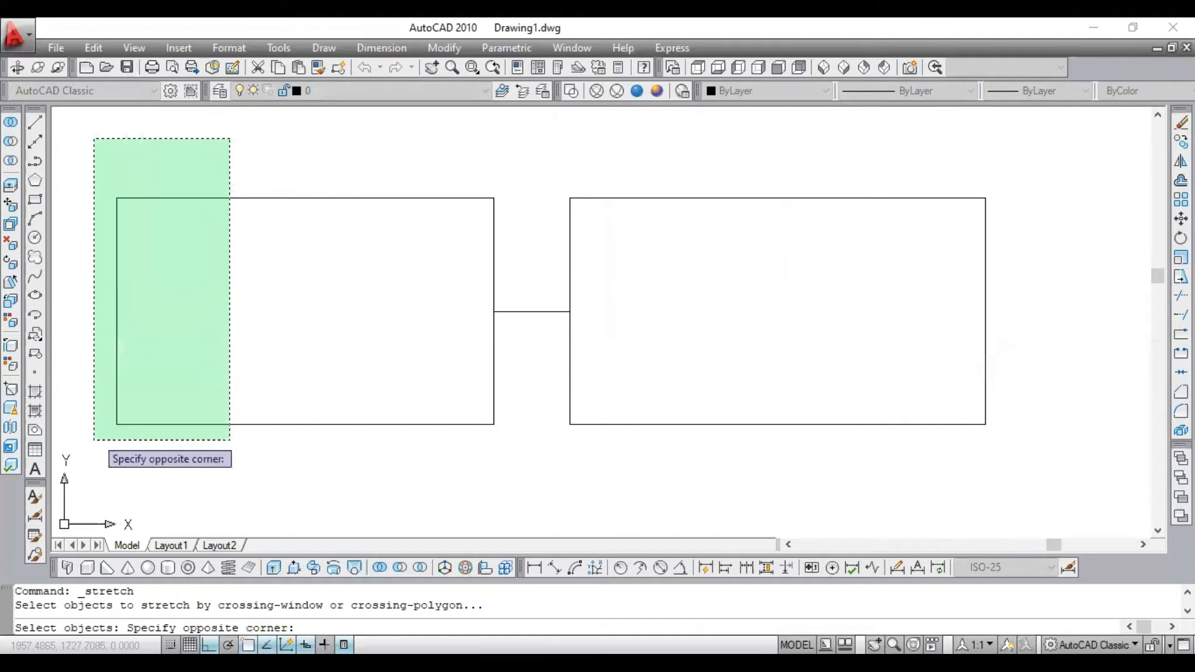
left_click(87, 480)
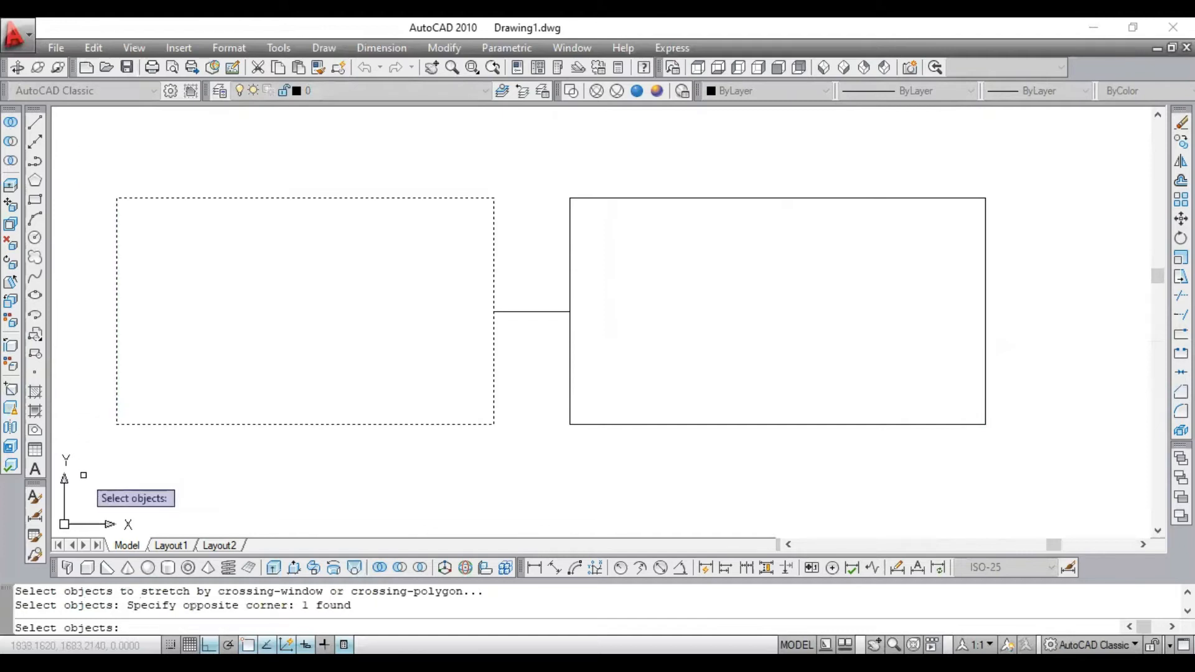
key("Return")
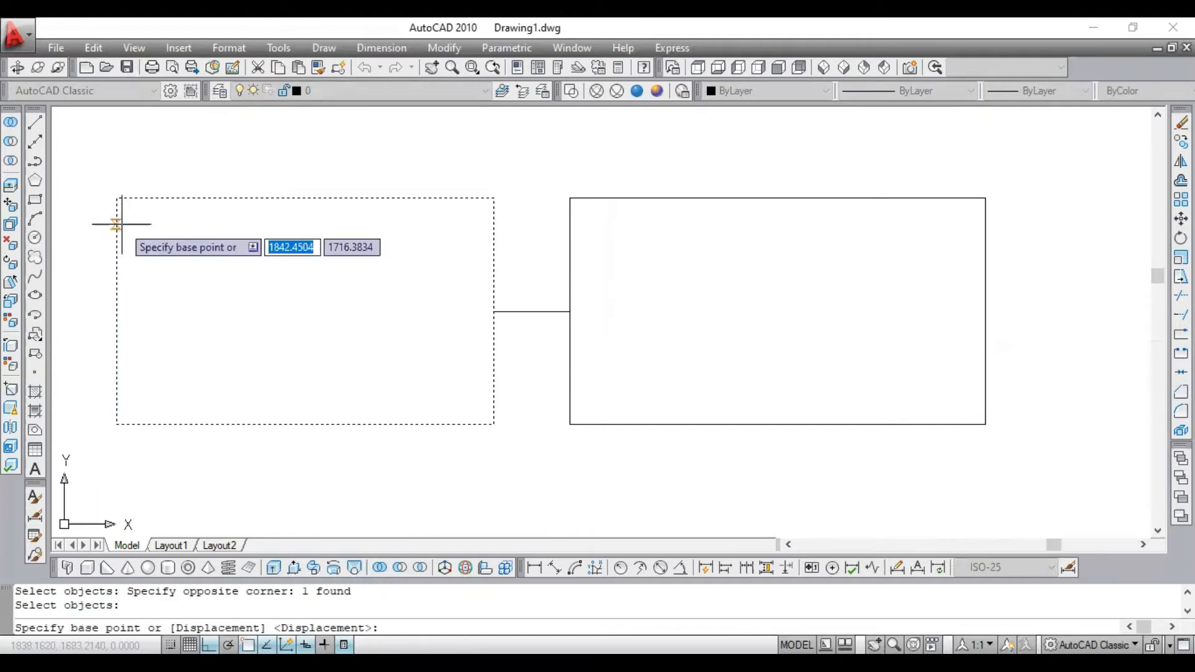
left_click(116, 311)
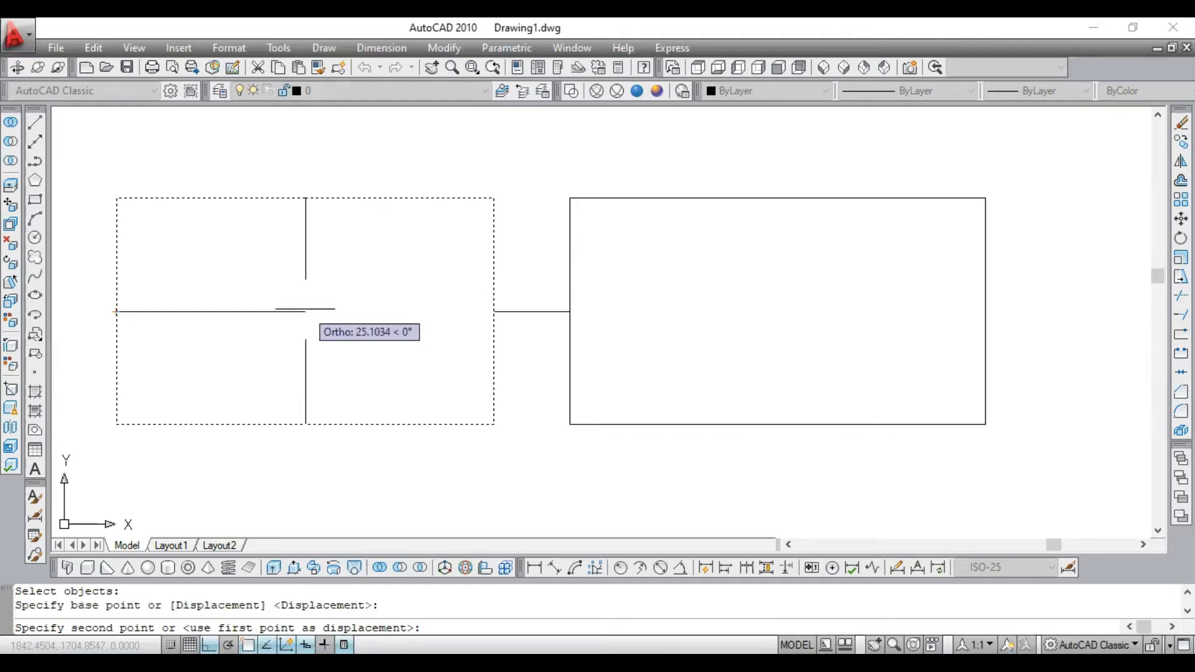
type("10")
key("Return")
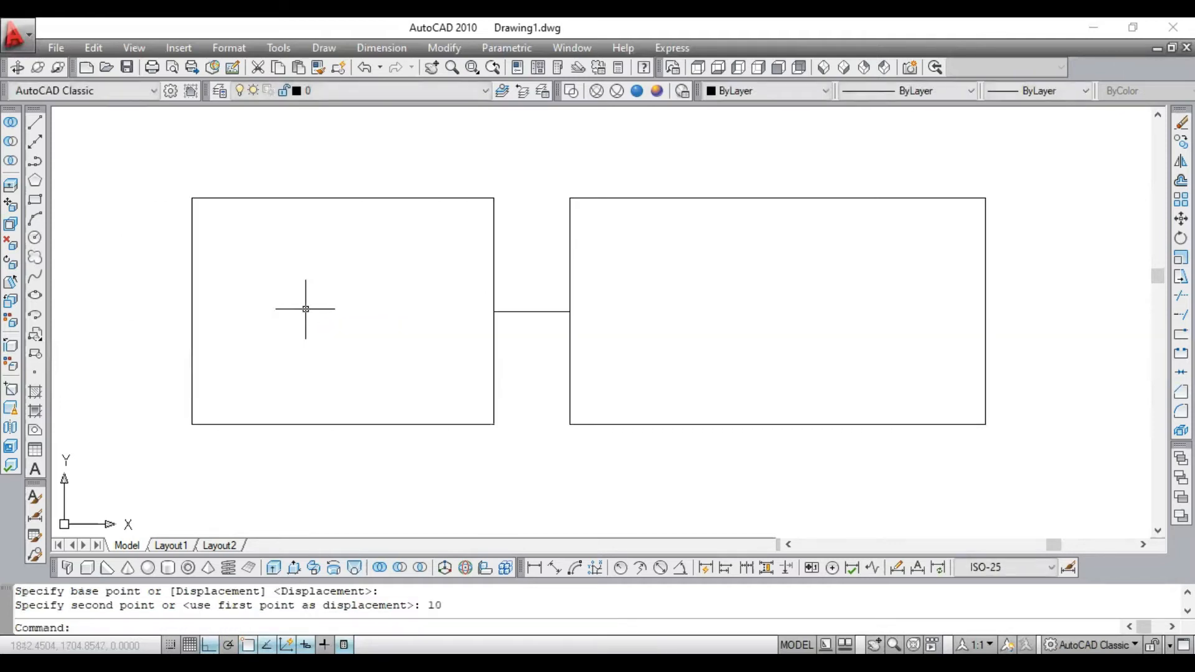
- Highlight the left rectangle to examine its shortened outline, and clear the selection
left_click(416, 179)
left_click(342, 230)
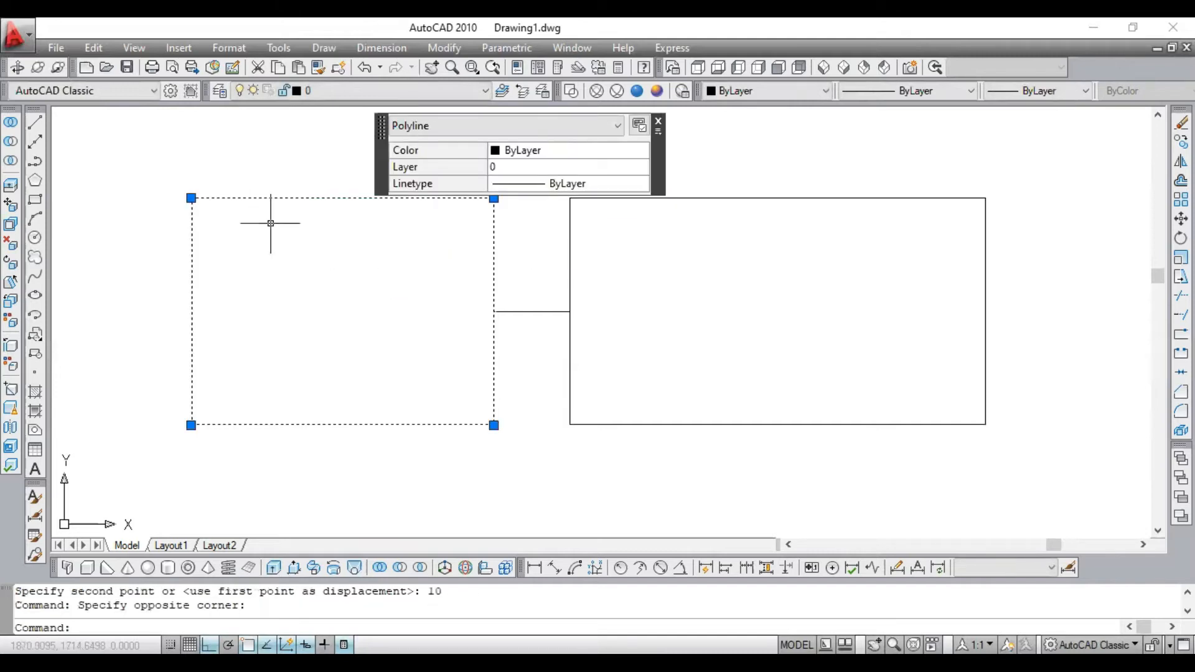
key("Escape")
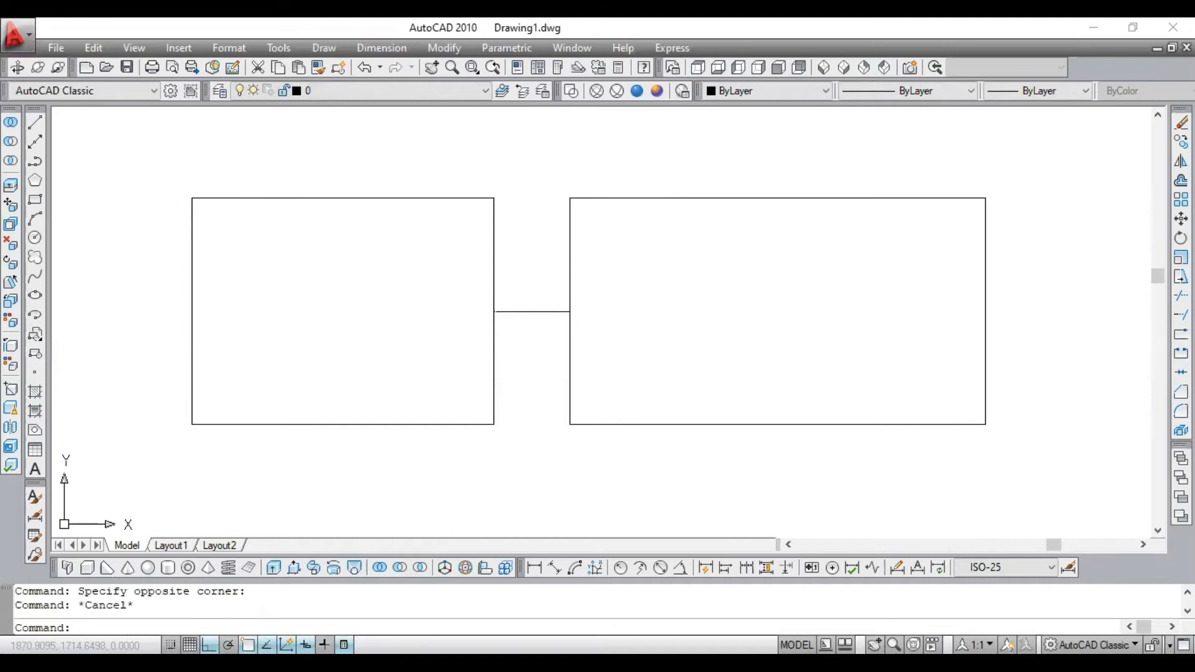
left_click(534, 567)
left_click(493, 424)
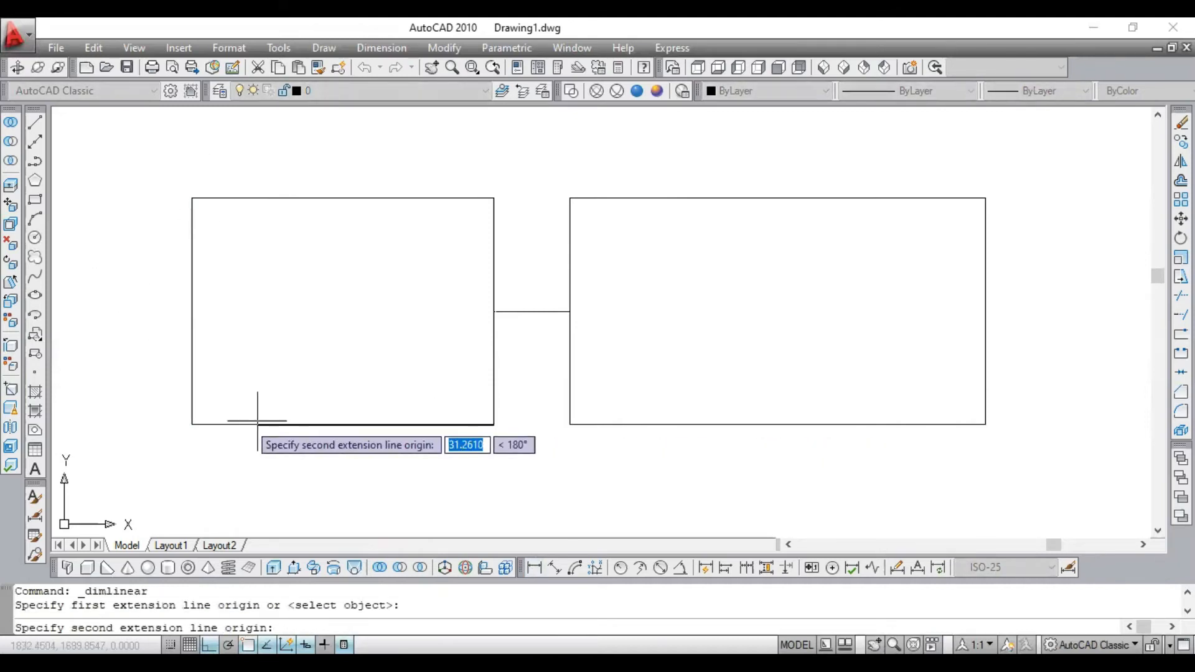
left_click(191, 426)
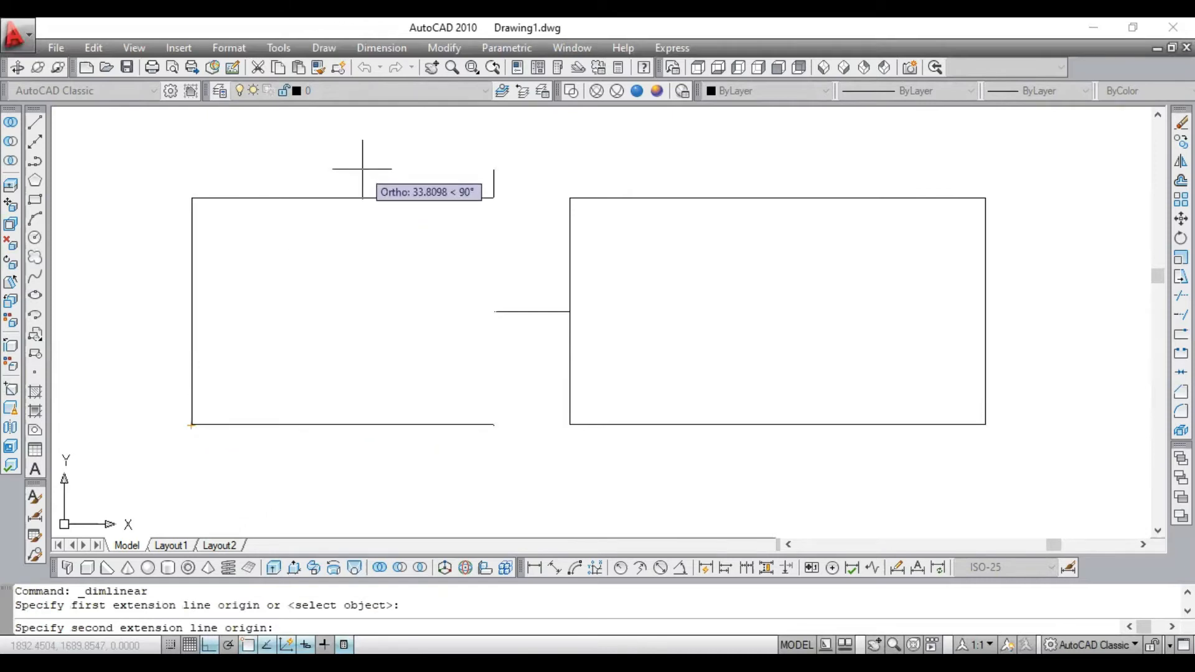
key("Escape")
scroll(424, 311, "down", 2)
scroll(342, 323, "up", 3)
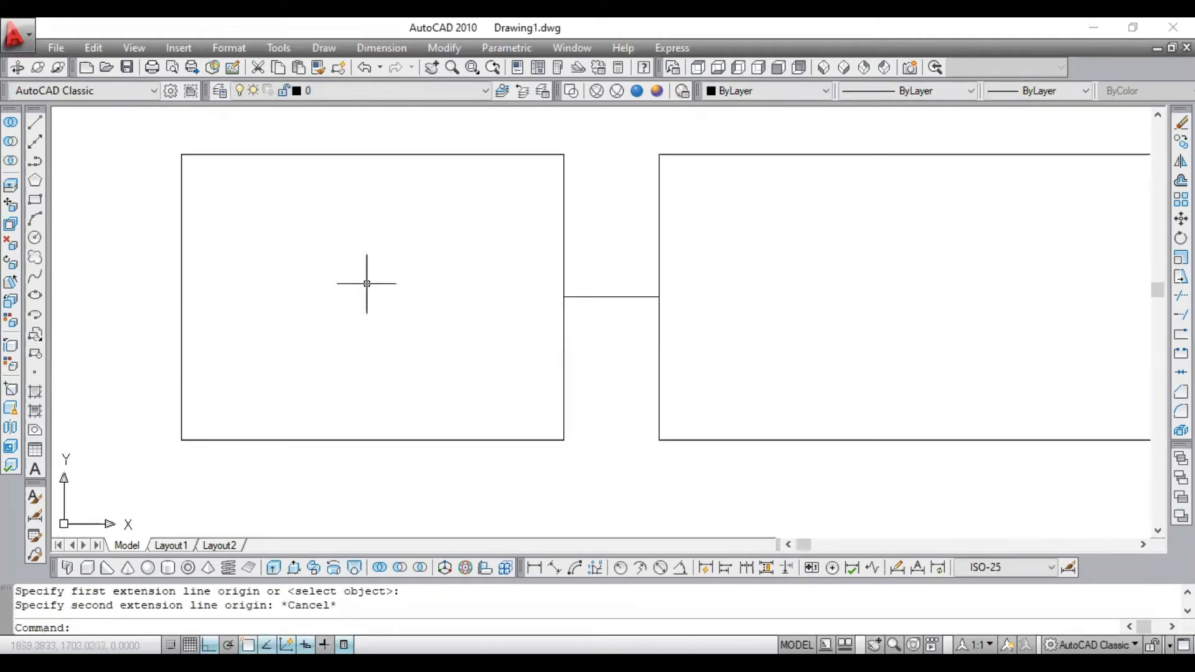
scroll(372, 278, "down", 3)
scroll(373, 278, "up", 4)
scroll(381, 278, "down", 4)
scroll(382, 280, "up", 3)
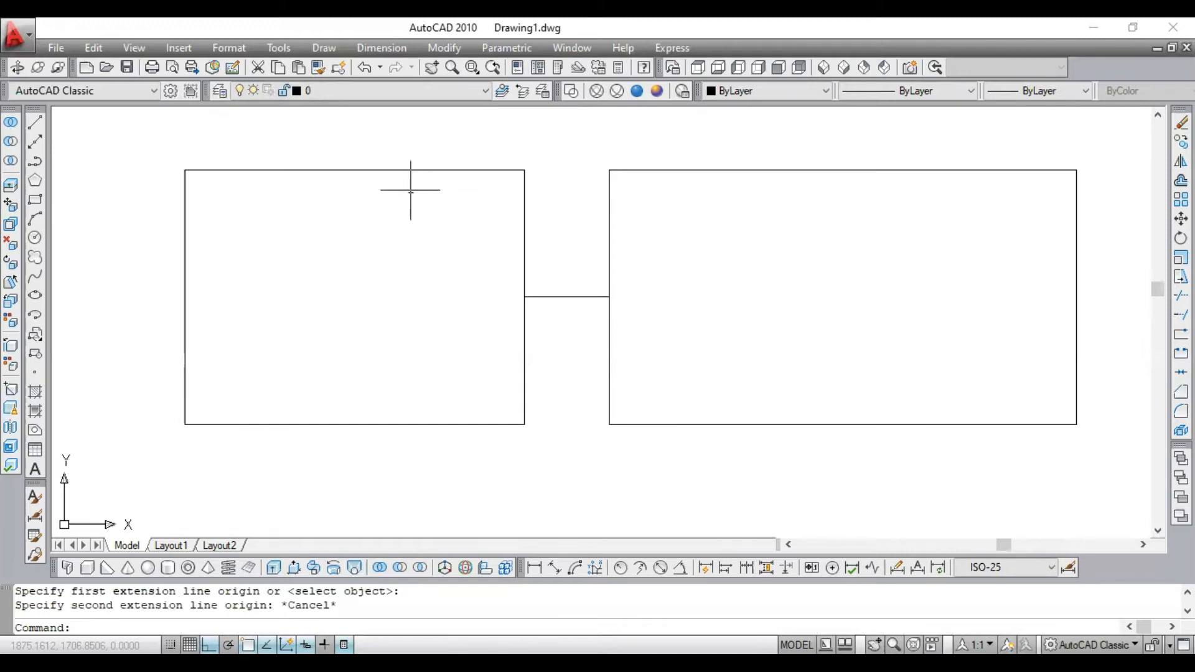
- Draw a circle centred on the midpoint of the left rectangle's outer edge, with its radius reaching the upper corner
scroll(346, 217, "down", 2)
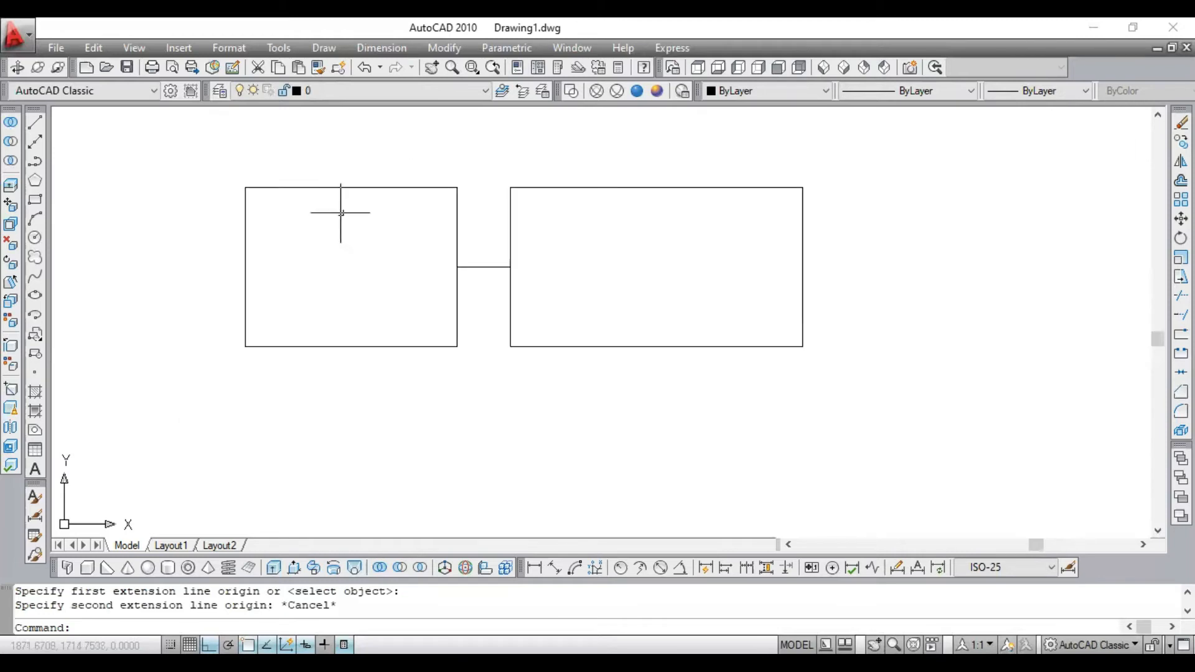
left_click(35, 239)
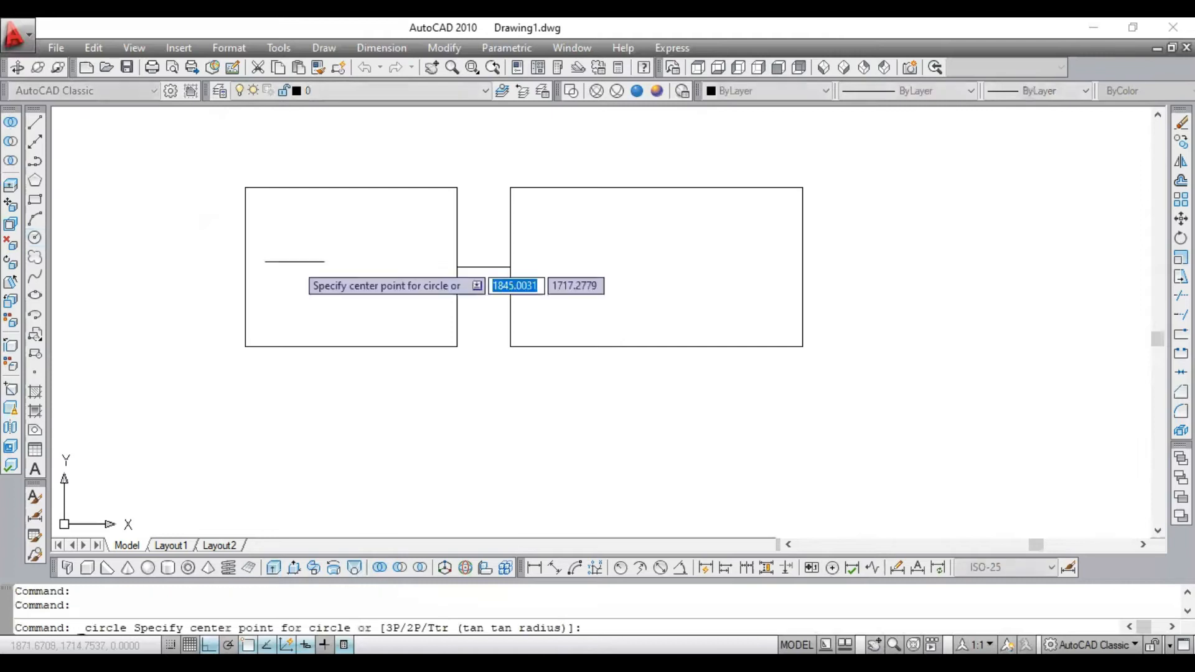
left_click(244, 267)
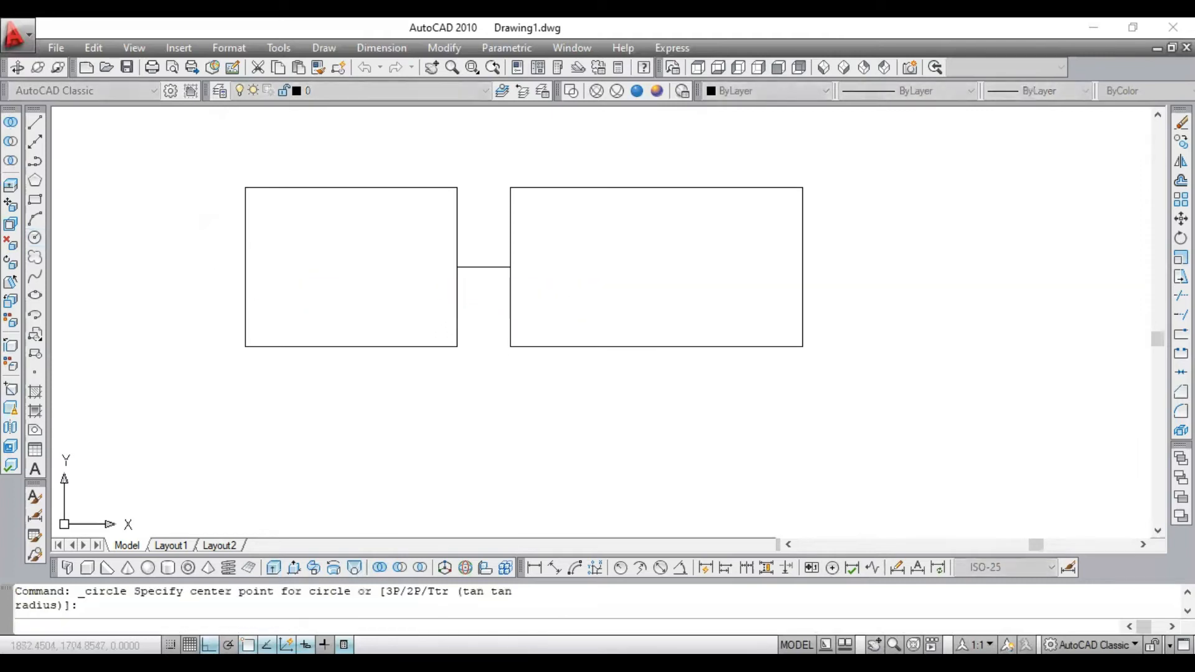
left_click(244, 186)
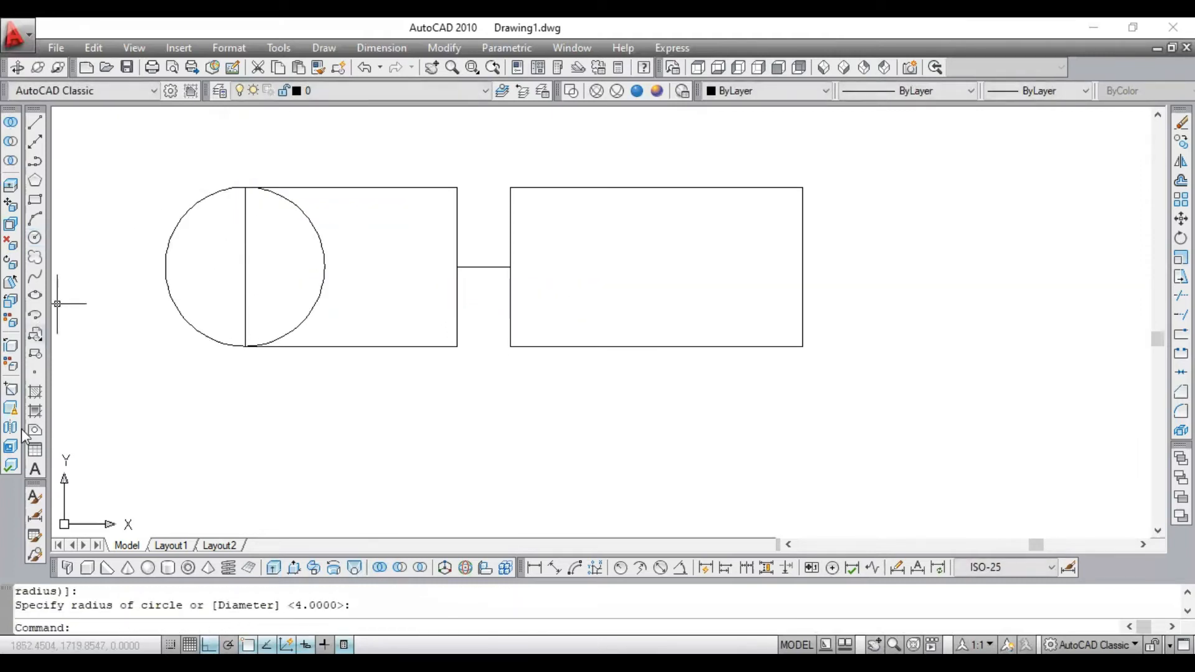
- Fill the circle with a one-color blue spherical gradient that is light at the centre and dark at the rim
left_click(37, 390)
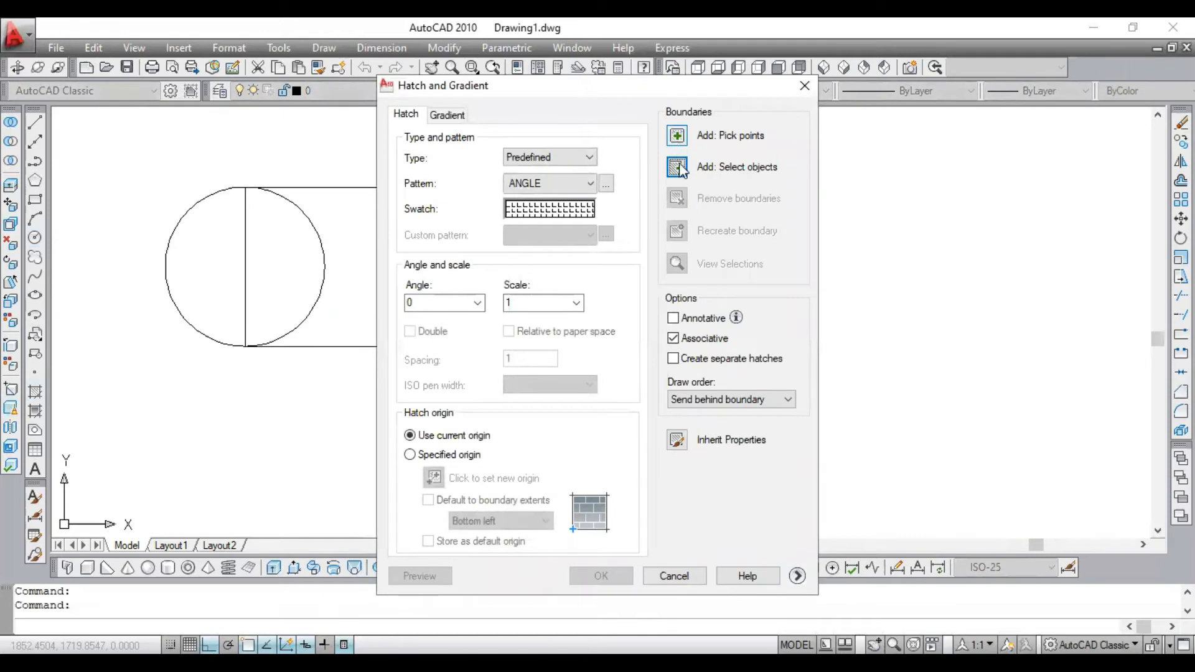
left_click(677, 167)
left_click(320, 228)
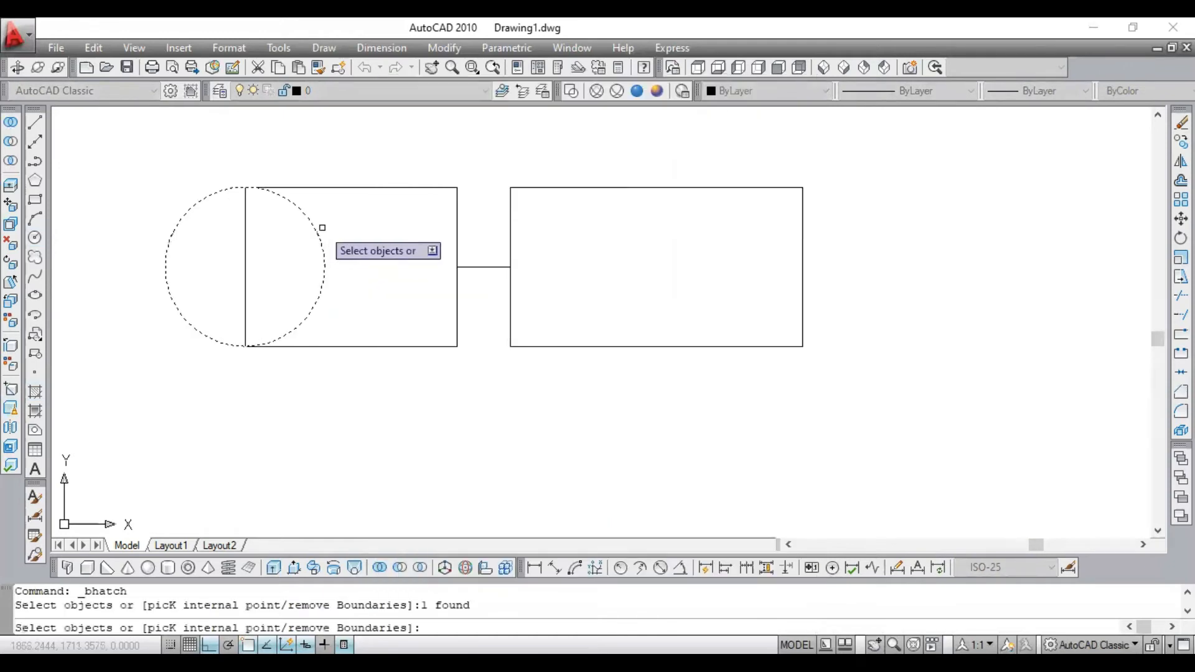
key("Return")
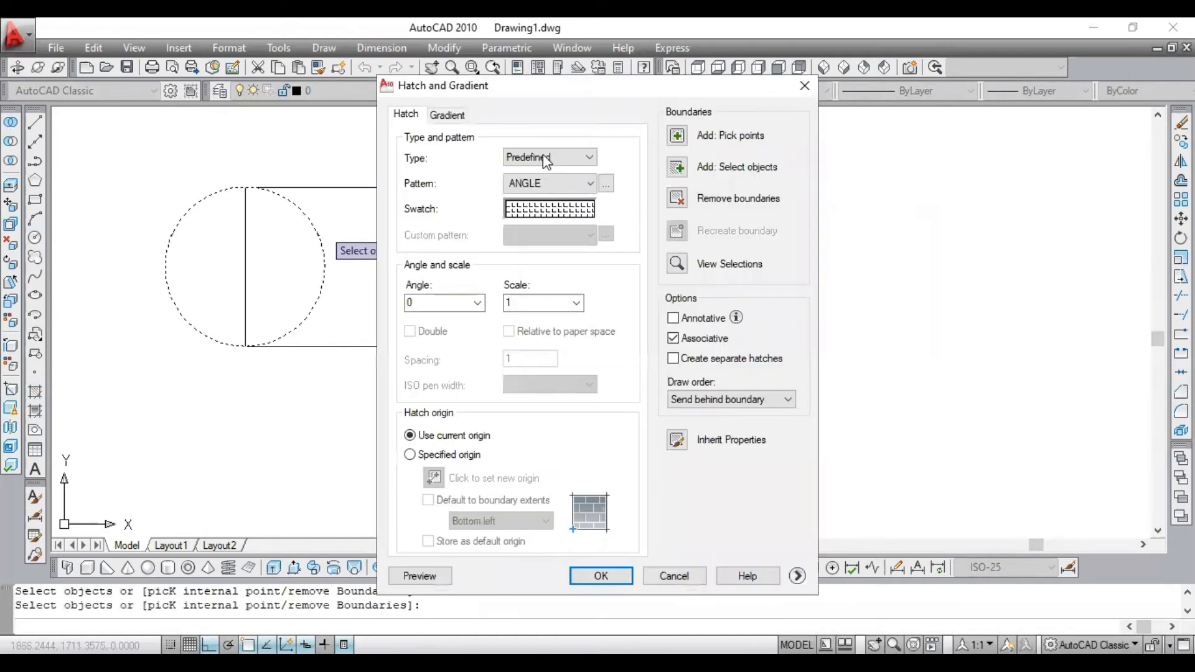
left_click(447, 115)
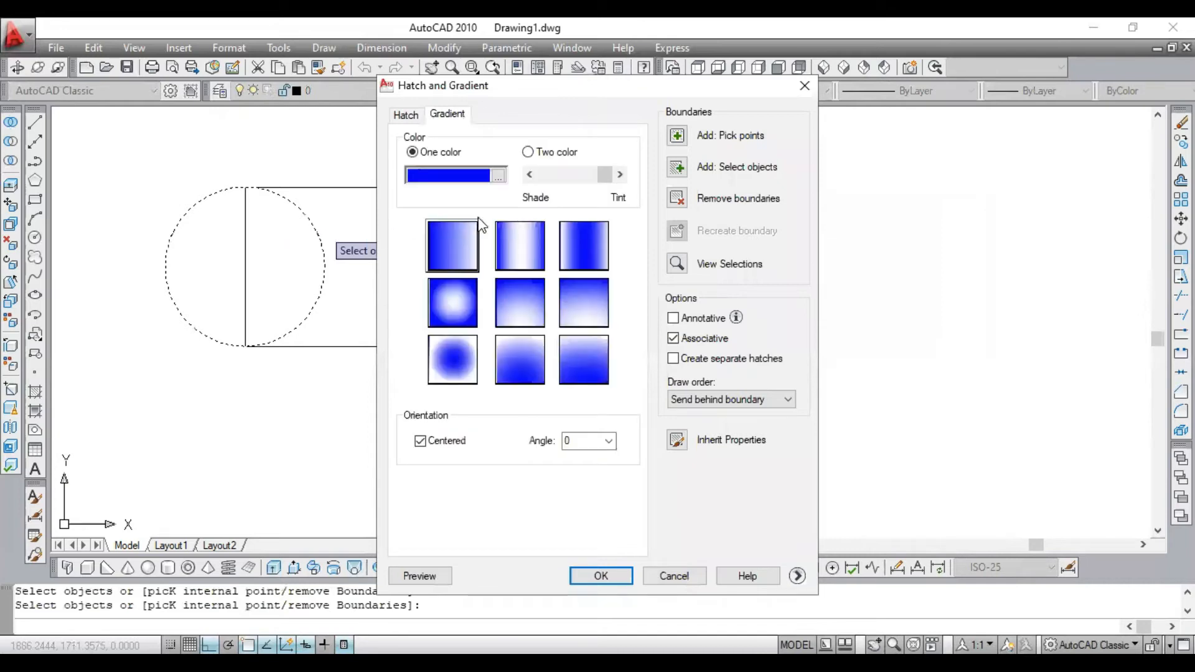
left_click(455, 312)
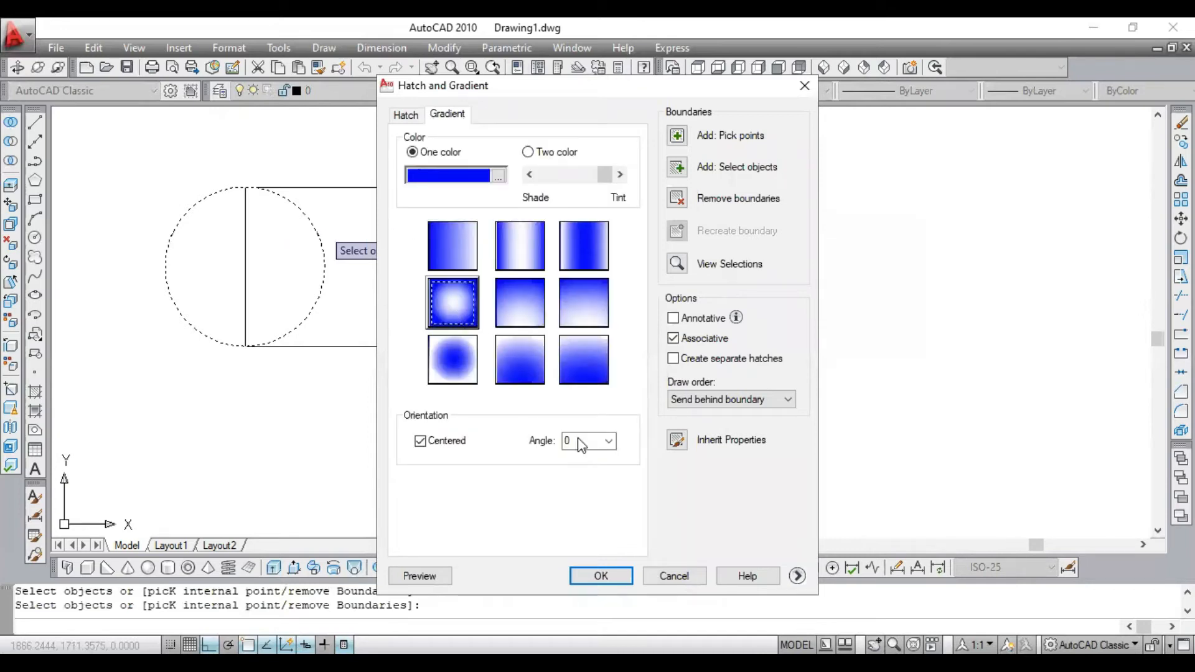
left_click(601, 576)
- Fill the left rectangle with a one-color linear gradient in red 244,11,11, fading from red to white across its length
left_click(419, 187)
left_click(400, 192)
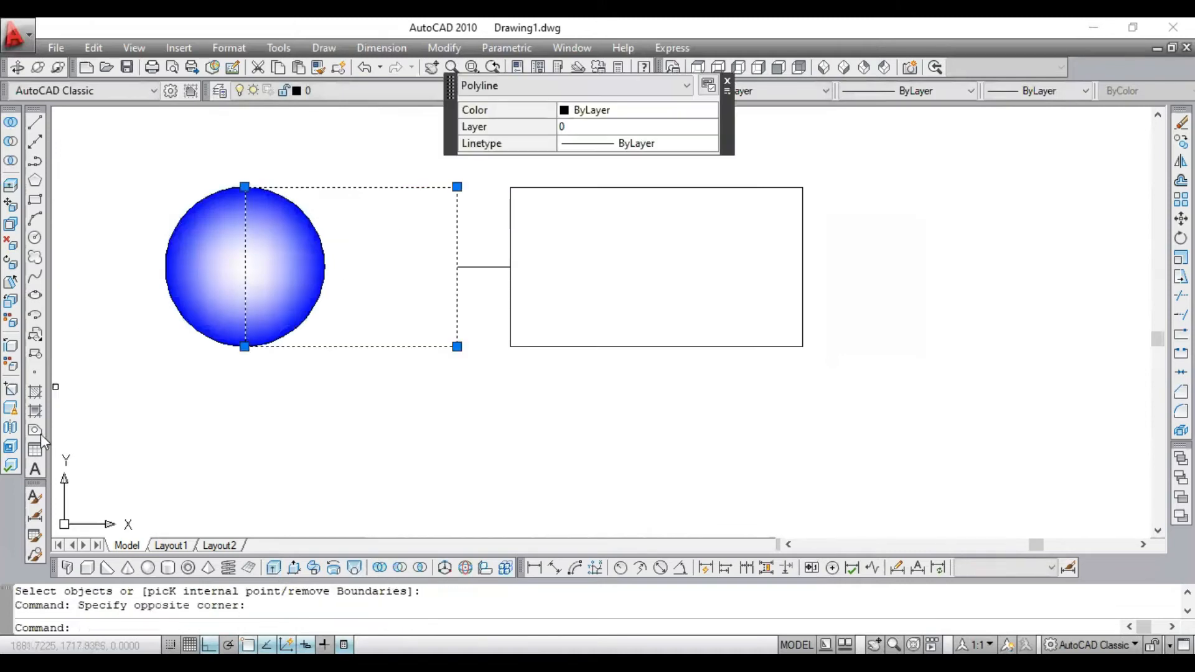
left_click(36, 394)
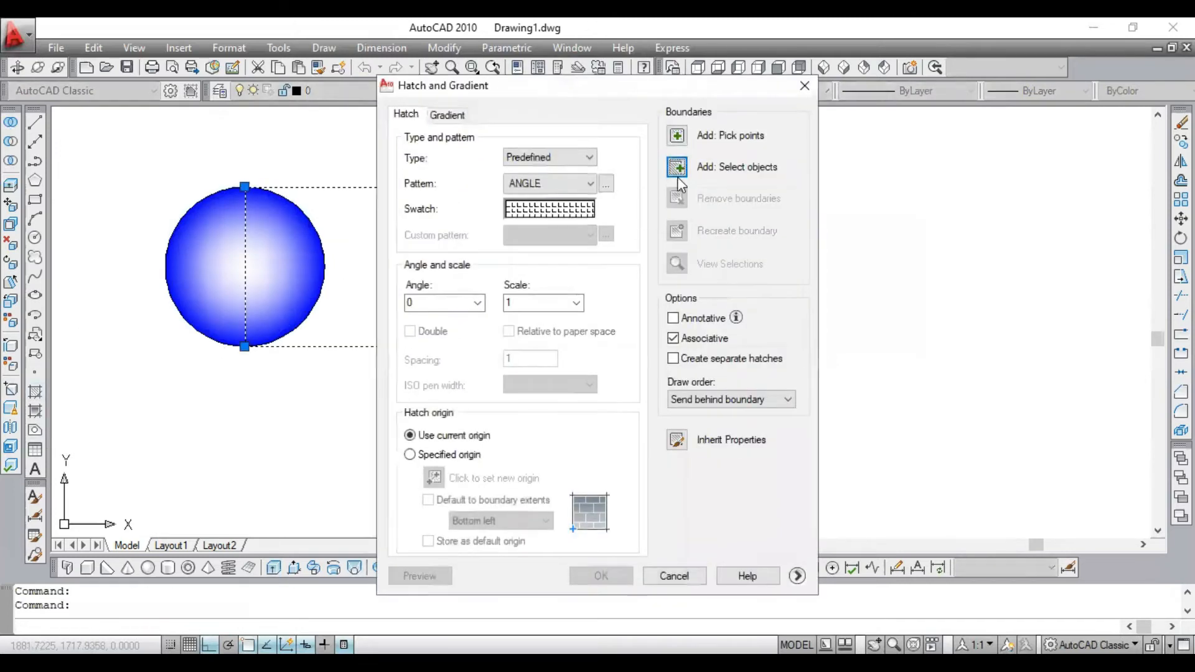
left_click(678, 168)
left_click(438, 186)
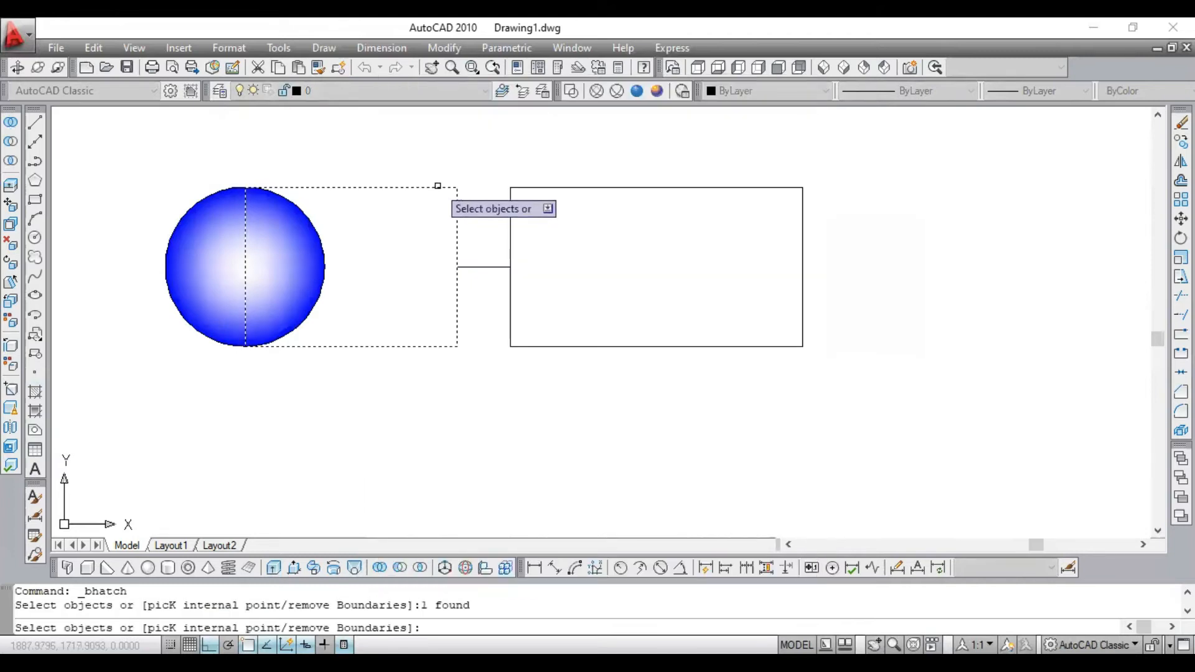
key("Return")
left_click(446, 115)
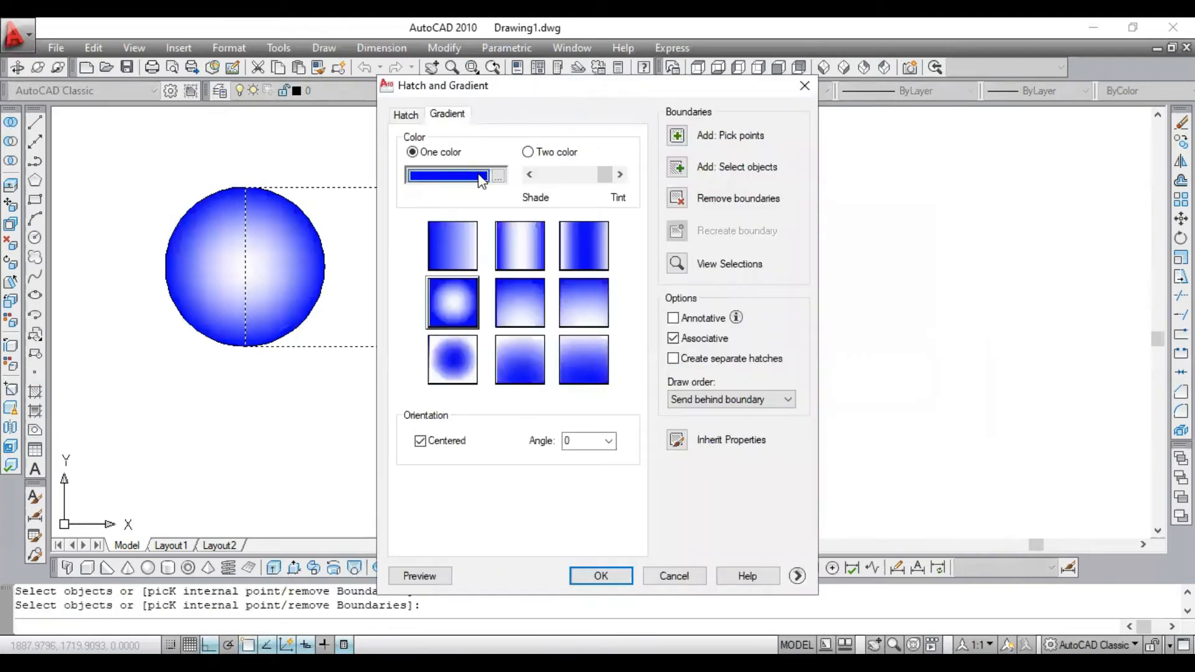
left_click(498, 177)
left_click_drag(809, 300, 970, 299)
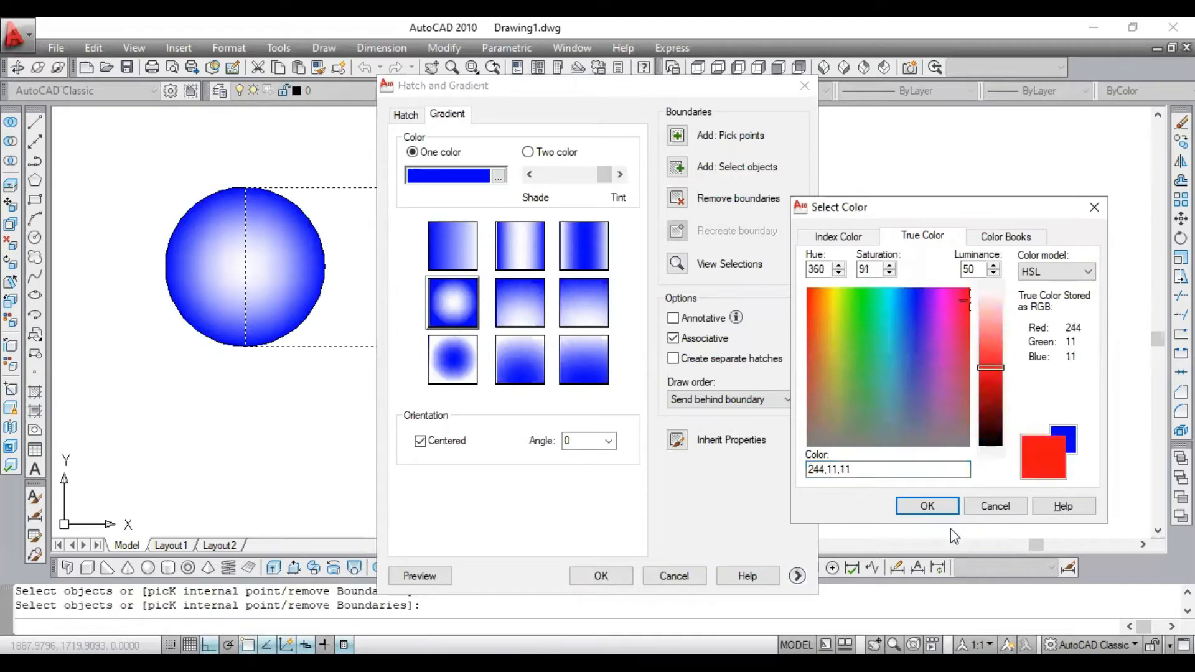
key("Return")
left_click(468, 255)
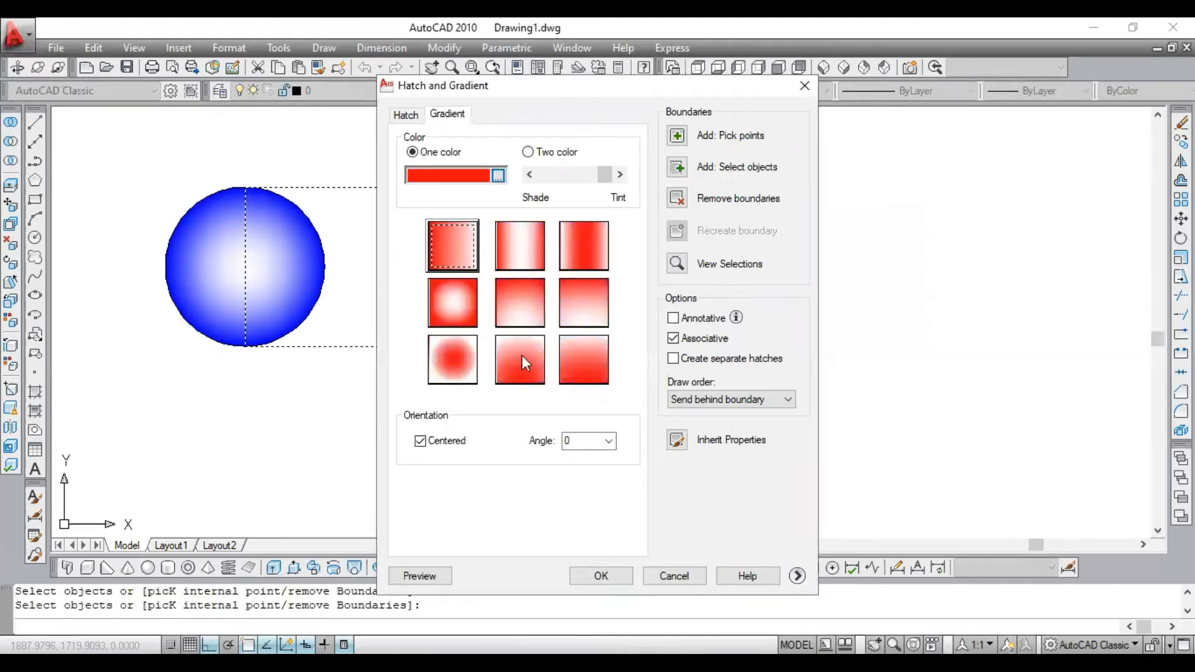
left_click(618, 569)
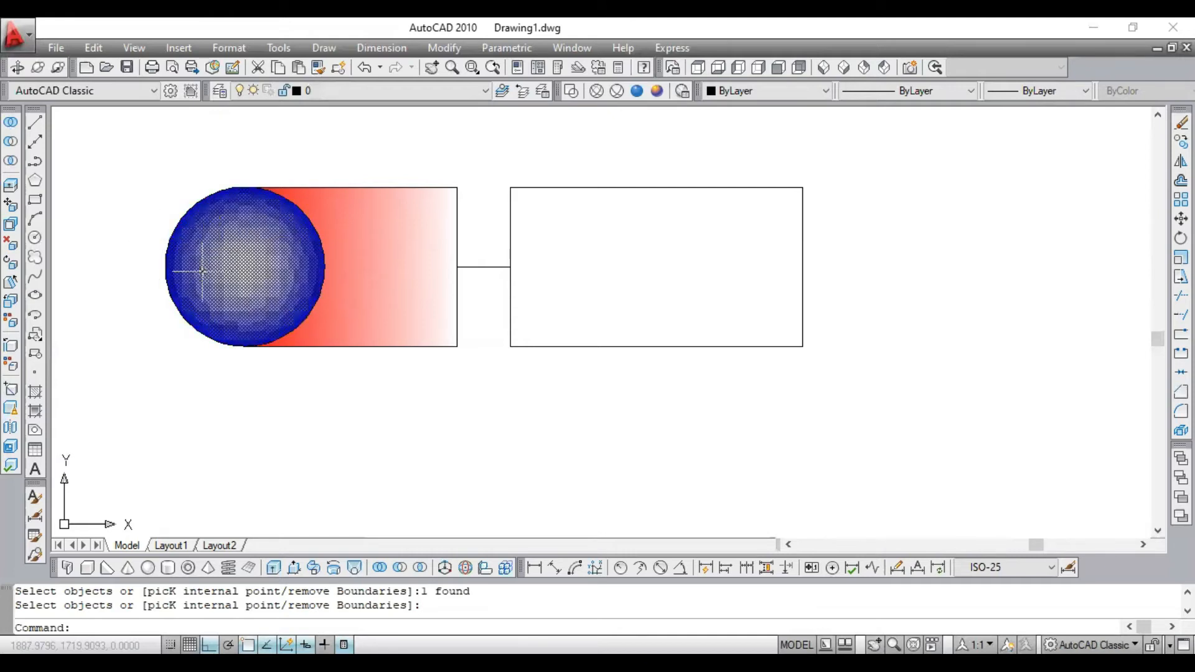
- Send the circle and its blue gradient fill behind the red-filled rectangle
left_click(183, 219)
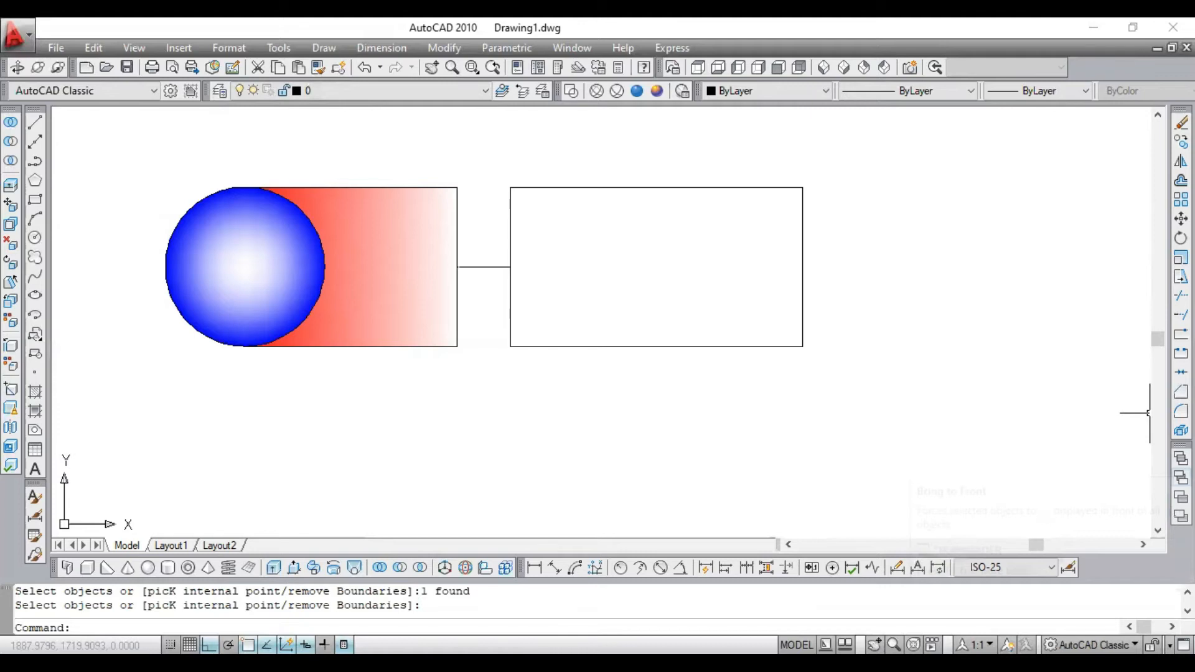
left_click(1180, 459)
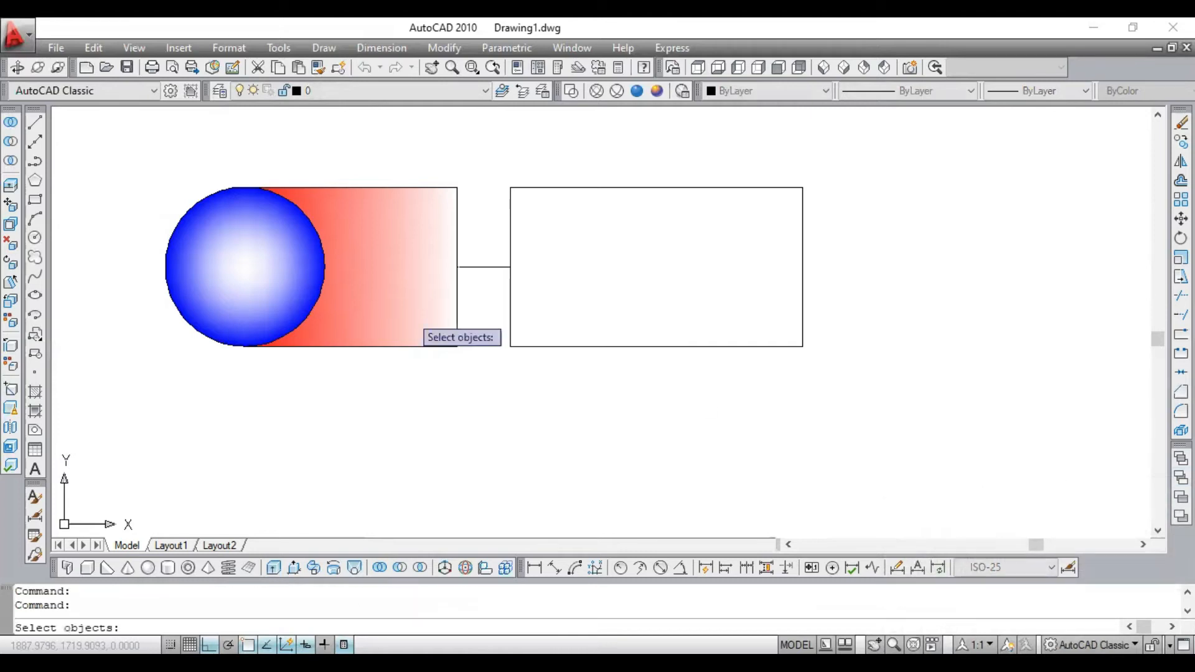
left_click(207, 291)
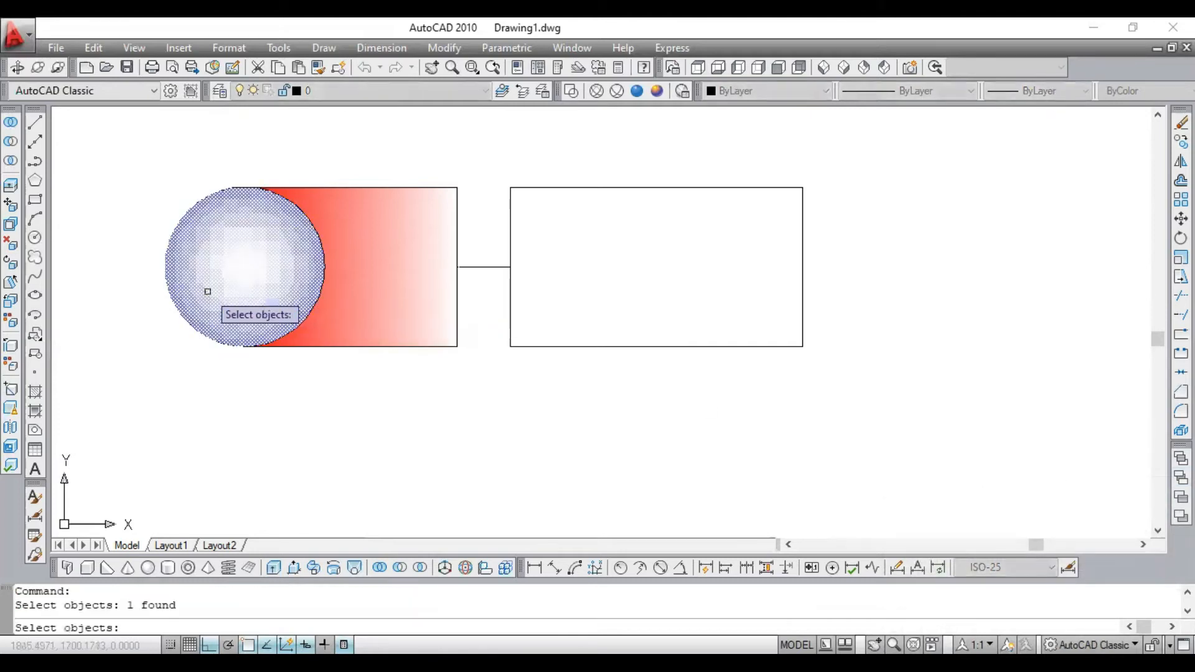
left_click(212, 193)
key("Return")
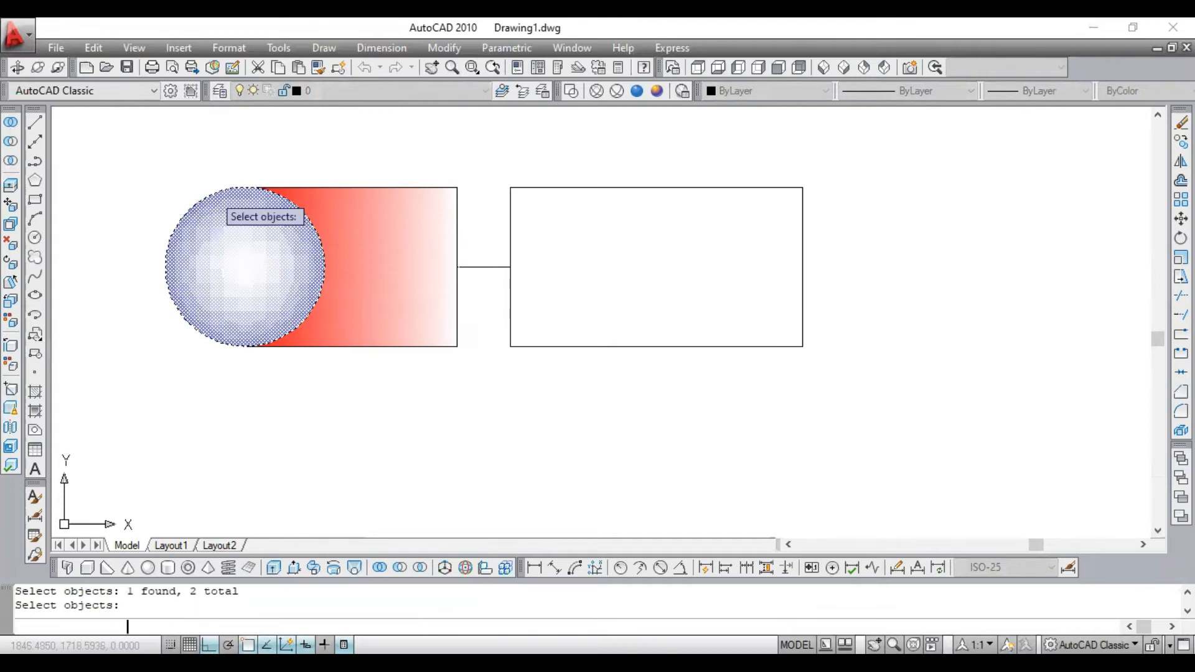
- Bring the circle's blue gradient fill to the front of the red-filled rectangle
scroll(224, 242, "down", 2)
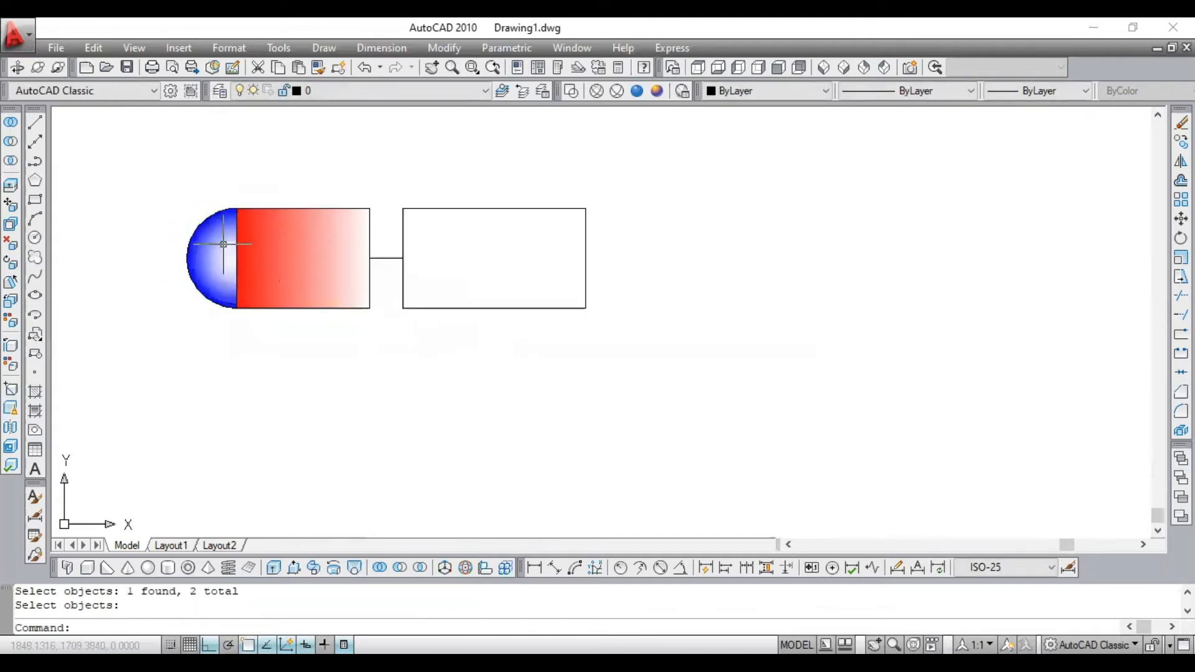
scroll(248, 250, "up", 6)
scroll(208, 214, "down", 4)
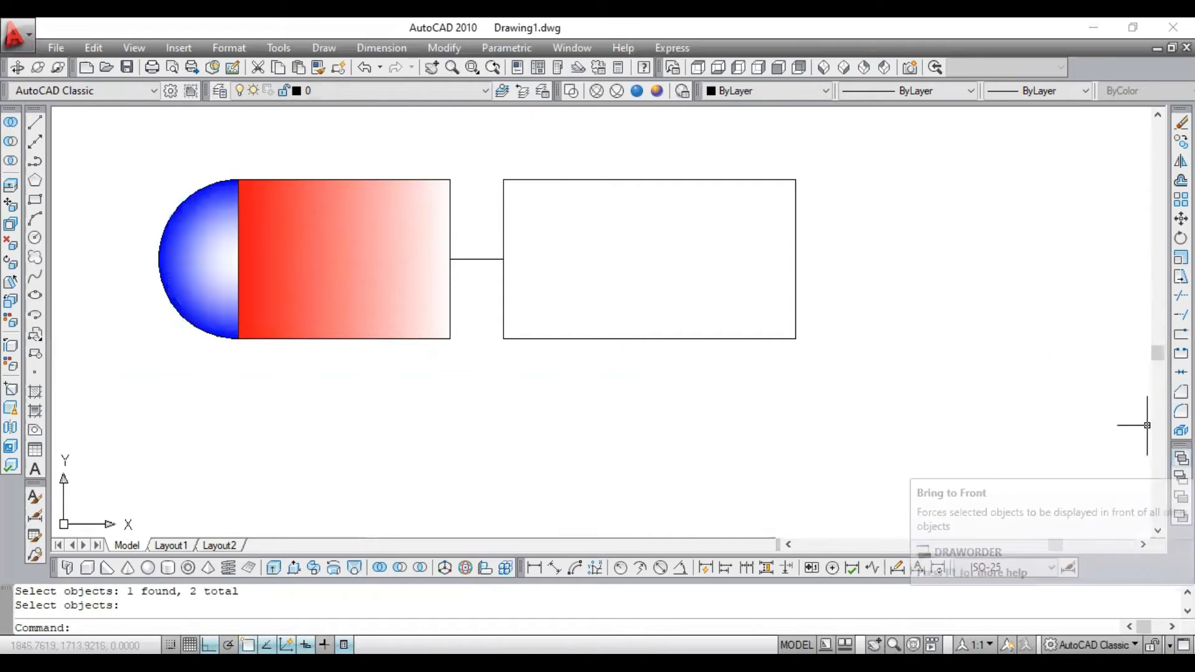
left_click(1181, 458)
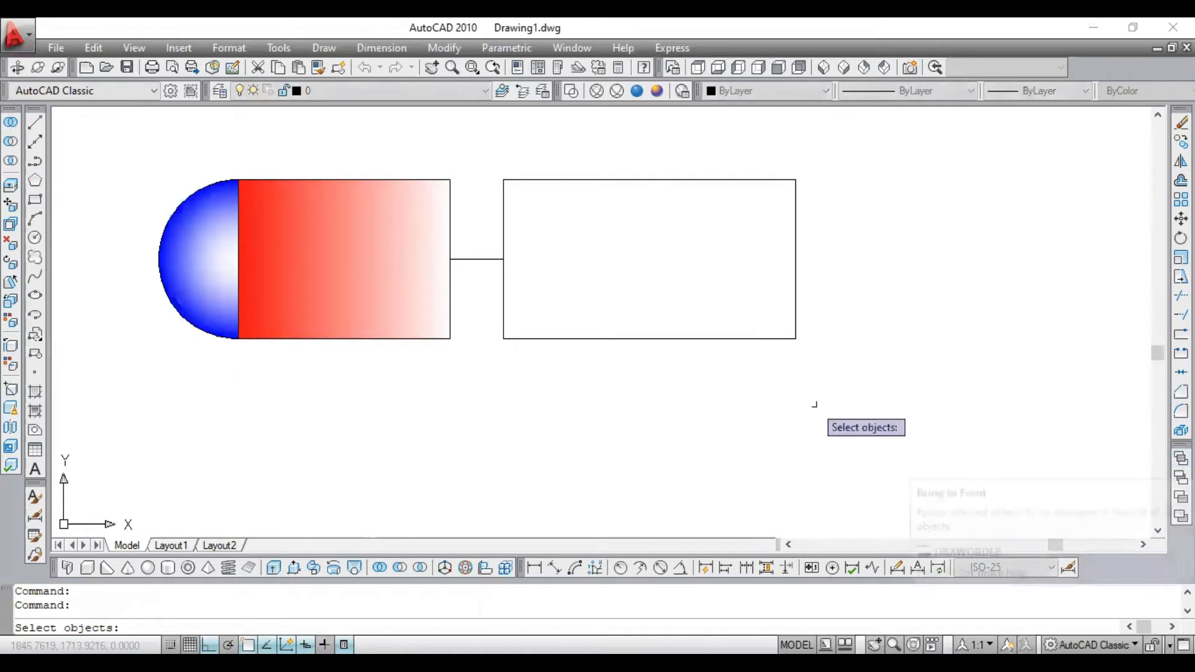
left_click(186, 234)
key("Return")
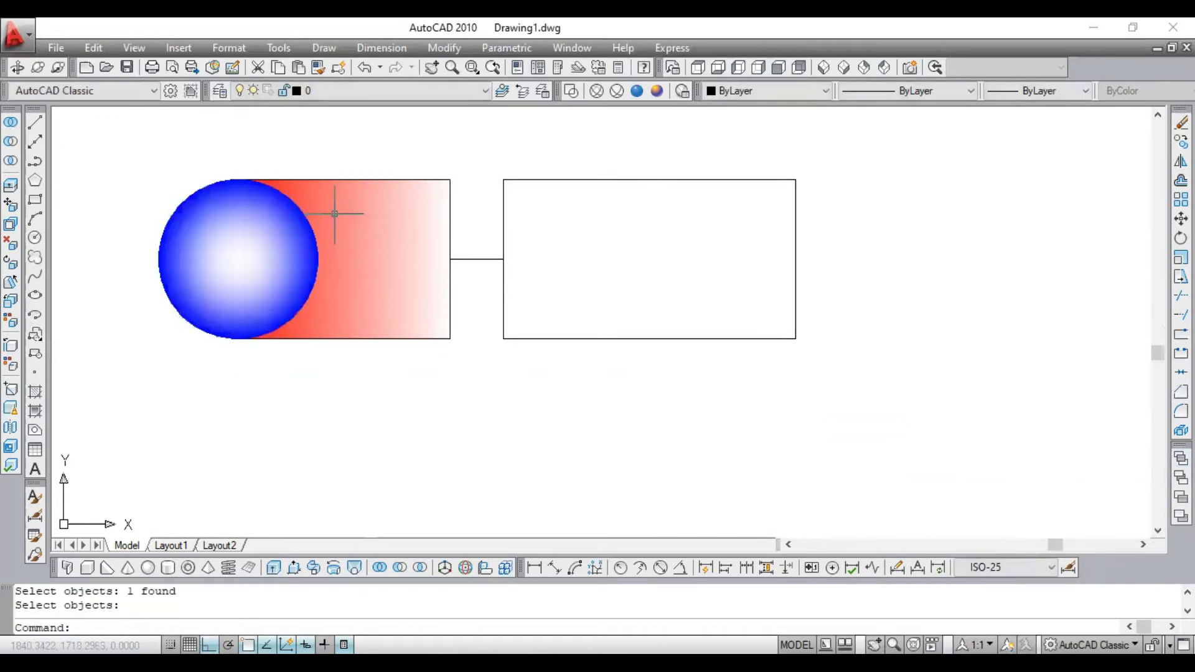
left_click(259, 269)
scroll(306, 234, "up", 1)
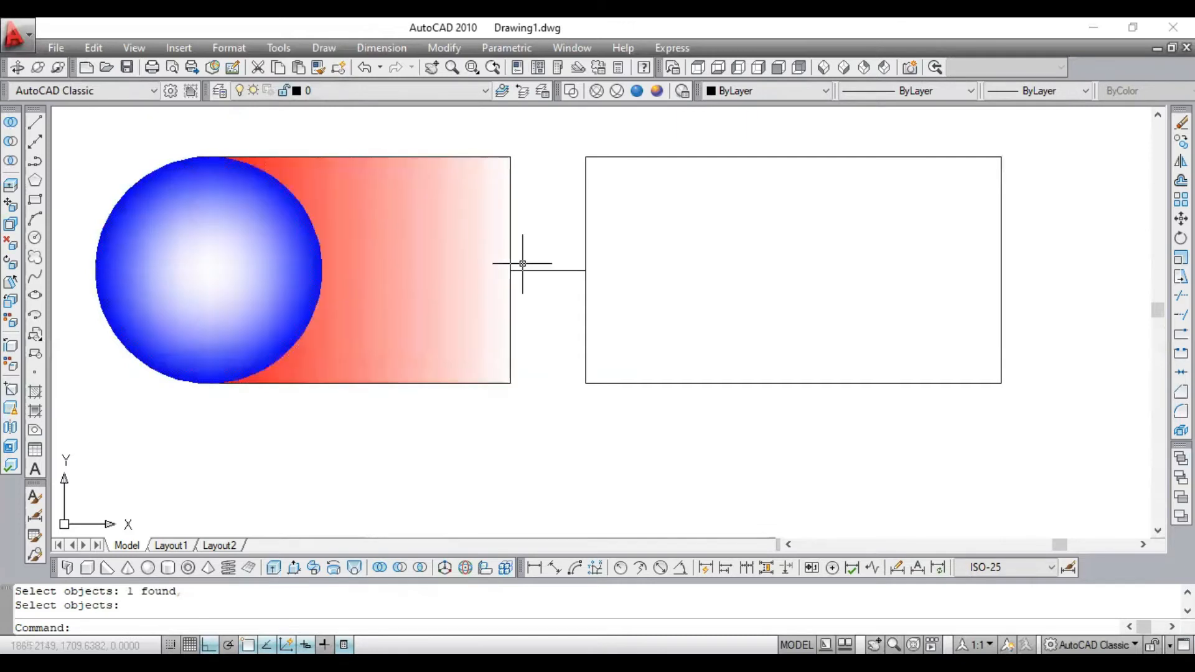
- Undo the draw-order changes and both gradient fills, back to the plain circle and rectangle outlines
key("ctrl+z")
key("ctrl+z")
key("ctrl+z")
key("ctrl+z")
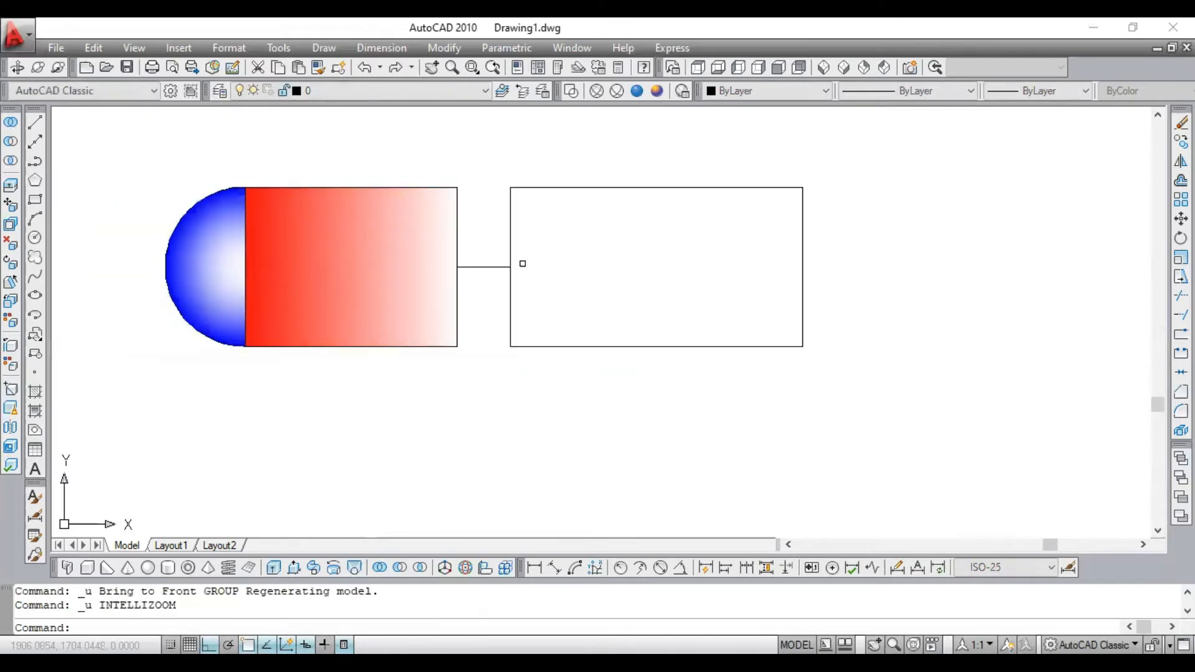
key("ctrl+z")
key("ctrl+z")
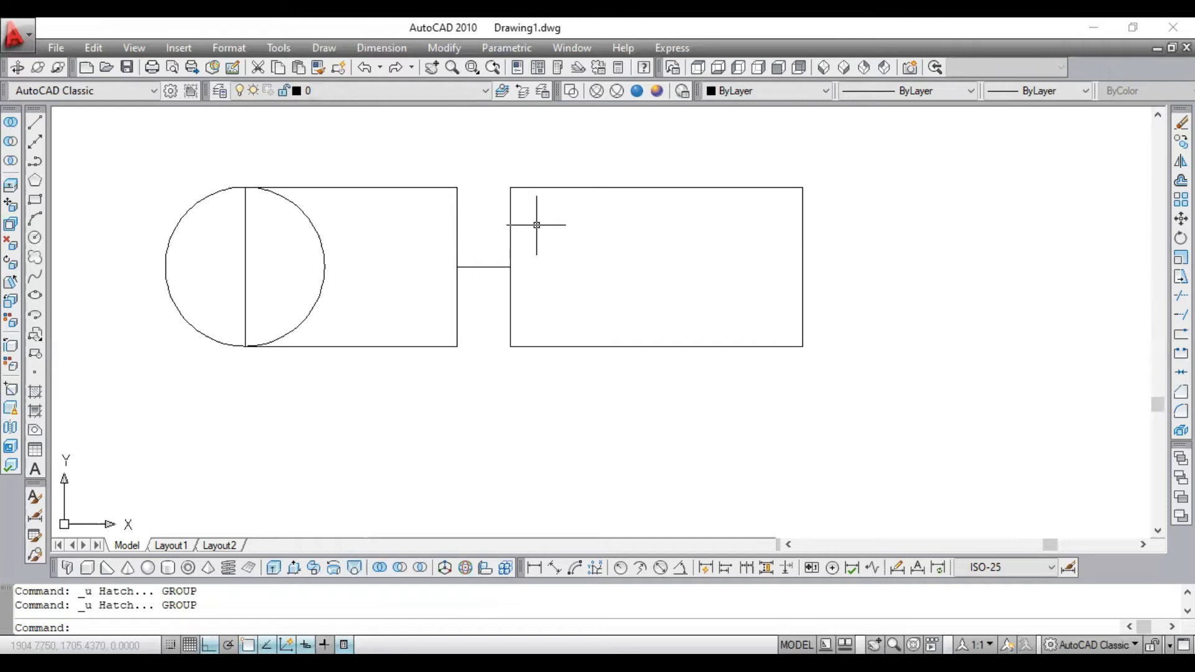
- Check the right rectangle's side lengths with a linear dimension without placing it, and highlight its outline
left_click(533, 567)
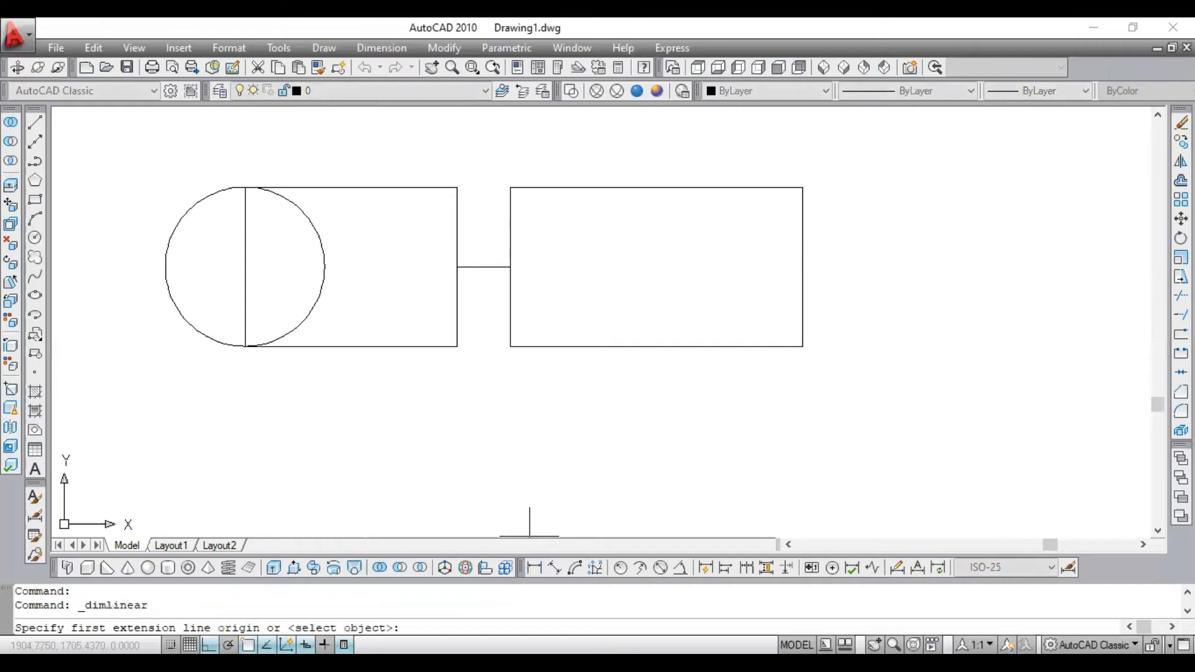
left_click(511, 188)
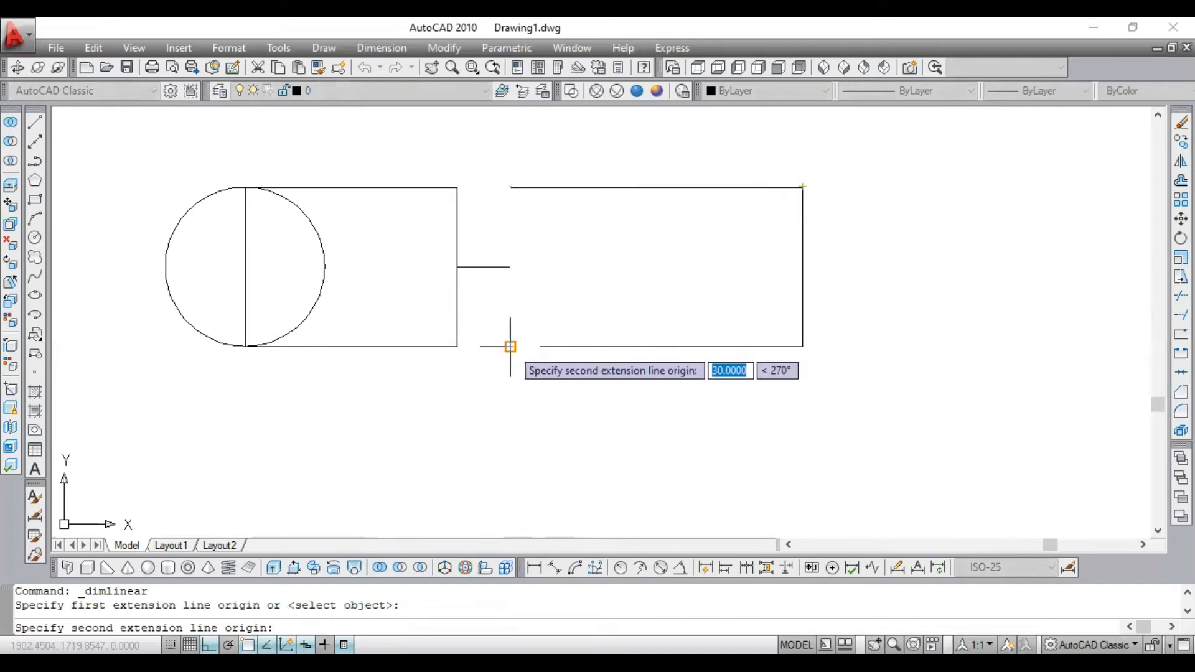
key("Escape")
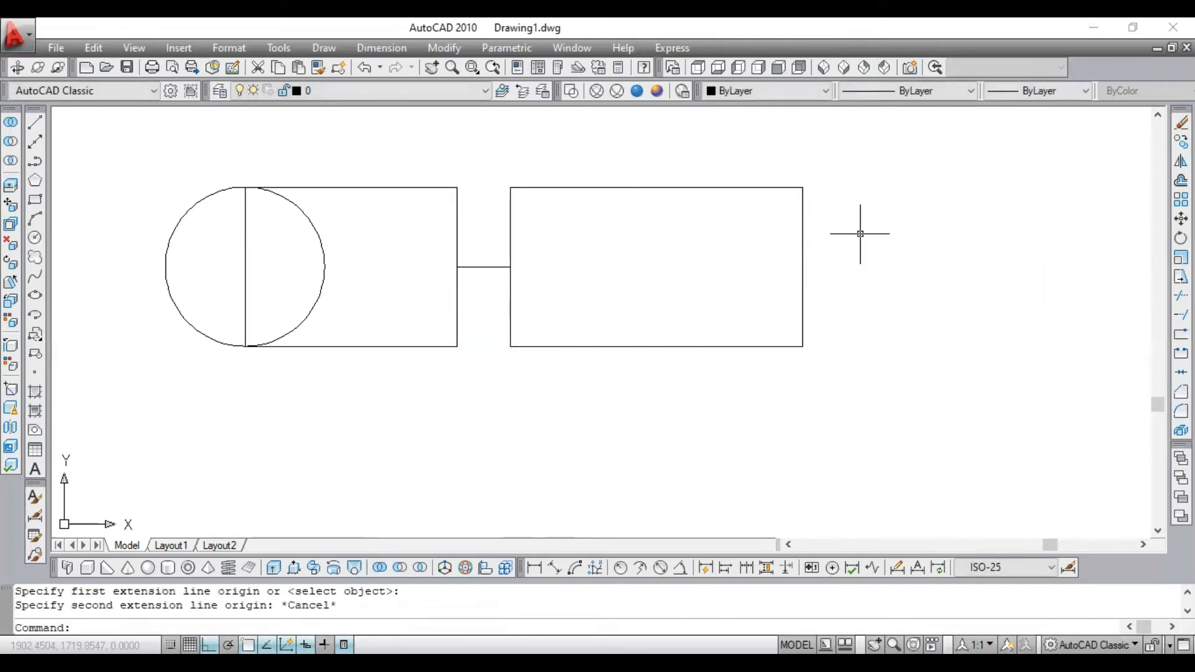
left_click(803, 215)
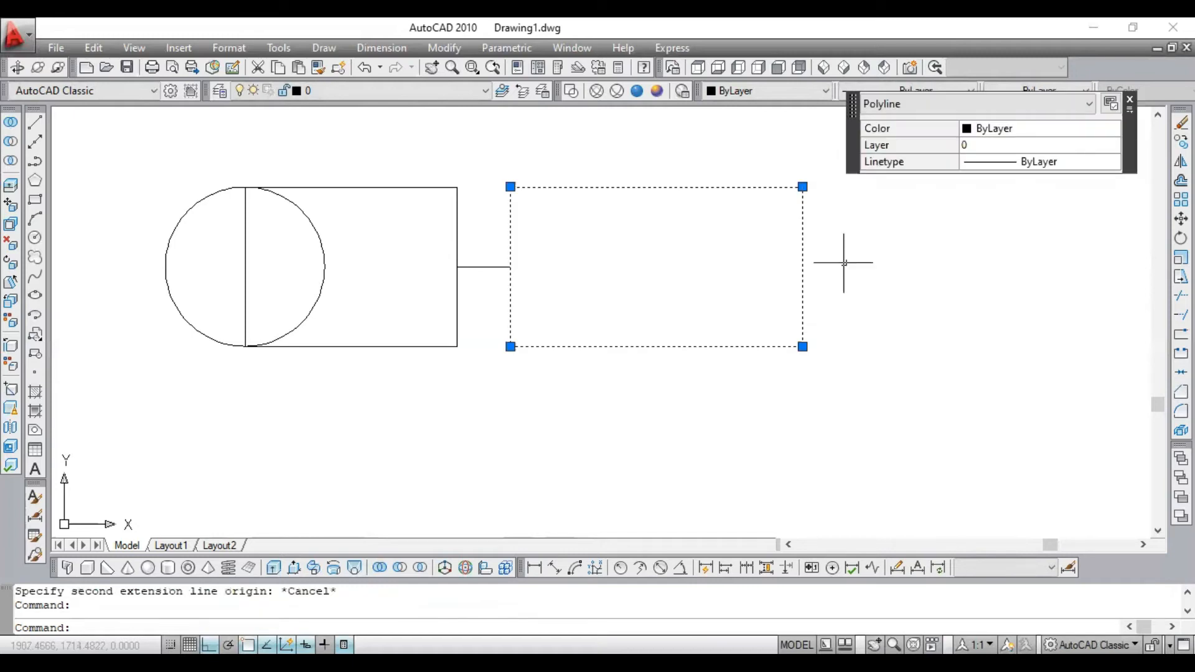
key("Escape")
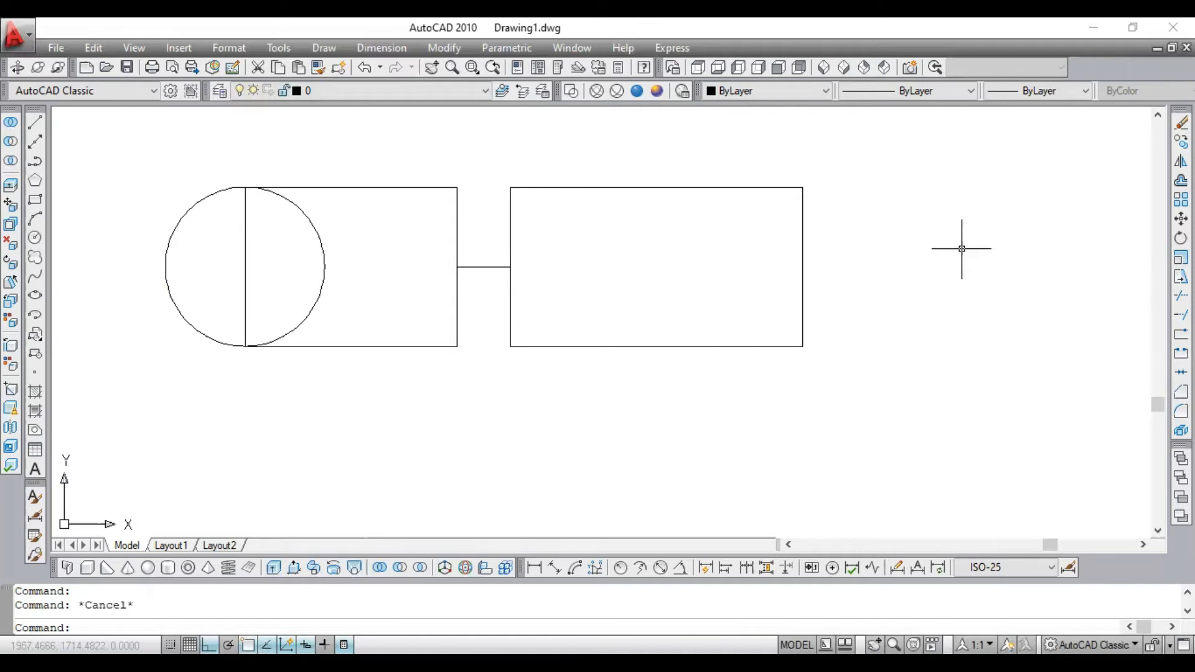
- Scale the right rectangle by a factor of 2, using the midpoint of its edge at the connecting line as the base point
type("sc")
key("Return")
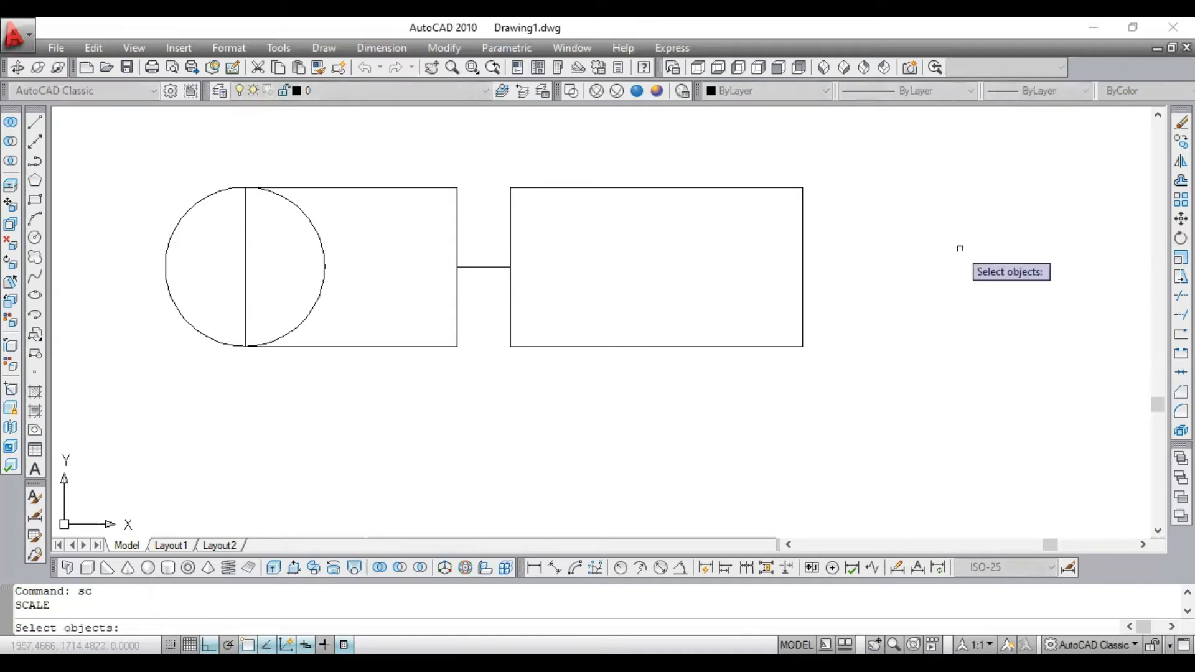
left_click(718, 186)
left_click(719, 186)
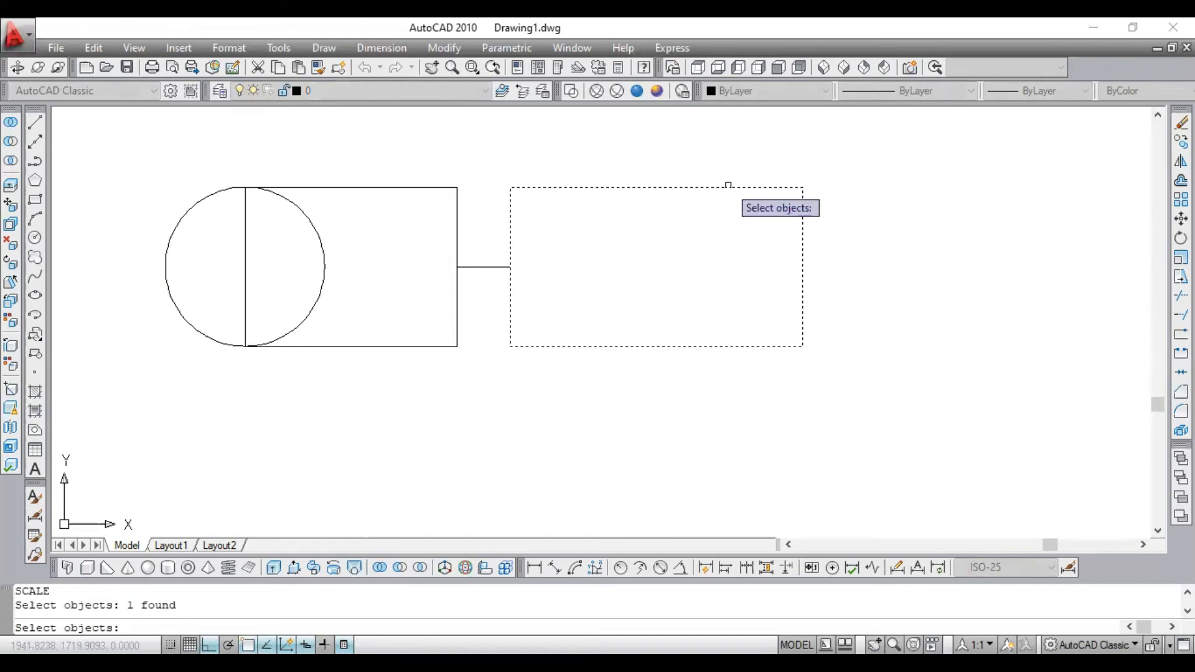
key("Return")
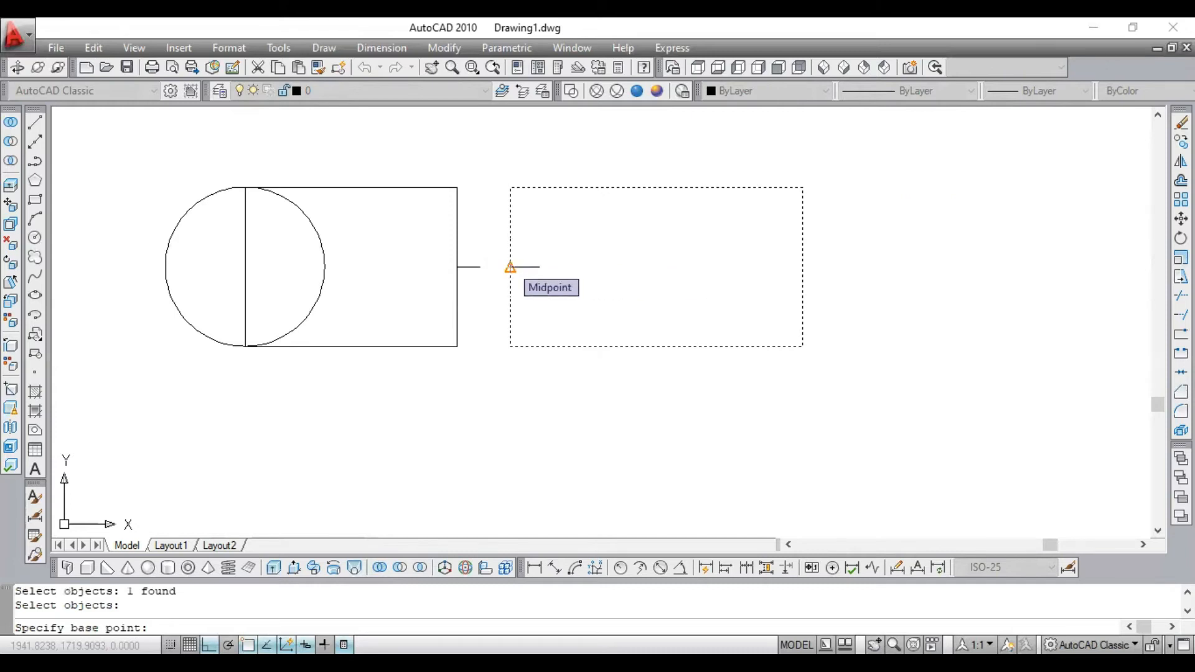
left_click(510, 268)
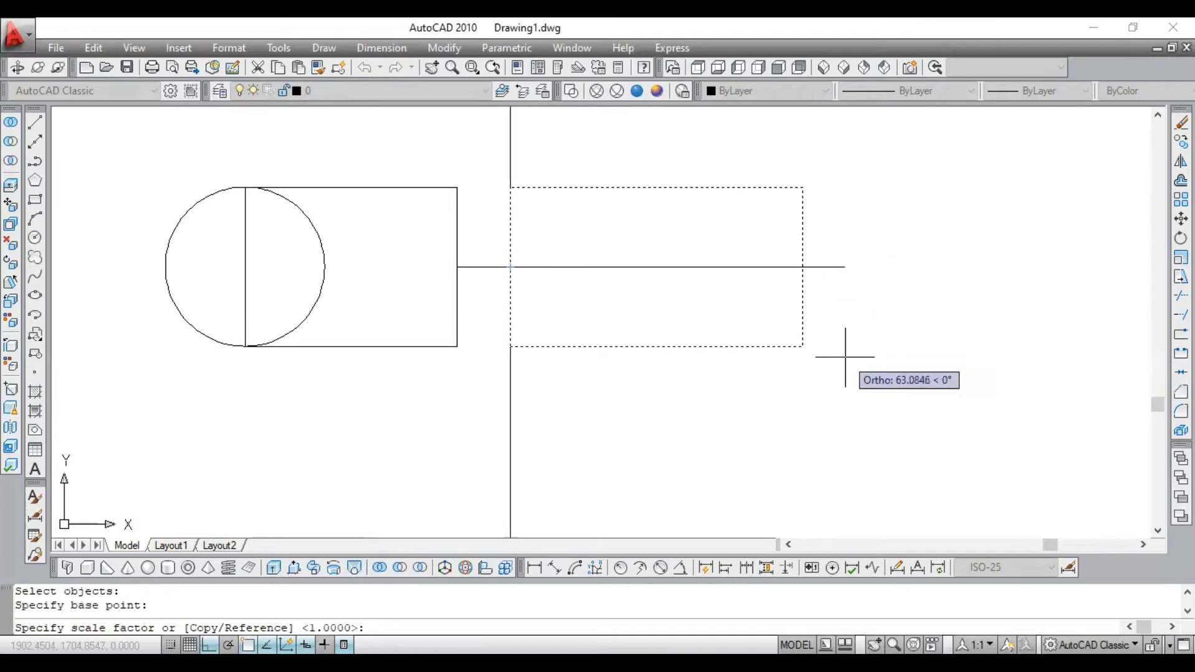
type("2")
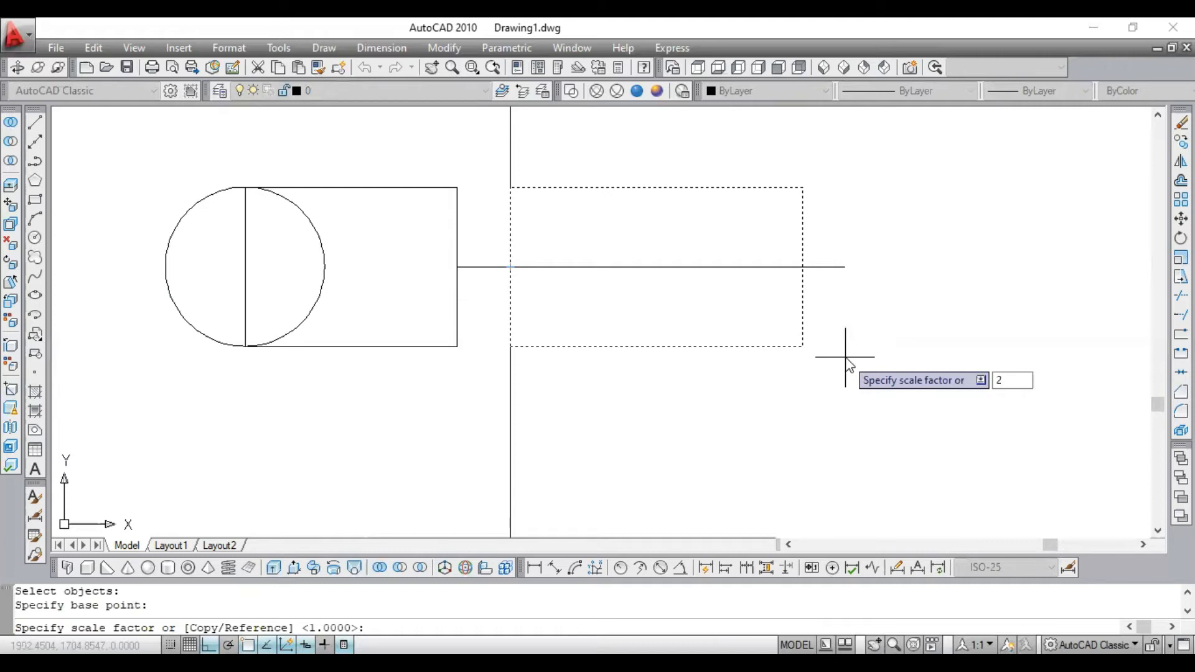
key("Return")
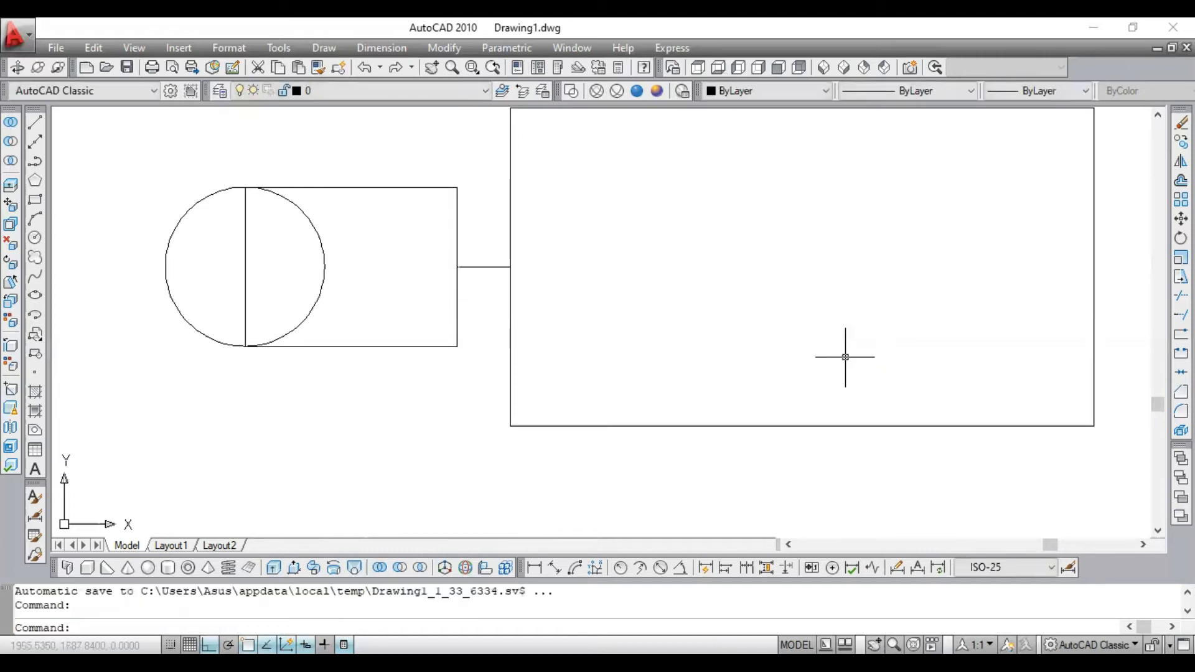
- Check the enlarged rectangle's side lengths with a linear dimension, without placing it
scroll(848, 355, "down", 2)
scroll(857, 259, "up", 2)
scroll(822, 288, "down", 4)
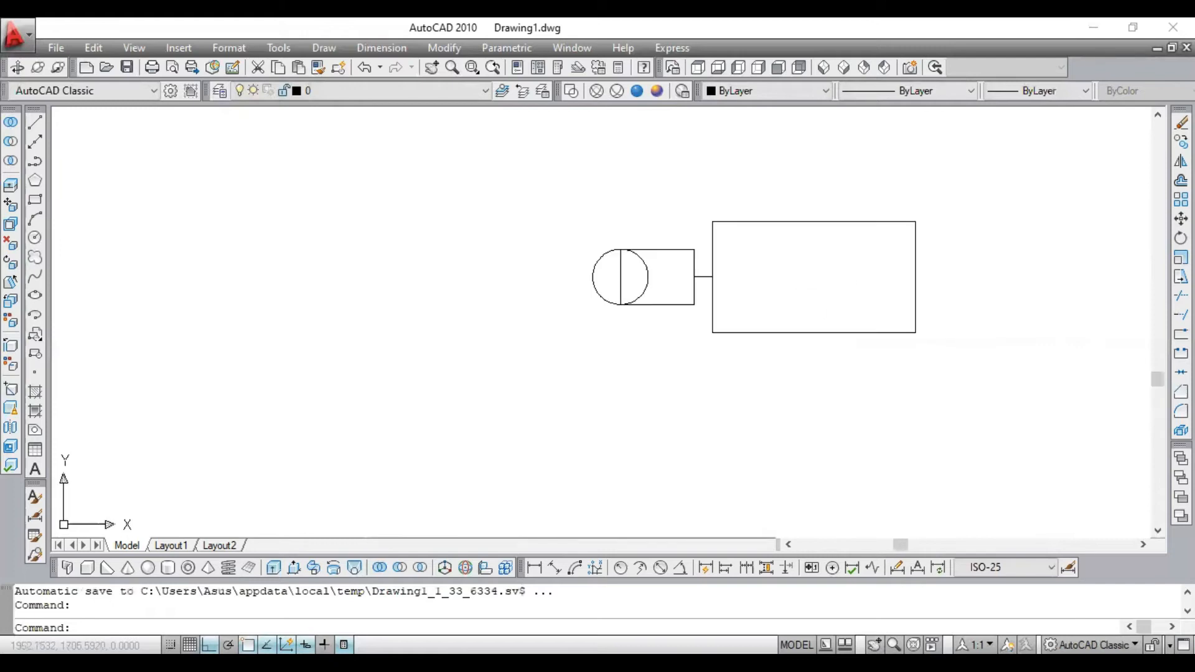
scroll(806, 267, "up", 3)
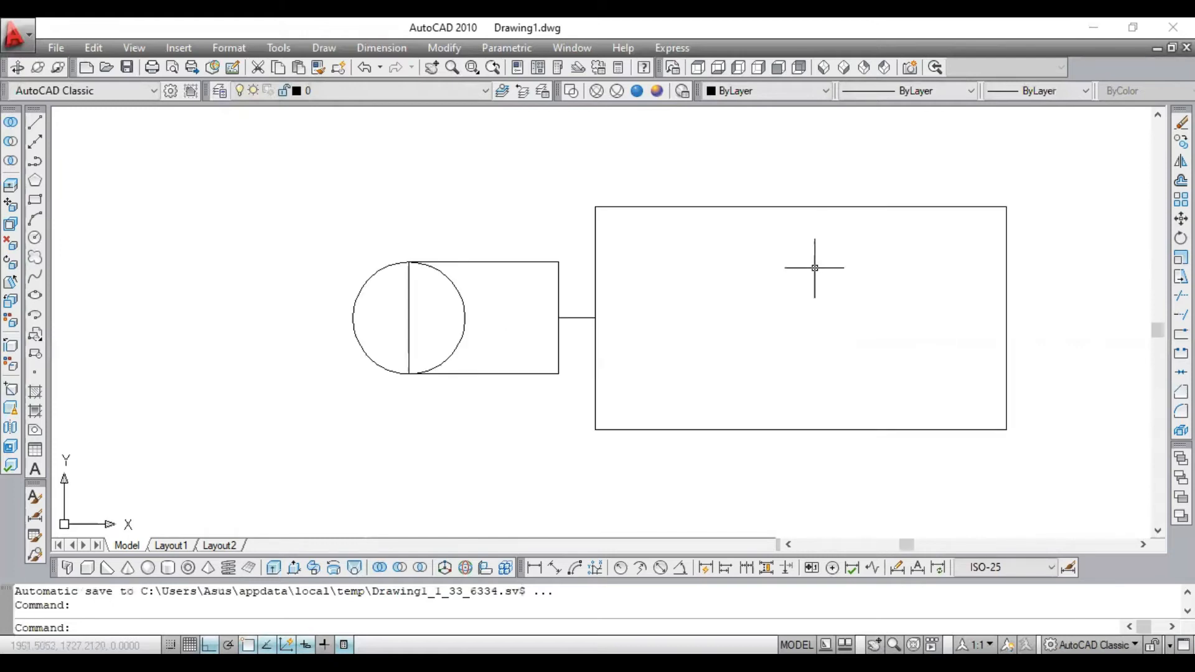
left_click(534, 567)
left_click(595, 429)
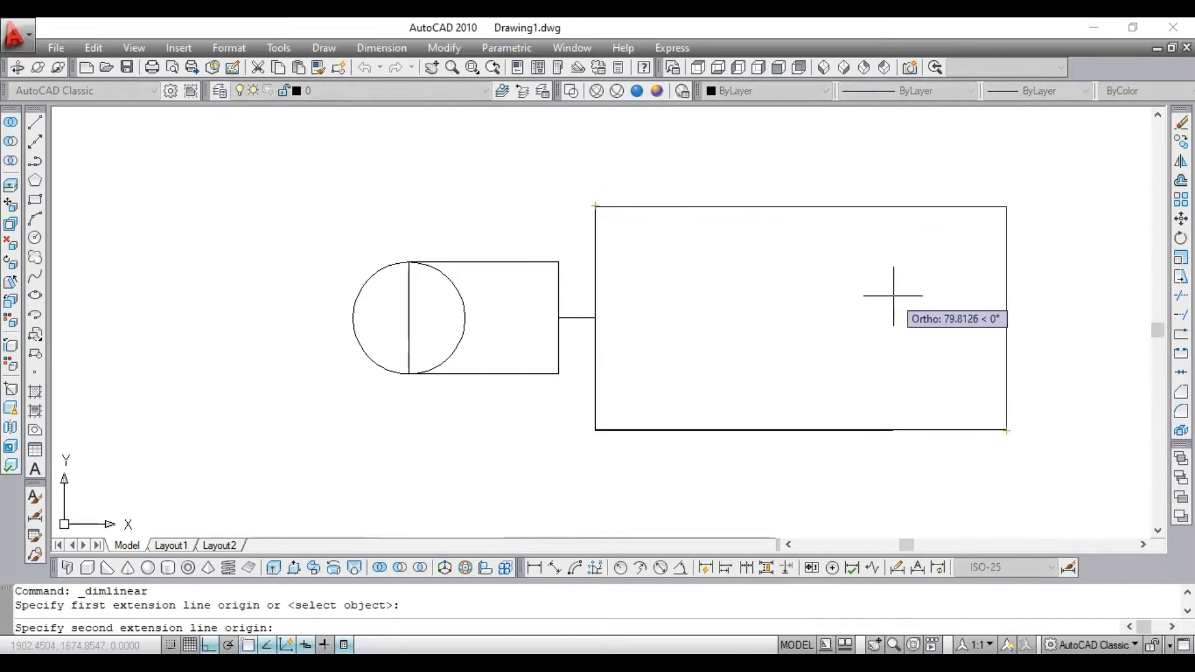
key("Escape")
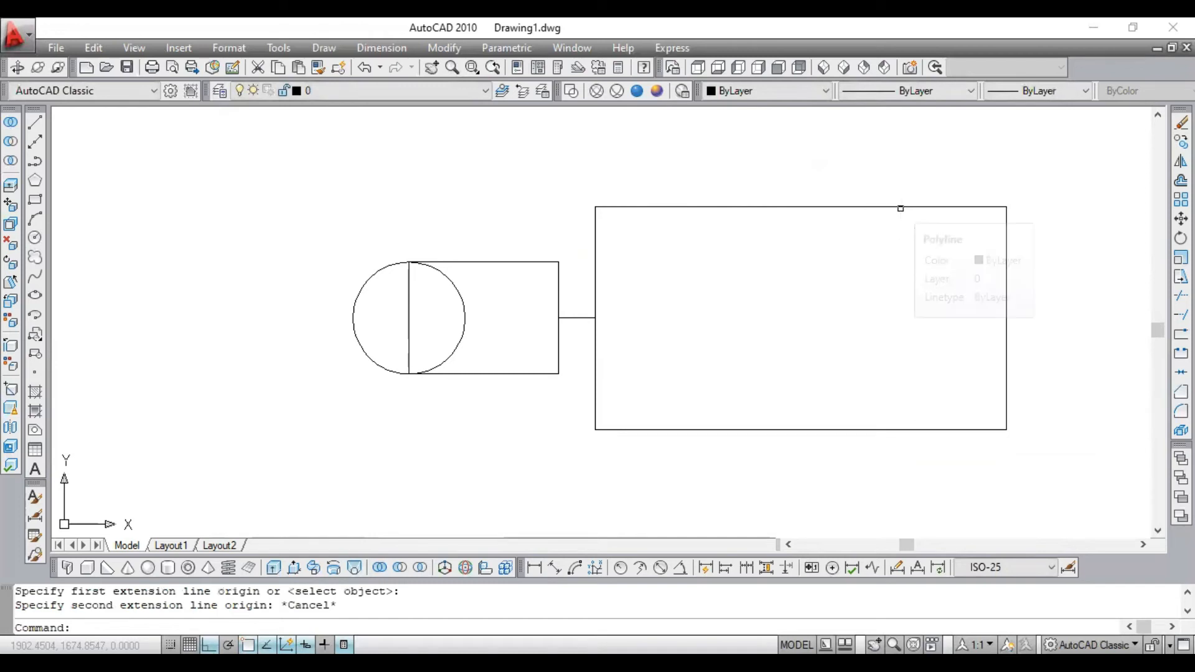
- Undo the scaling of the right rectangle and bring both rectangles closer into view
key("ctrl+z")
key("ctrl+z")
key("ctrl+z")
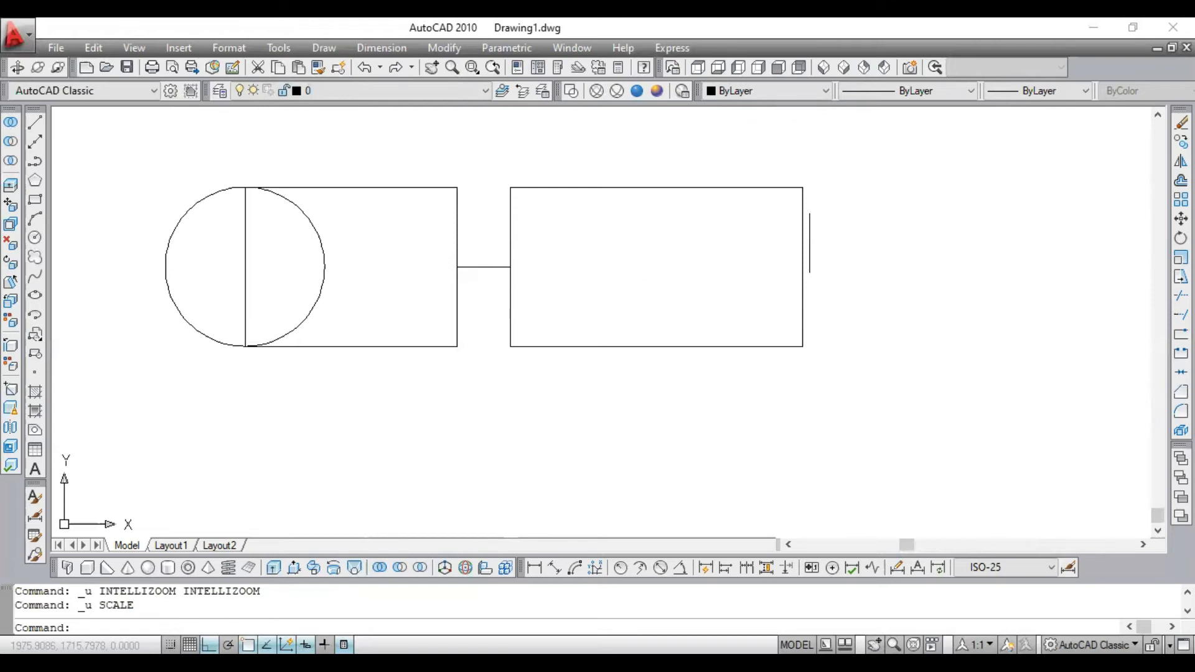
key("ctrl+y")
scroll(803, 142, "up", 2)
scroll(760, 205, "up", 2)
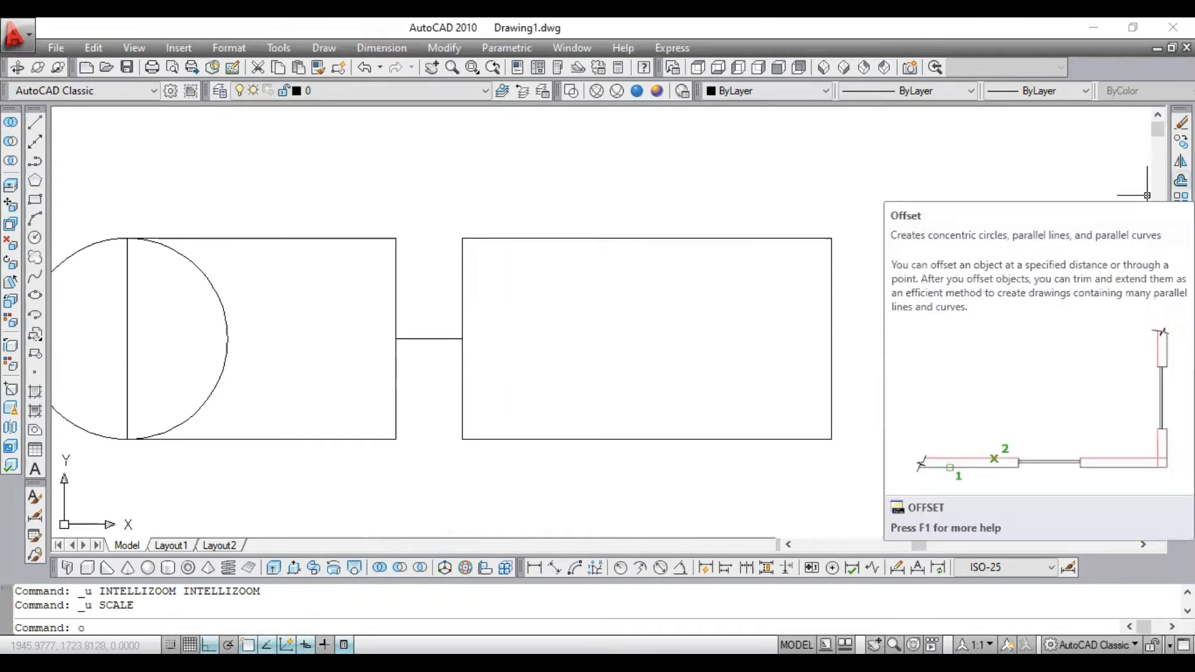
- Offset the right rectangle by a distance of 5, once to its inside and once to its outside
key("Return")
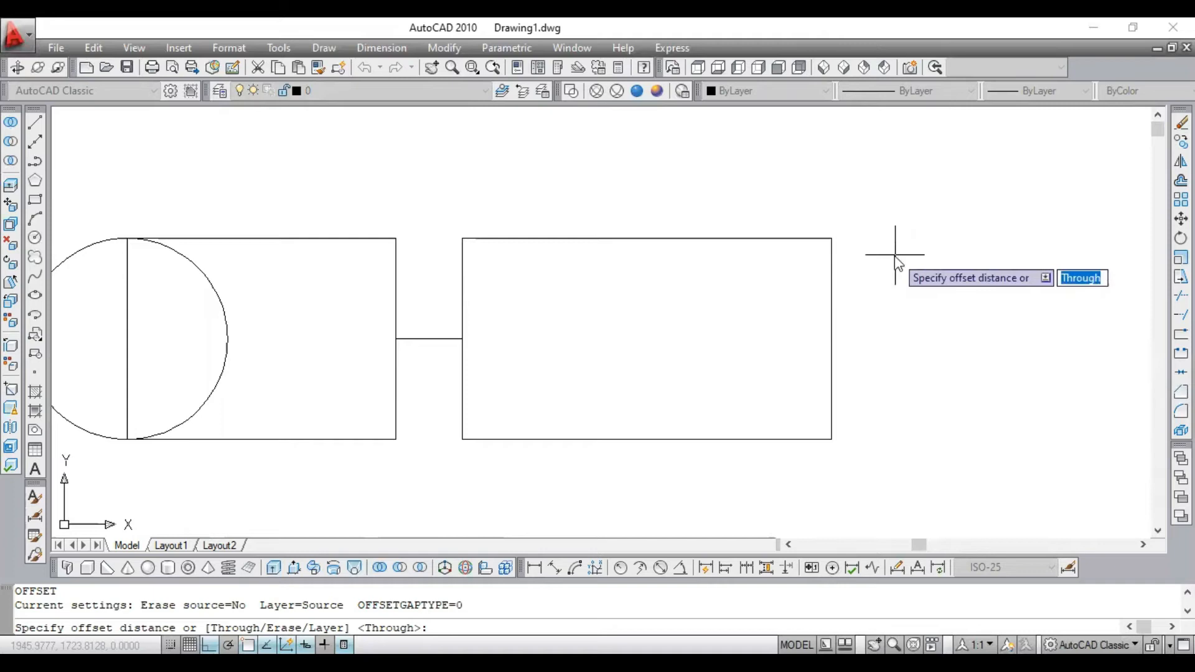
type("5")
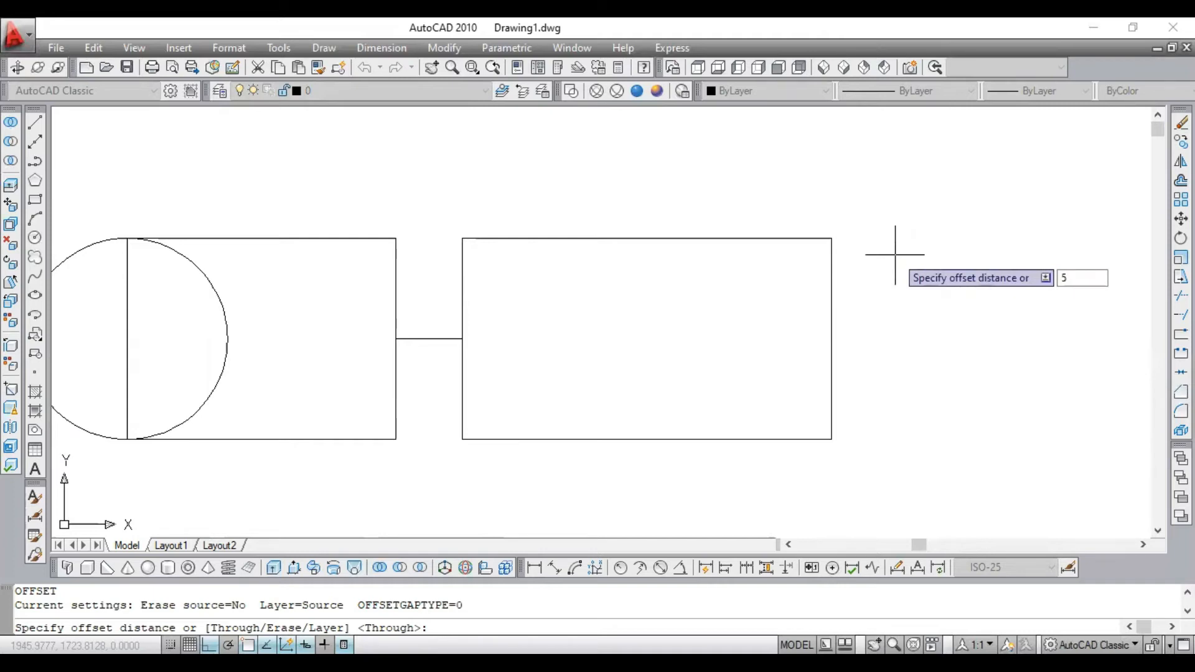
key("Return")
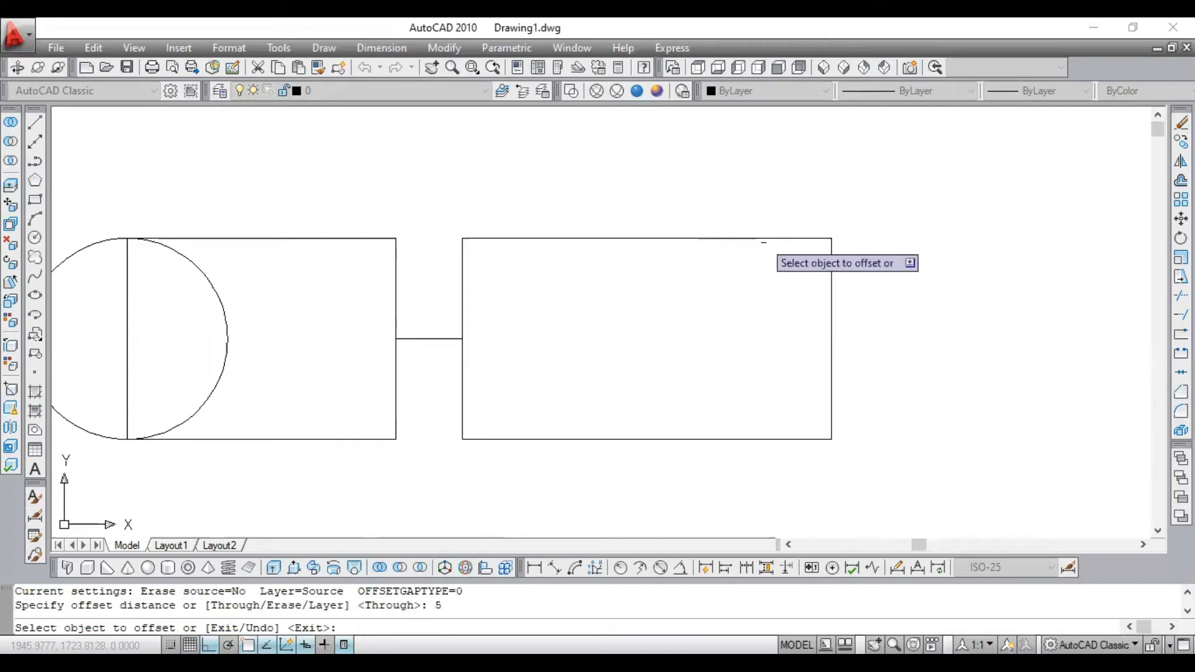
left_click(755, 237)
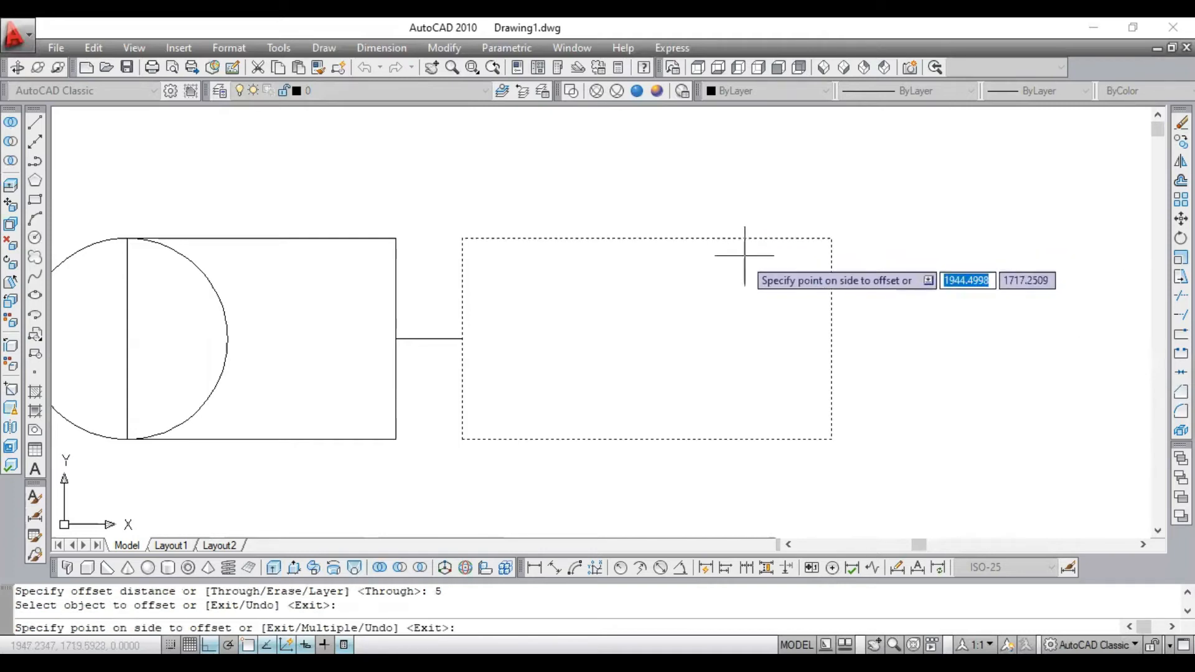
left_click(701, 288)
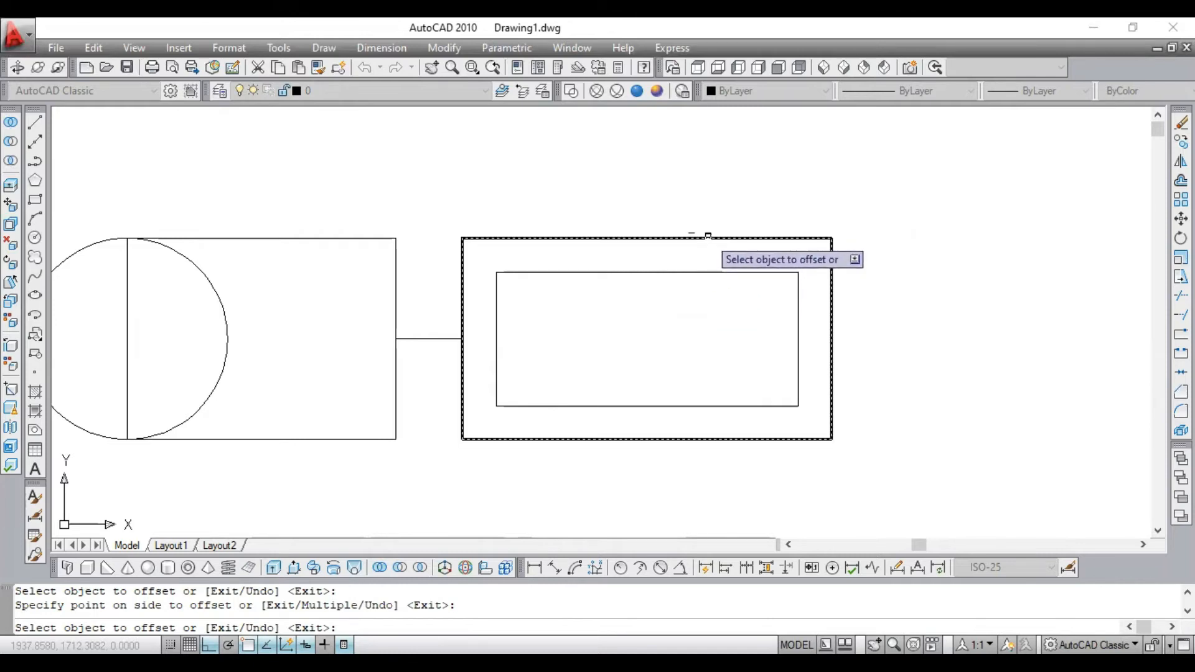
left_click(709, 236)
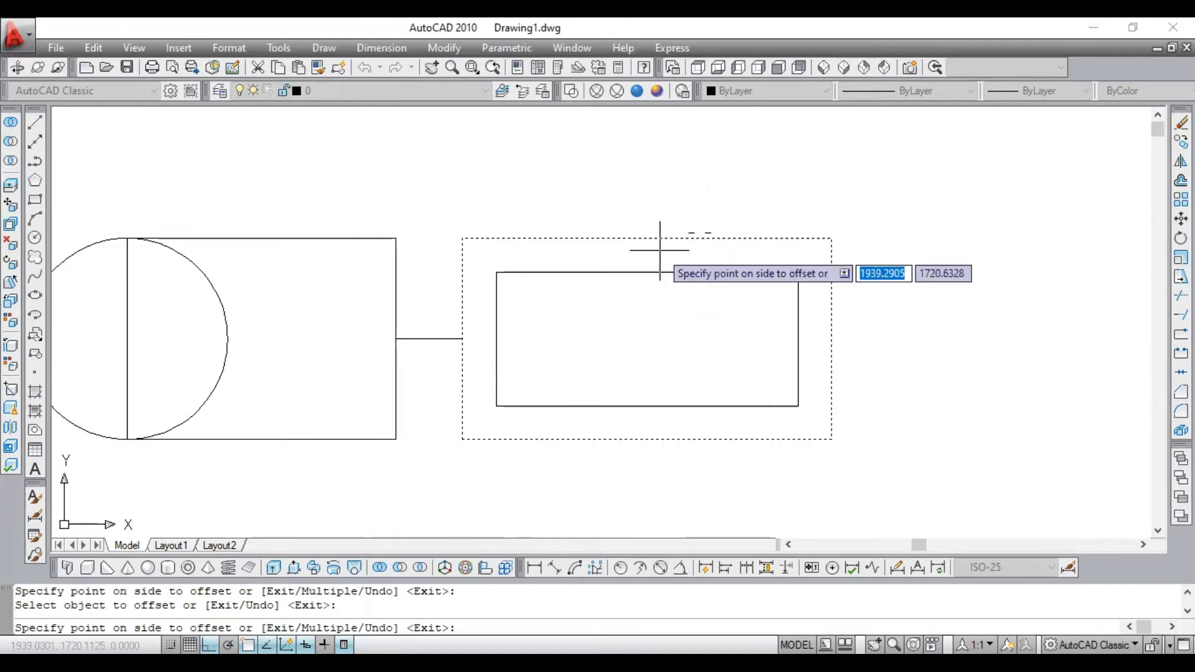
left_click(847, 209)
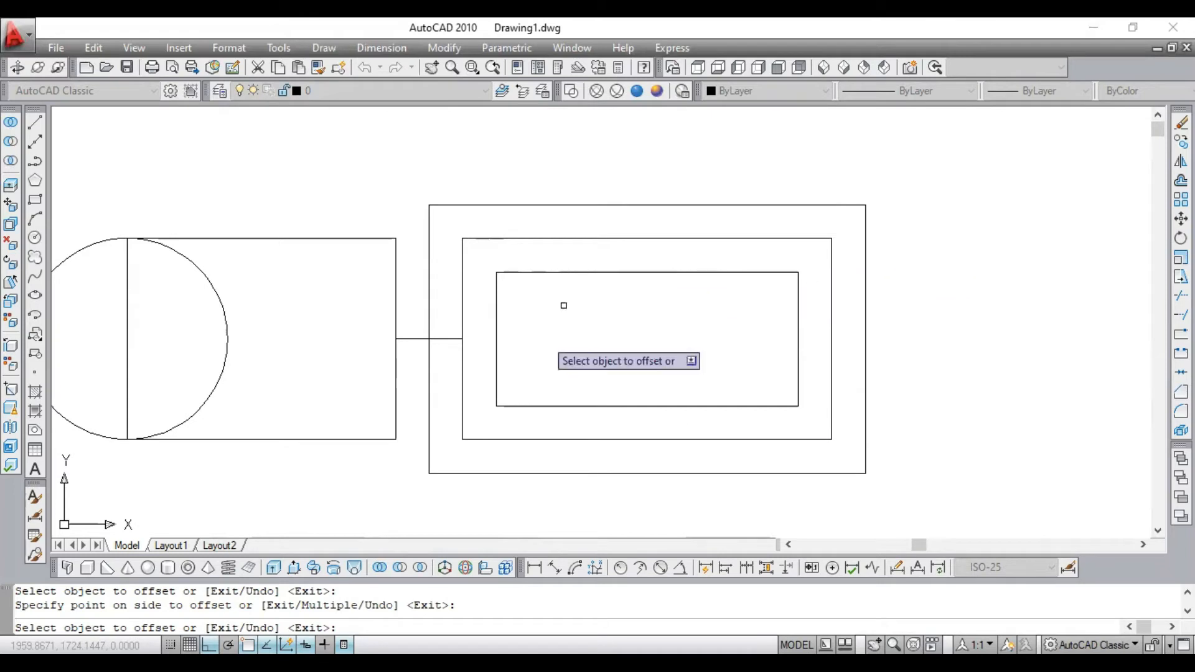
key("Escape")
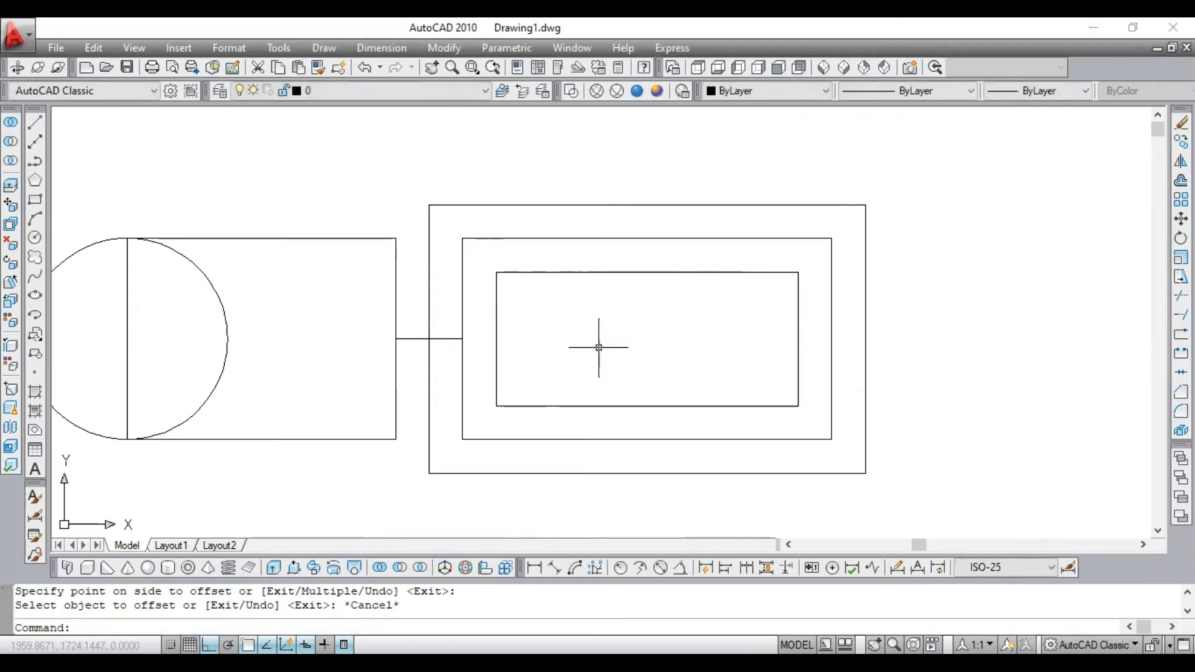
- Undo both offsets of the right rectangle
key("ctrl+z")
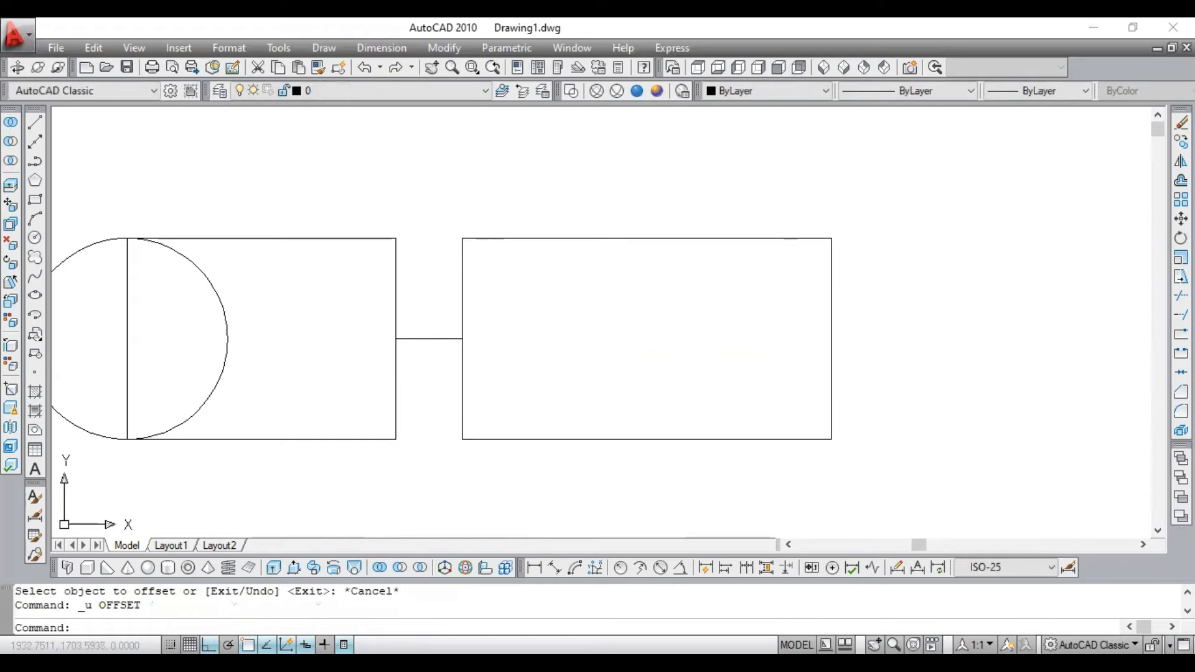
scroll(707, 312, "down", 2)
scroll(701, 315, "up", 3)
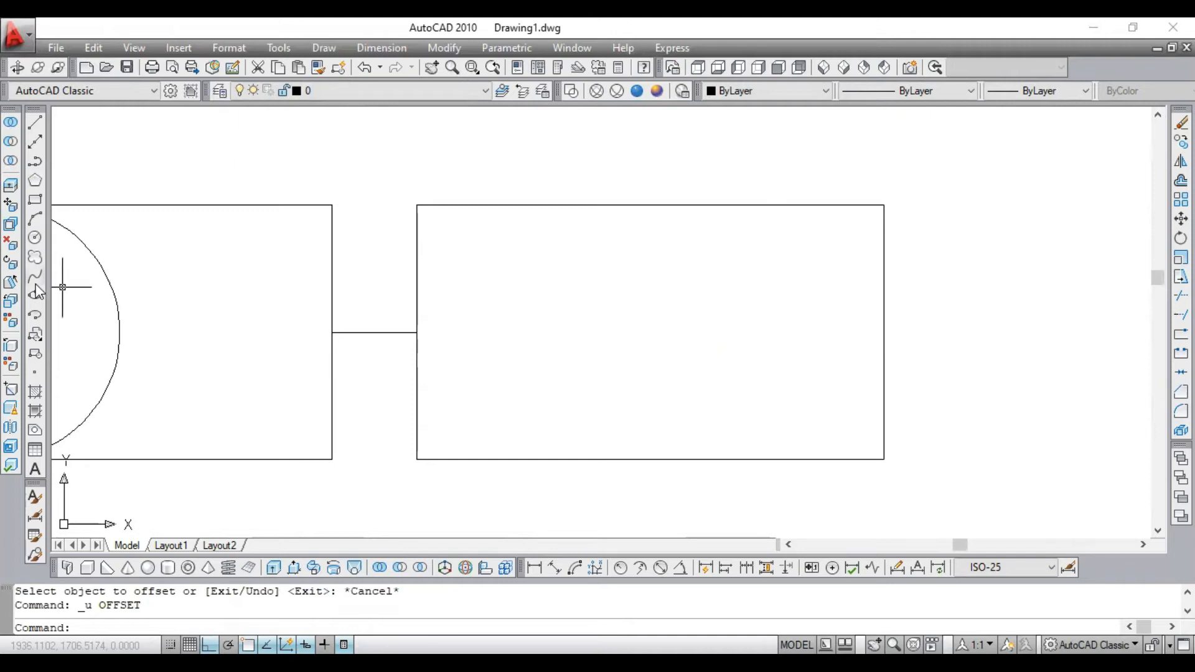
- Draw a vertical polyline 10 units upward from the midpoint of the right rectangle's top edge
left_click(35, 161)
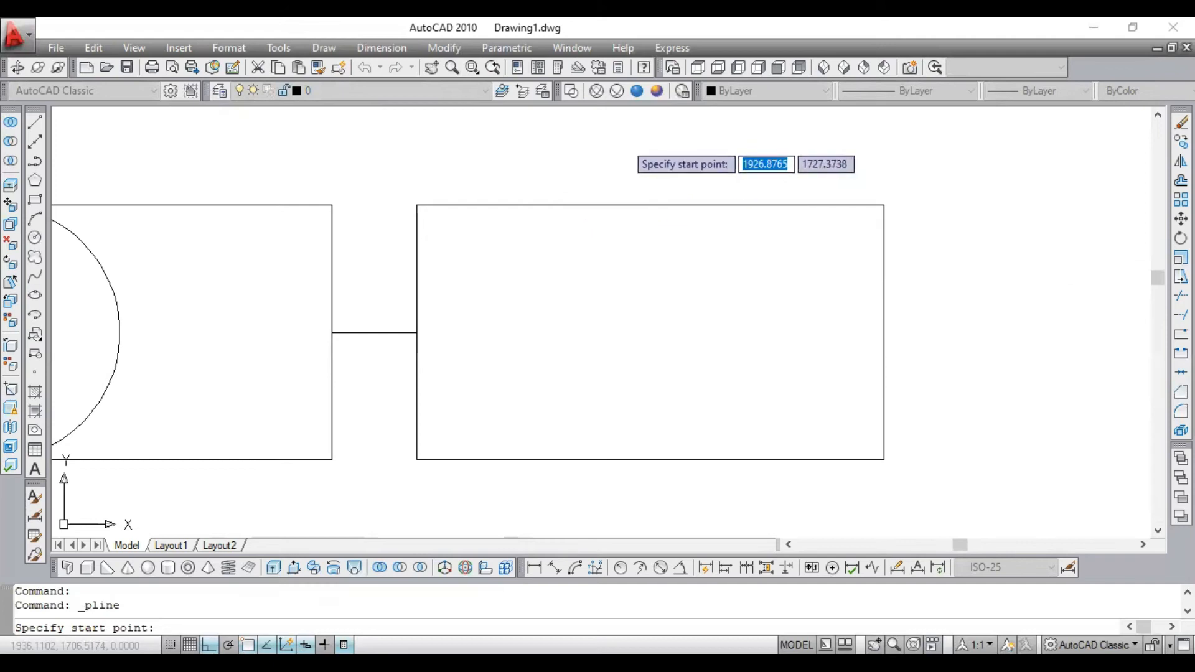
left_click(650, 205)
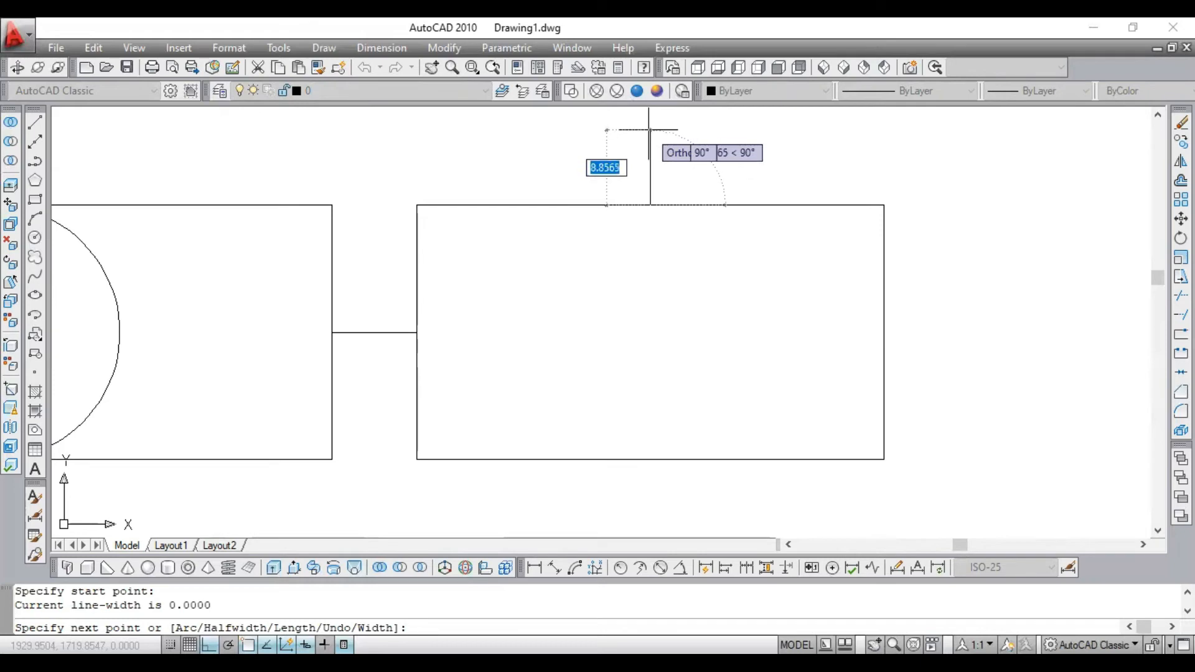
type("10")
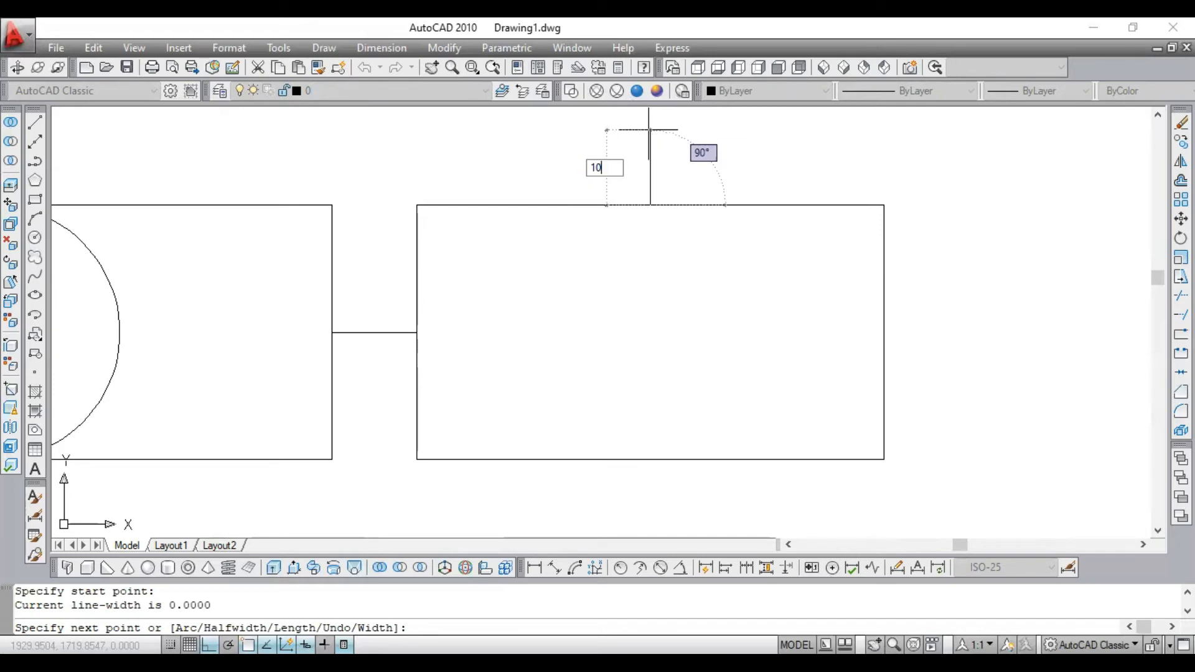
key("Return")
key("Escape")
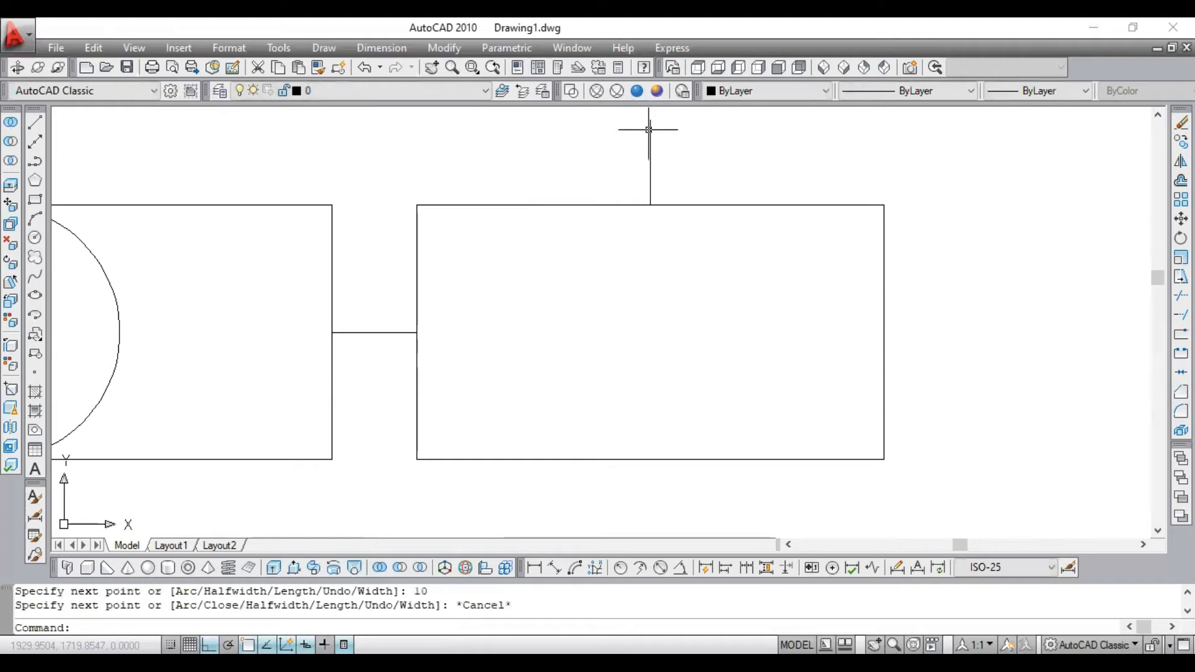
scroll(629, 142, "down", 4)
scroll(611, 120, "up", 5)
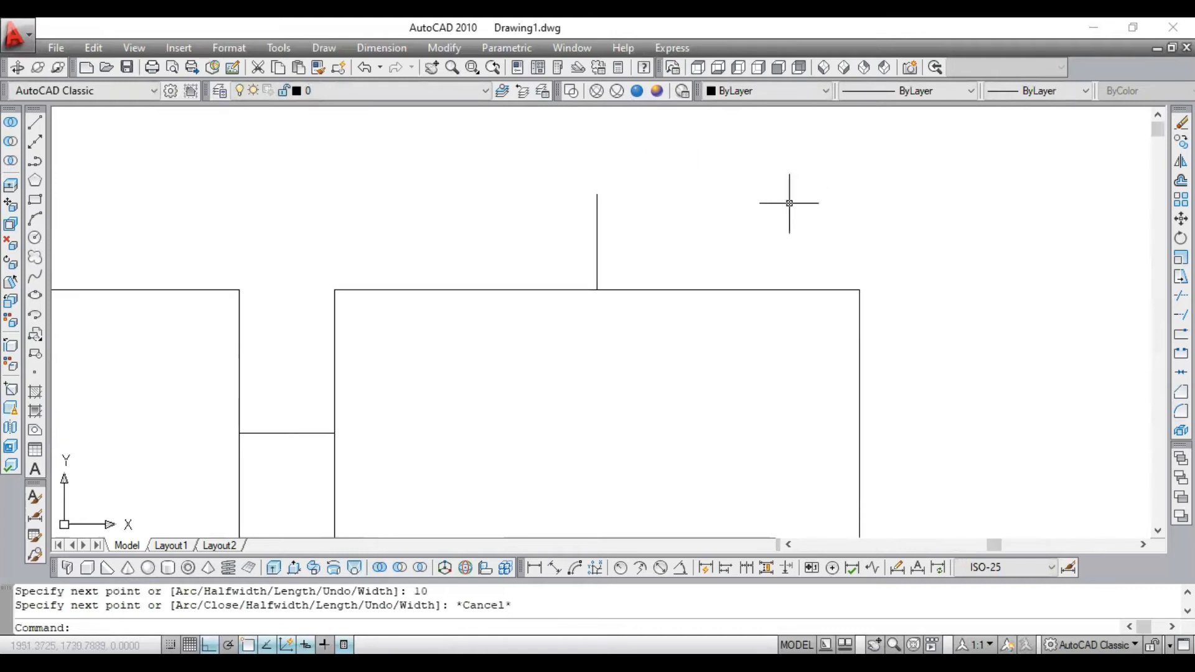
scroll(722, 267, "down", 2)
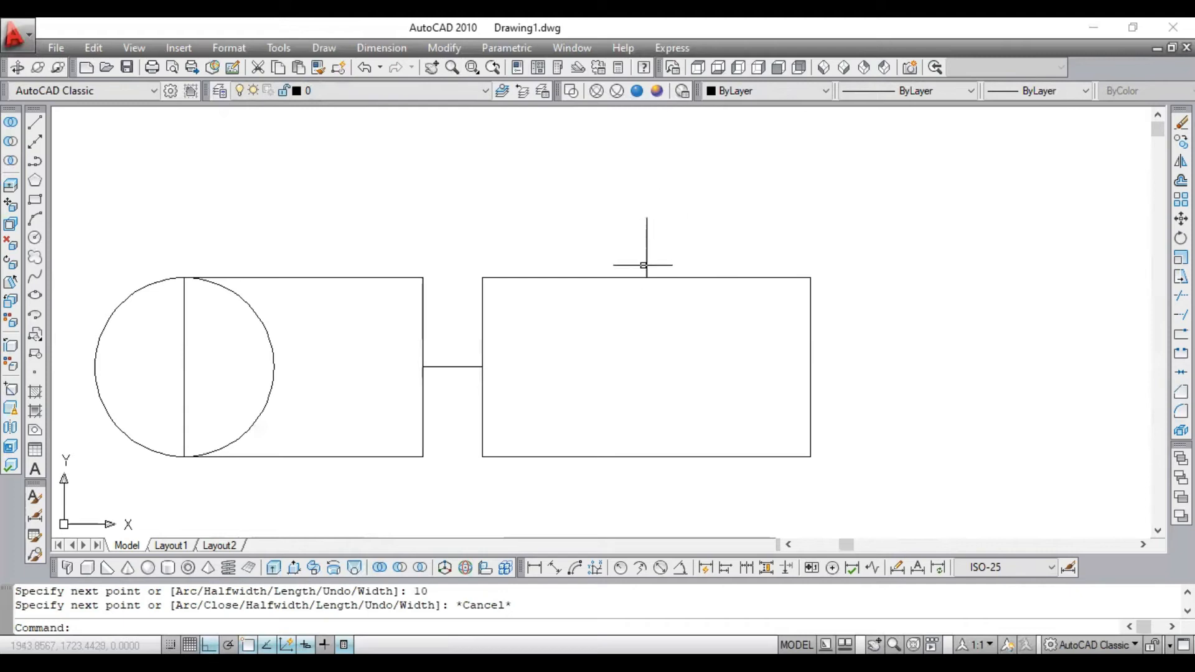
- Mirror the right rectangle upward about a horizontal line through the midpoint of the vertical 10-unit line, keeping the source rectangle
left_click(755, 264)
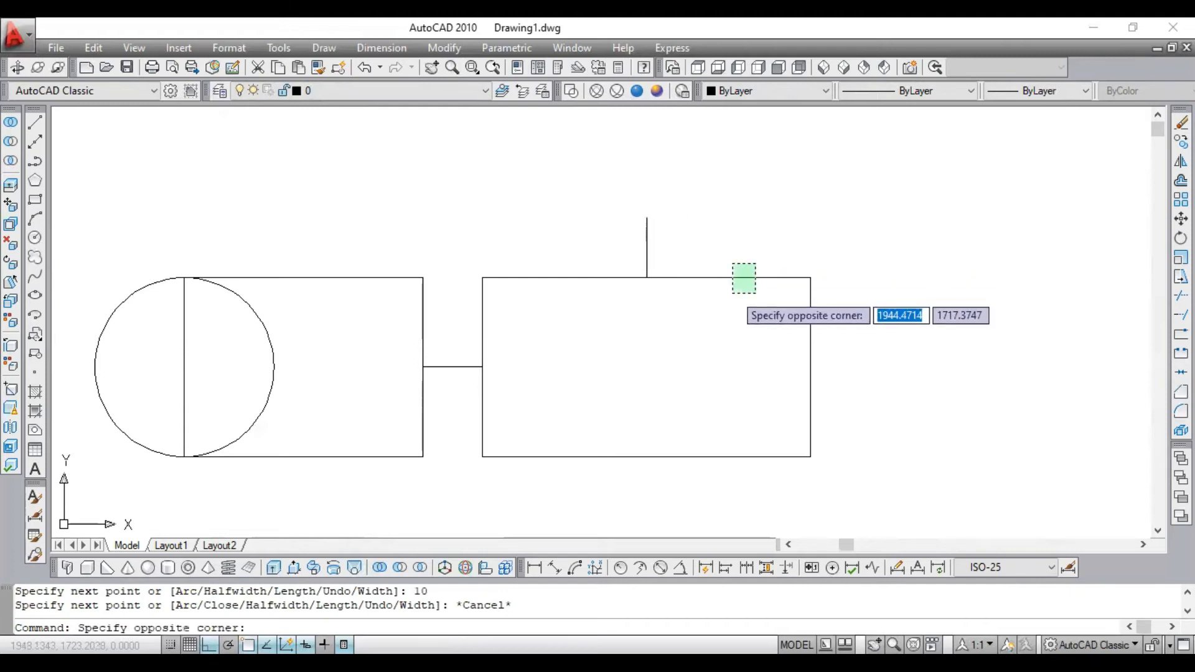
left_click(1148, 185)
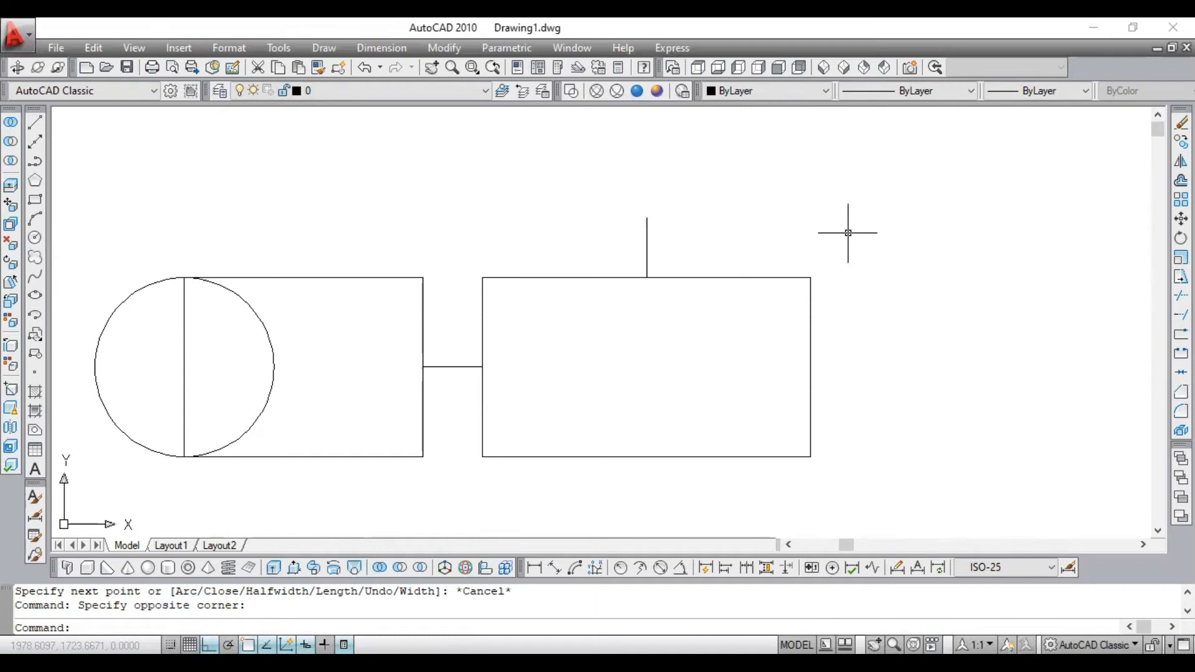
type("mi")
key("Return")
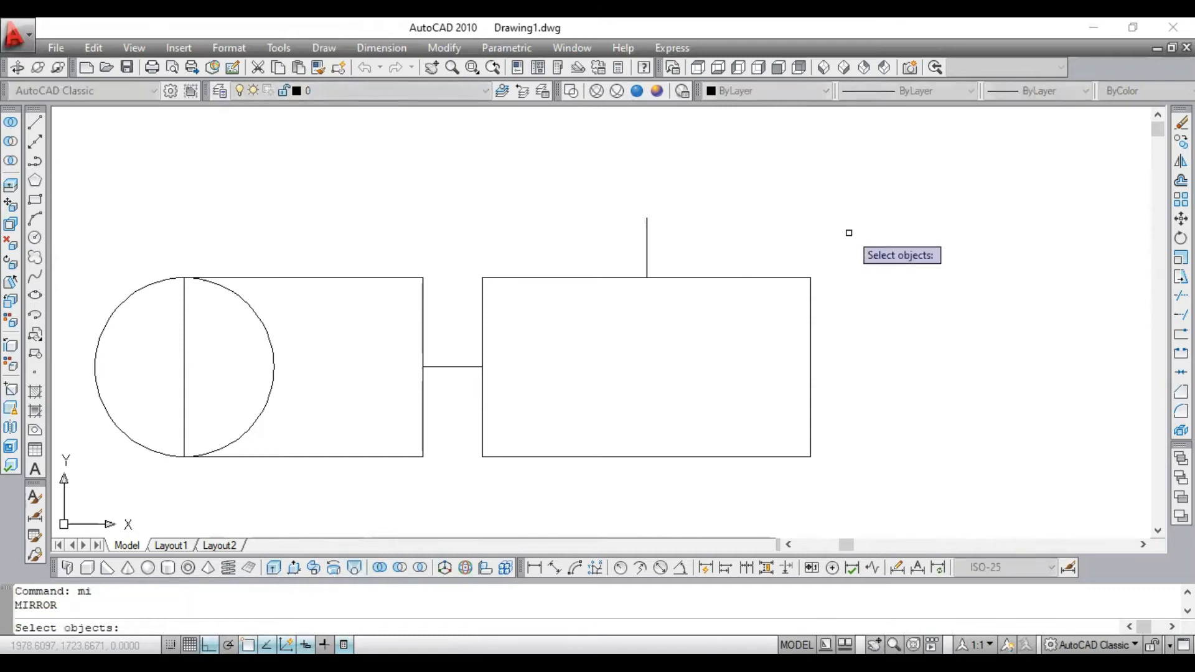
left_click(775, 261)
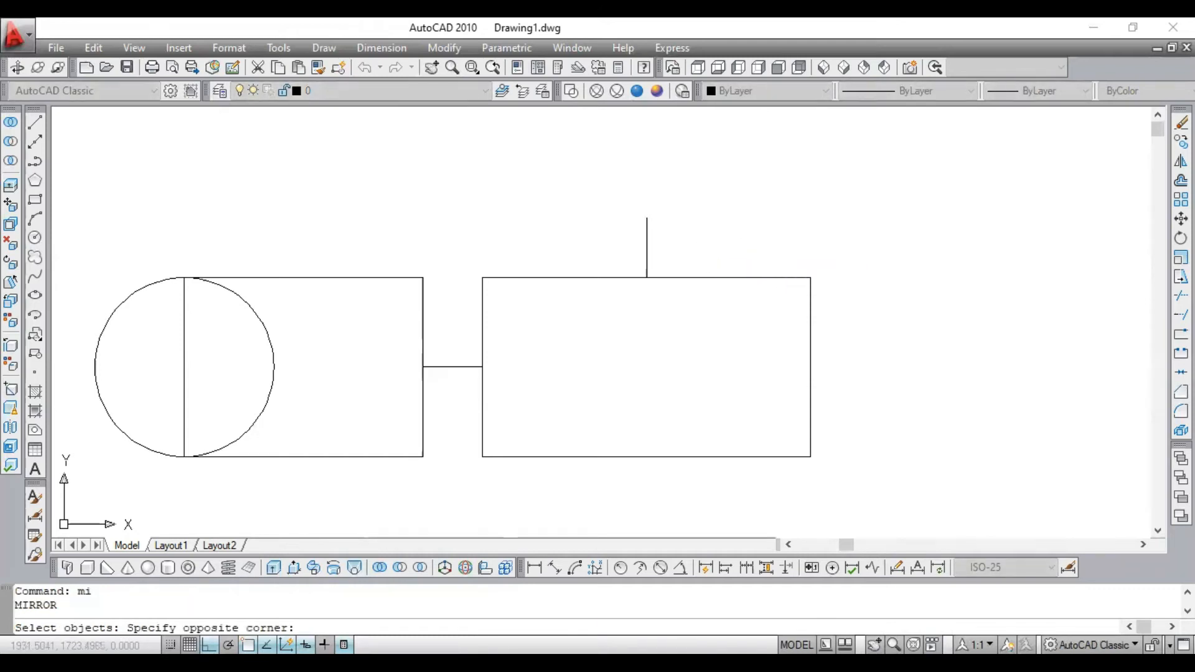
left_click(704, 329)
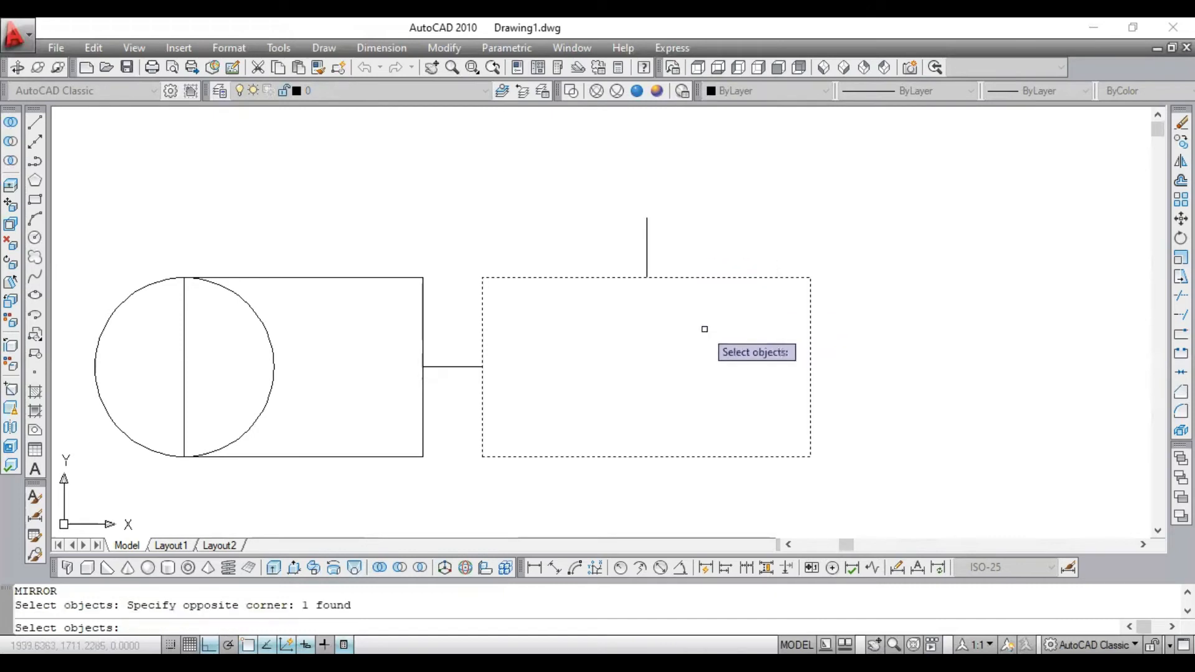
key("Return")
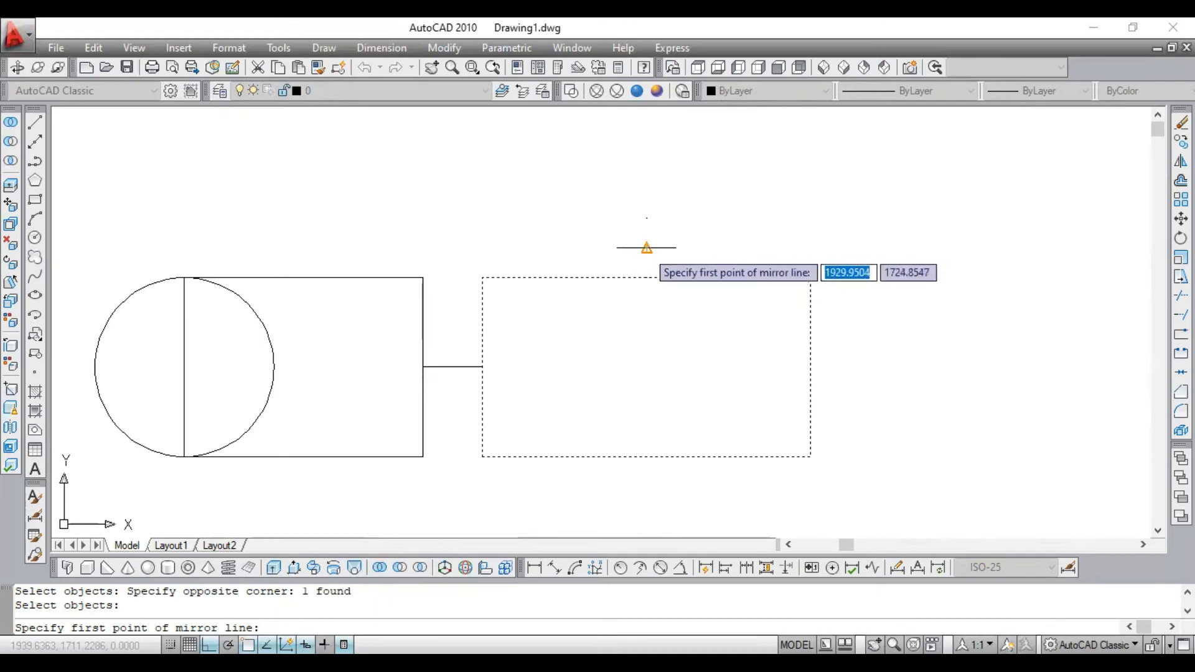
left_click(647, 247)
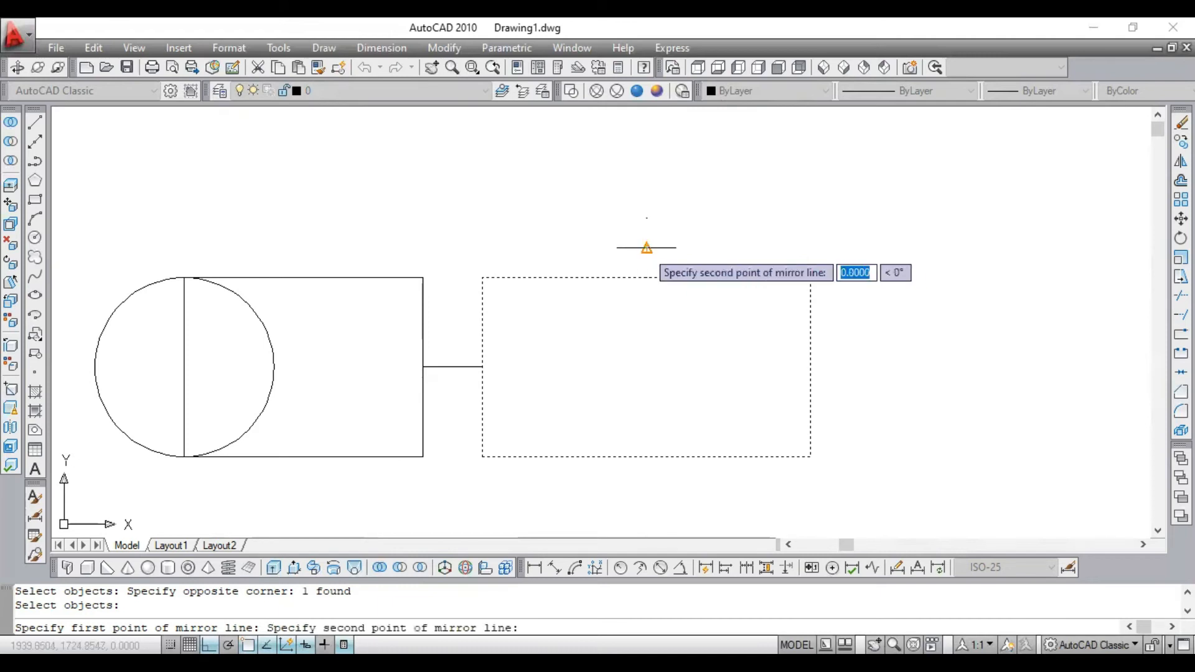
left_click(925, 240)
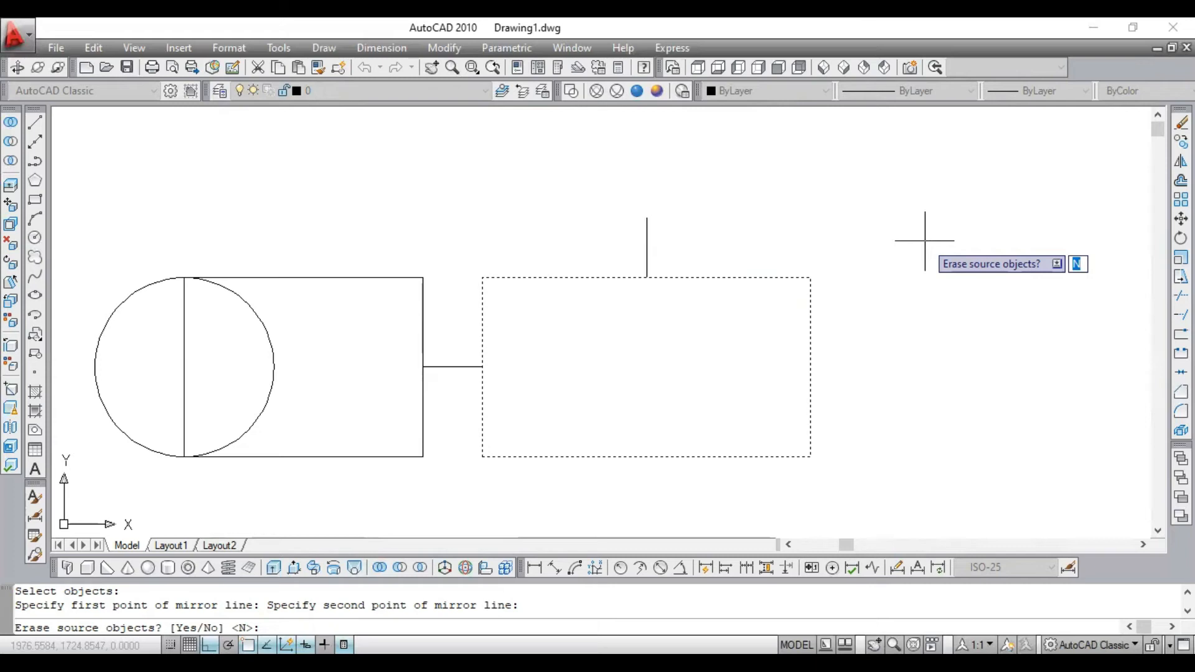
key("Return")
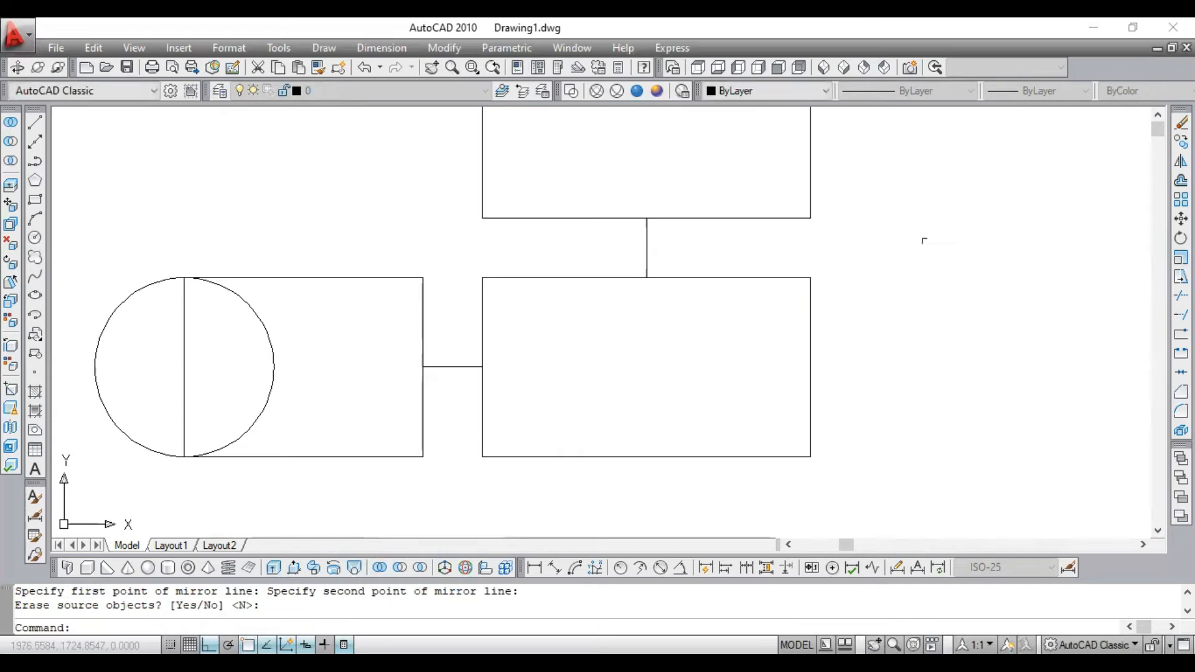
- Examine the mirrored copy above the right rectangle and highlight the source rectangle's outline
scroll(787, 240, "down", 2)
scroll(709, 197, "up", 5)
left_click(804, 347)
left_click(758, 429)
key("Escape")
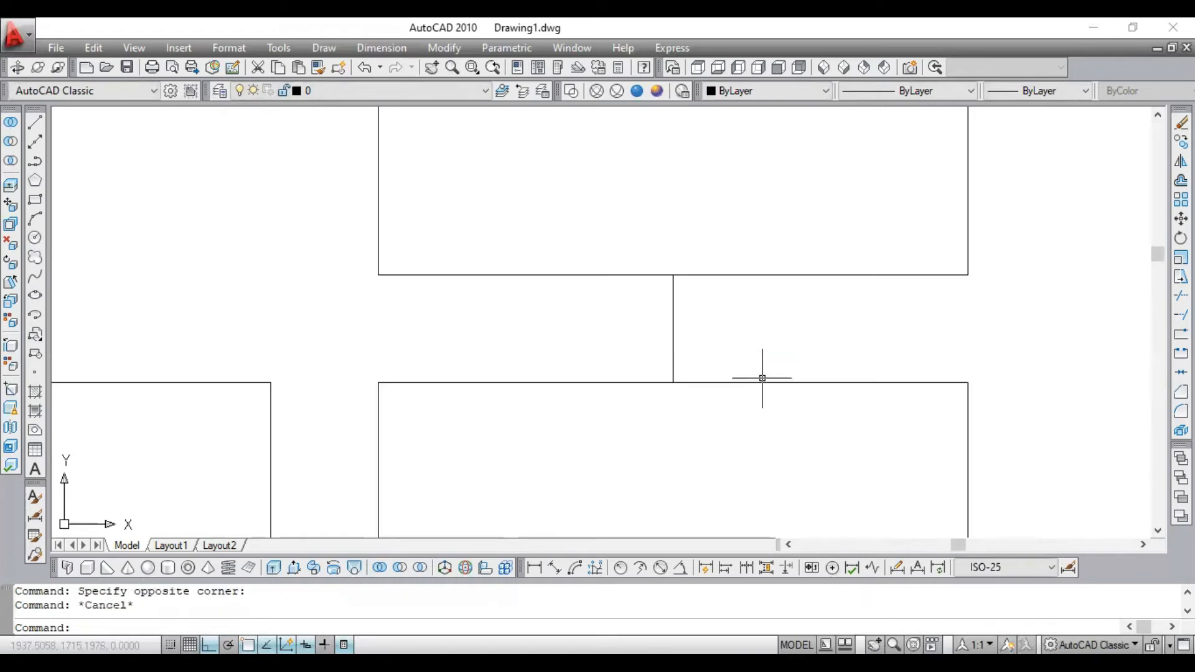
scroll(762, 378, "down", 4)
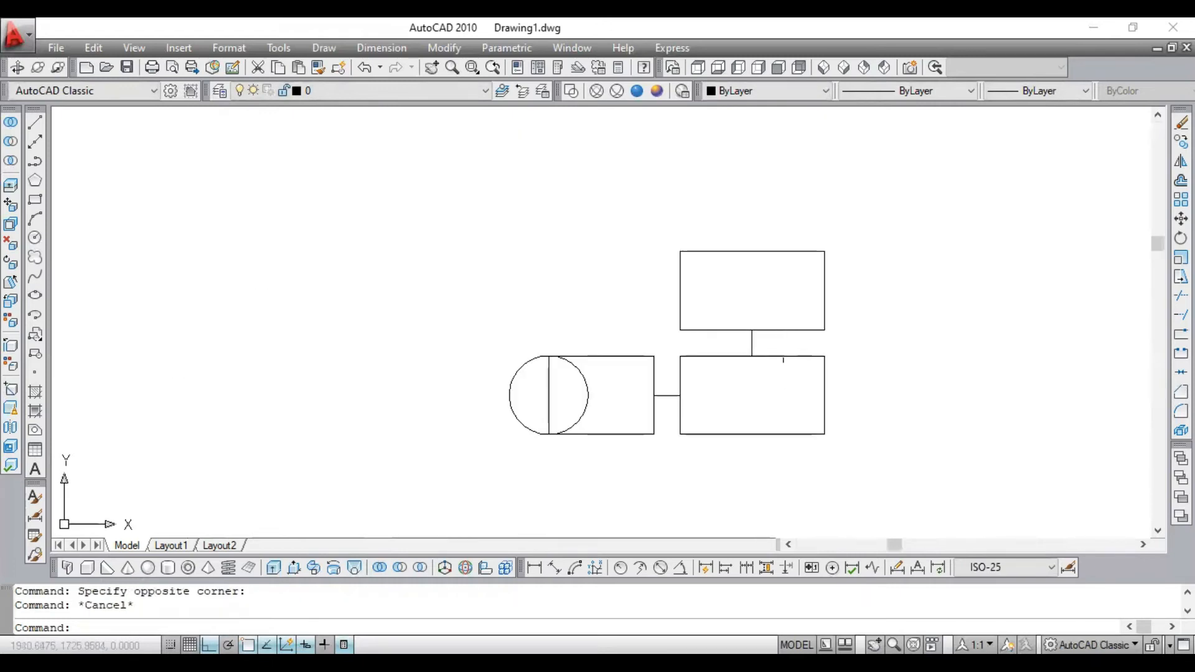
scroll(778, 352, "up", 2)
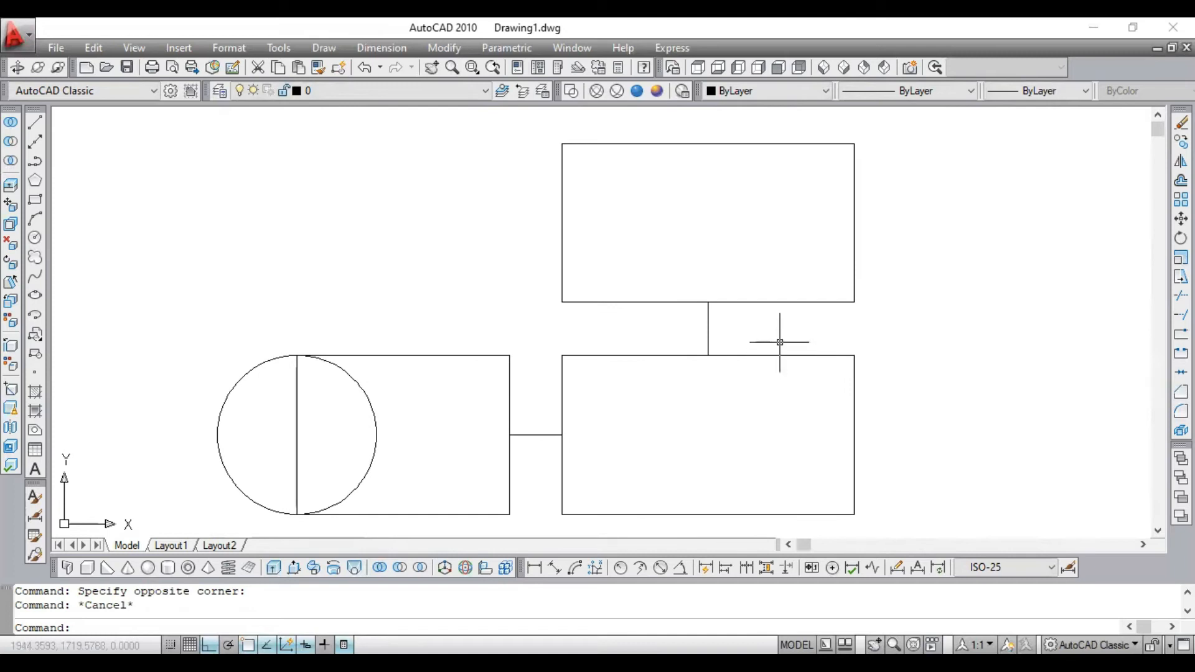
left_click(804, 339)
left_click(753, 381)
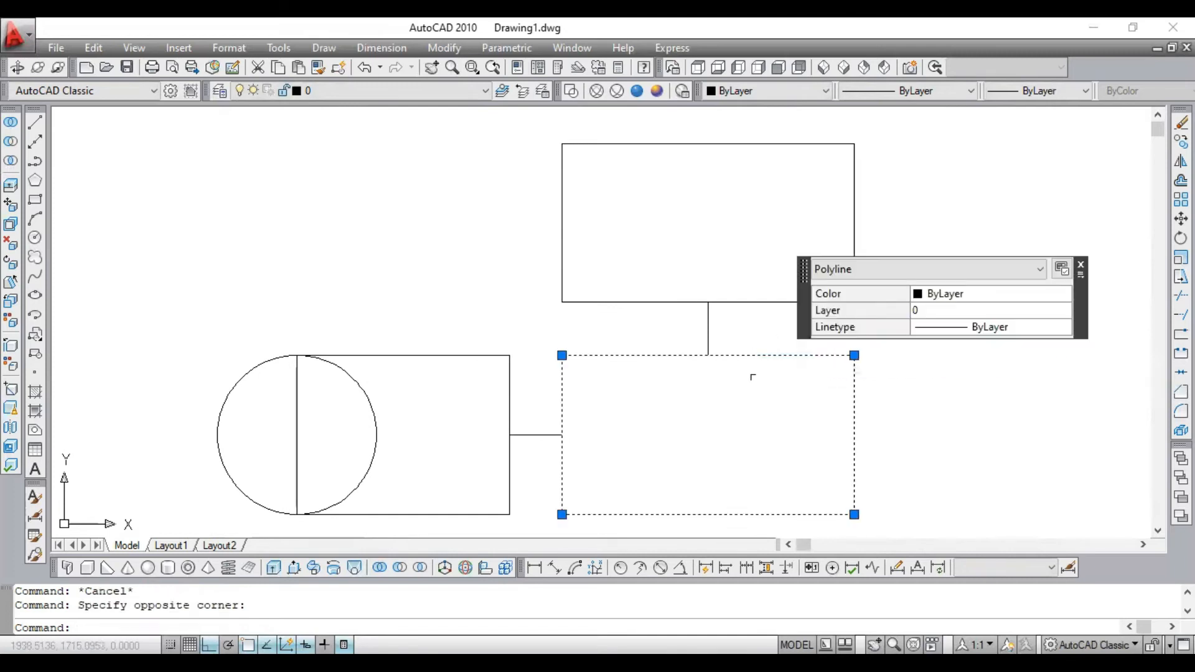
key("Escape")
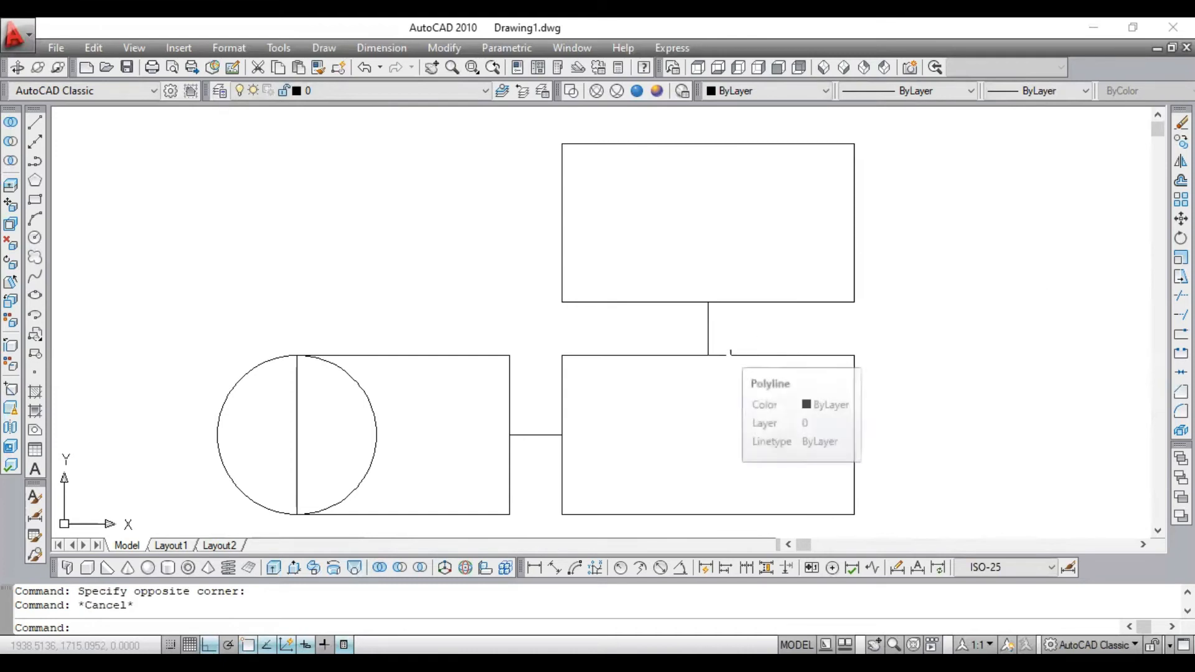
- Undo the mirroring of the right rectangle
key("ctrl+z")
key("ctrl+z")
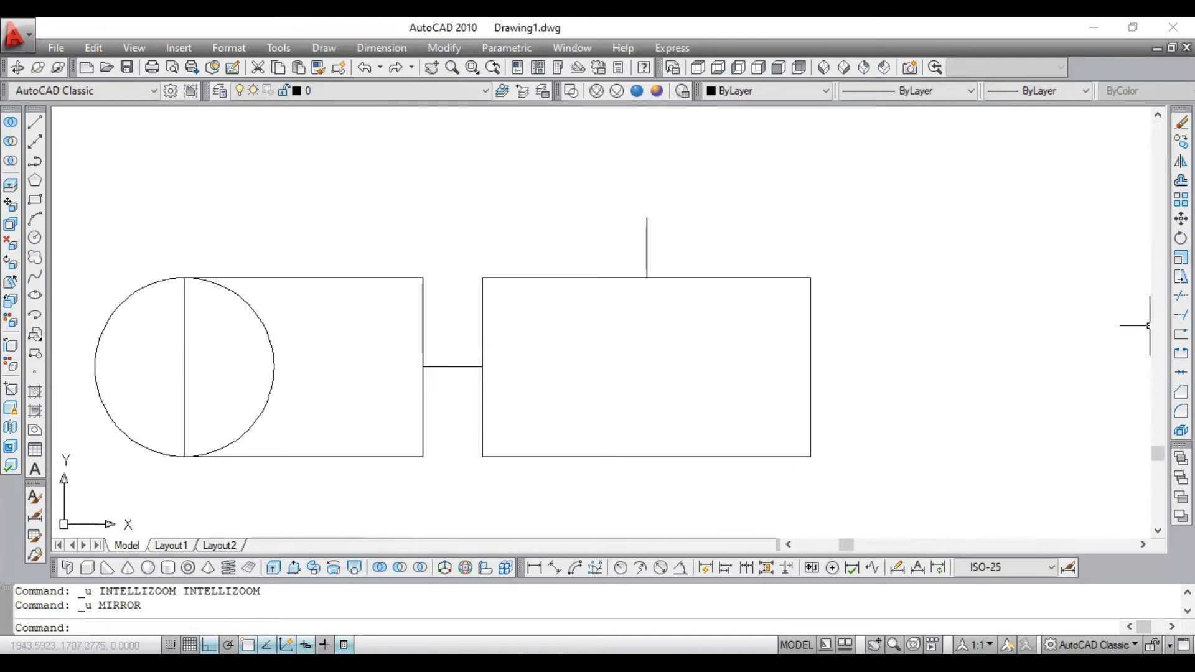
- Mirror the right rectangle upward about a horizontal line through the vertical line's midpoint, erasing the source rectangle
left_click(1180, 160)
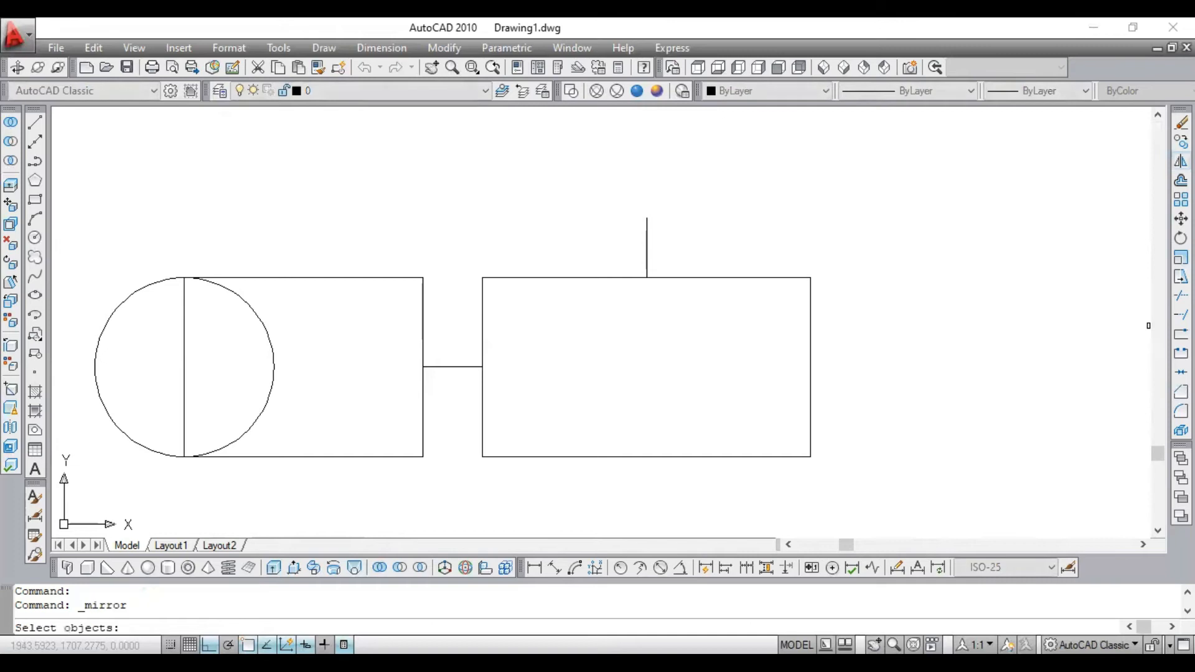
left_click(827, 224)
left_click(755, 312)
key("Return")
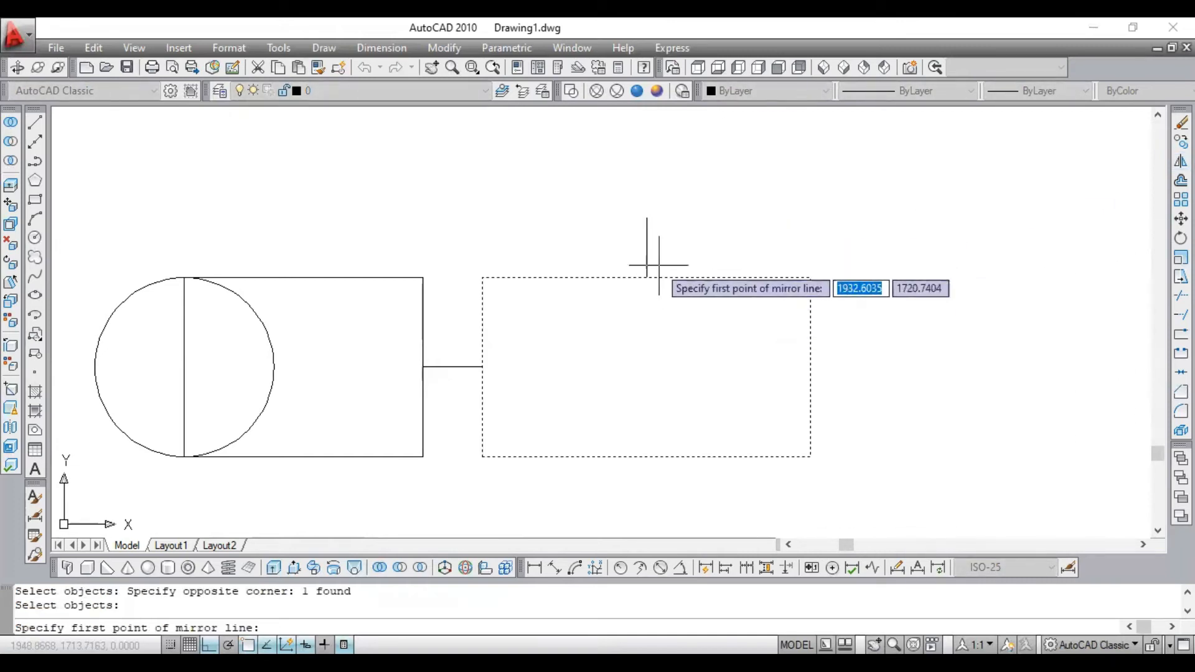
left_click(646, 248)
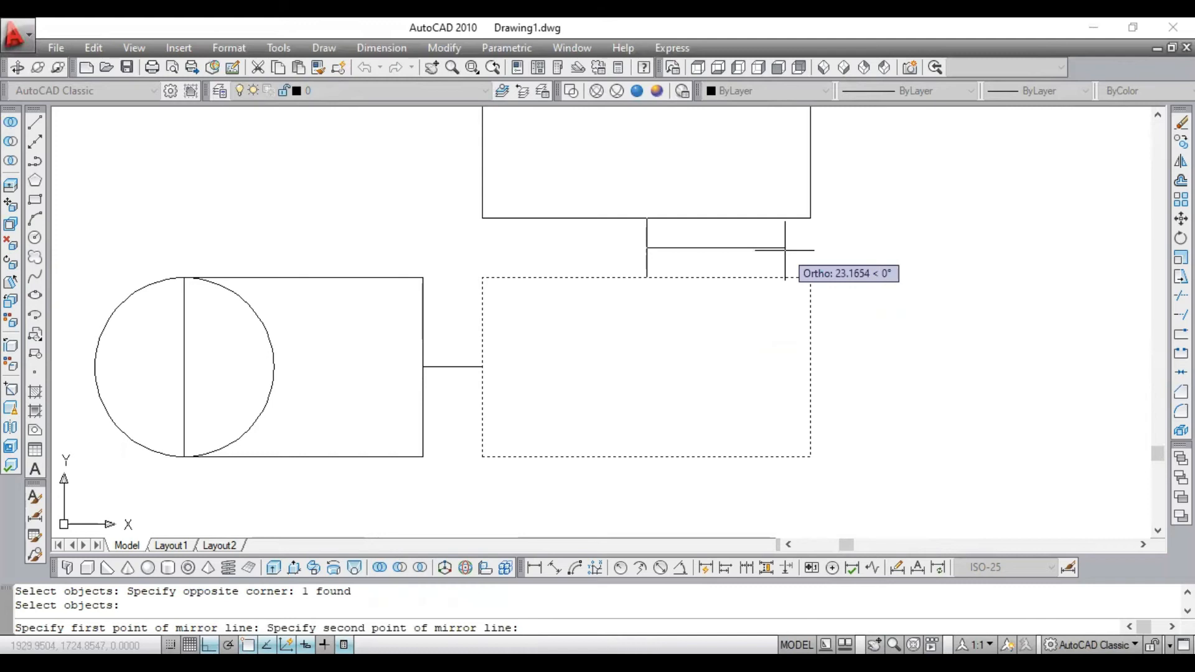
left_click(785, 249)
type("y")
key("Return")
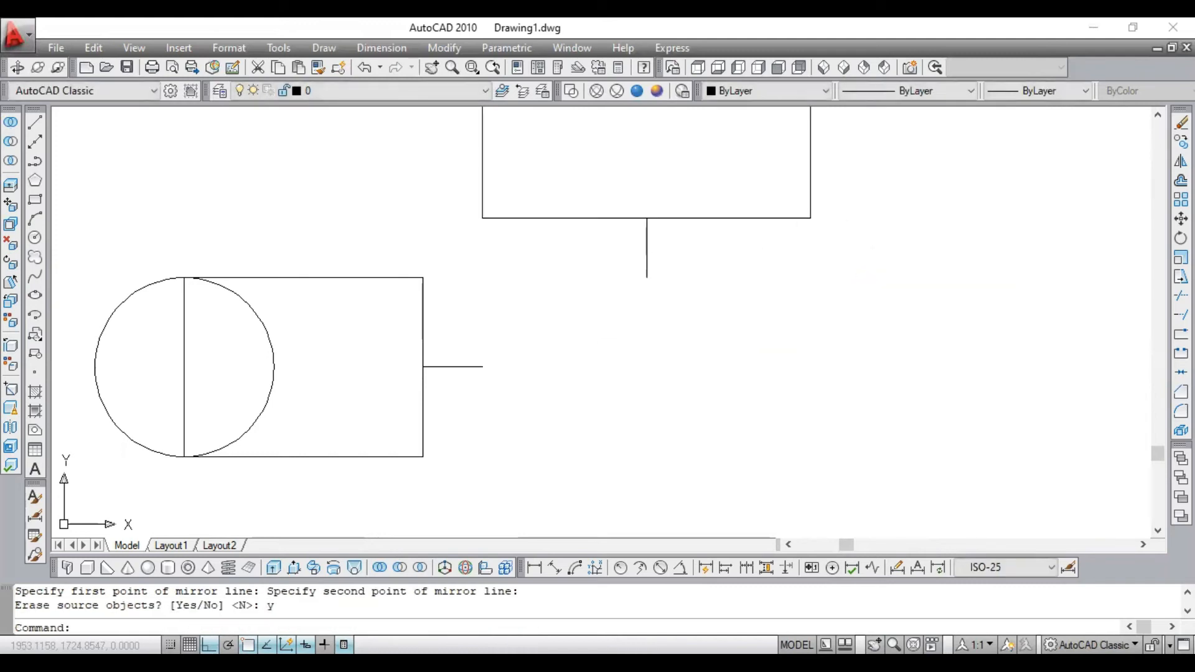
- Undo the source-erasing mirror of the right rectangle
left_click(761, 310)
left_click(630, 415)
left_click(773, 255)
left_click(729, 318)
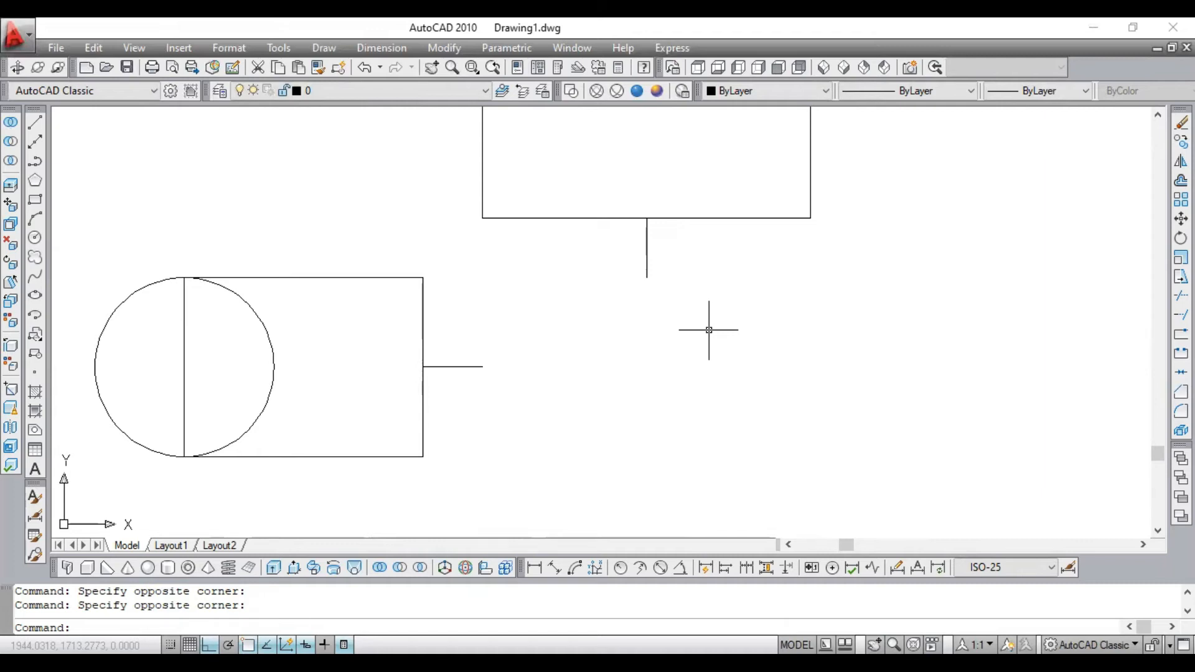
key("ctrl+z")
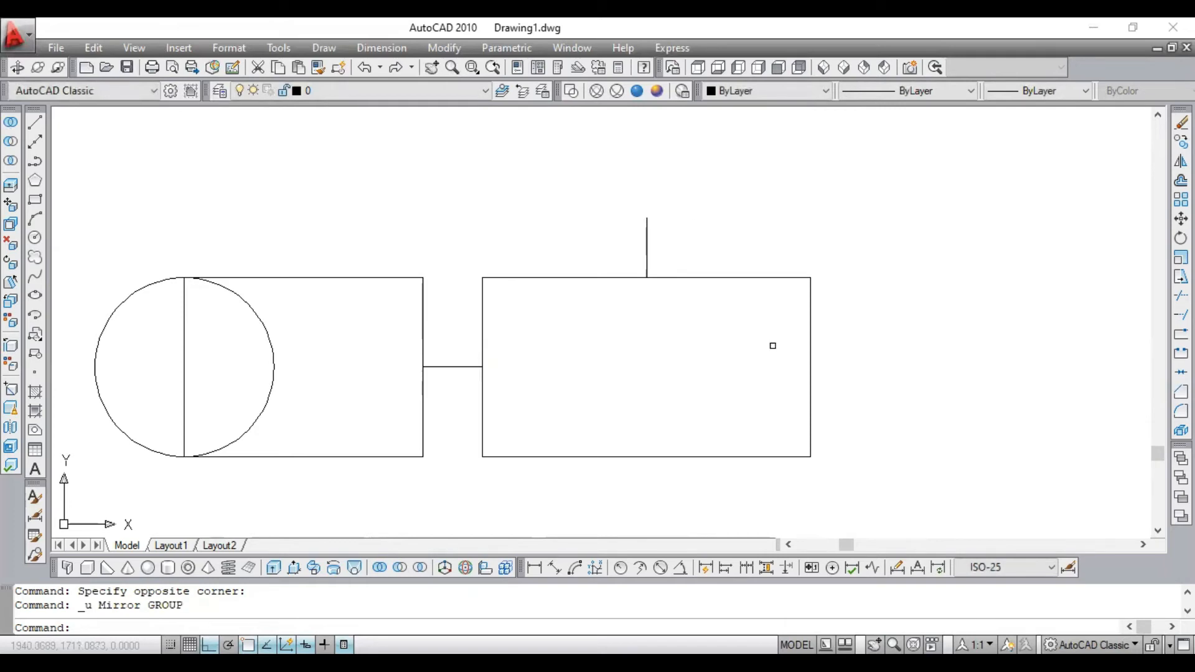
- Delete the short vertical line standing on the right rectangle's upper edge
left_click(679, 180)
left_click(616, 250)
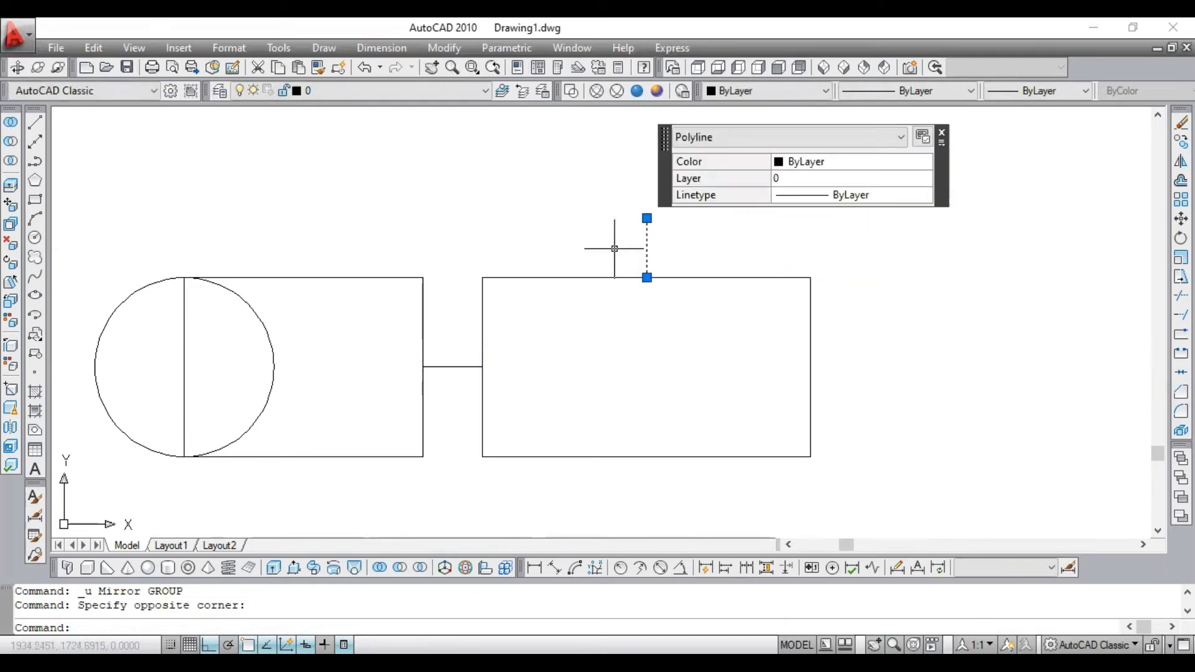
key("Delete")
scroll(615, 248, "down", 4)
scroll(502, 283, "up", 3)
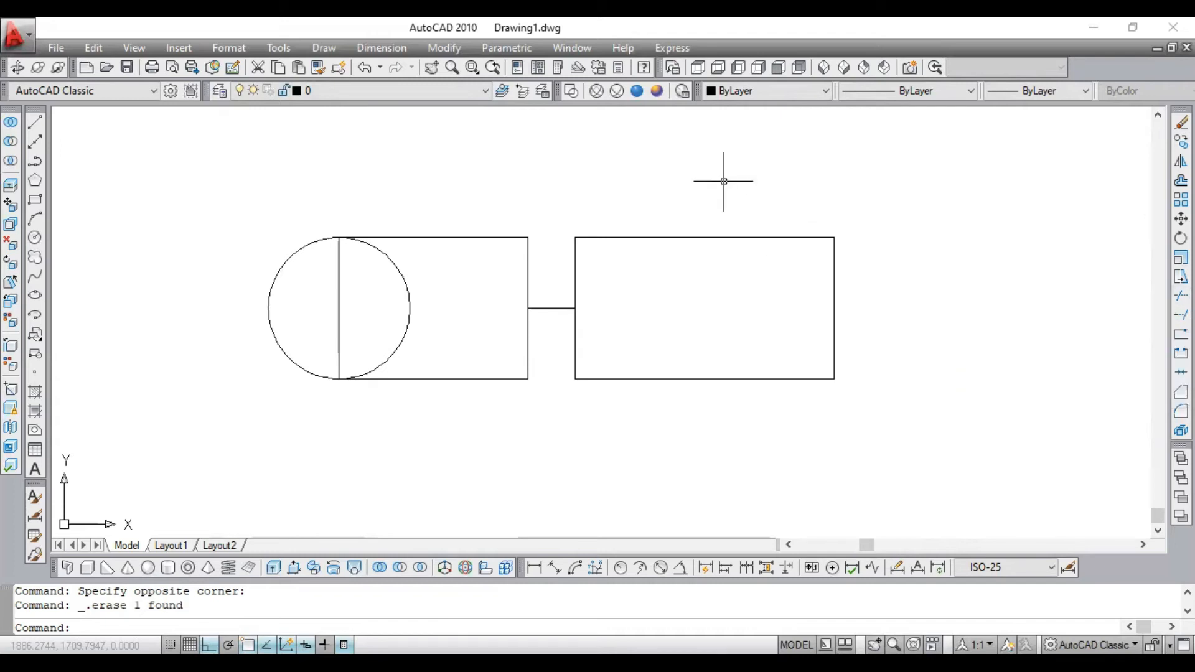
- Trim away the circle's right half and the left rectangle's left edge, using the circle and that rectangle as cutting edges
type("tr")
key("Return")
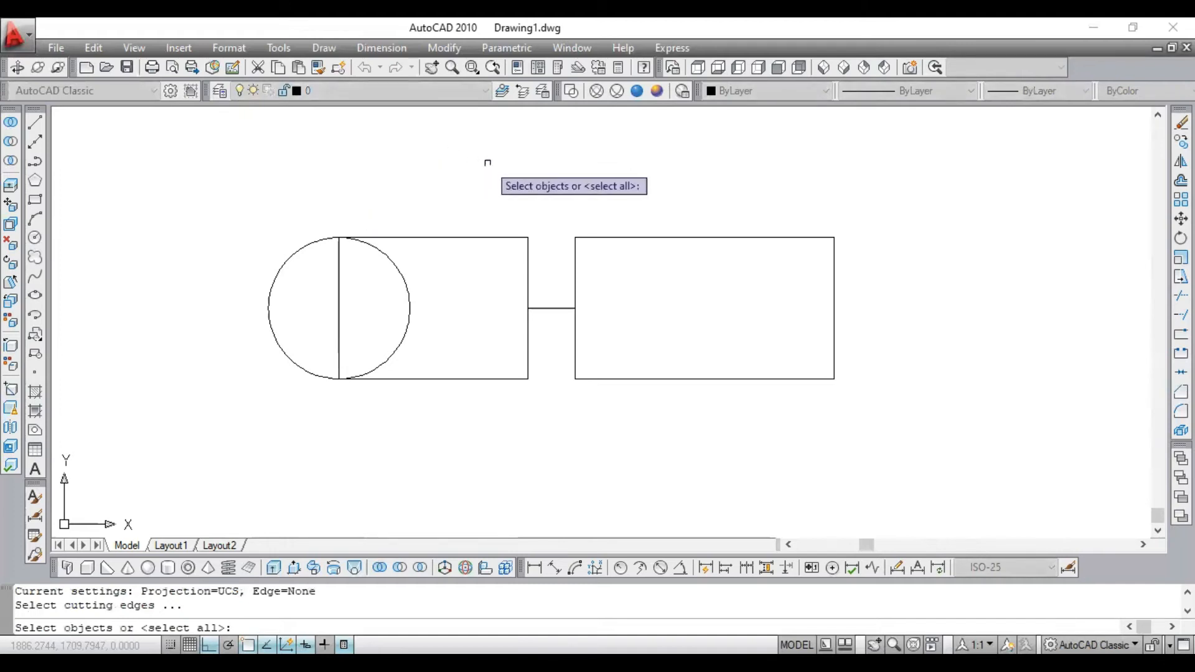
left_click(526, 171)
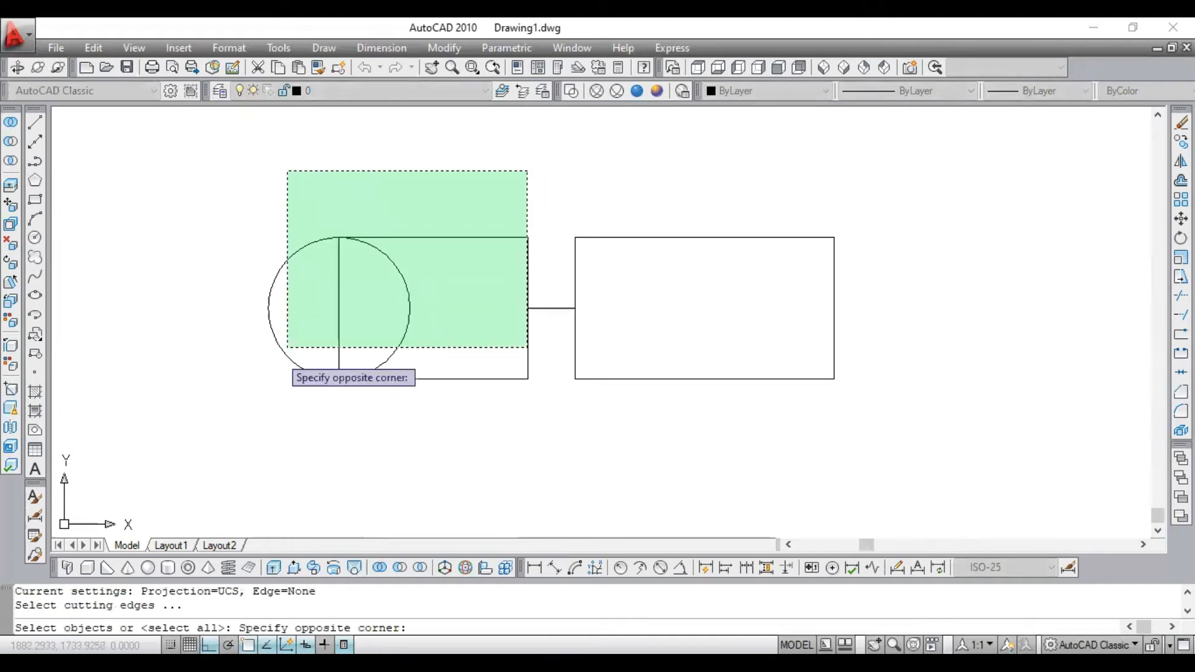
left_click(235, 420)
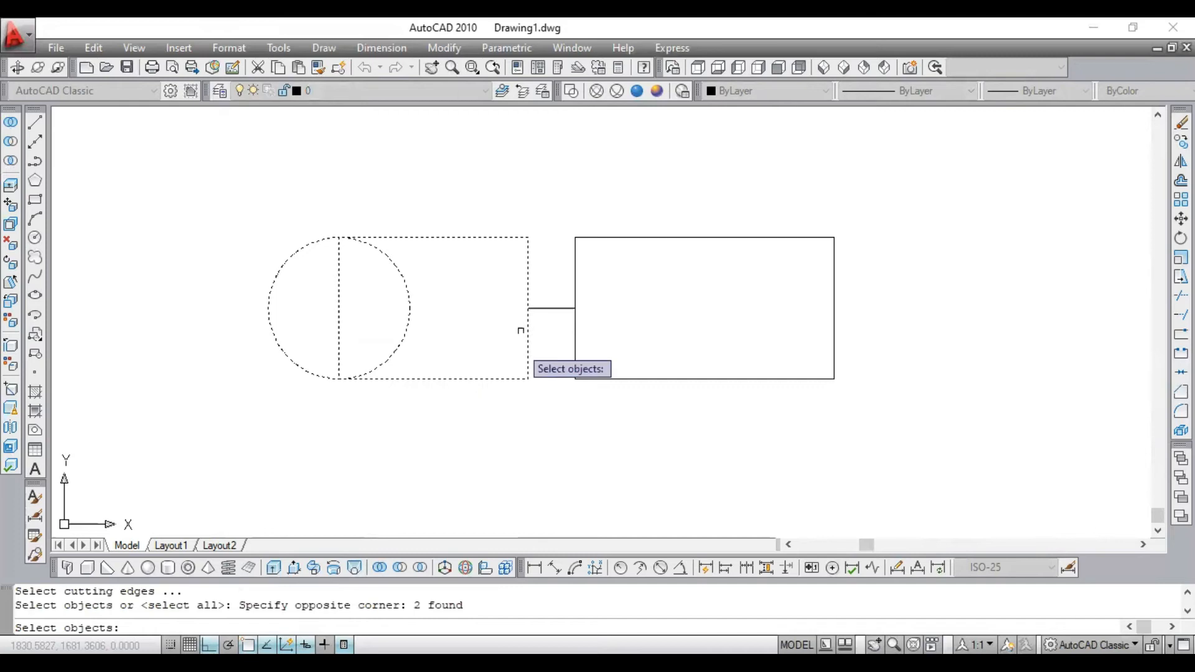
key("Return")
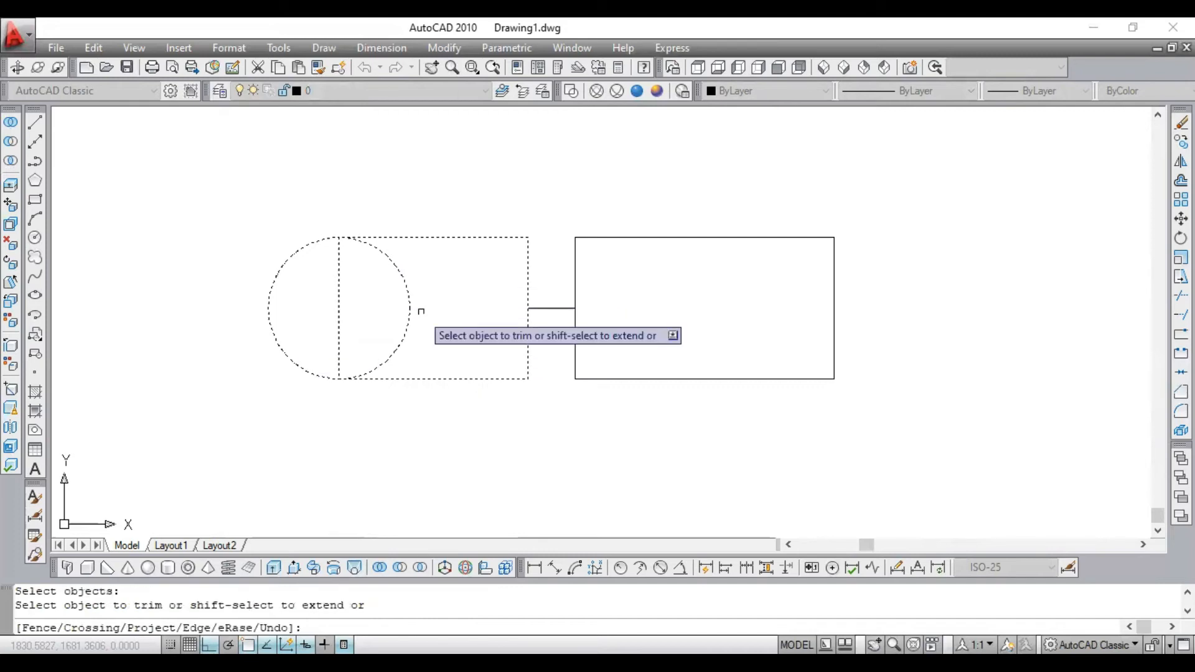
left_click(407, 282)
left_click(339, 283)
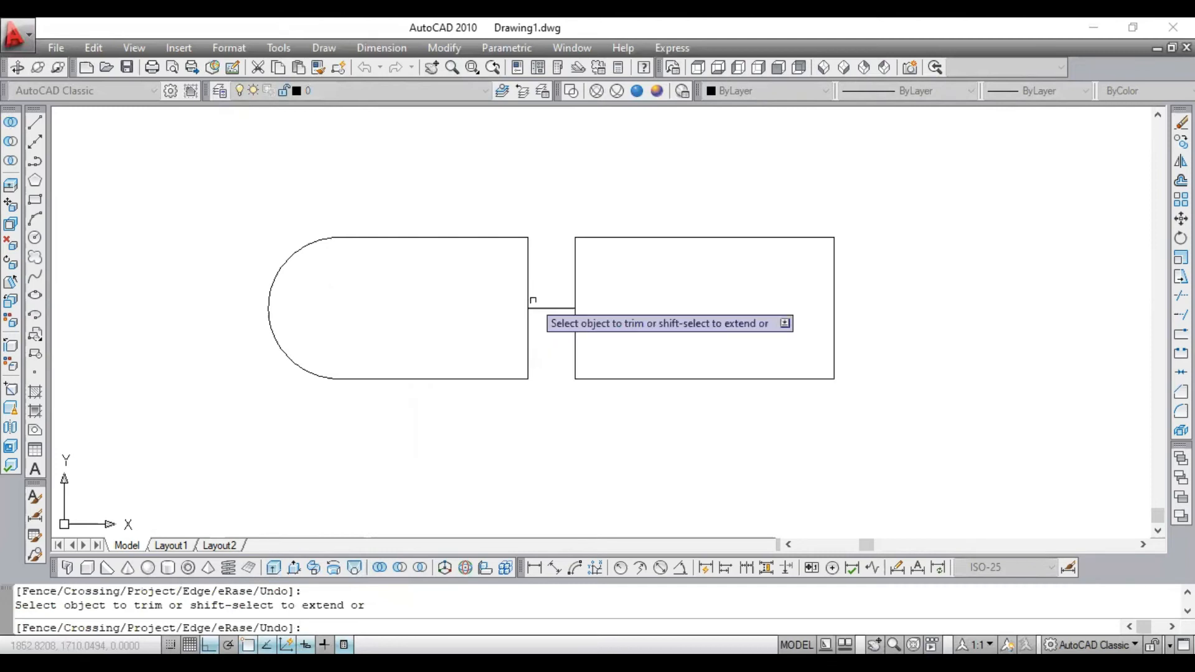
- Try removing the left shape's right vertical edge with Trim, undo that cut and end the command
left_click(530, 277)
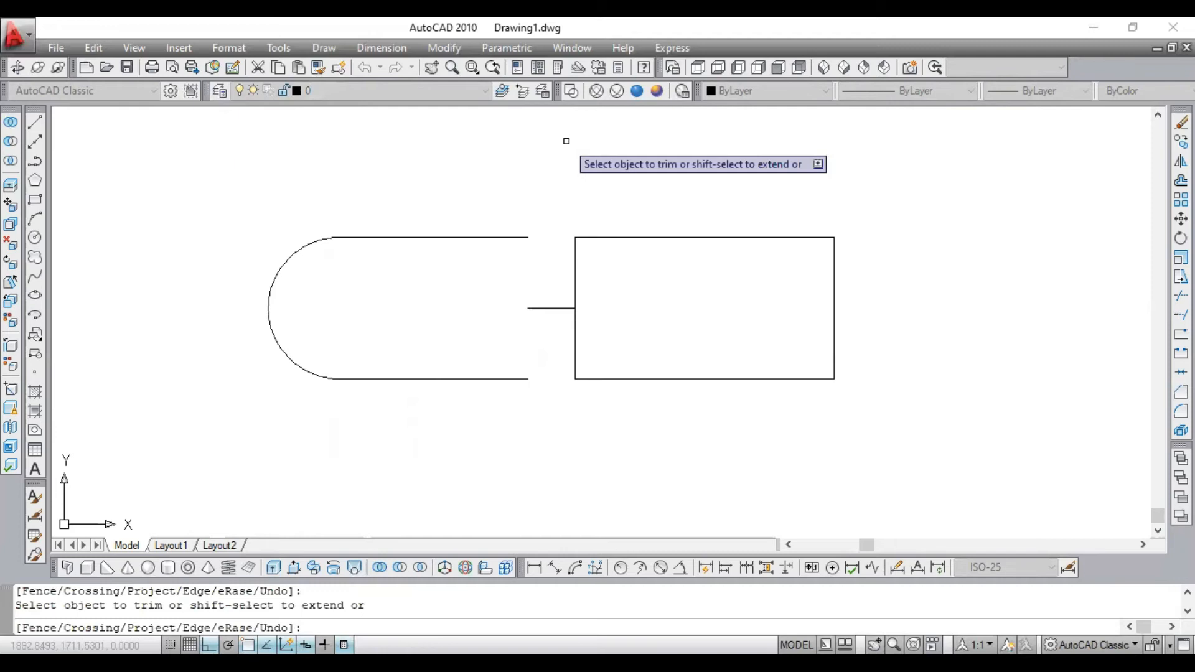
key("ctrl+z")
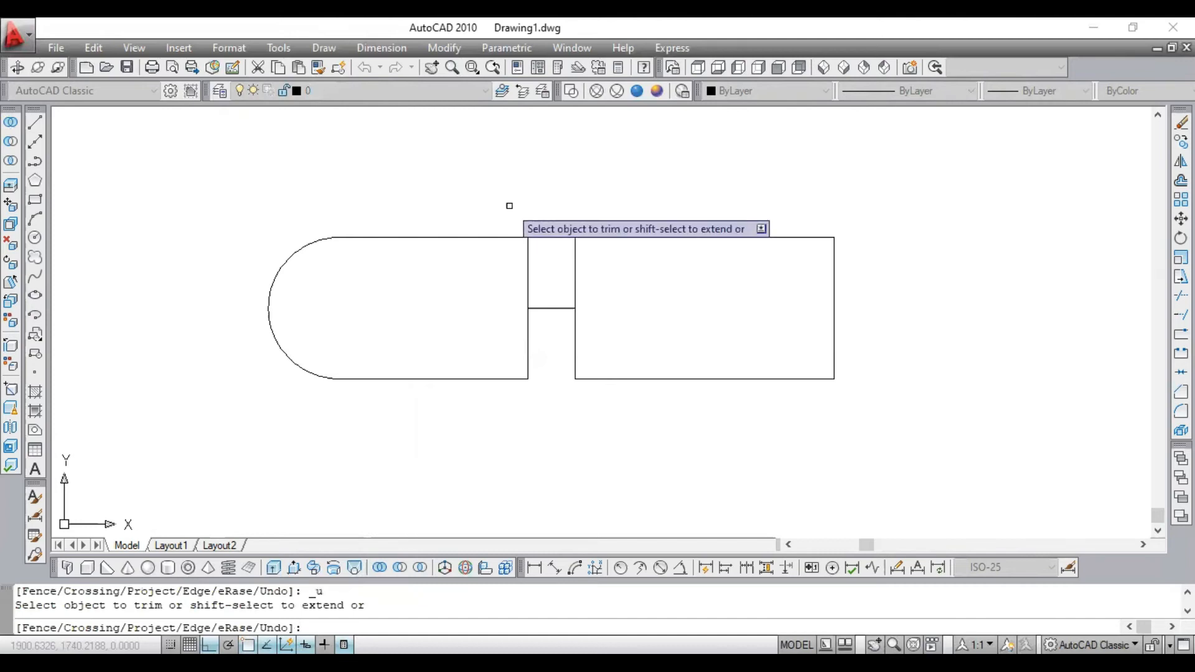
key("Return")
- Draw a circle of radius 20 in the empty area above and to the left of the connected shapes
scroll(366, 181, "up", 3)
scroll(348, 231, "down", 6)
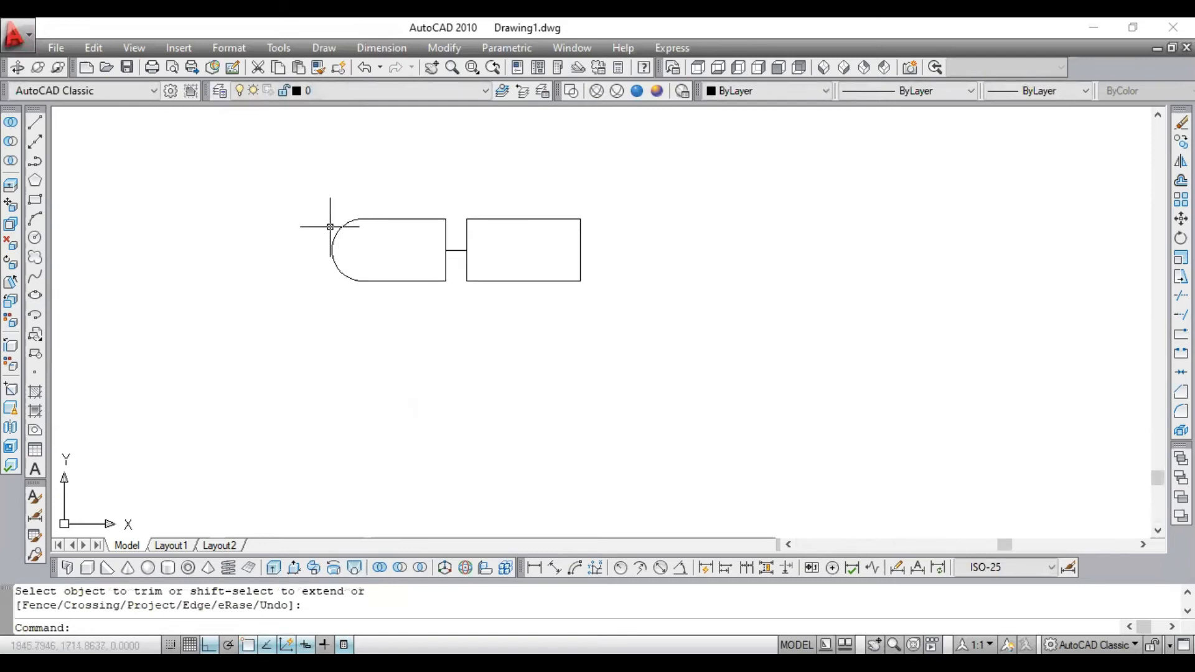
scroll(386, 247, "down", 3)
scroll(421, 246, "up", 3)
scroll(460, 249, "up", 2)
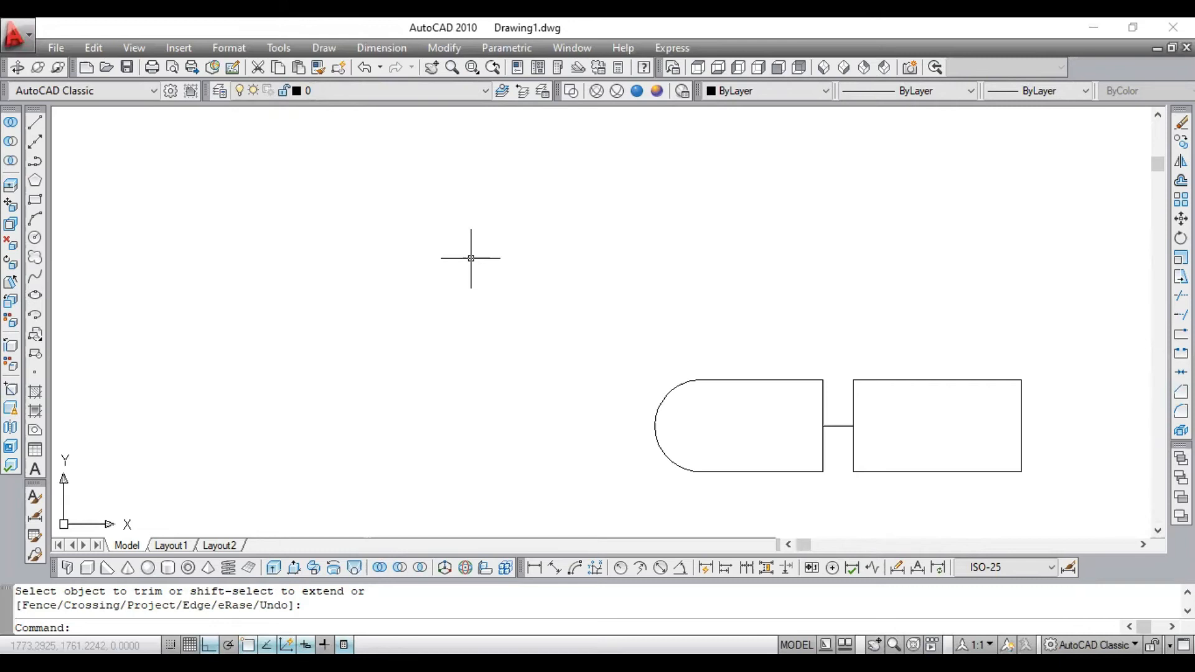
left_click(35, 238)
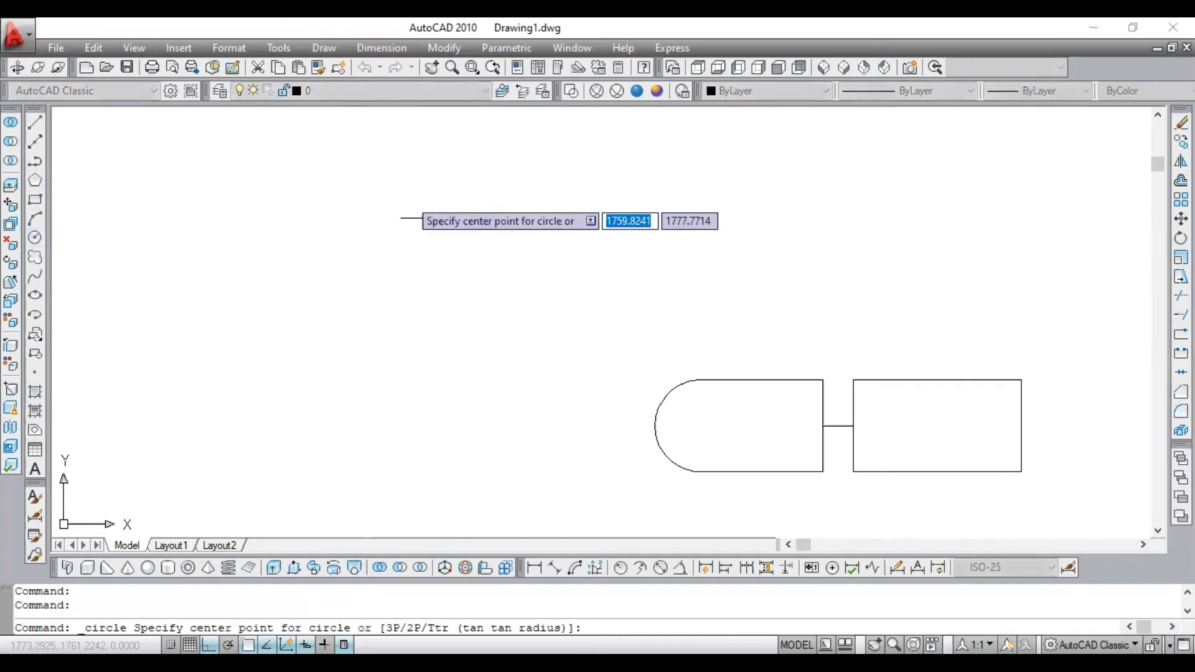
left_click(430, 231)
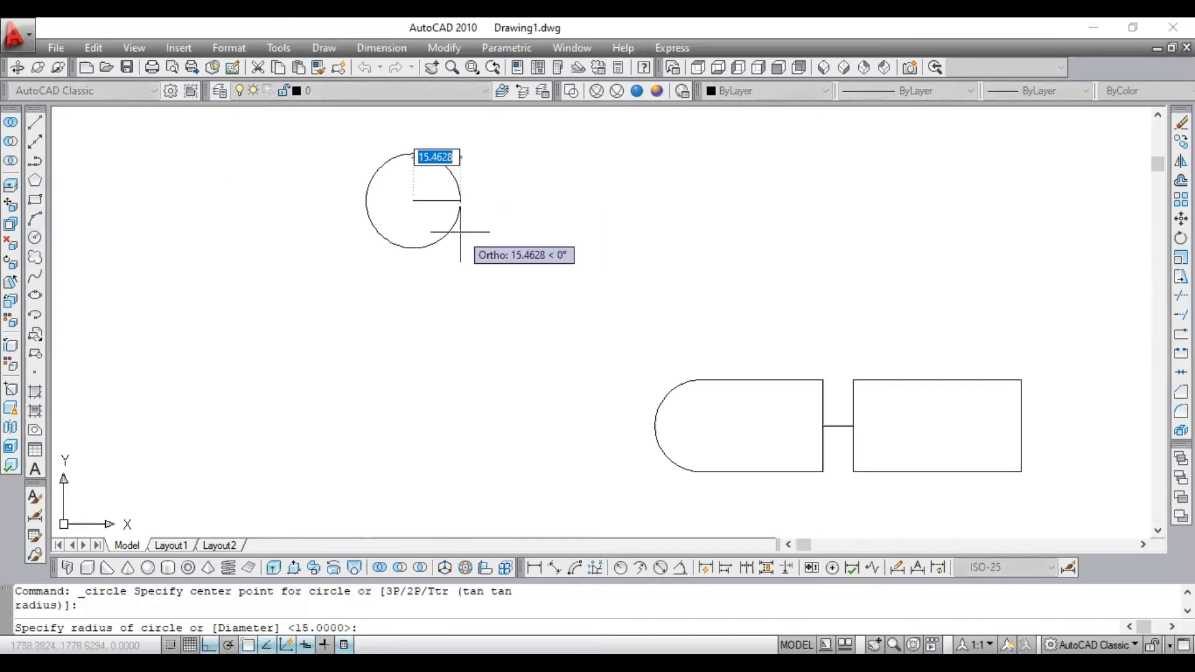
type("20")
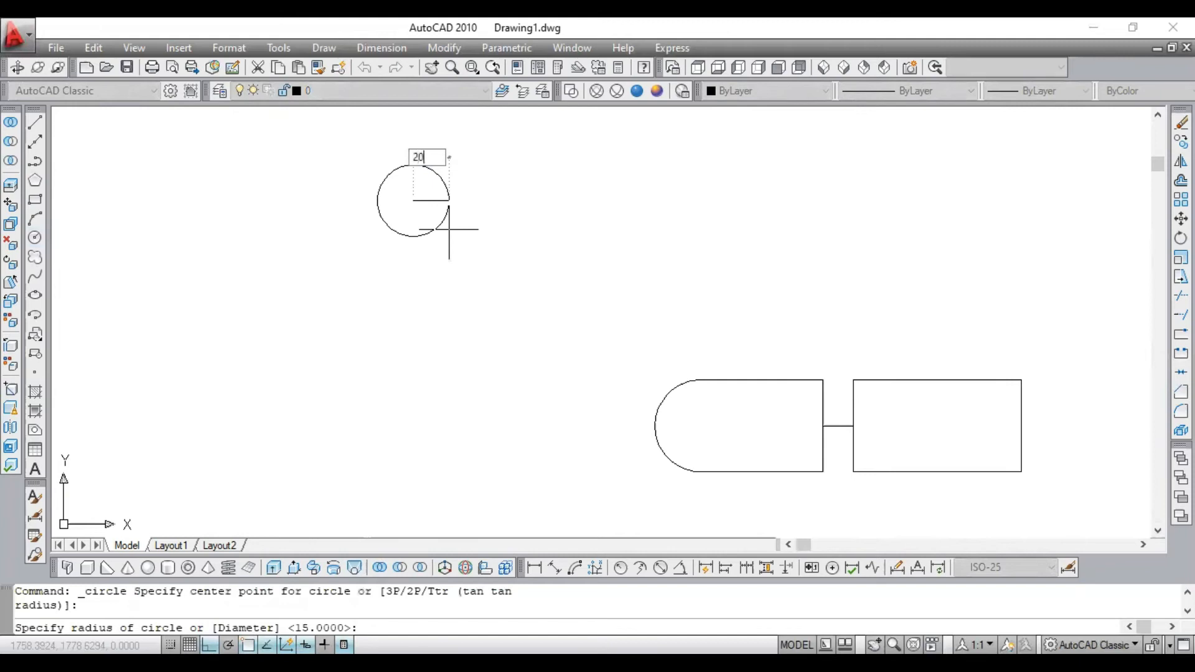
key("Return")
- Draw a three-sided polygon inscribed in a radius of 5, centred on the topmost point of the new circle
scroll(392, 213, "down", 3)
scroll(352, 165, "up", 5)
scroll(528, 234, "up", 2)
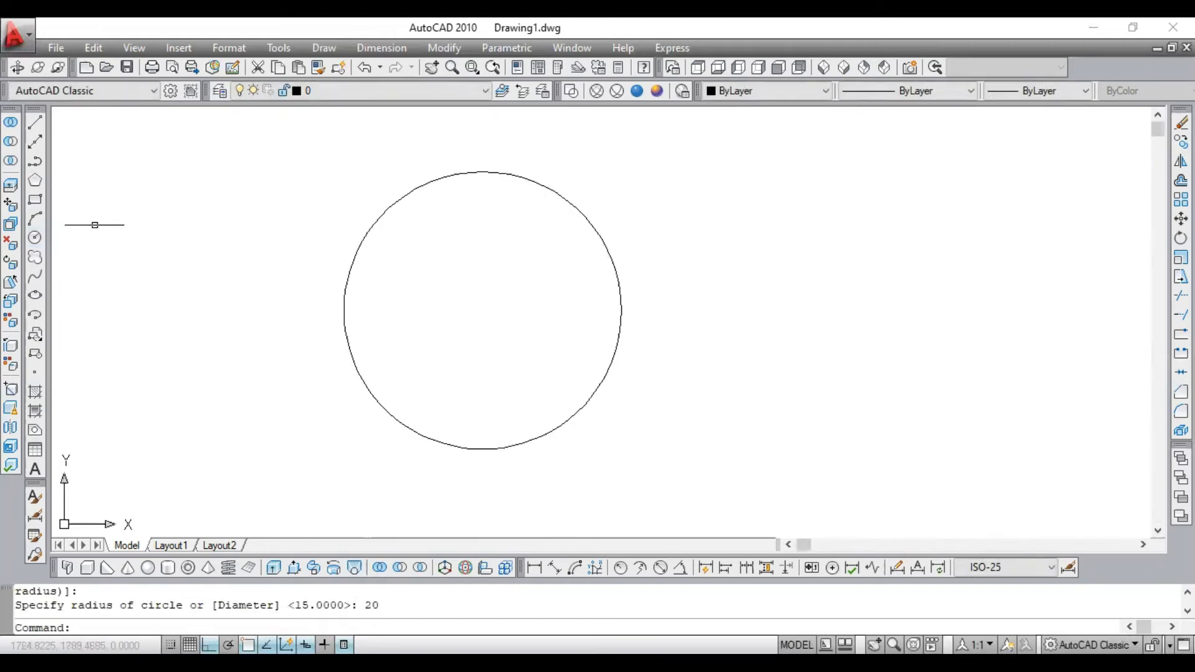
left_click(35, 181)
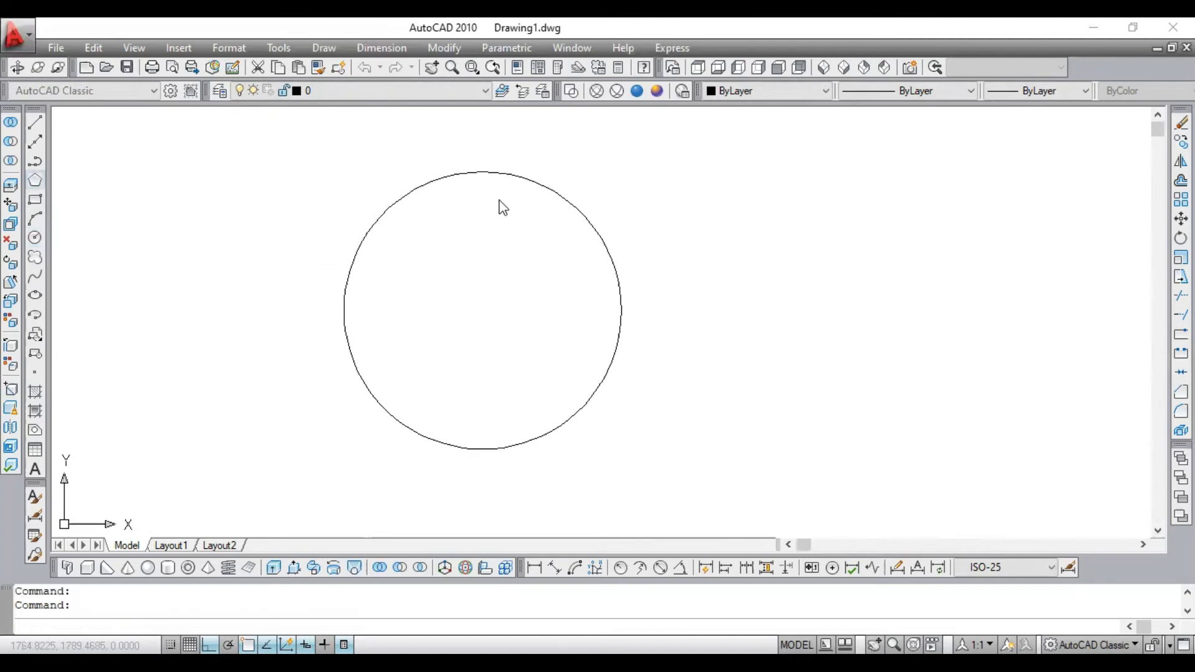
type("3")
key("Return")
left_click(484, 171)
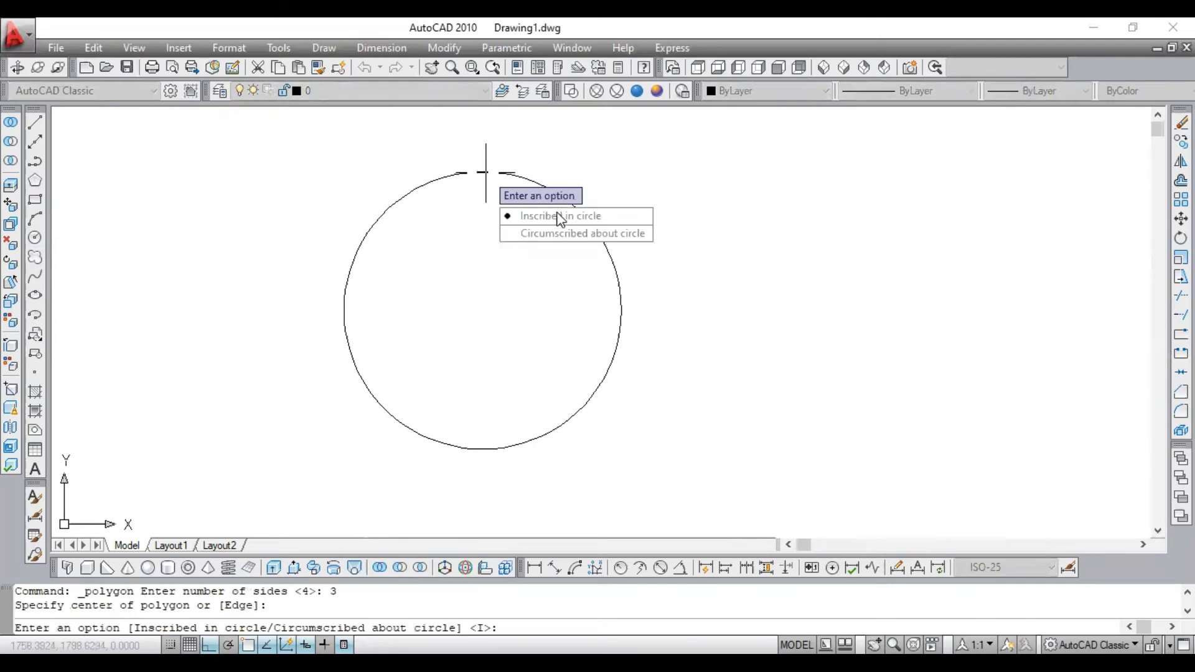
left_click(563, 219)
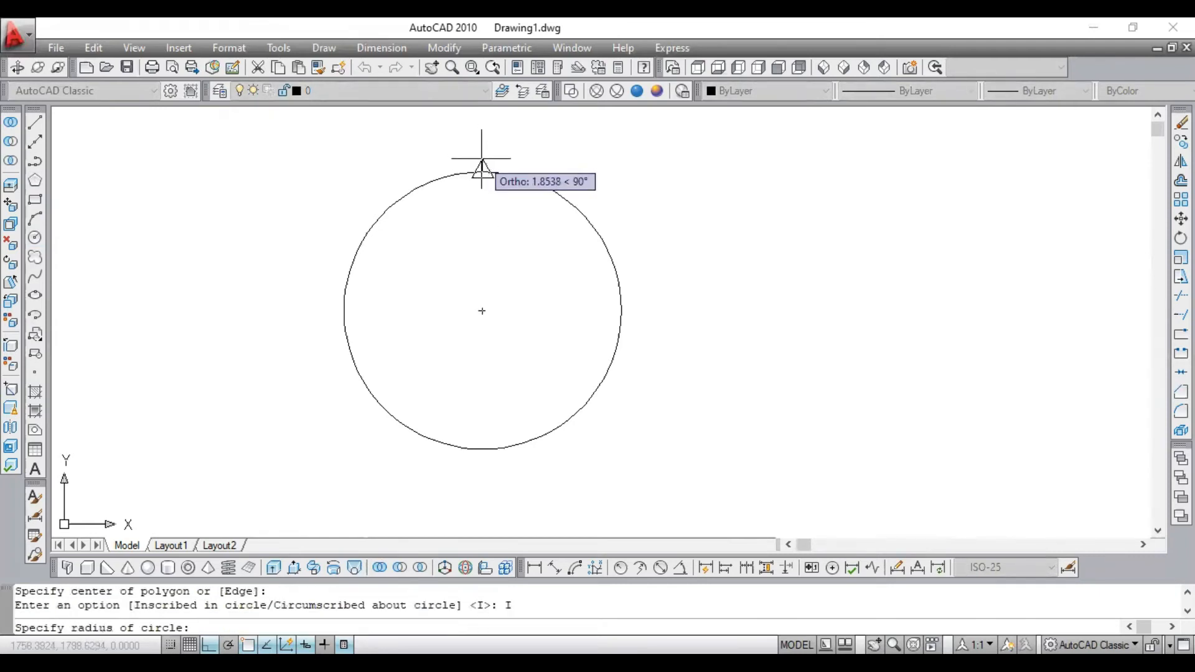
type("5")
key("Return")
scroll(488, 192, "down", 2)
scroll(462, 264, "up", 2)
scroll(441, 278, "down", 2)
scroll(441, 278, "up", 4)
scroll(610, 221, "down", 4)
scroll(599, 222, "up", 5)
scroll(602, 234, "down", 2)
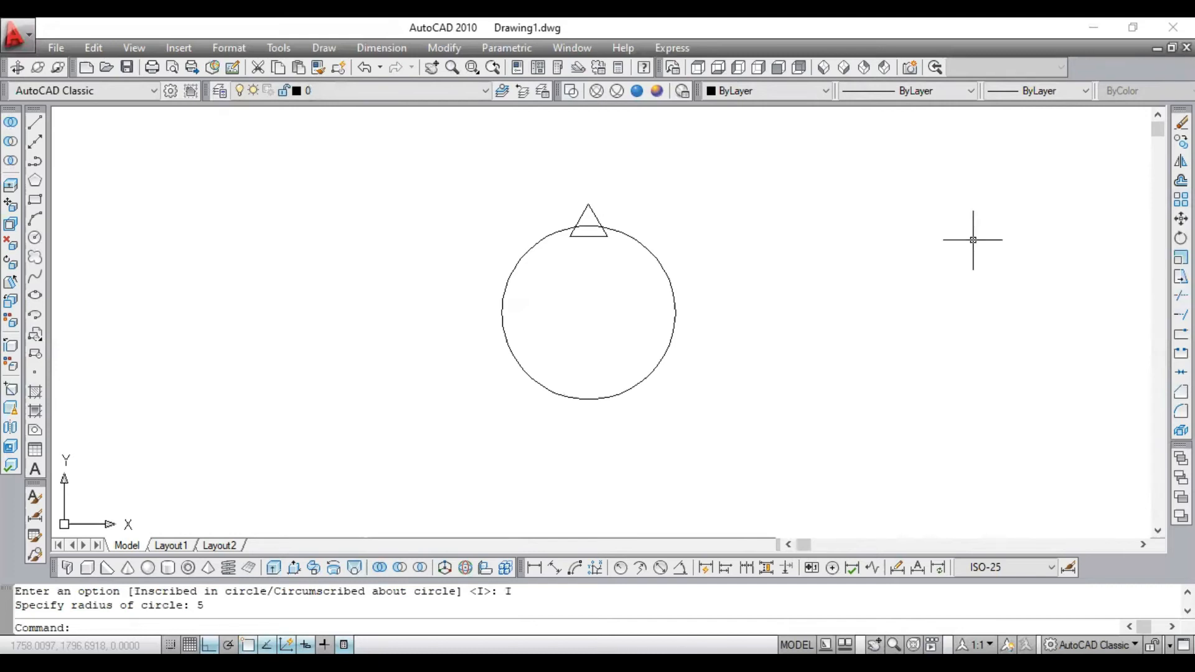
- Start an Array, compare the rectangular and polar types, choose Polar Array and select the triangle as its object
type("ar")
key("Return")
left_click(548, 214)
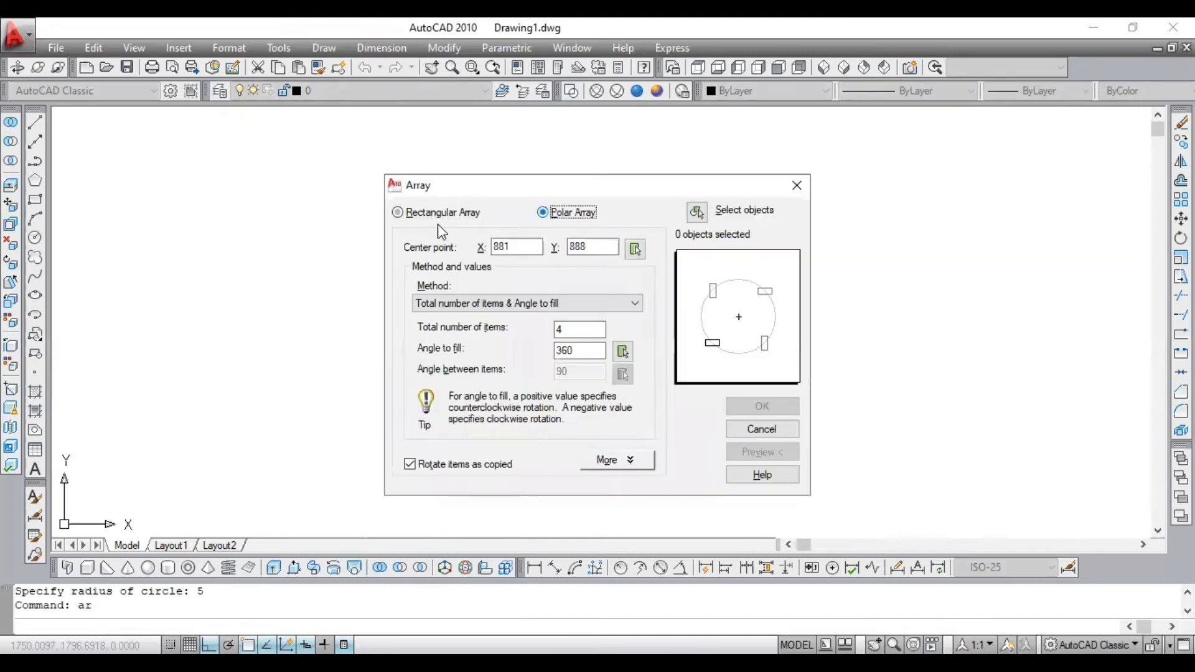
left_click(403, 213)
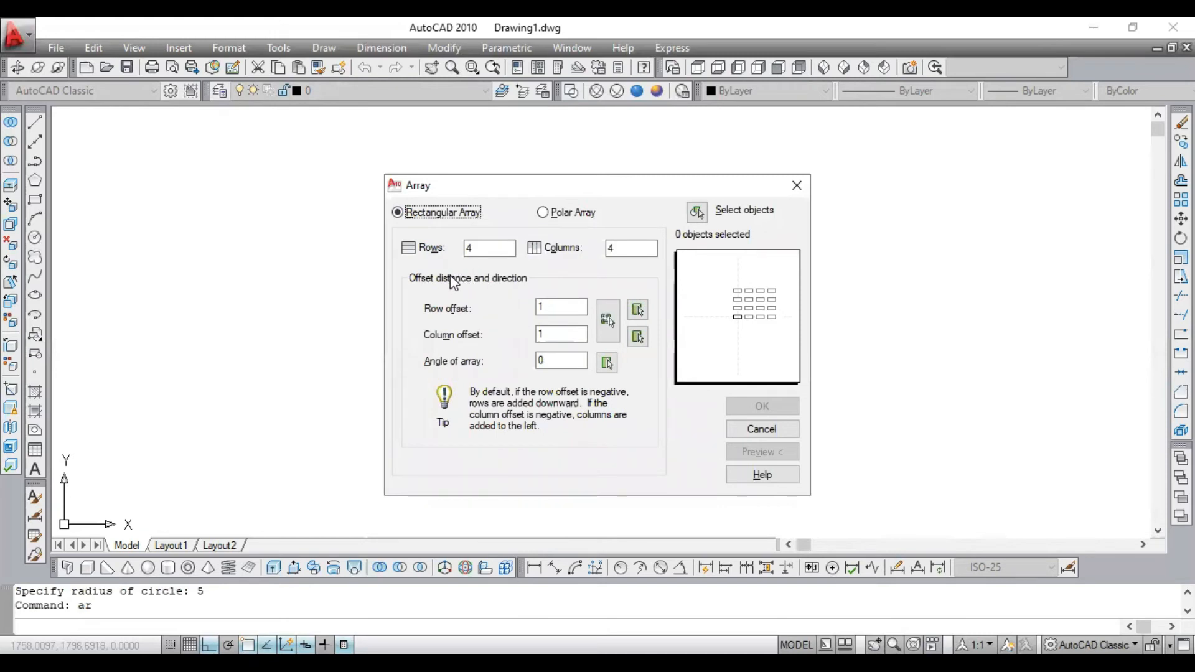
left_click(543, 214)
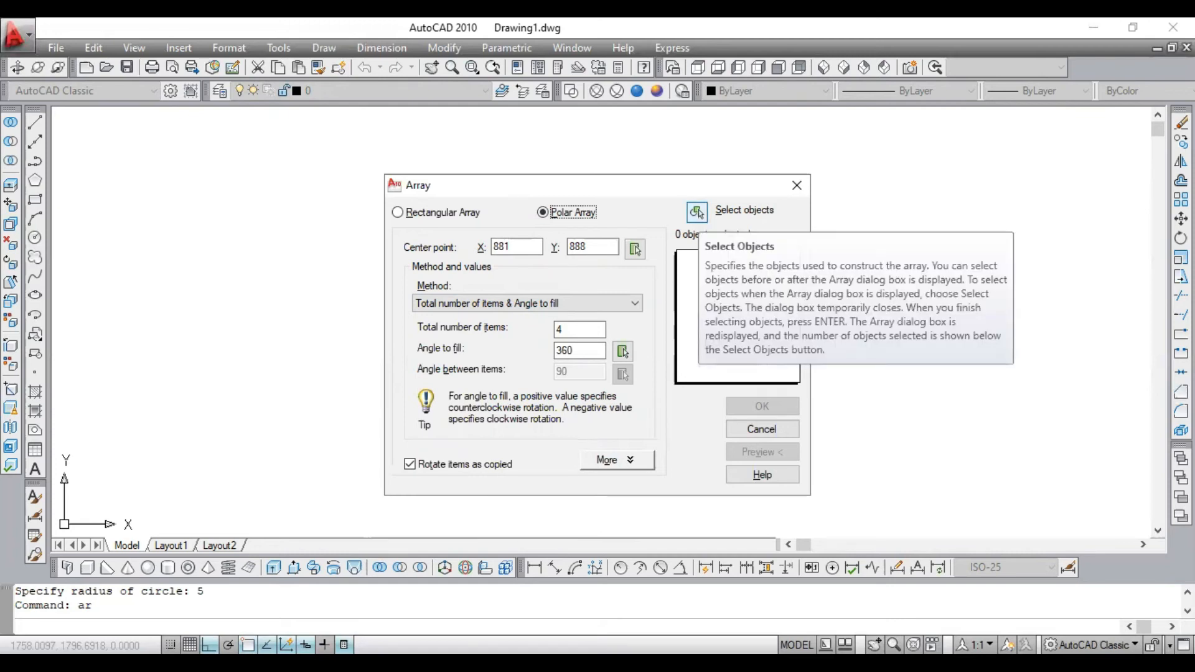
left_click(697, 213)
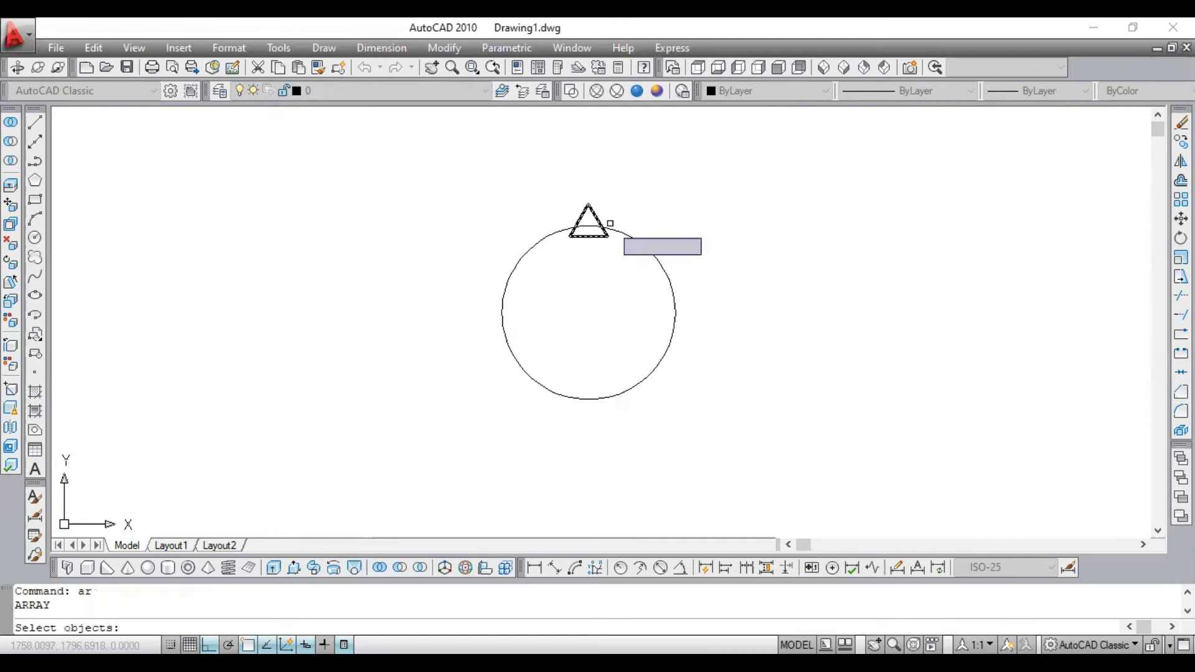
left_click(599, 219)
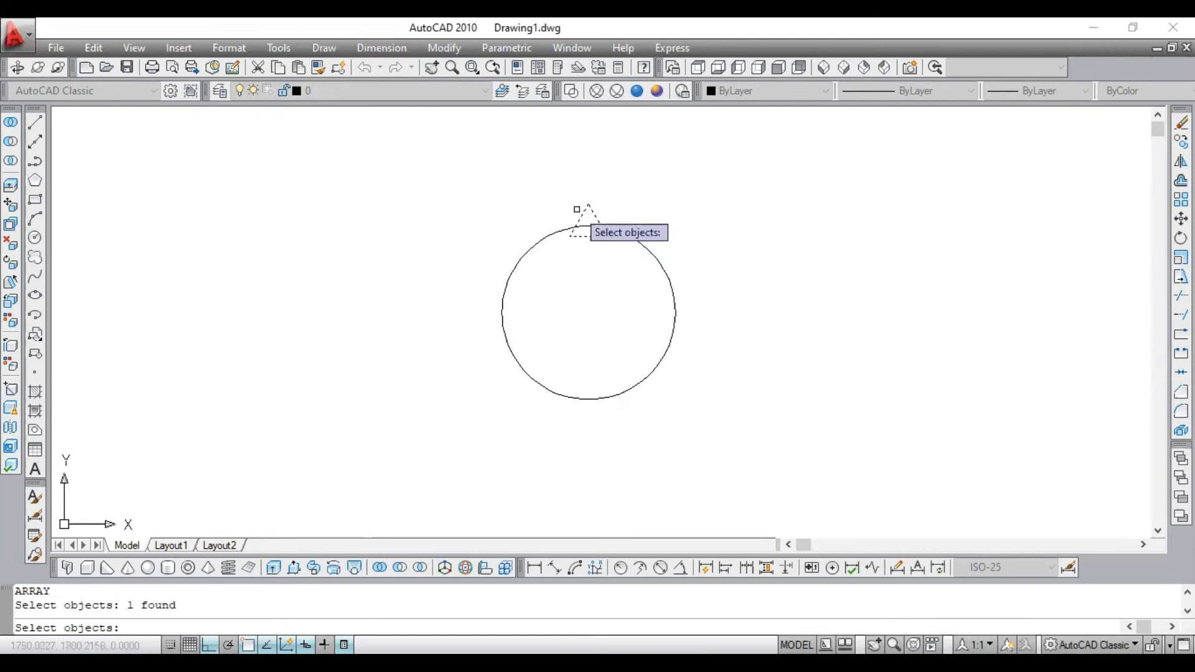
key("Return")
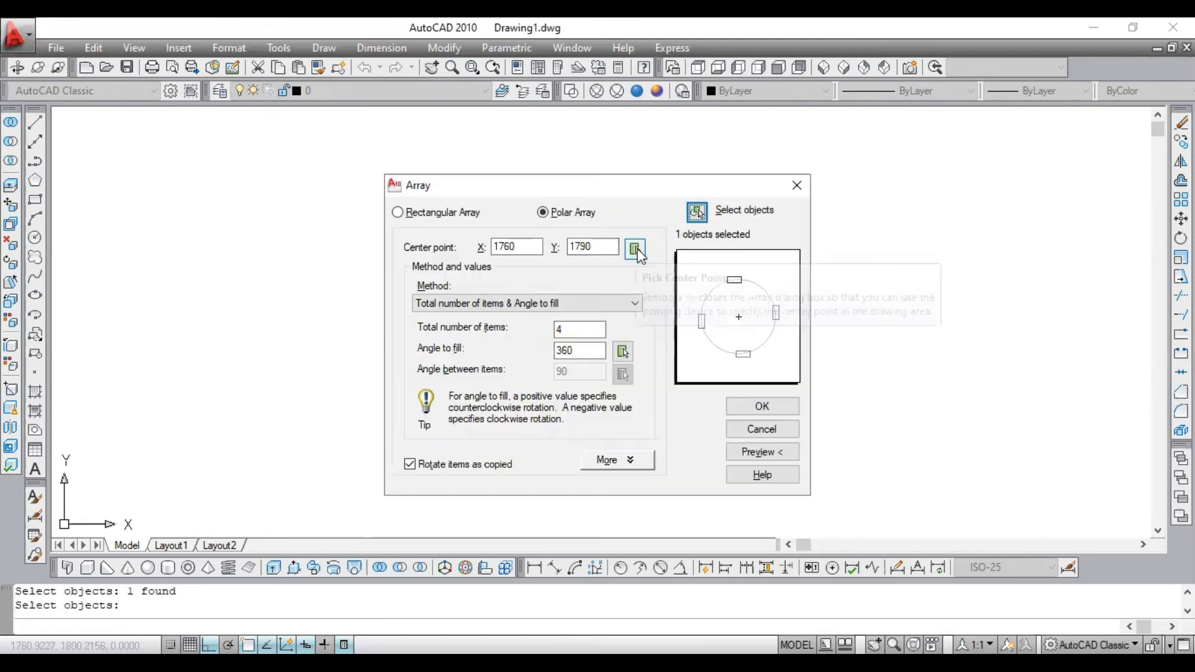
- Centre the polar array on the circle's centre with 8 items over 360 degrees, preview it and accept it
left_click(636, 249)
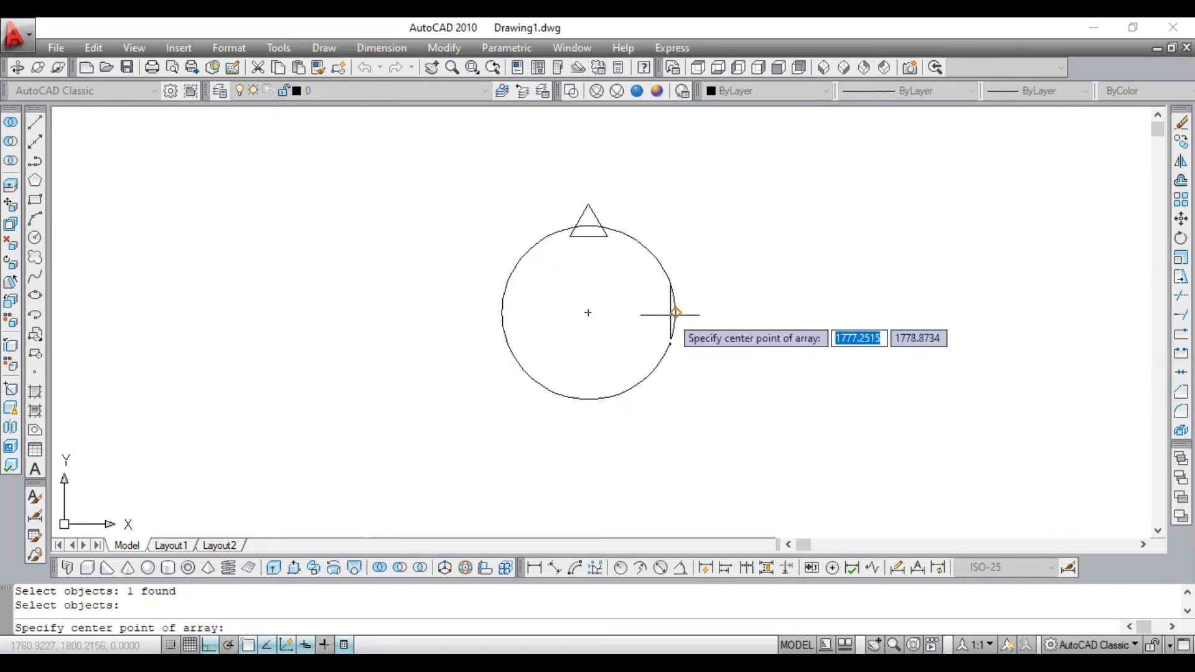
left_click(589, 312)
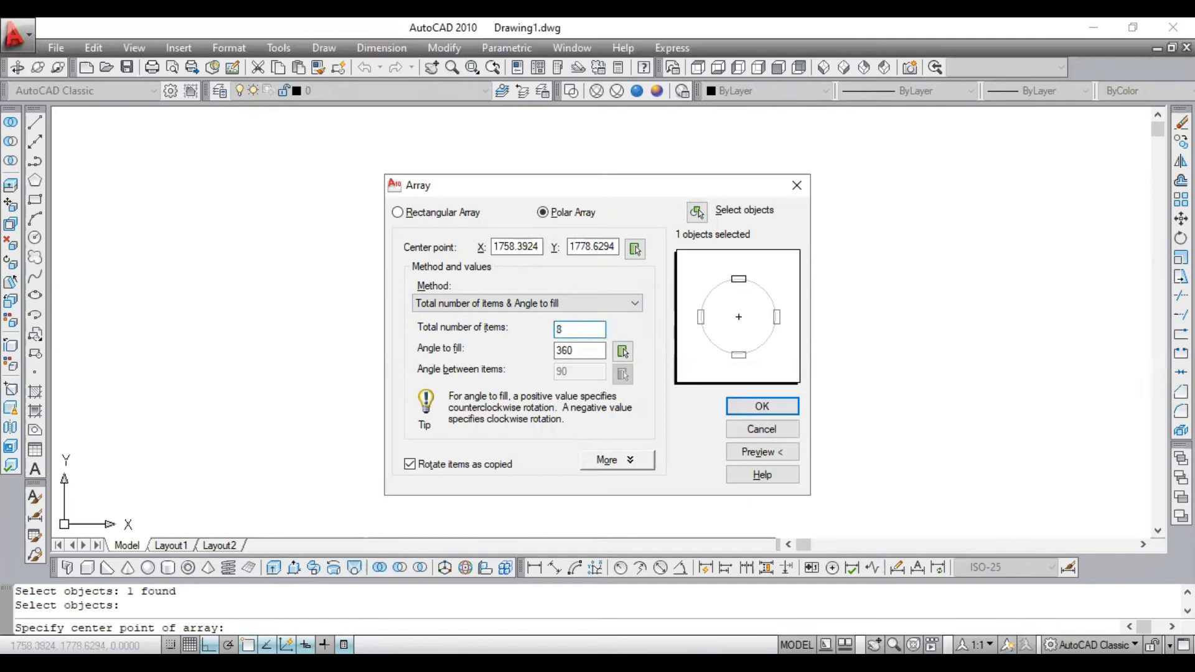
left_click(588, 351)
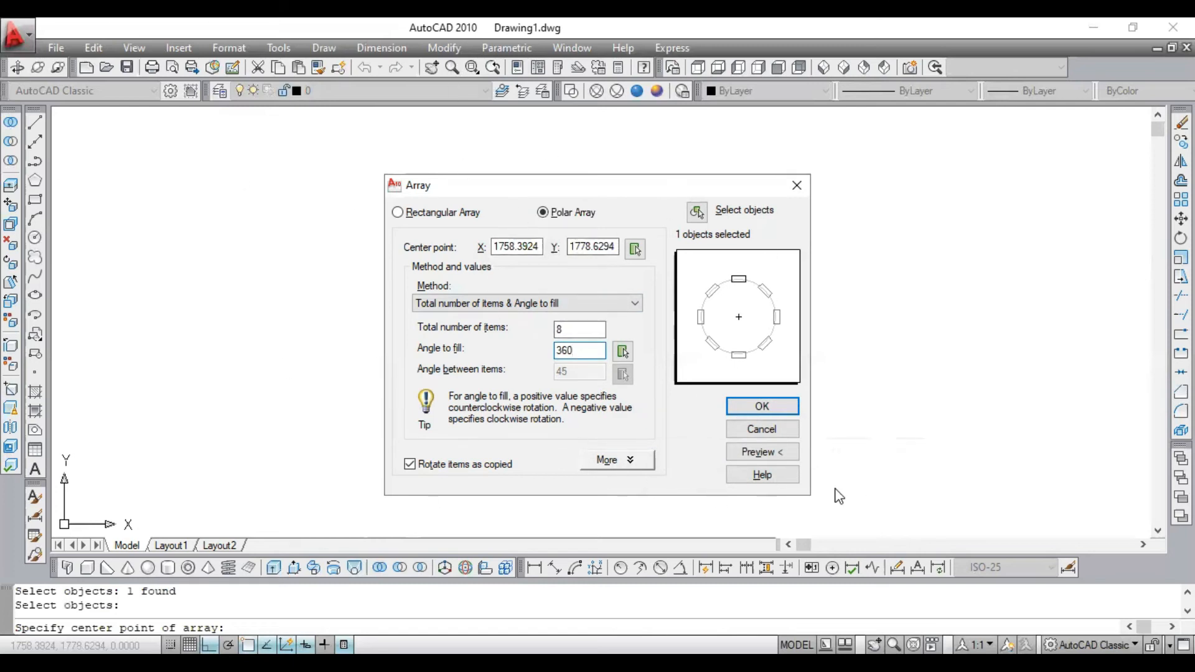
left_click(759, 453)
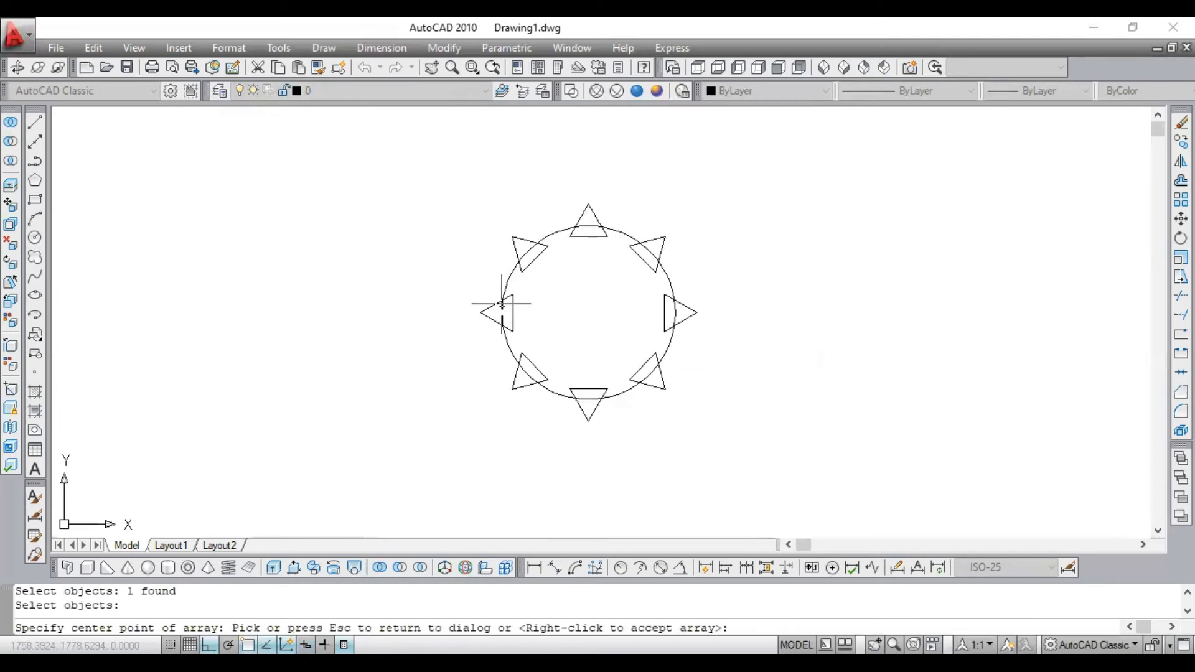
right_click(601, 280)
- Examine the arrayed triangles around the circle, up close and together with the surrounding shapes
scroll(607, 274, "down", 1)
scroll(548, 243, "up", 3)
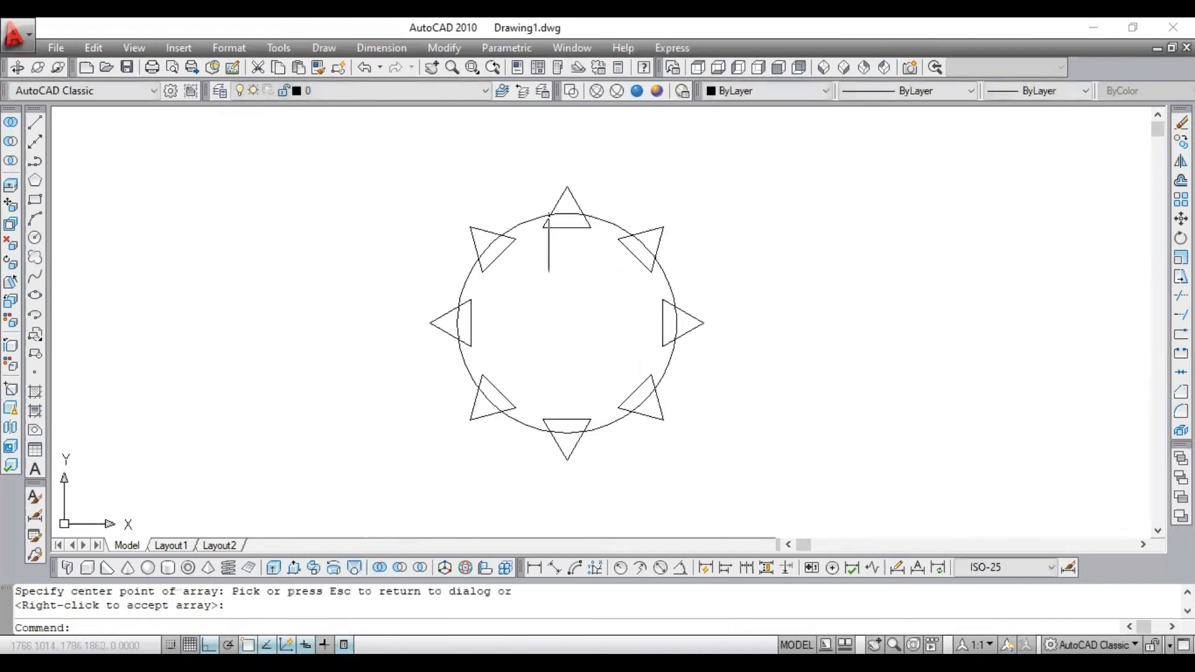
left_click(581, 196)
left_click(545, 206)
scroll(635, 293, "down", 2)
scroll(564, 345, "up", 3)
scroll(570, 339, "up", 2)
key("Escape")
scroll(640, 312, "down", 5)
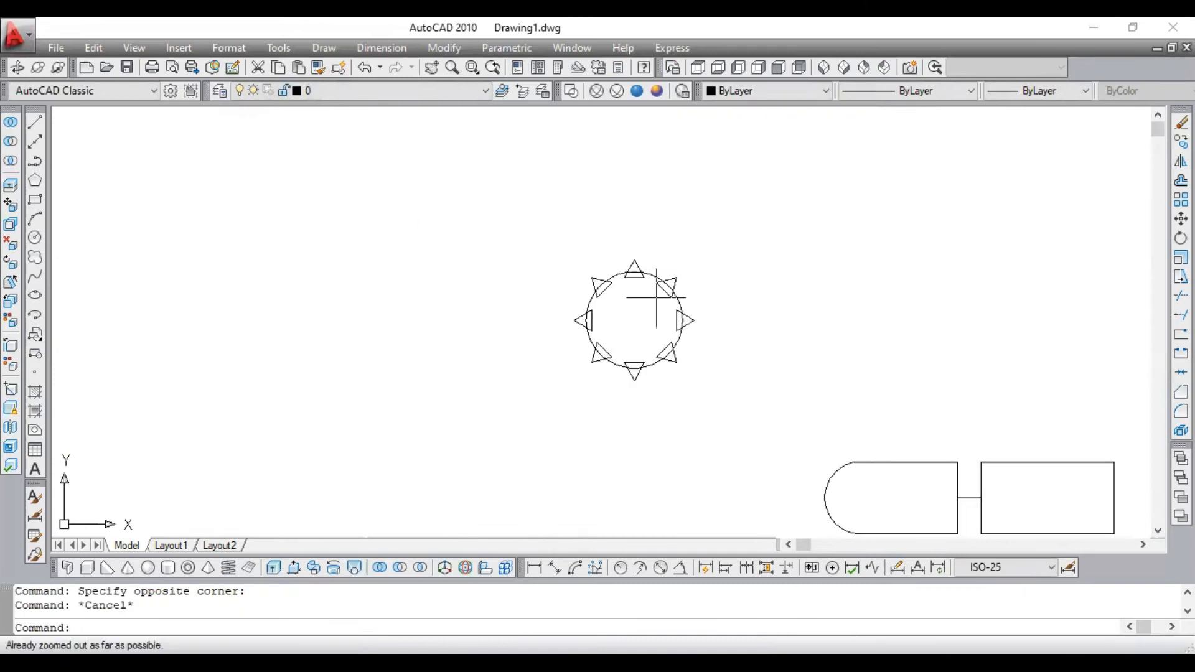
scroll(737, 278, "up", 5)
scroll(737, 278, "down", 5)
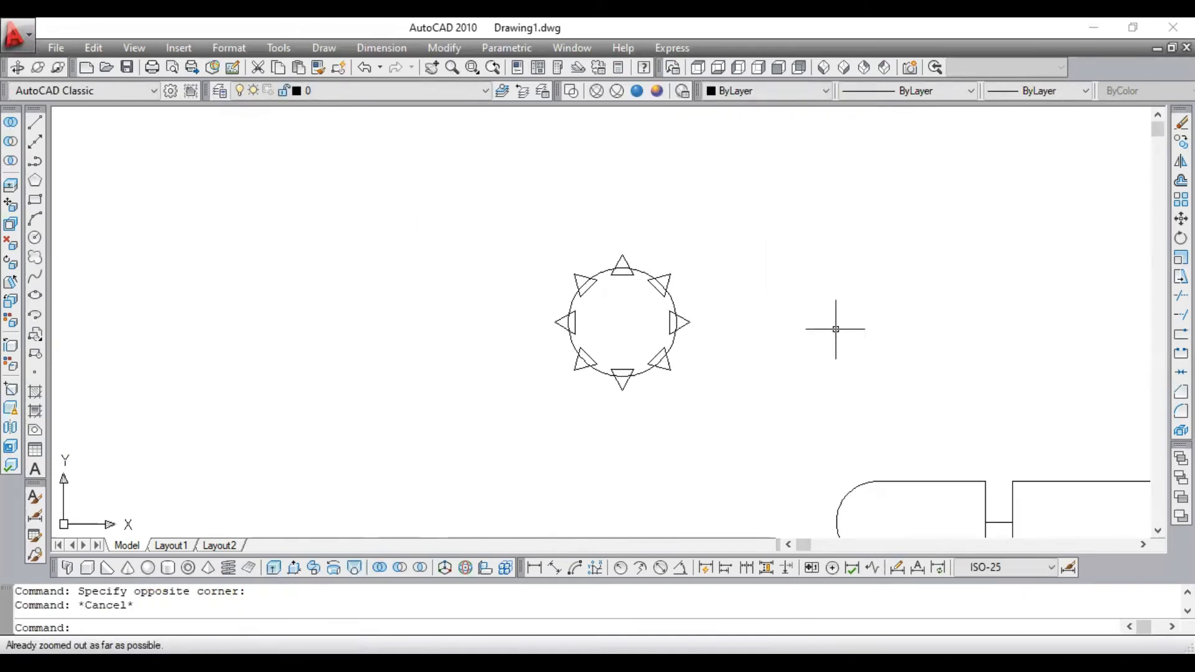
- Draw a 10 by 10 square above the circle with the arrayed triangles
left_click(35, 199)
scroll(779, 286, "up", 4)
scroll(768, 274, "down", 4)
scroll(684, 183, "up", 5)
left_click(572, 157)
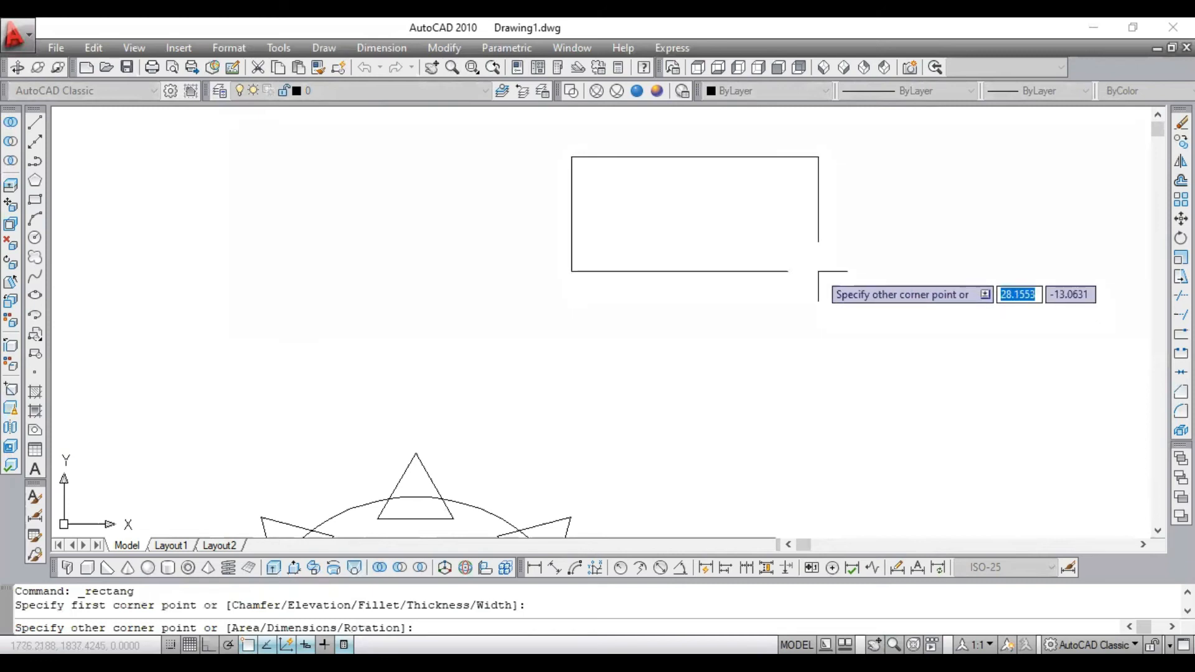
type("10")
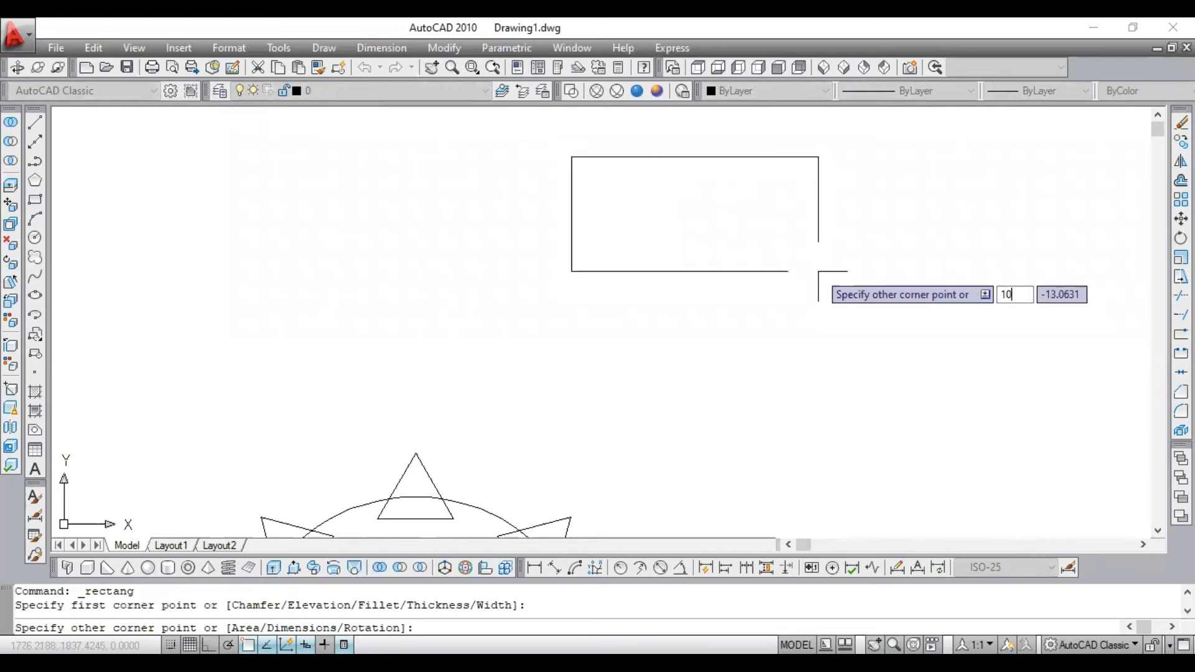
type(",10")
key("Return")
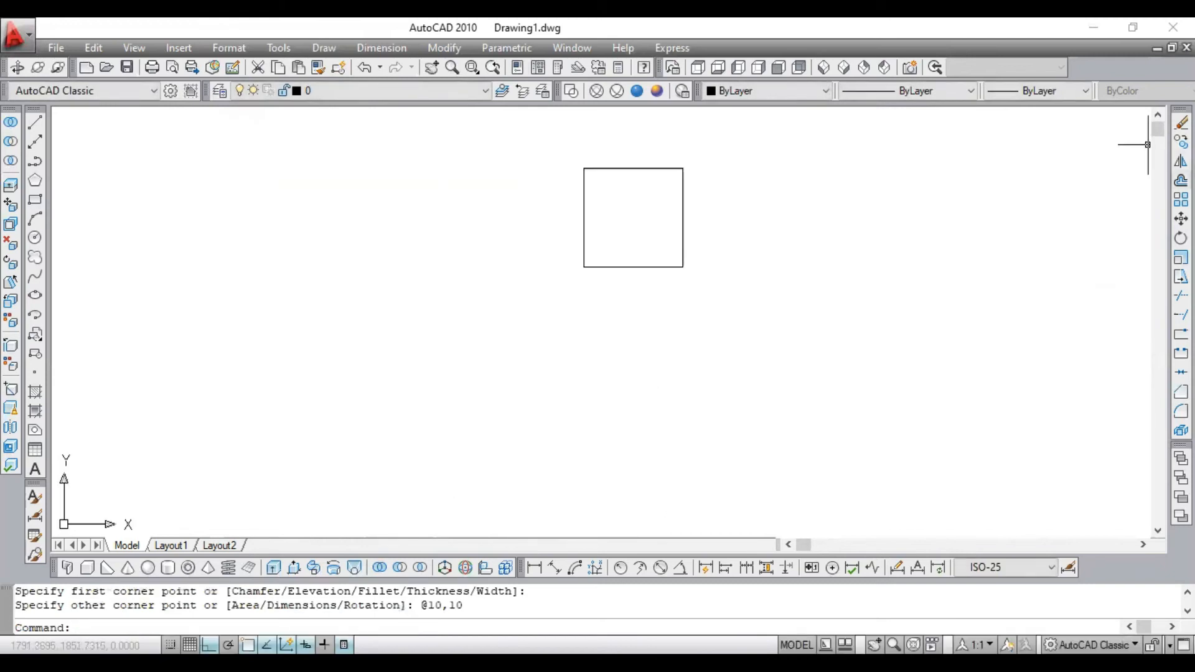
- Start an Array, choose Rectangular Array and select the new square as its object
left_click(1180, 200)
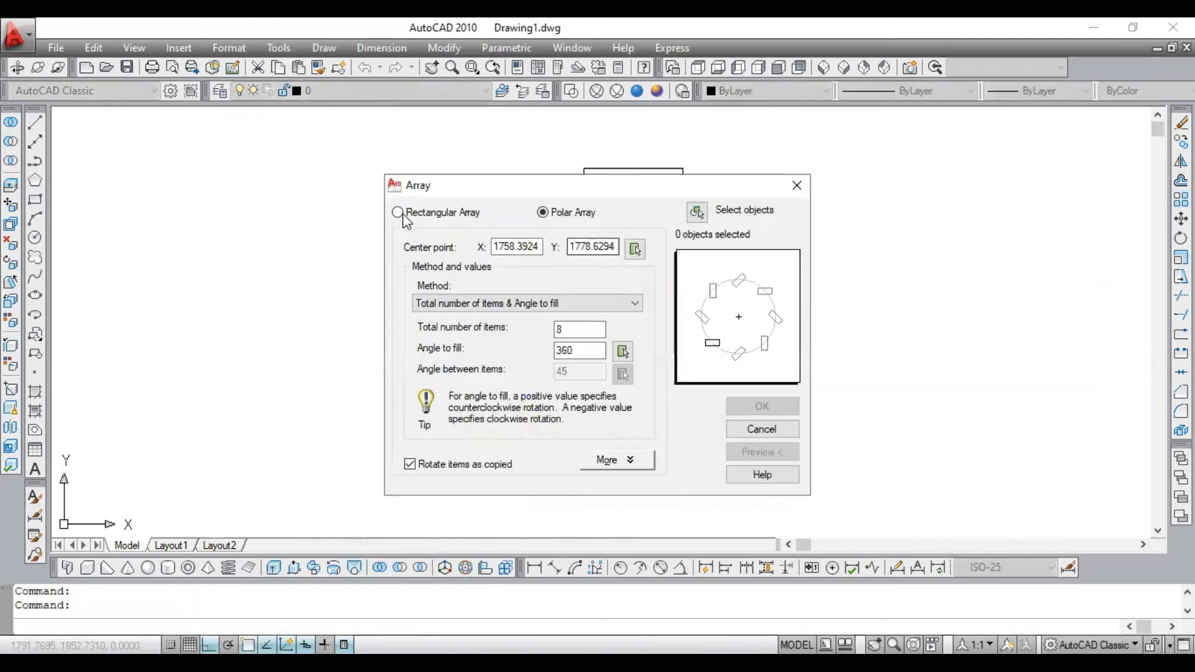
left_click(397, 213)
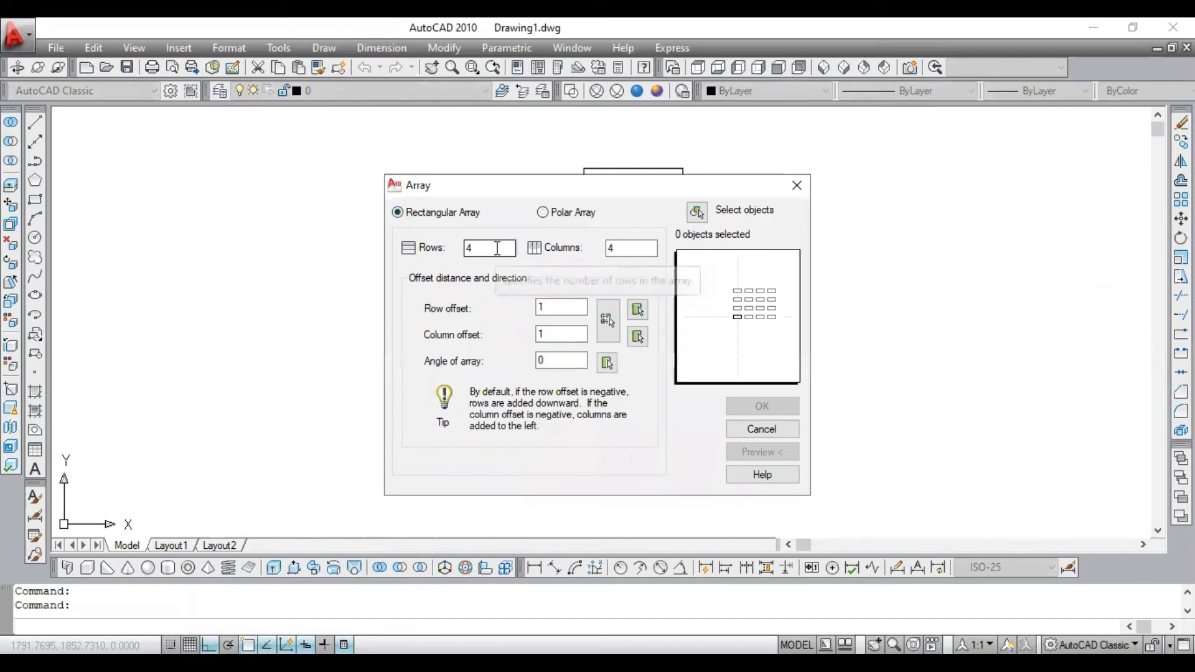
left_click_drag(496, 251, 372, 251)
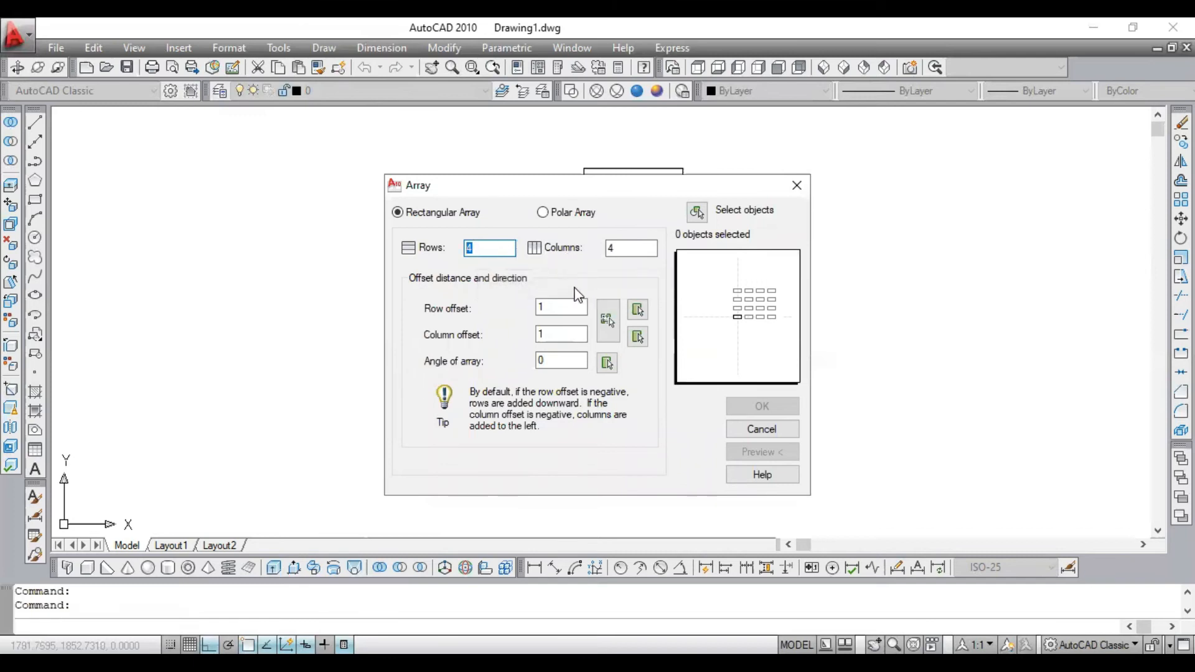
left_click(697, 218)
left_click(696, 217)
left_click(660, 204)
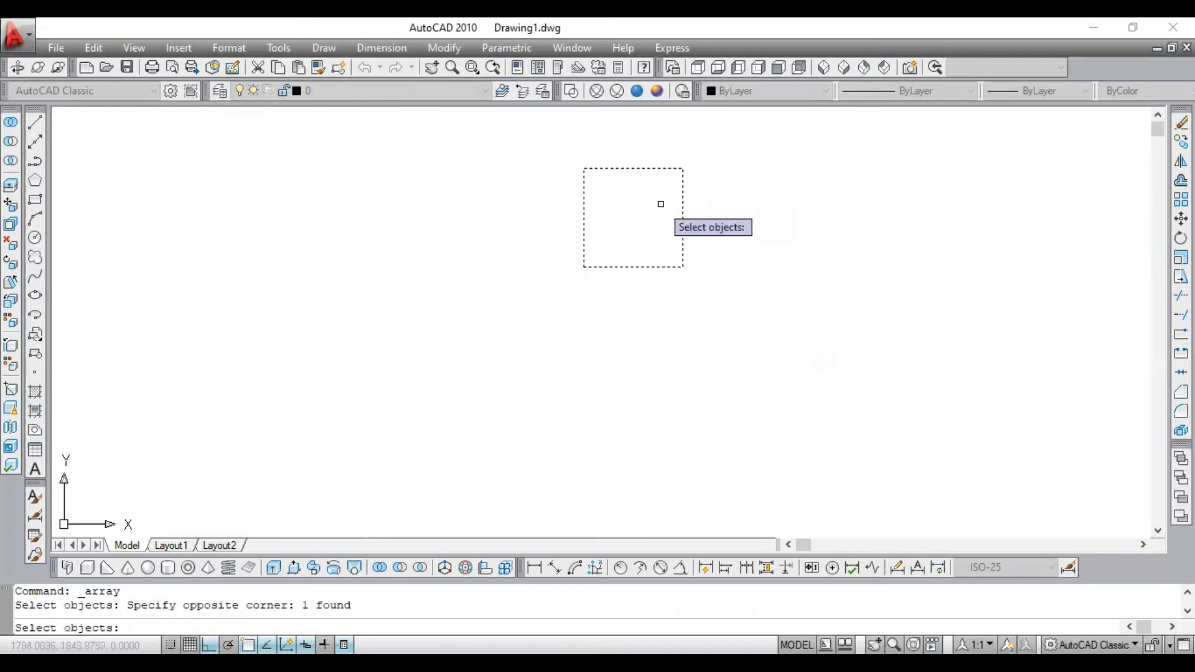
key("Return")
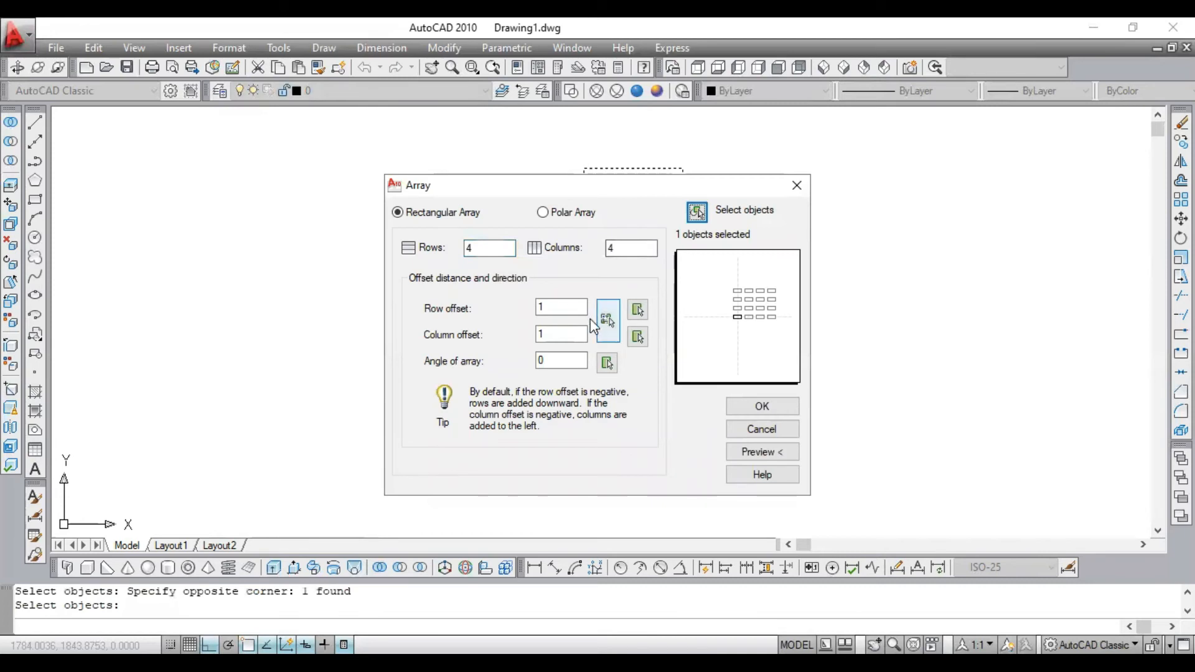
- Set the row and column offsets to 15, preview the array of 4 rows and 4 columns and accept it
double_click(550, 308)
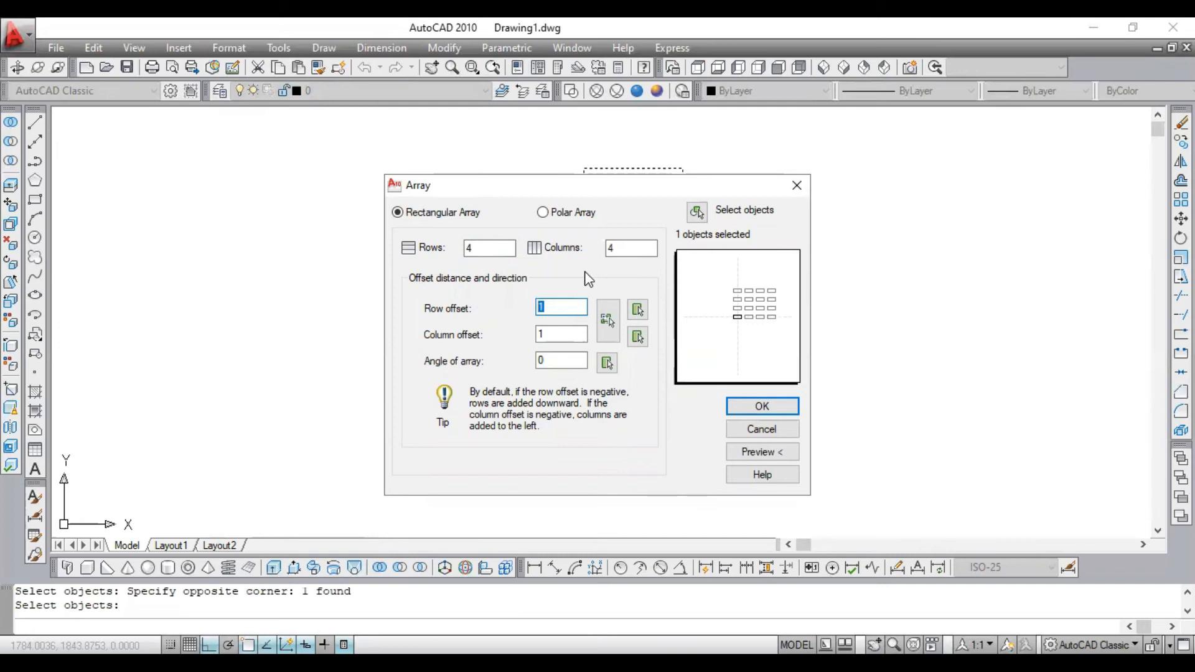
type("15")
double_click(564, 333)
type("15")
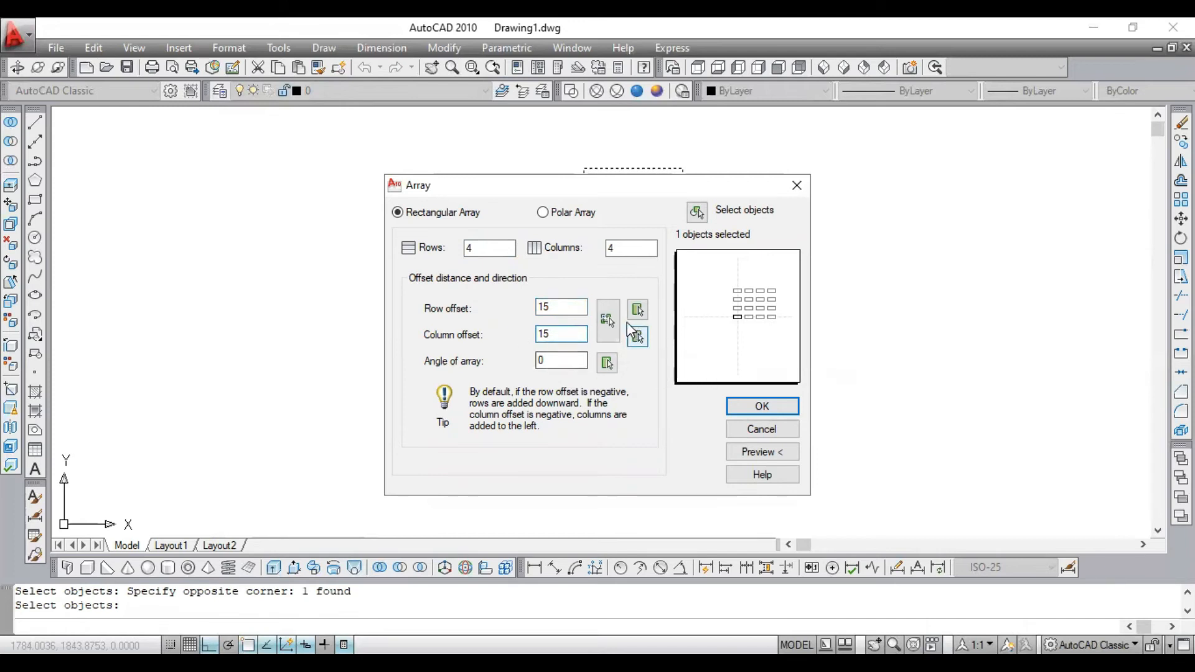
left_click(766, 452)
scroll(701, 366, "down", 5)
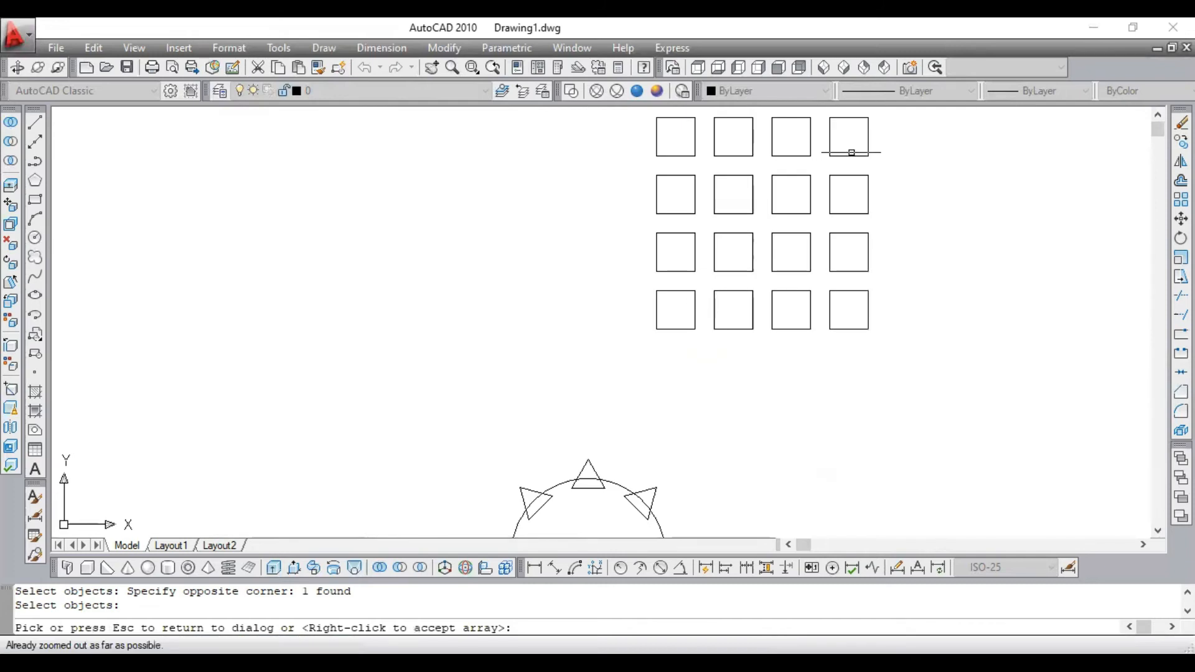
scroll(890, 140, "up", 5)
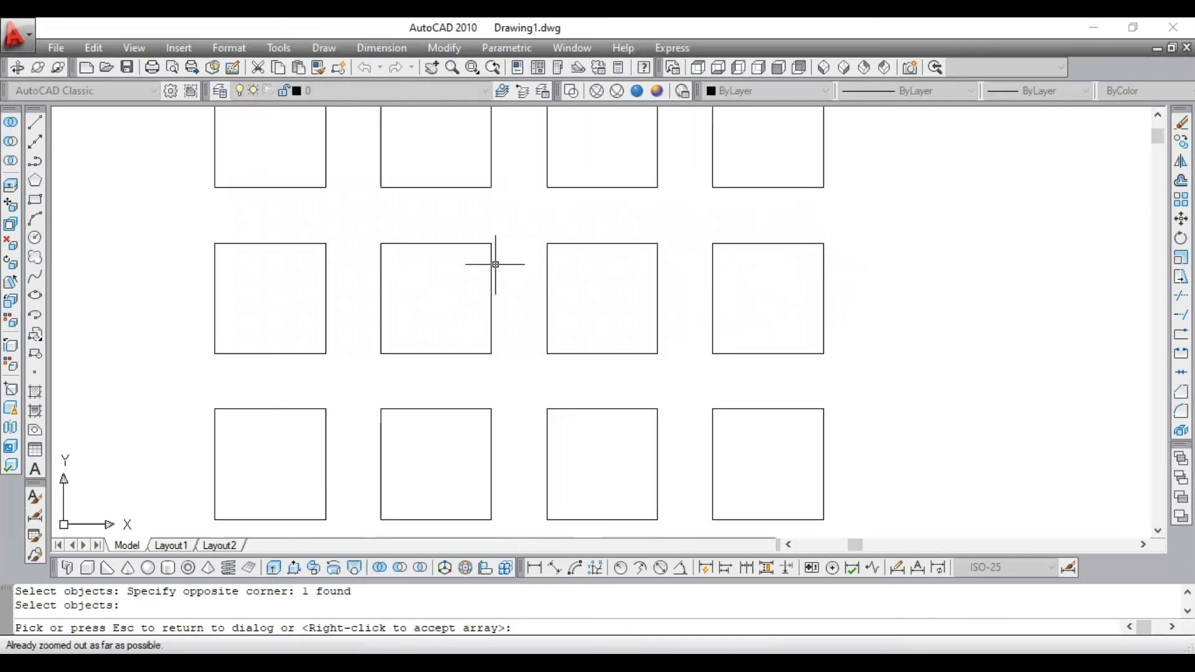
right_click(438, 267)
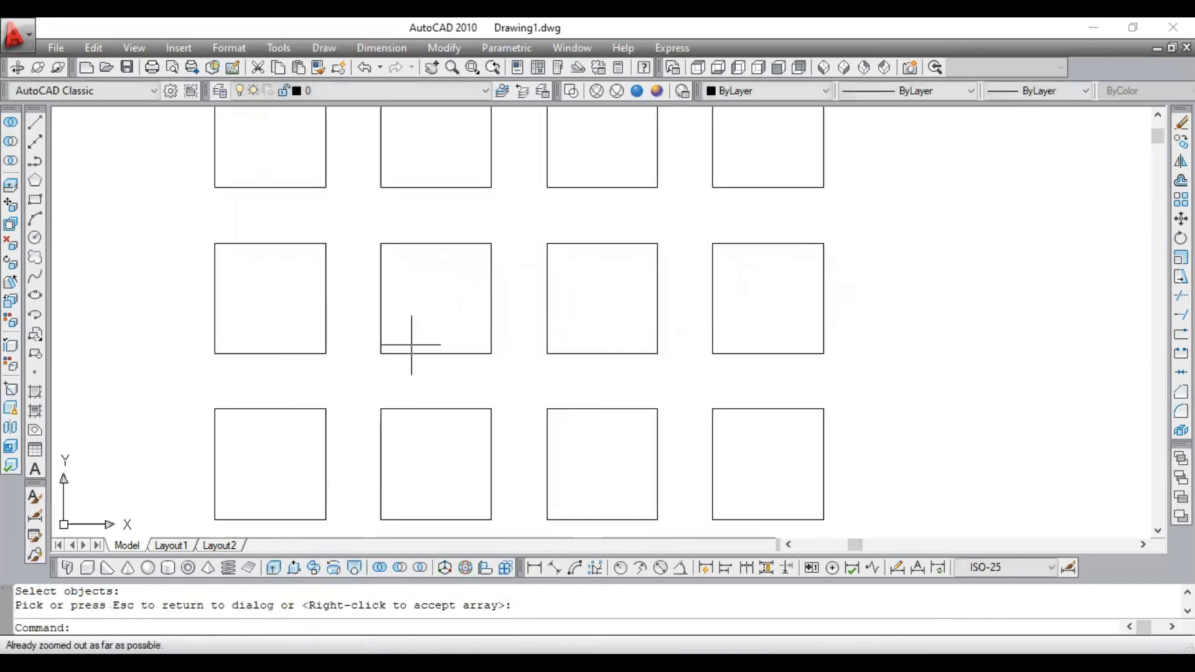
left_click(1157, 115)
left_click(1158, 116)
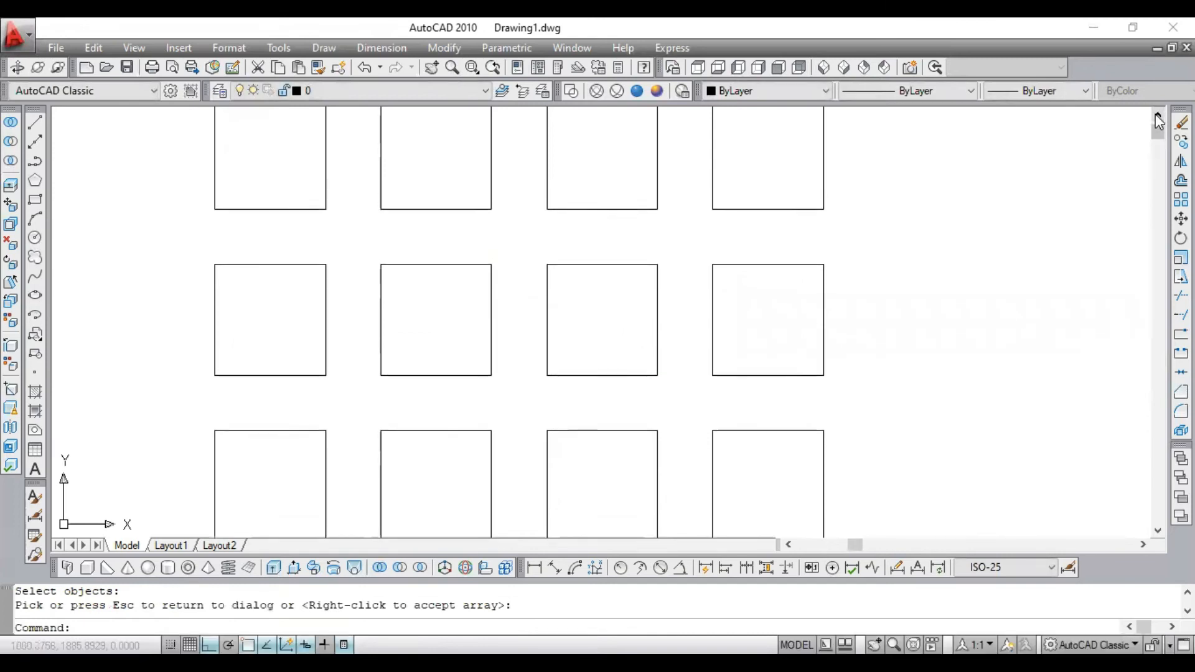
left_click(1157, 531)
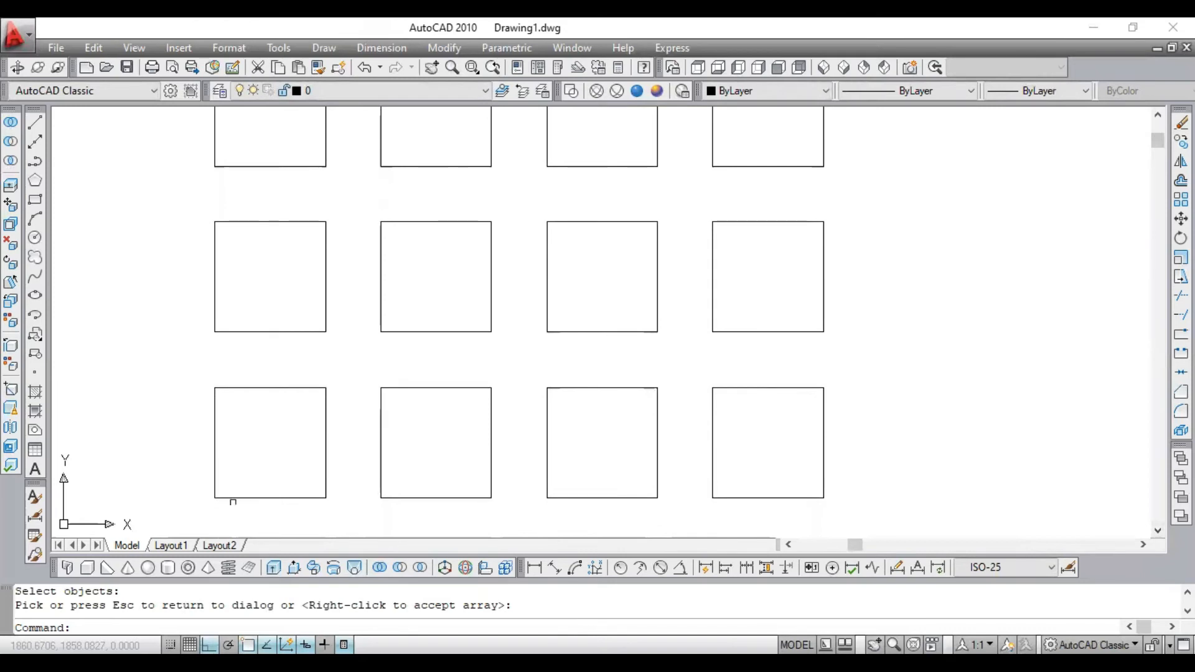
left_click(534, 567)
left_click(325, 498)
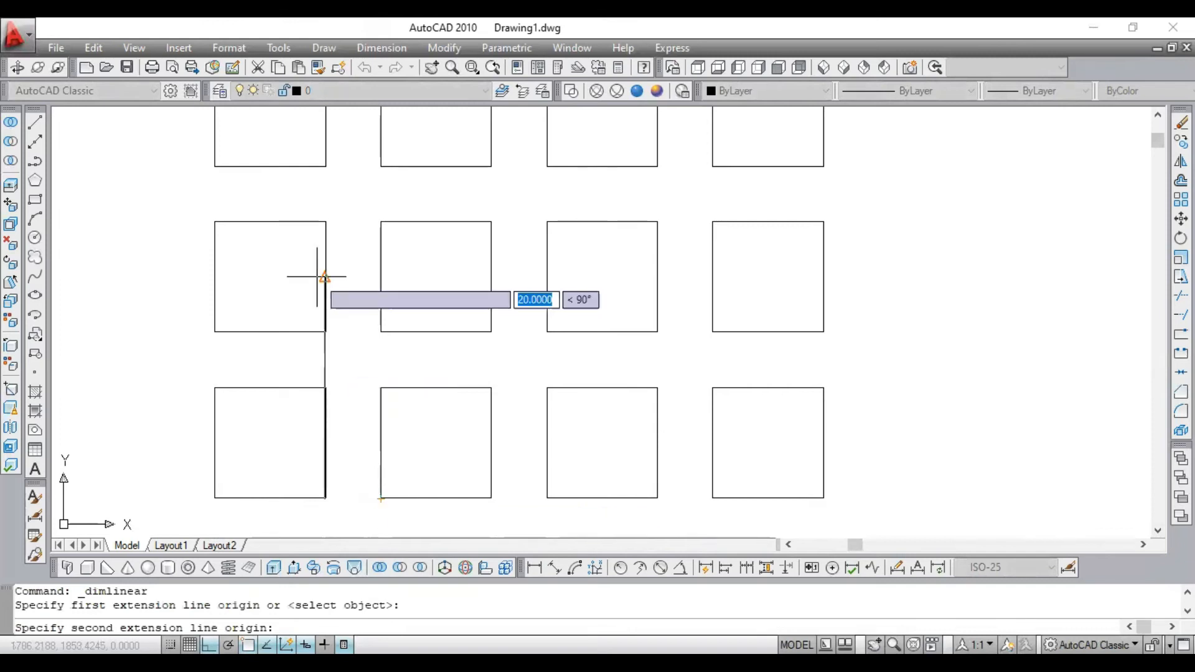
key("Escape")
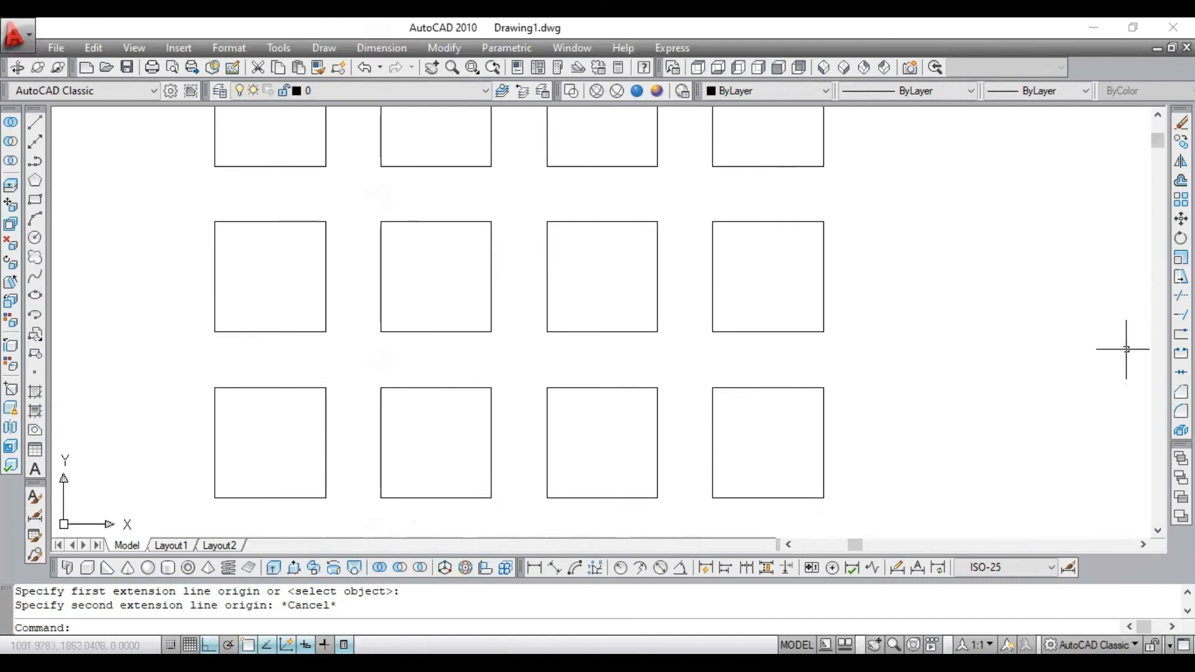
- Zoom to the drawing's extents and examine the two connected shapes, the grid of squares and the circle with its triangles
left_click_drag(1158, 142, 1159, 383)
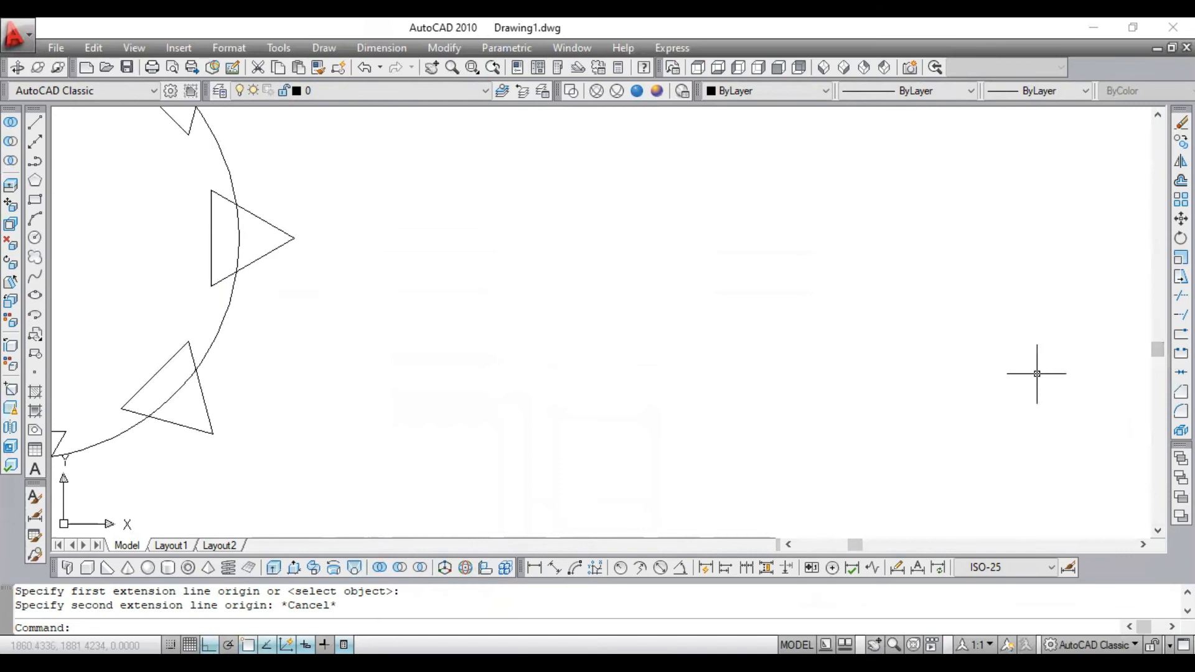
type("z")
key("Return")
type("e")
key("Return")
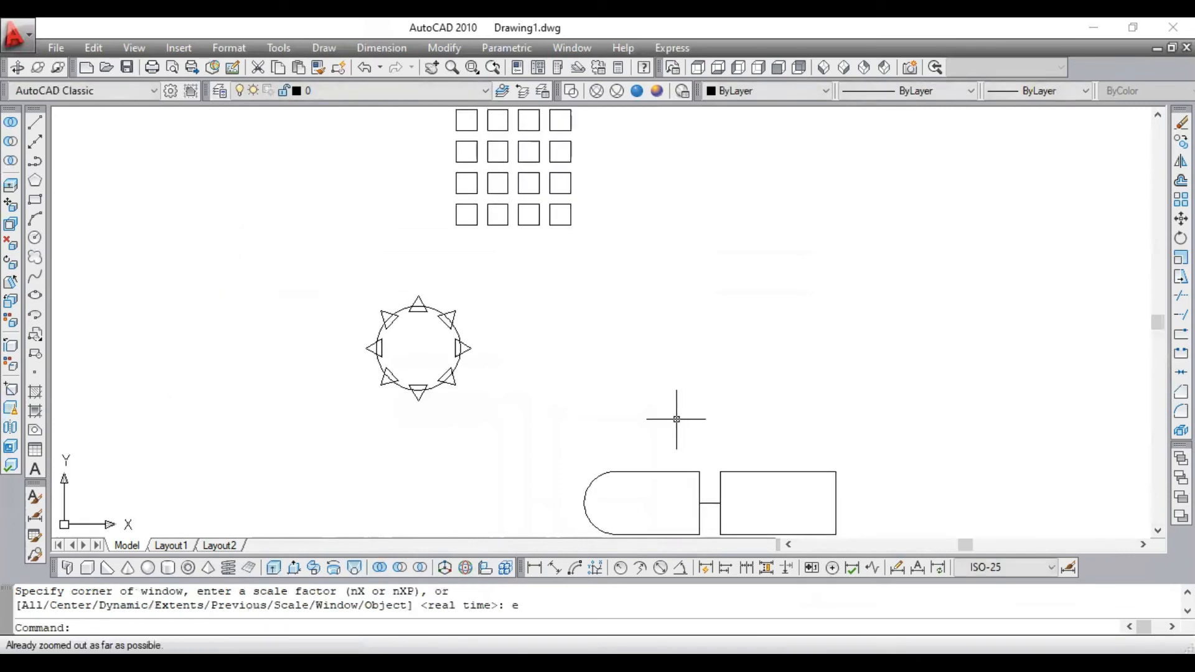
scroll(632, 526, "up", 4)
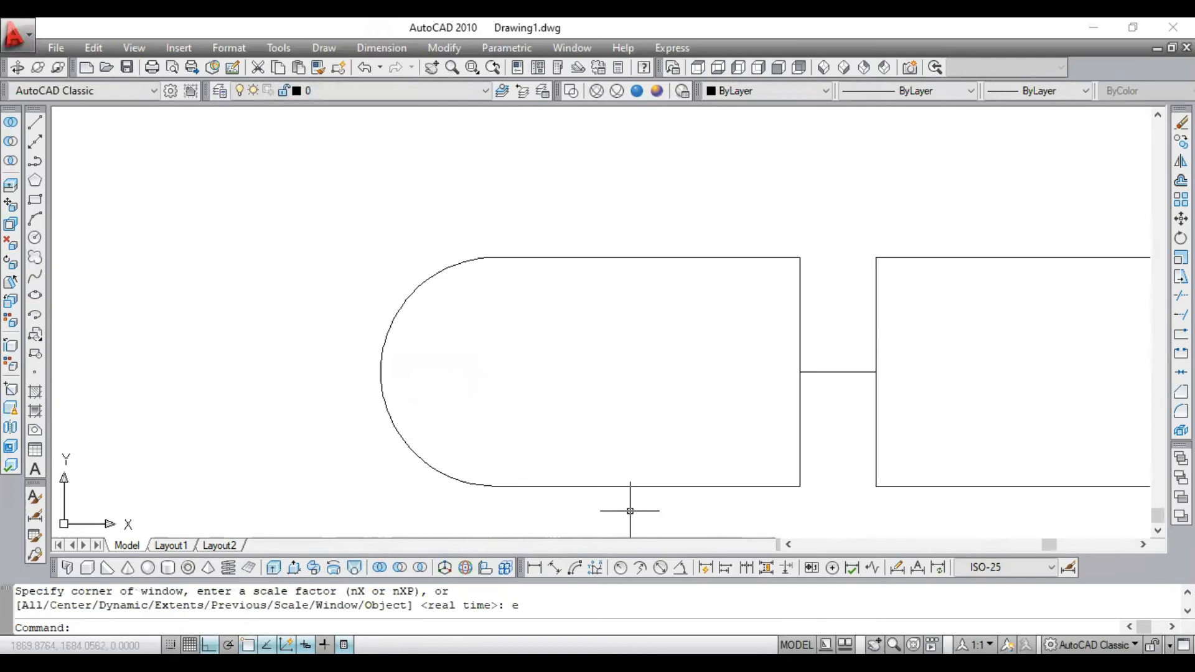
scroll(666, 400, "down", 2)
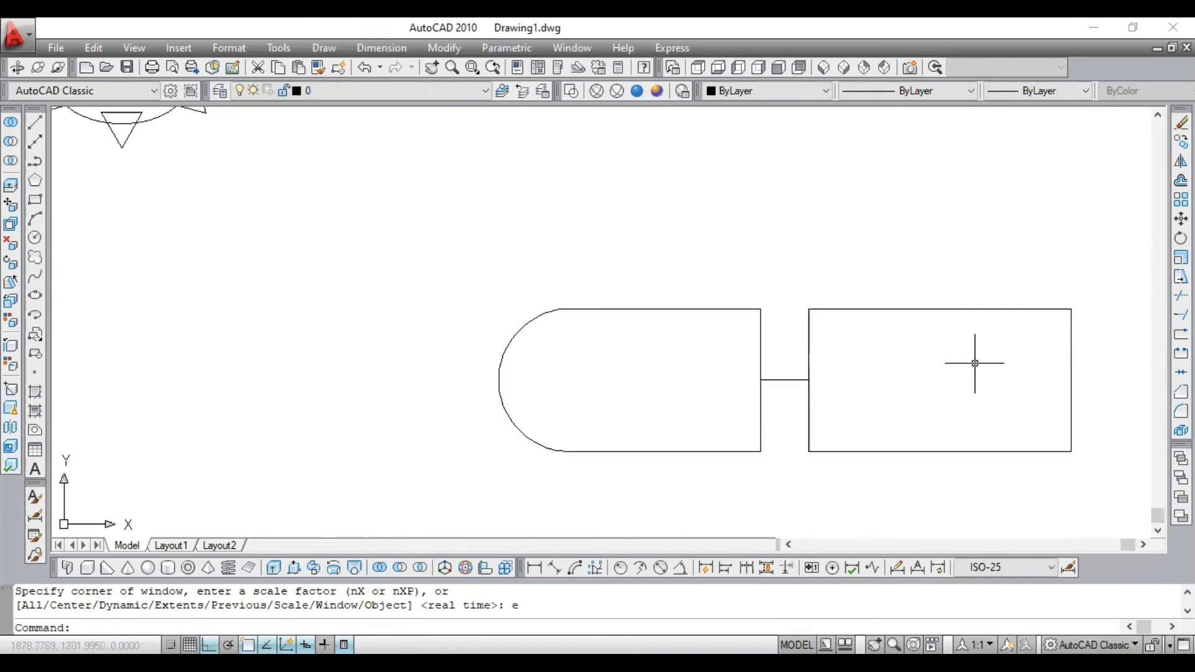
scroll(969, 386, "down", 2)
scroll(970, 386, "up", 1)
scroll(835, 341, "up", 2)
scroll(699, 325, "down", 2)
scroll(687, 327, "up", 2)
scroll(688, 327, "down", 2)
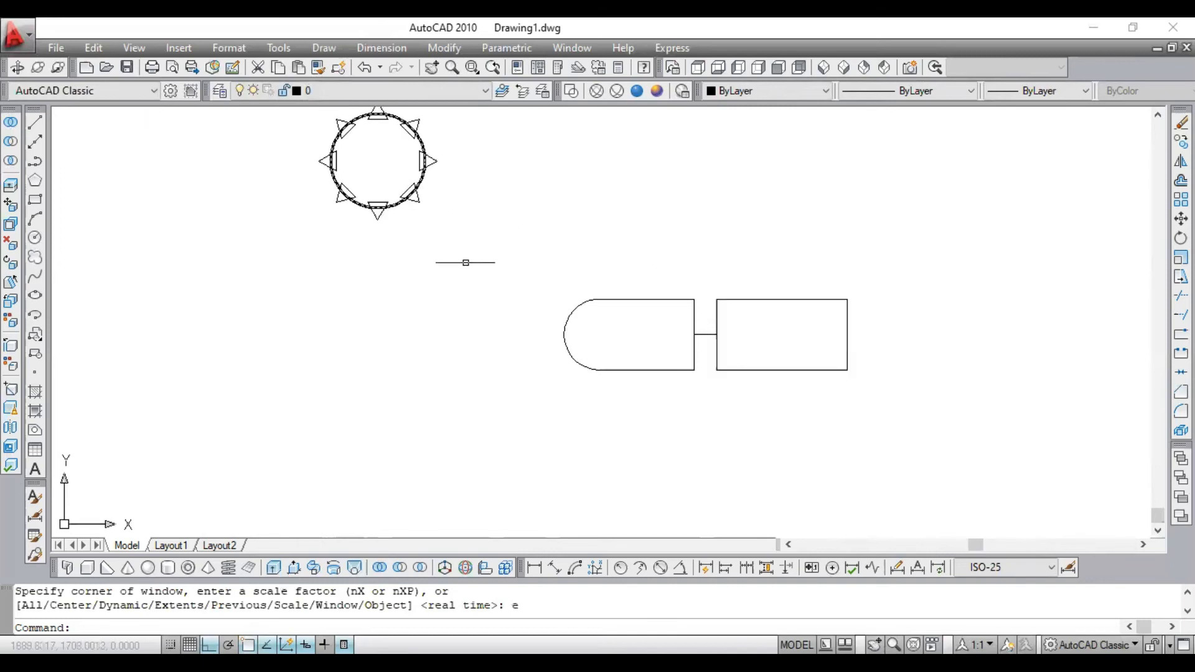
scroll(464, 260, "down", 1)
scroll(381, 160, "up", 2)
scroll(424, 176, "up", 3)
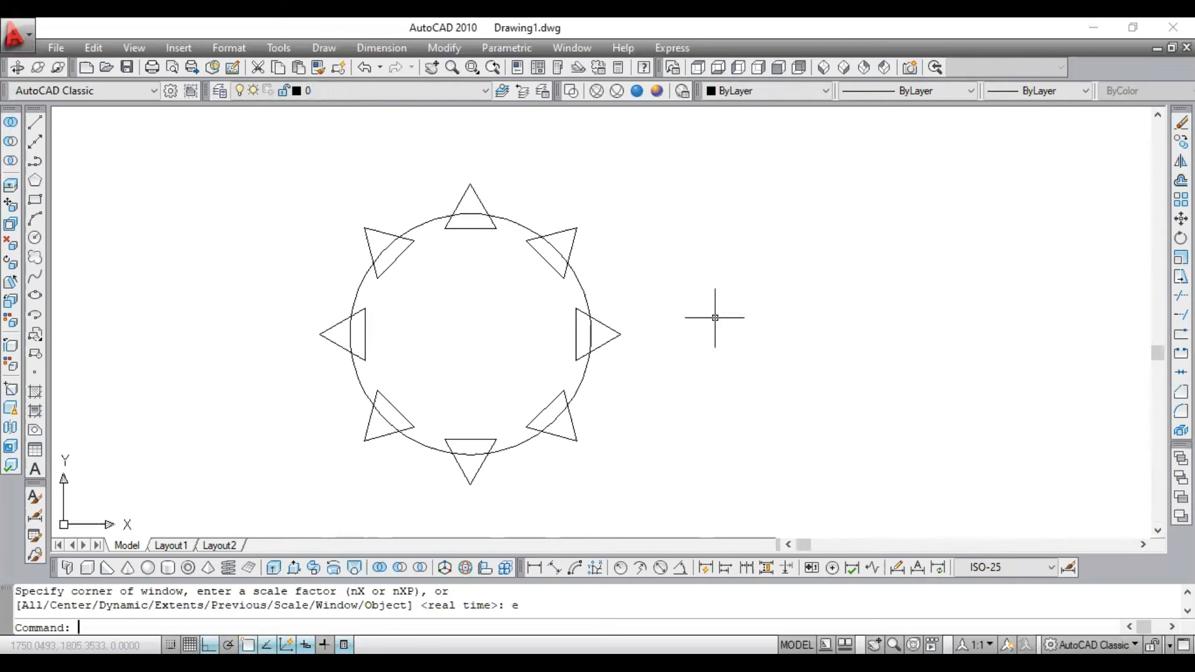
- Erase the three upper triangles and the two side triangles around the circle, keeping the three lower ones
type("e")
key("Return")
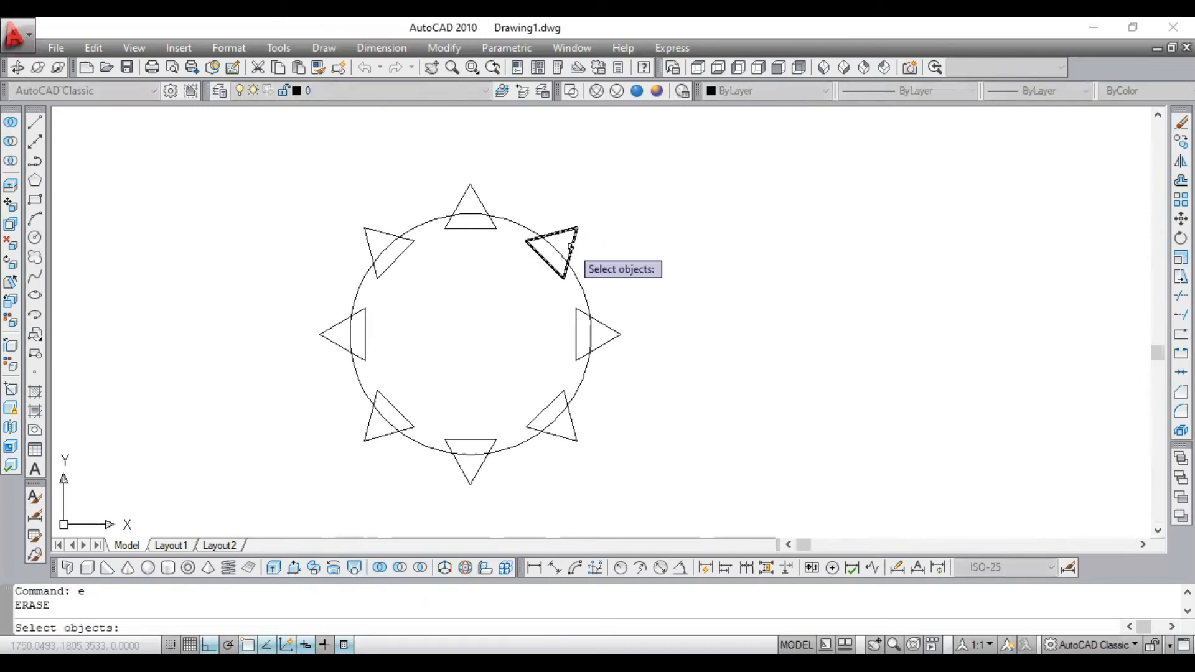
left_click(571, 247)
left_click(478, 199)
left_click(375, 235)
left_click(332, 328)
left_click(622, 335)
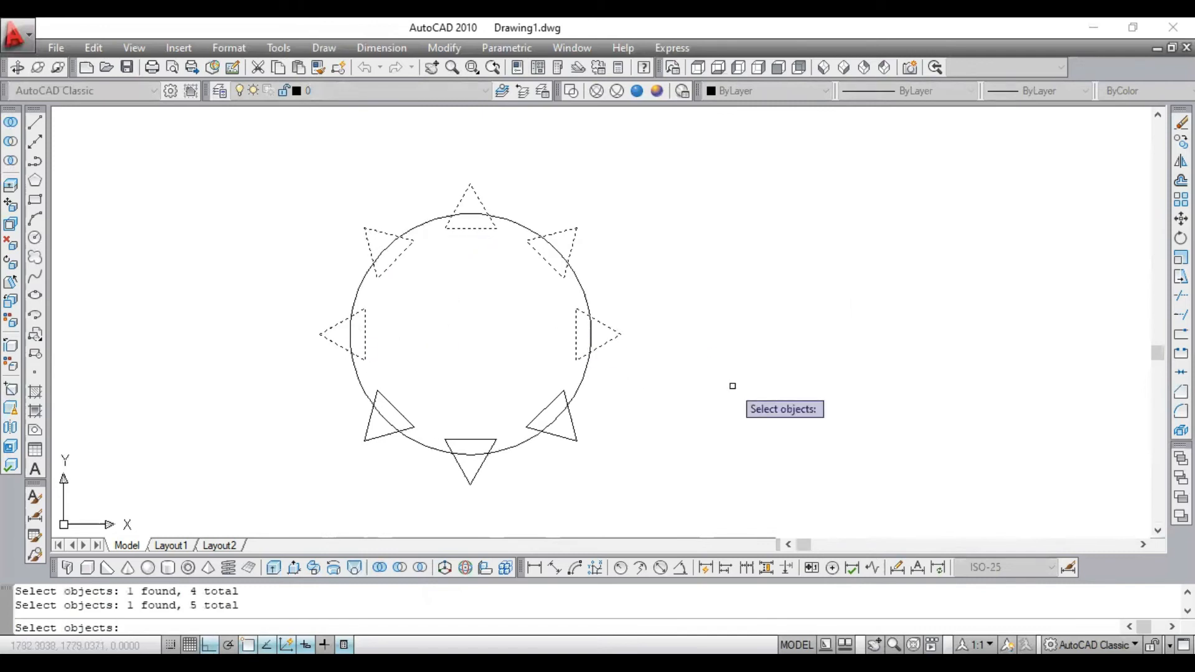
key("Return")
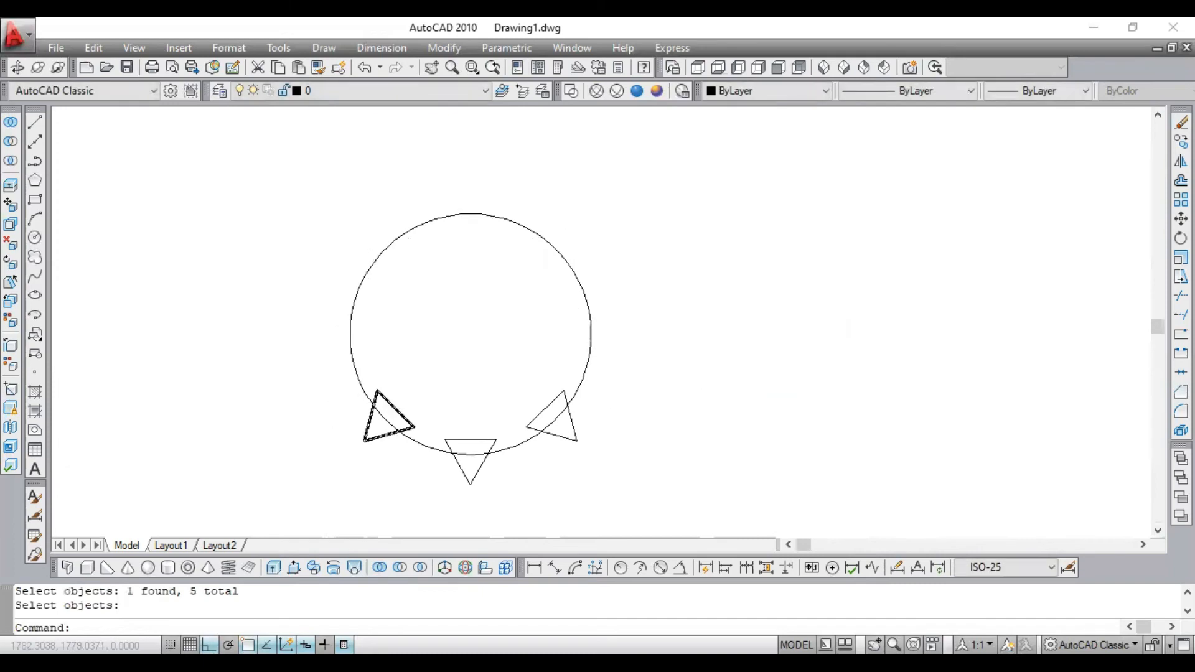
scroll(376, 398, "down", 3)
scroll(386, 398, "up", 3)
scroll(405, 375, "down", 3)
scroll(405, 376, "up", 2)
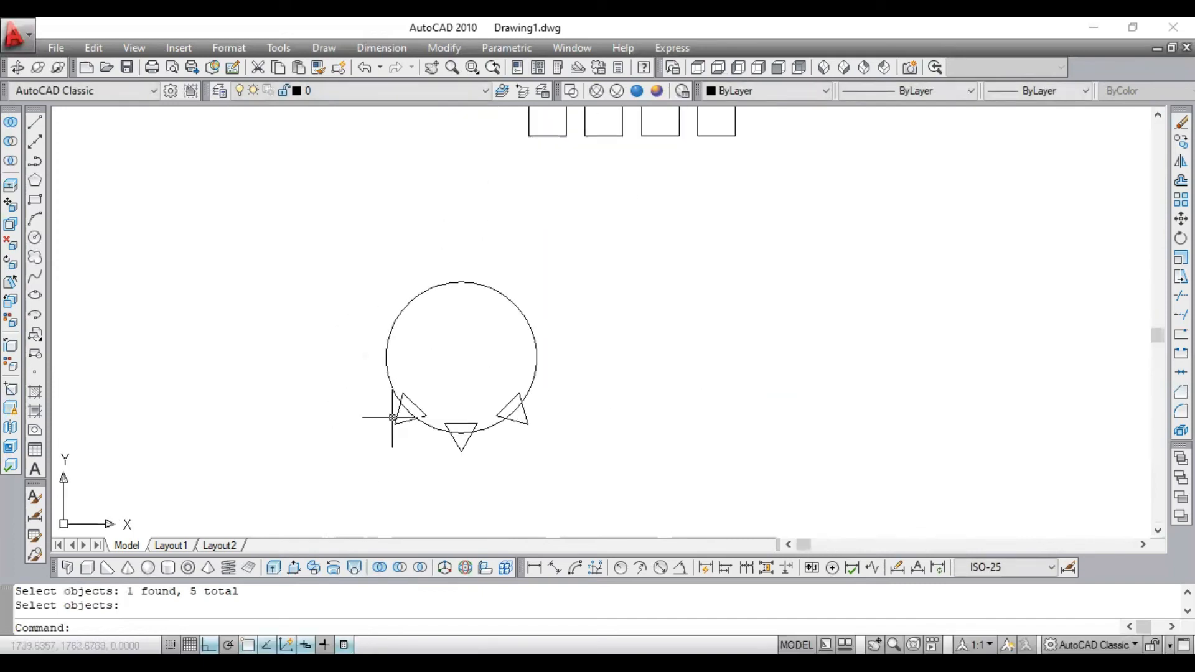
scroll(366, 473, "down", 1)
scroll(368, 477, "up", 3)
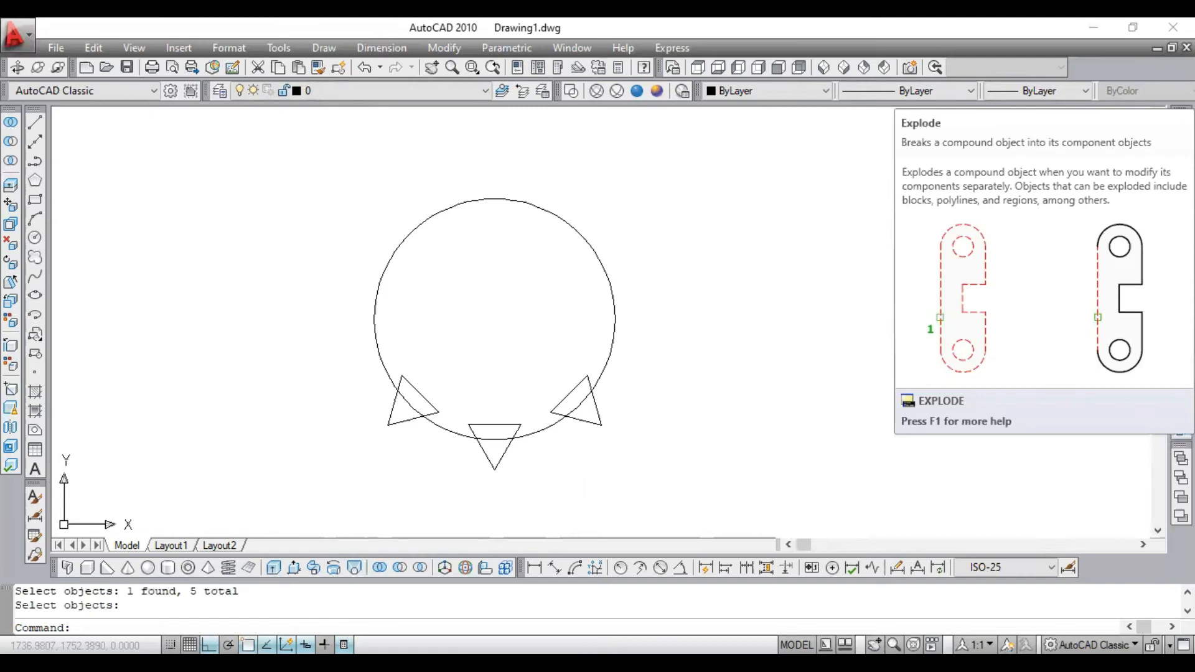
- Bring the two connected shapes into view and select the plain rectangle to check its object type, clearing the selection after
scroll(815, 380, "down", 4)
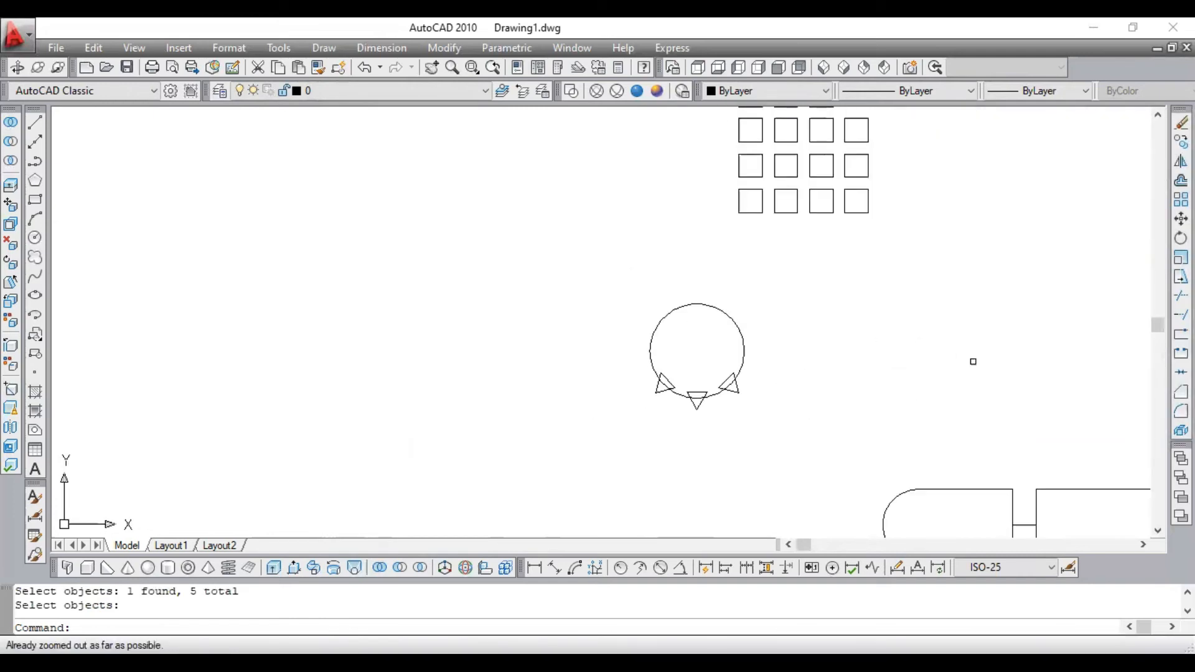
left_click_drag(808, 544, 964, 545)
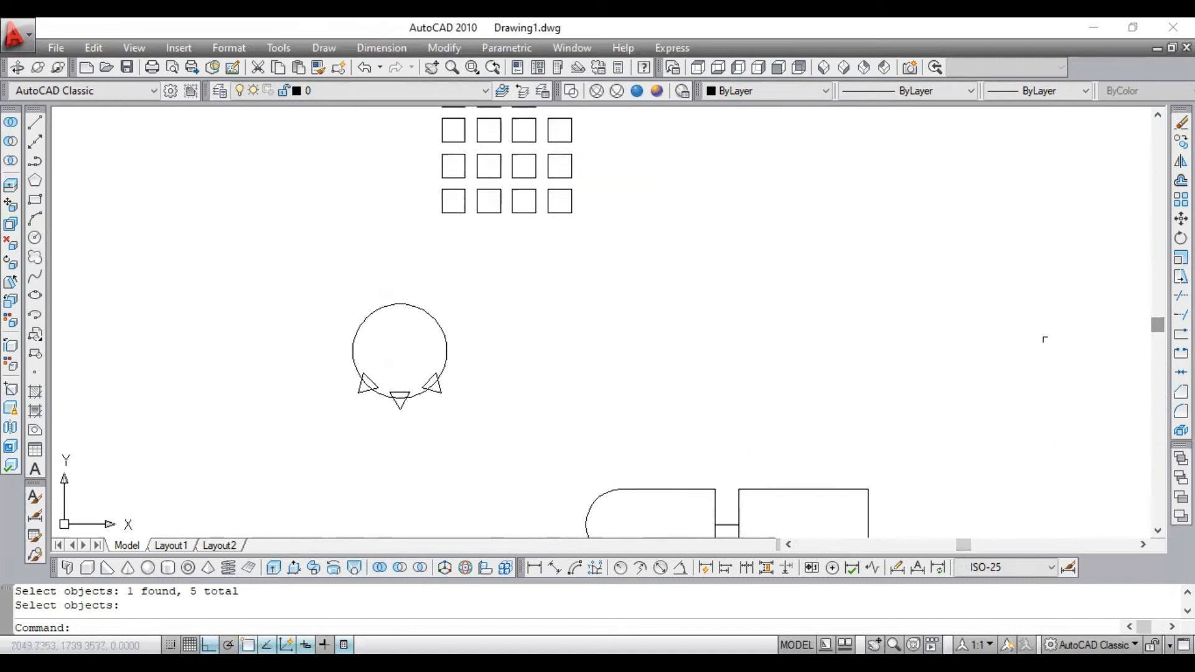
left_click_drag(1159, 320, 1156, 539)
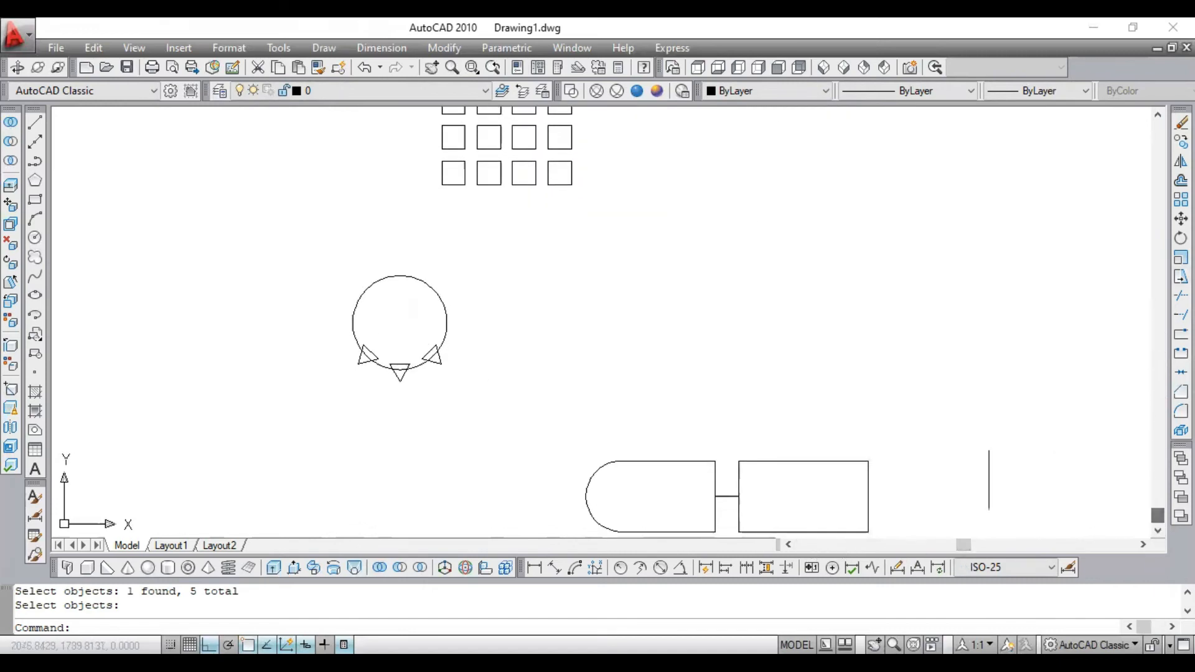
scroll(843, 536, "up", 6)
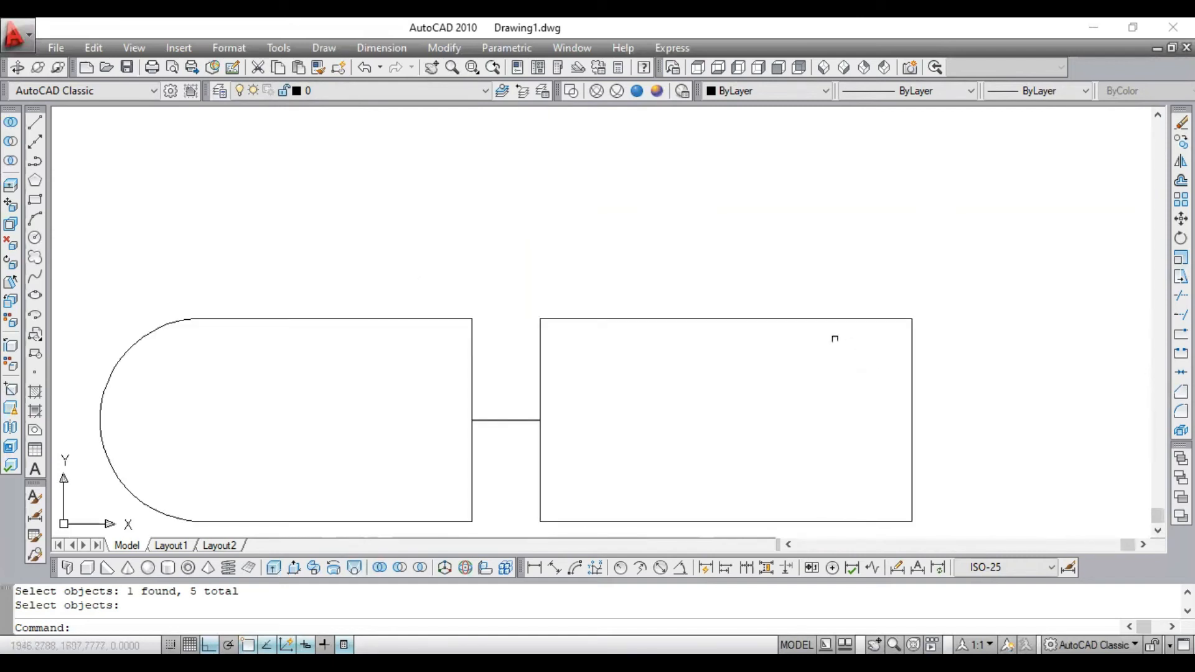
left_click(803, 318)
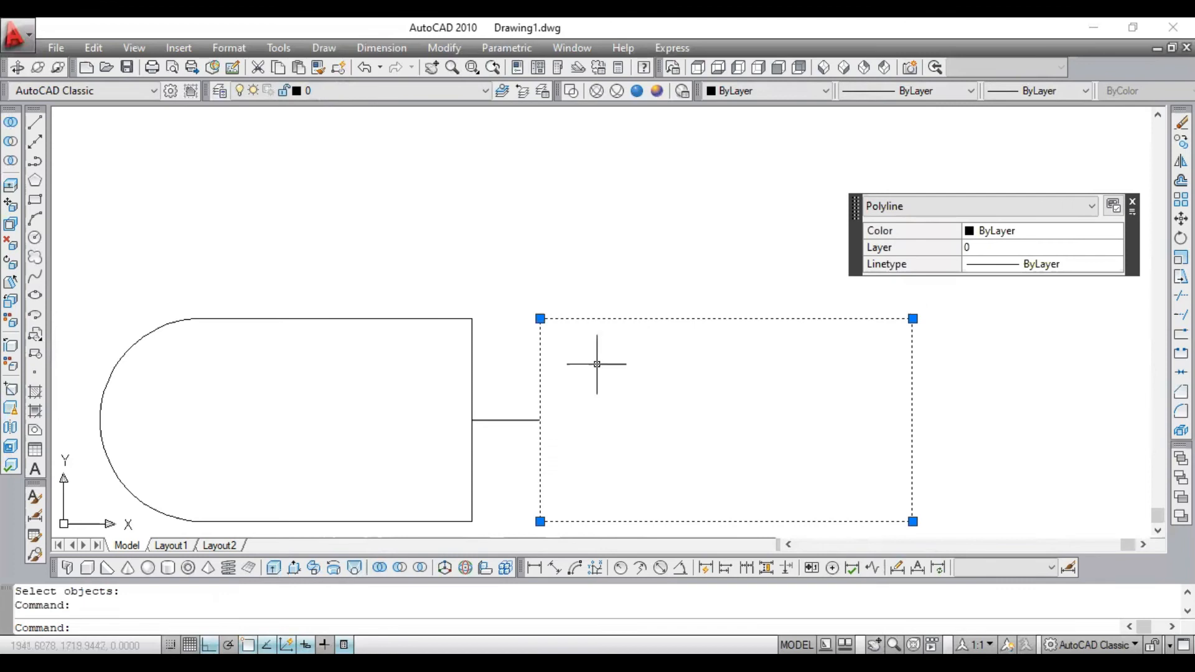
key("Escape")
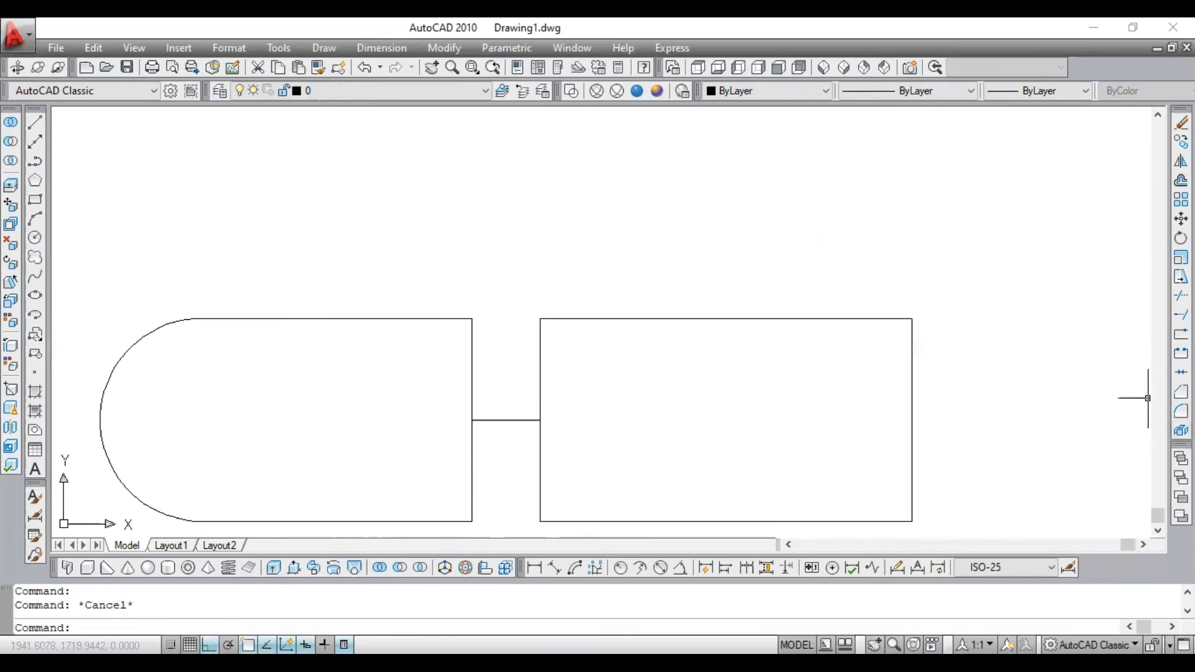
- Explode the plain rectangle connected to the rounded shape into separate lines
left_click(1181, 430)
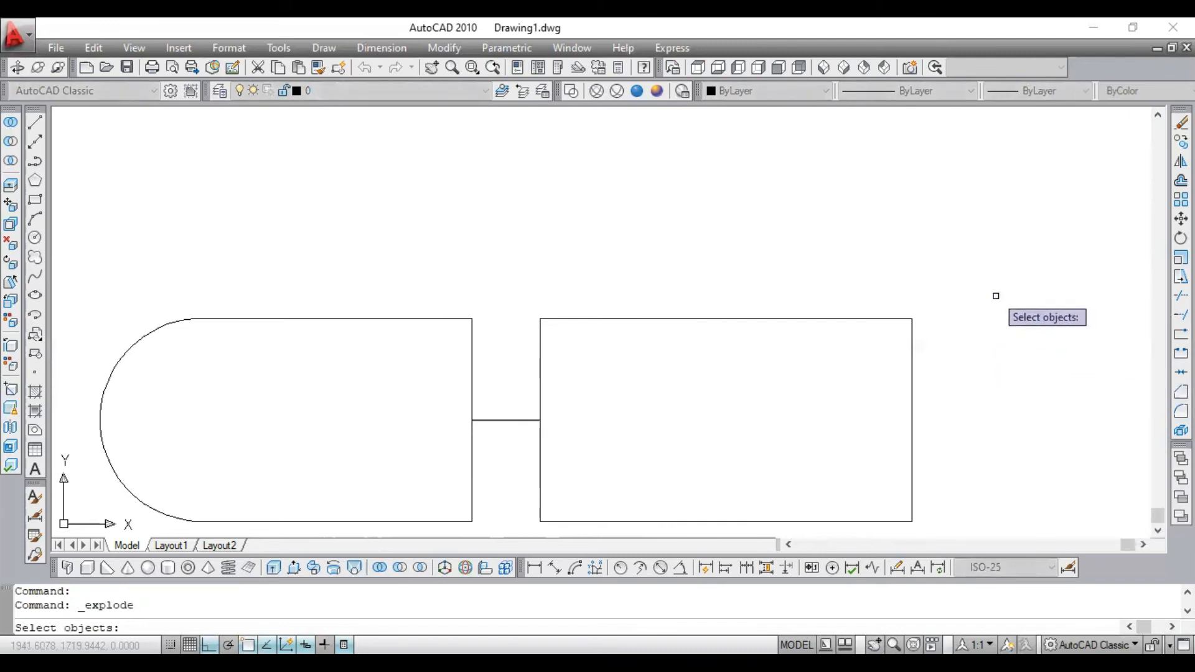
type("x")
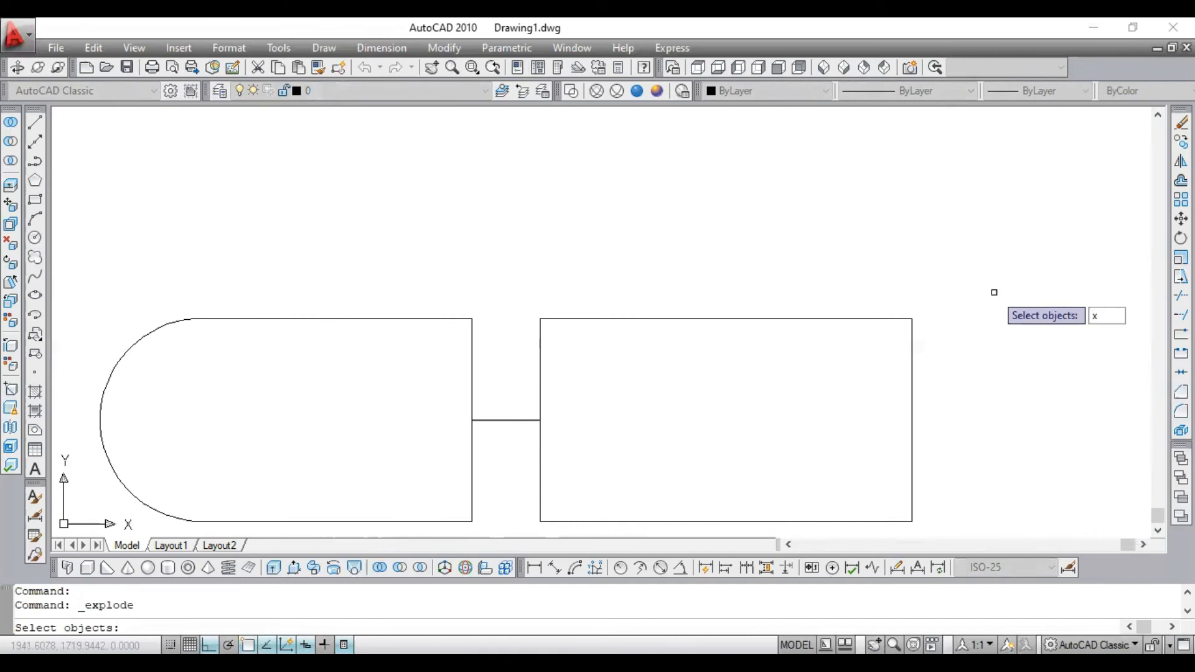
key("Escape")
type("x")
key("Return")
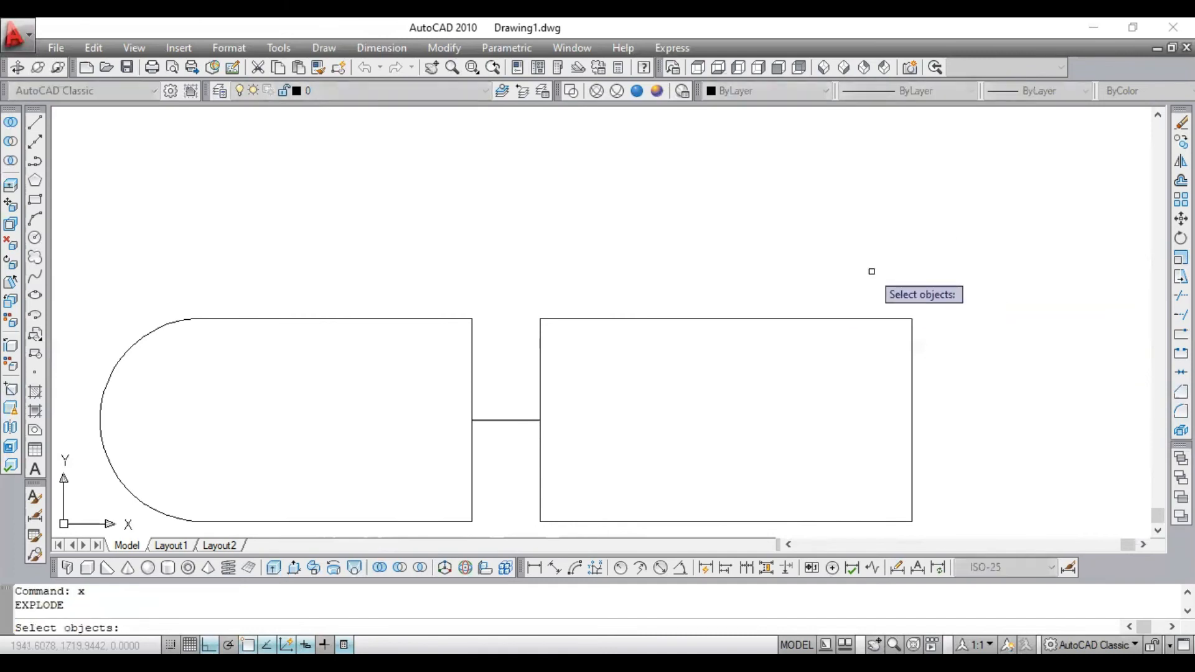
left_click(894, 263)
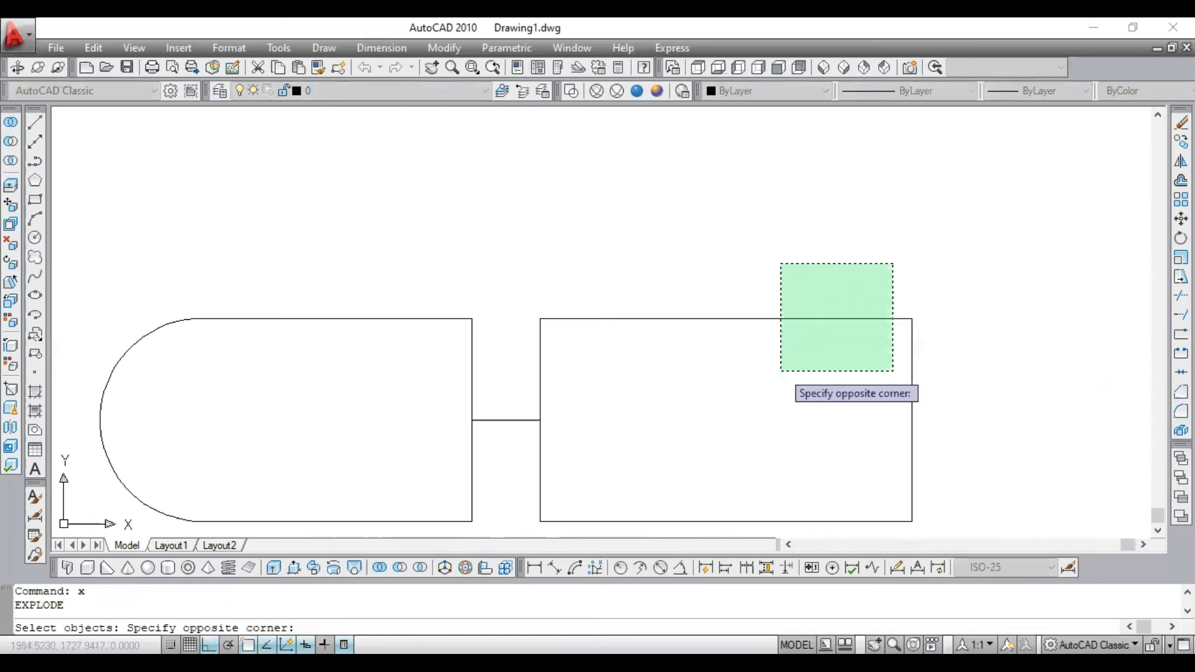
left_click(756, 362)
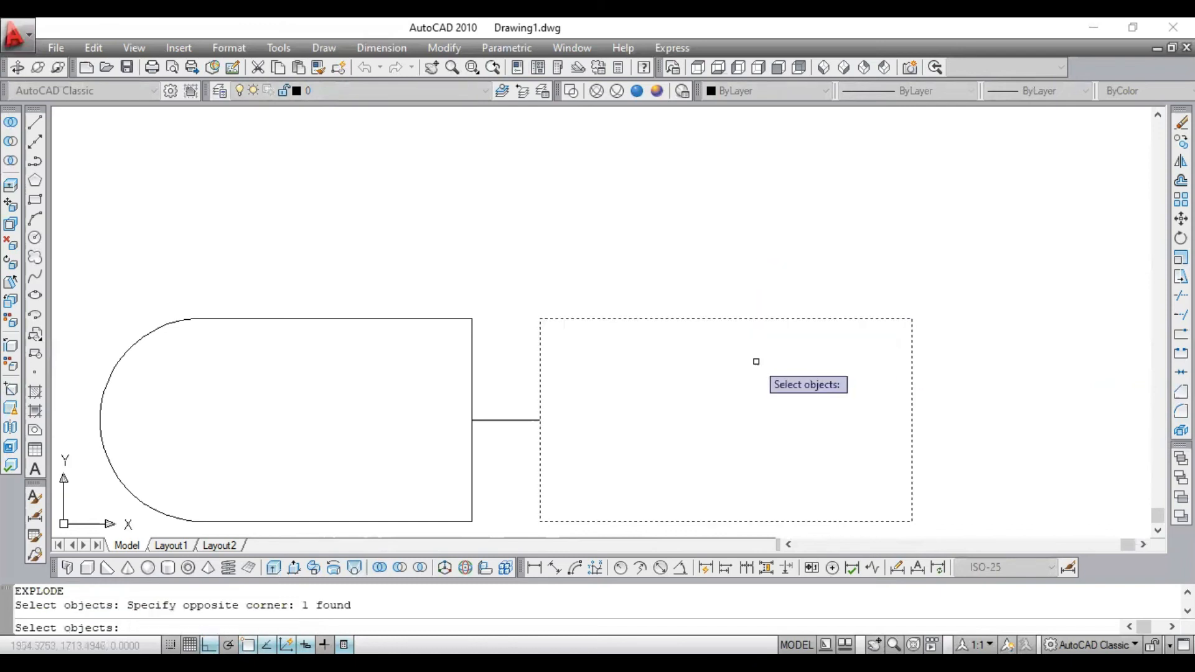
key("Return")
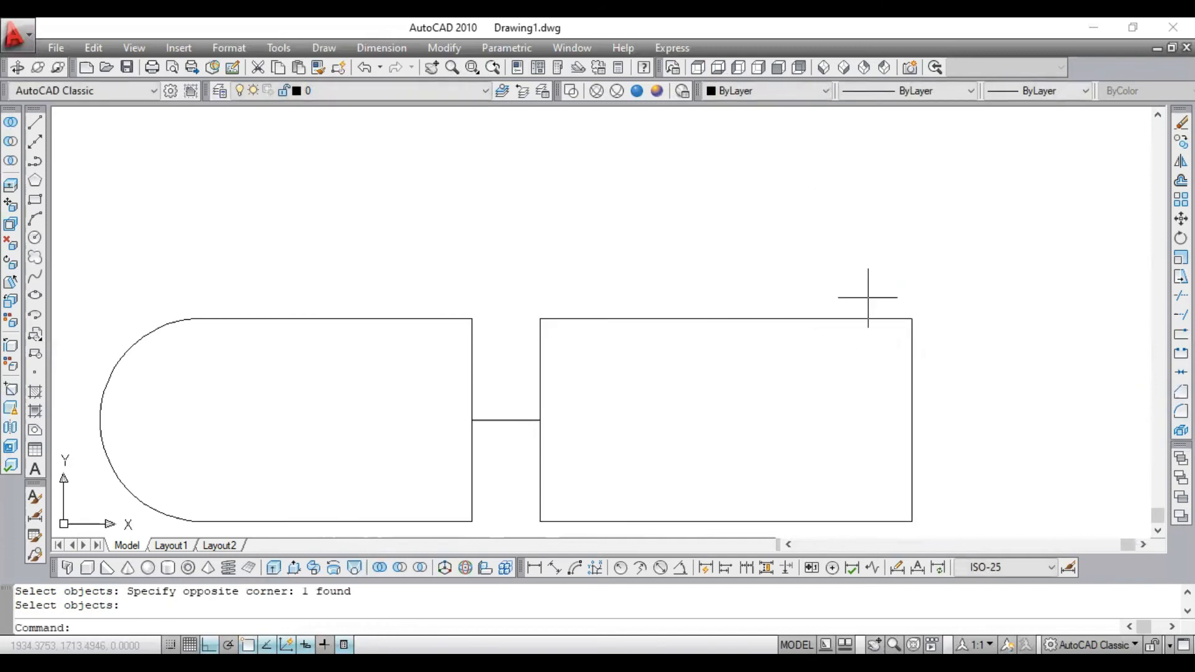
- Move the exploded rectangle's upper line above the shape by its midpoint, and undo both the move and the explode
left_click(861, 318)
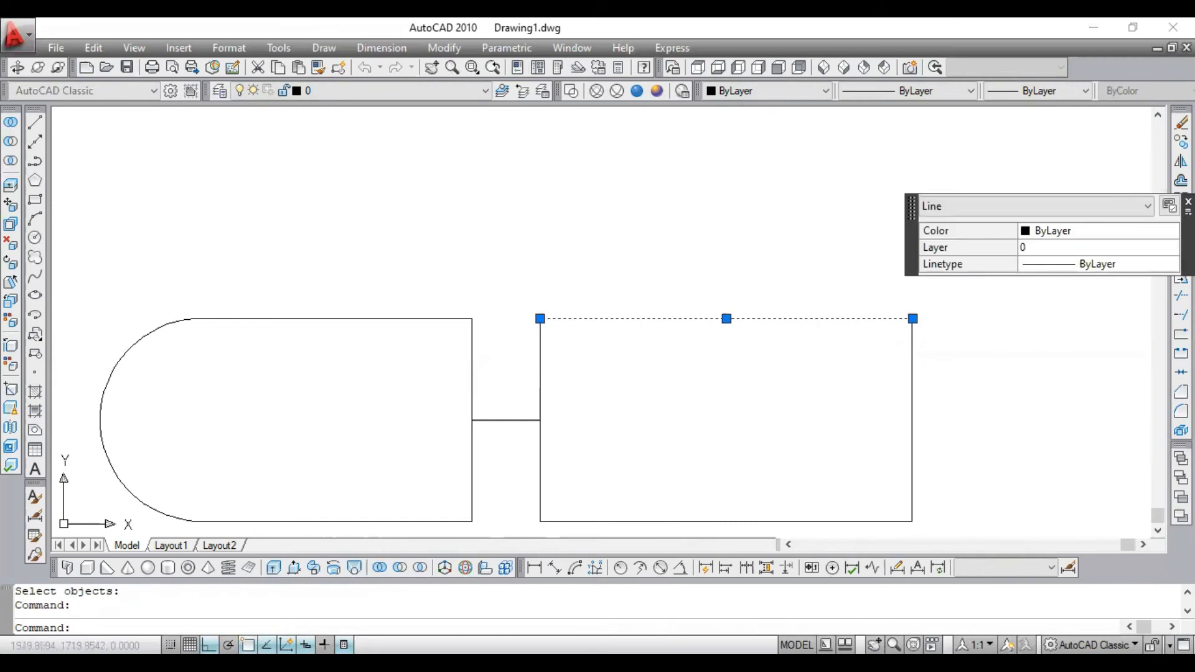
left_click(726, 318)
left_click(726, 224)
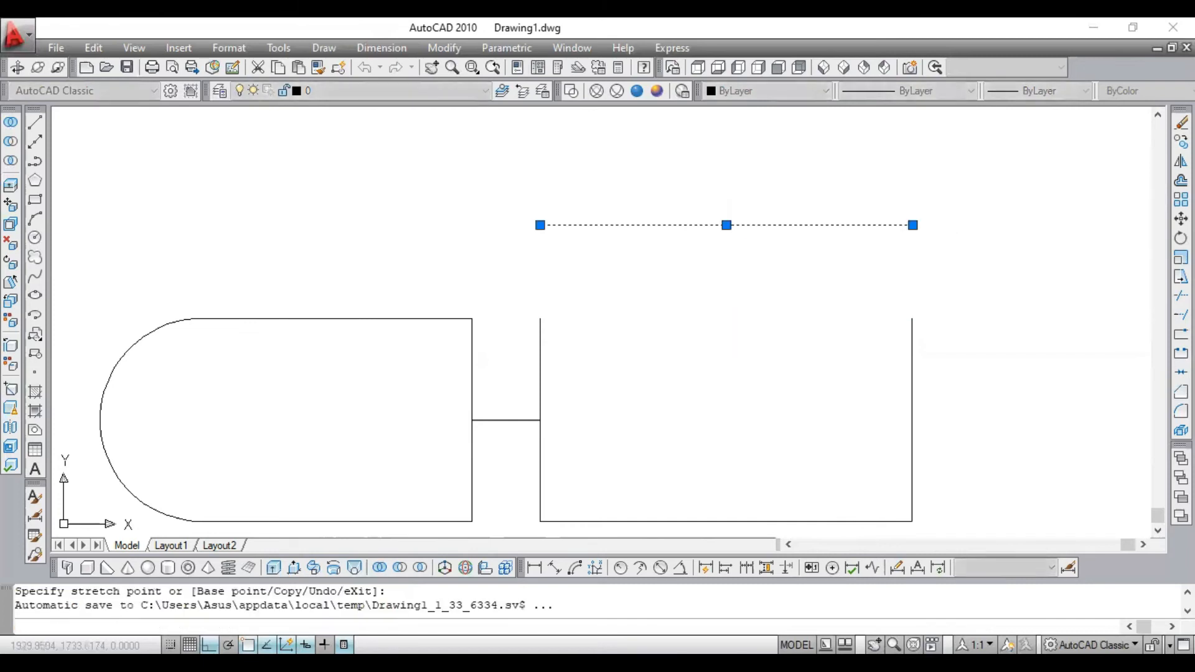
key("Escape")
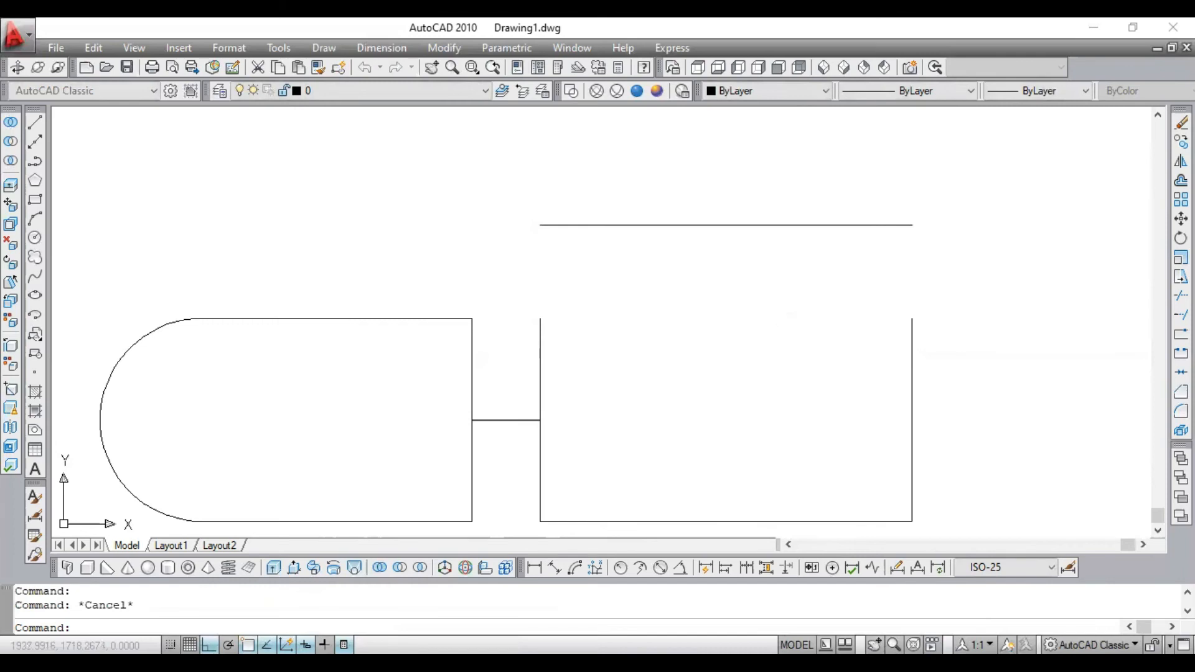
key("ctrl+z")
key("ctrl+z")
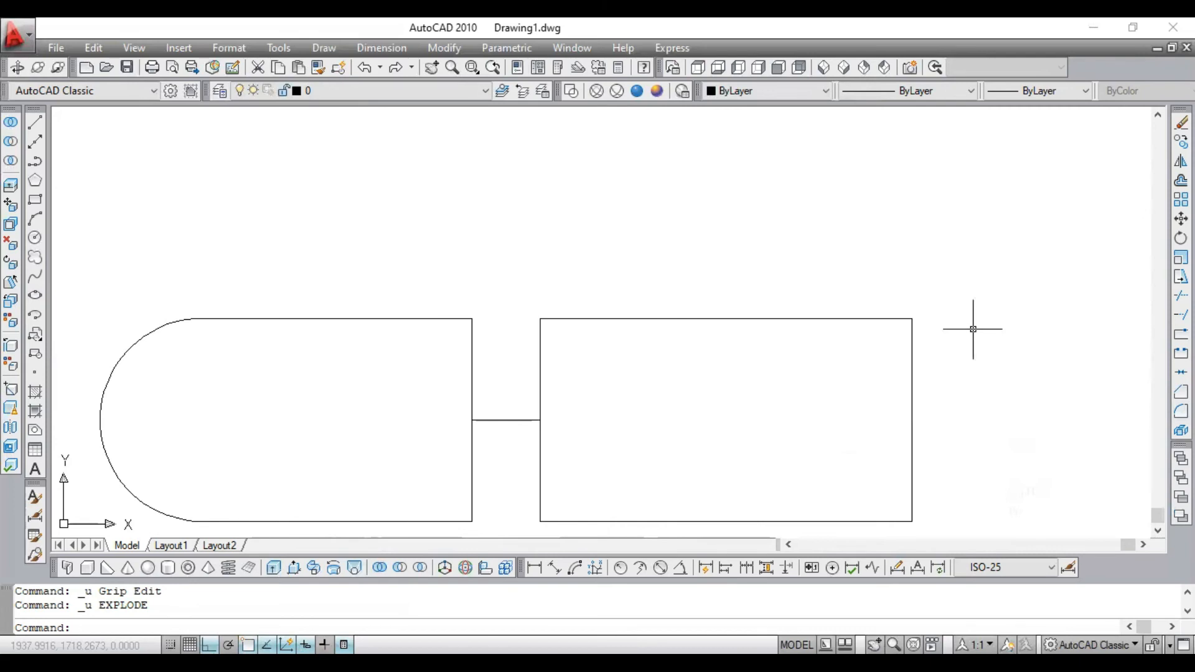
- Fillet the upper right corner of the plain rectangle with a radius of 10
type("f")
key("Return")
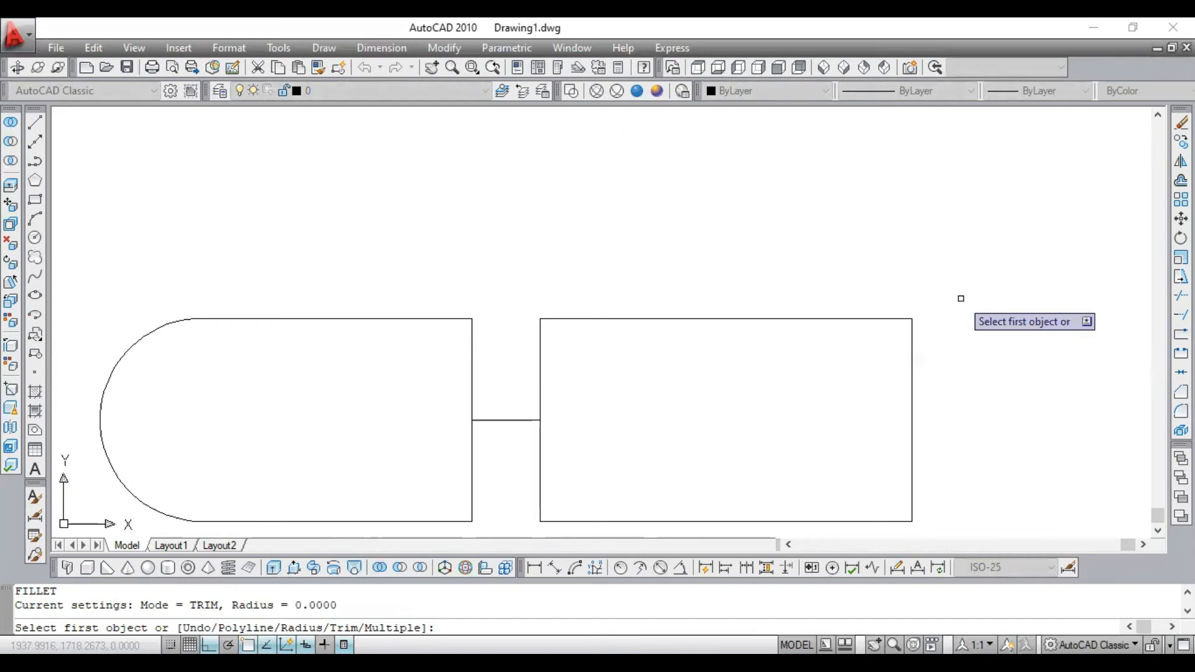
type("r")
key("Return")
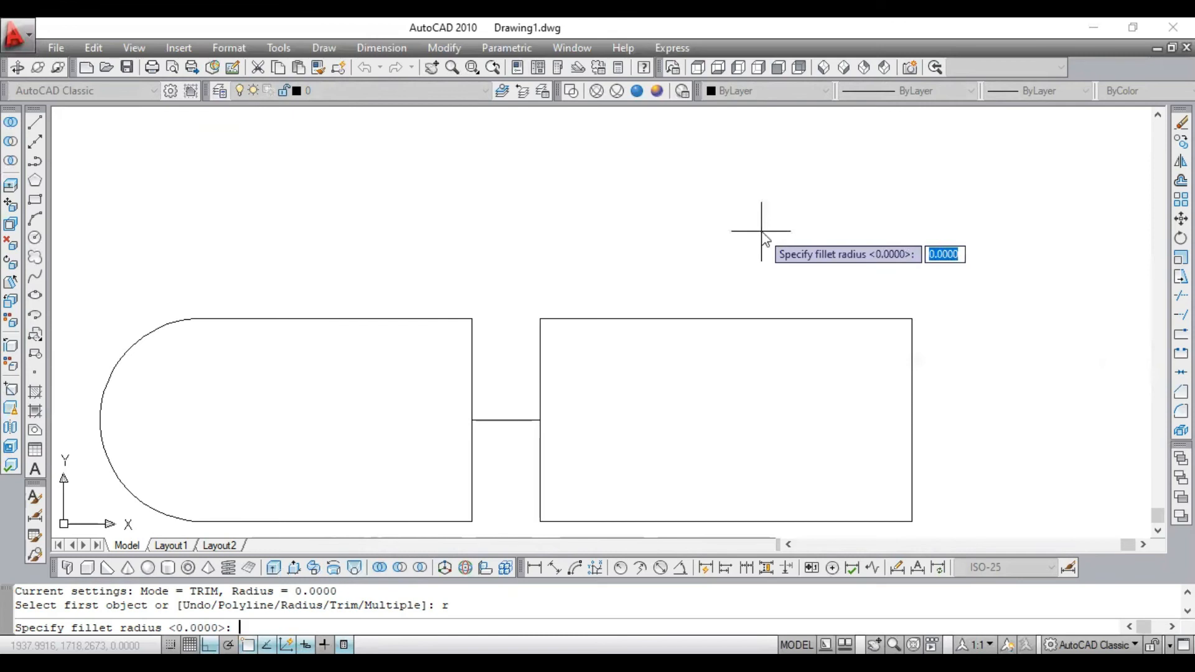
type("10")
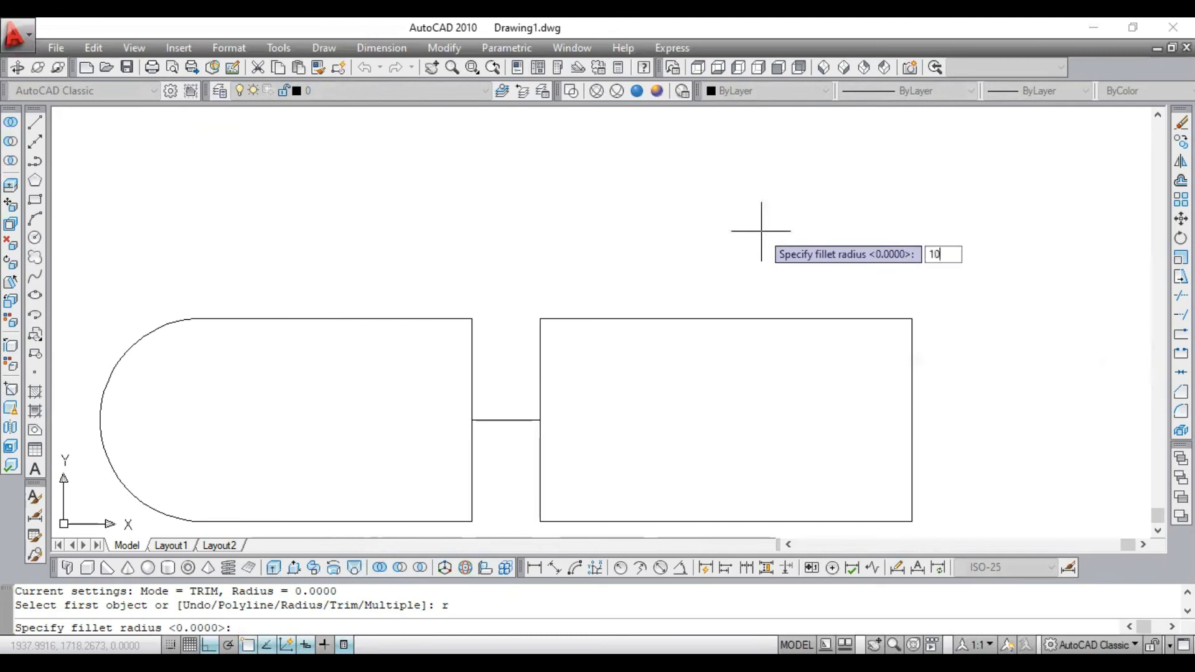
key("Return")
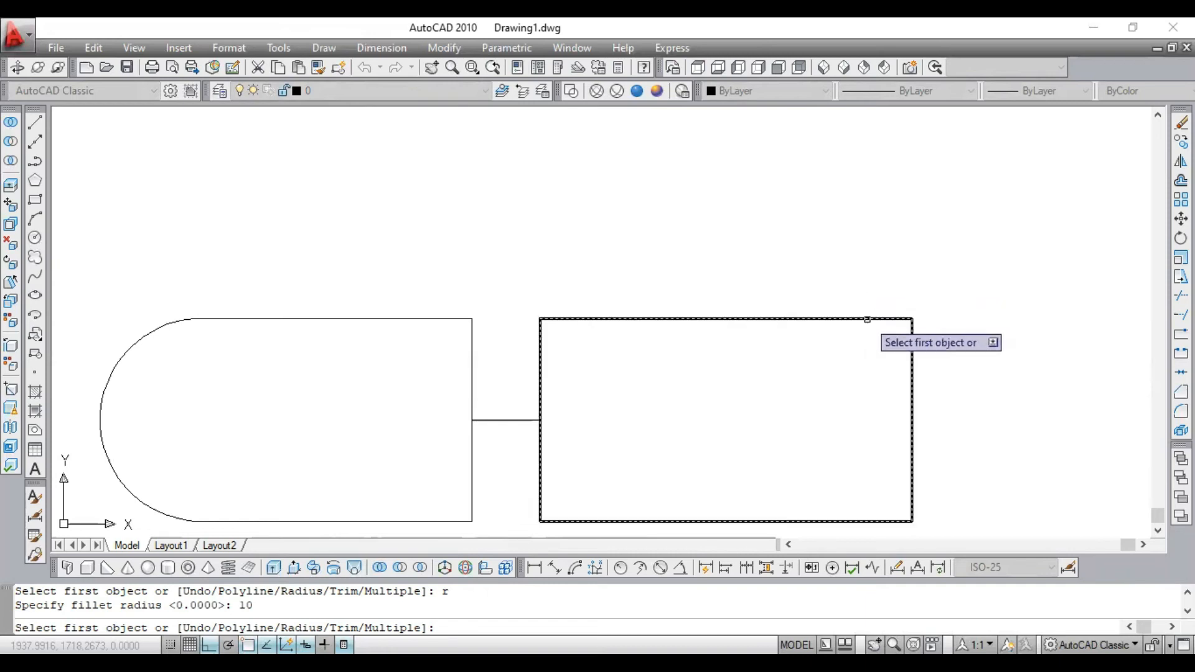
left_click(867, 320)
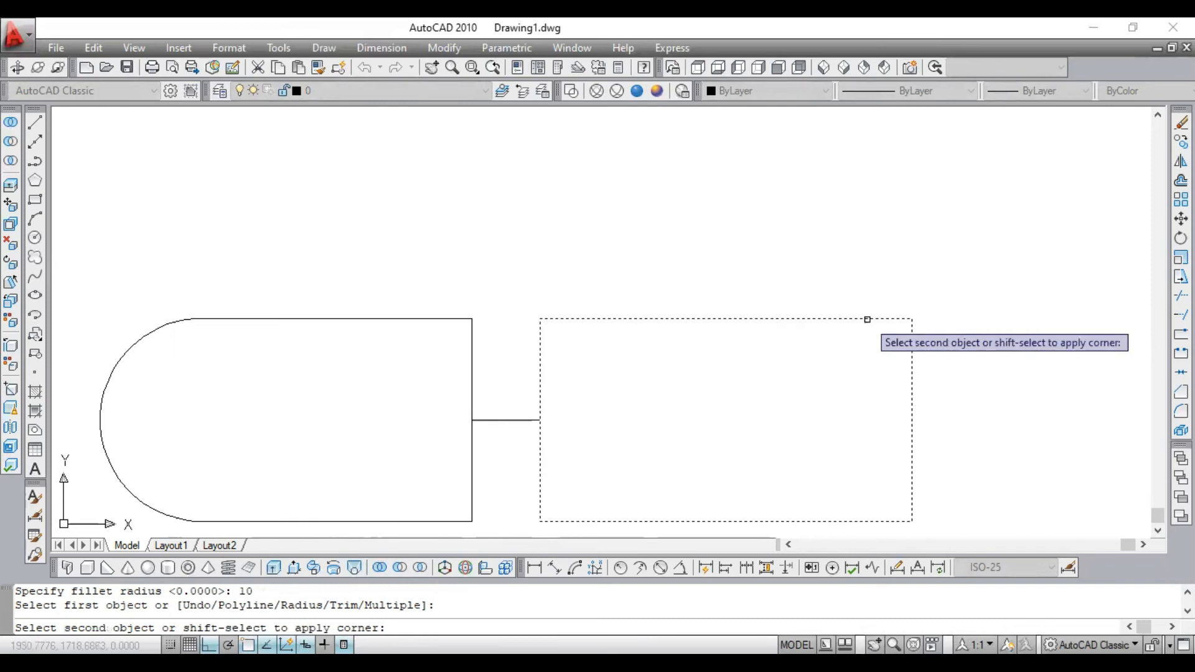
left_click(913, 375)
- Examine the filleted corner up close, select the outline to check its arc, and view both connected shapes again
scroll(890, 346, "up", 5)
scroll(890, 344, "down", 6)
scroll(868, 334, "up", 7)
scroll(970, 256, "down", 6)
scroll(971, 254, "up", 5)
scroll(962, 275, "up", 1)
scroll(926, 314, "down", 3)
left_click(921, 314)
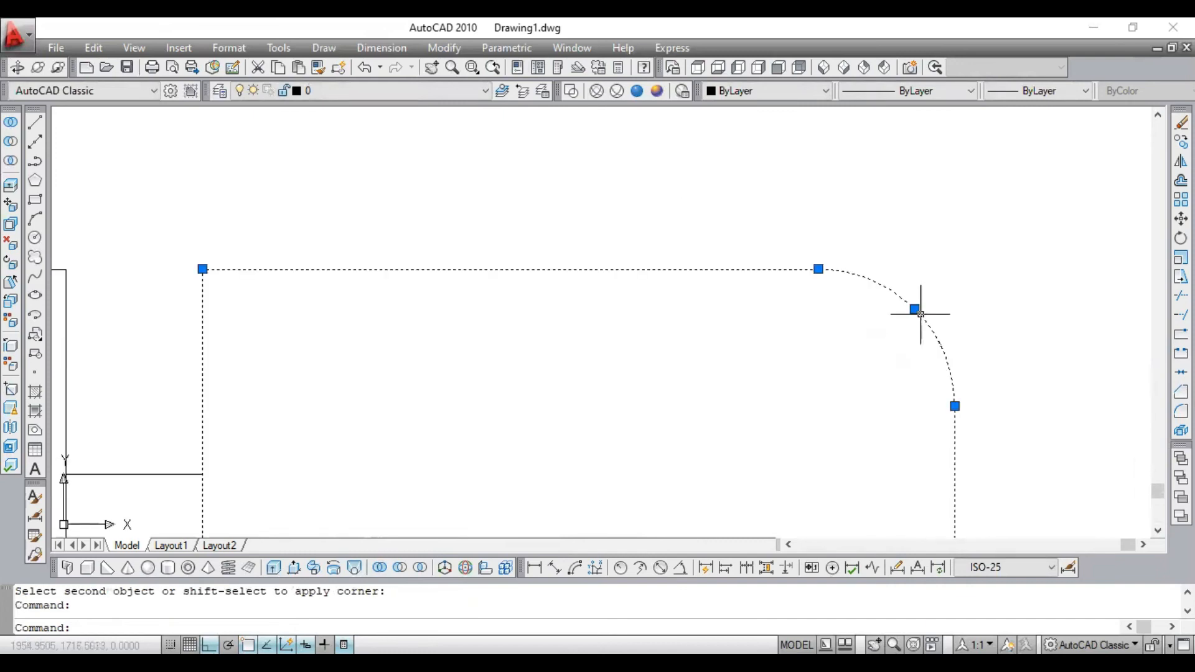
key("Escape")
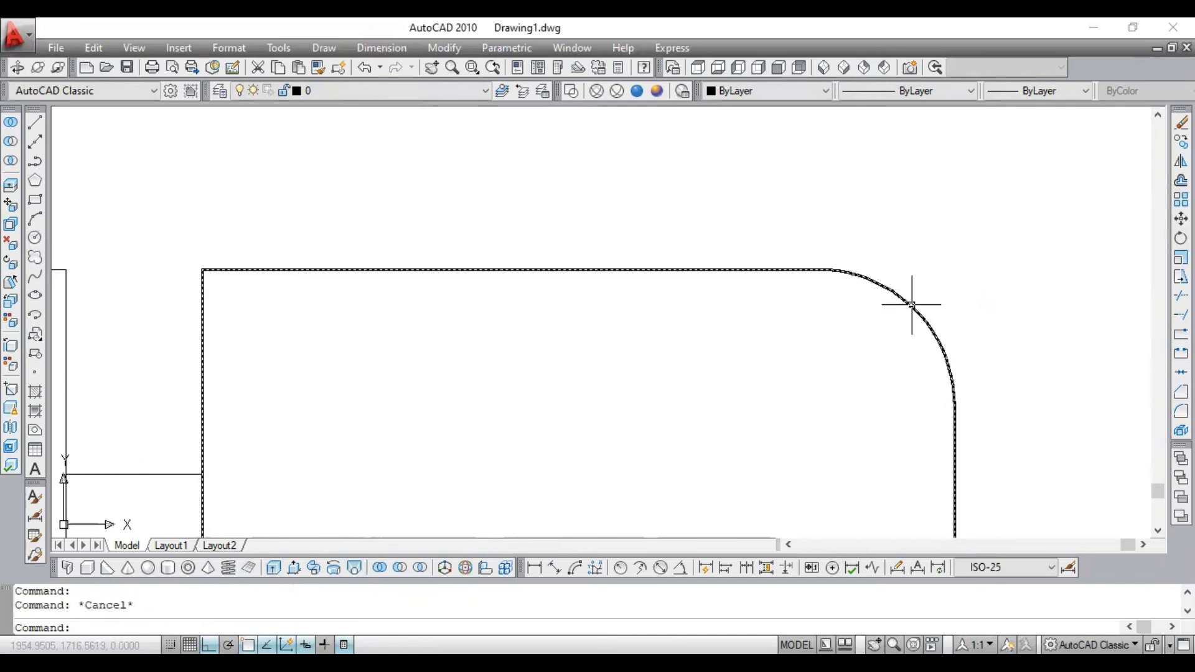
scroll(889, 302, "down", 8)
scroll(753, 220, "up", 5)
scroll(734, 212, "down", 2)
scroll(651, 187, "up", 3)
scroll(652, 181, "down", 3)
scroll(653, 174, "up", 1)
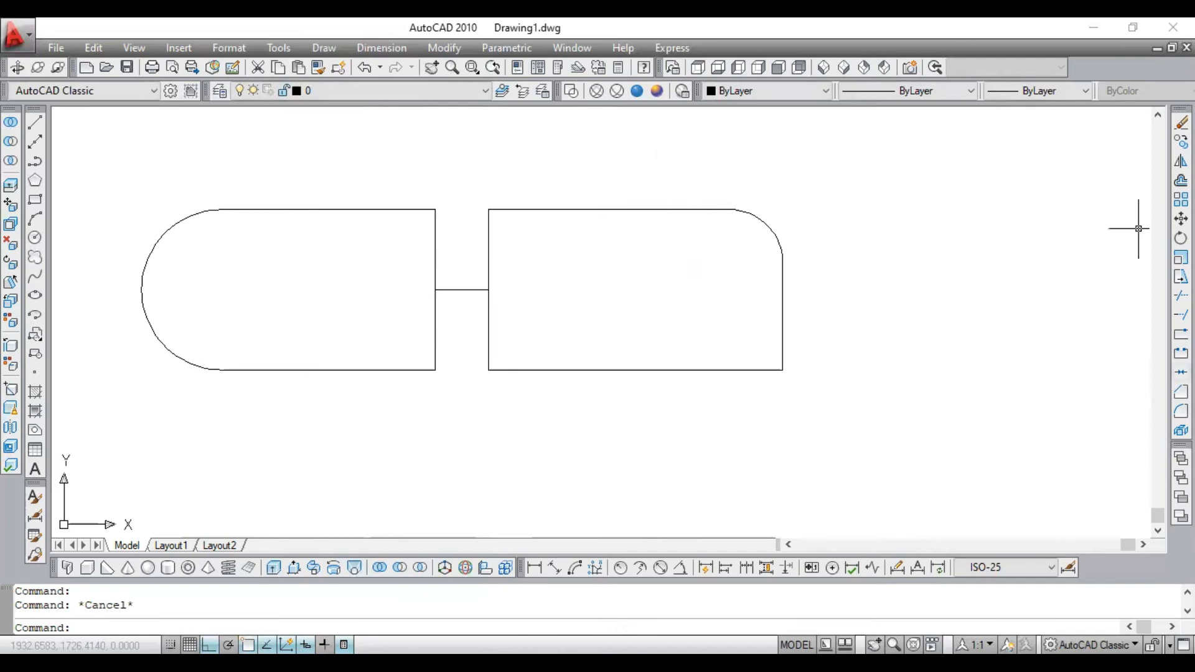
- Chamfer the filleted rectangle's lower right corner with a distance of 10 on the right edge and 20 on the lower edge
left_click(1181, 392)
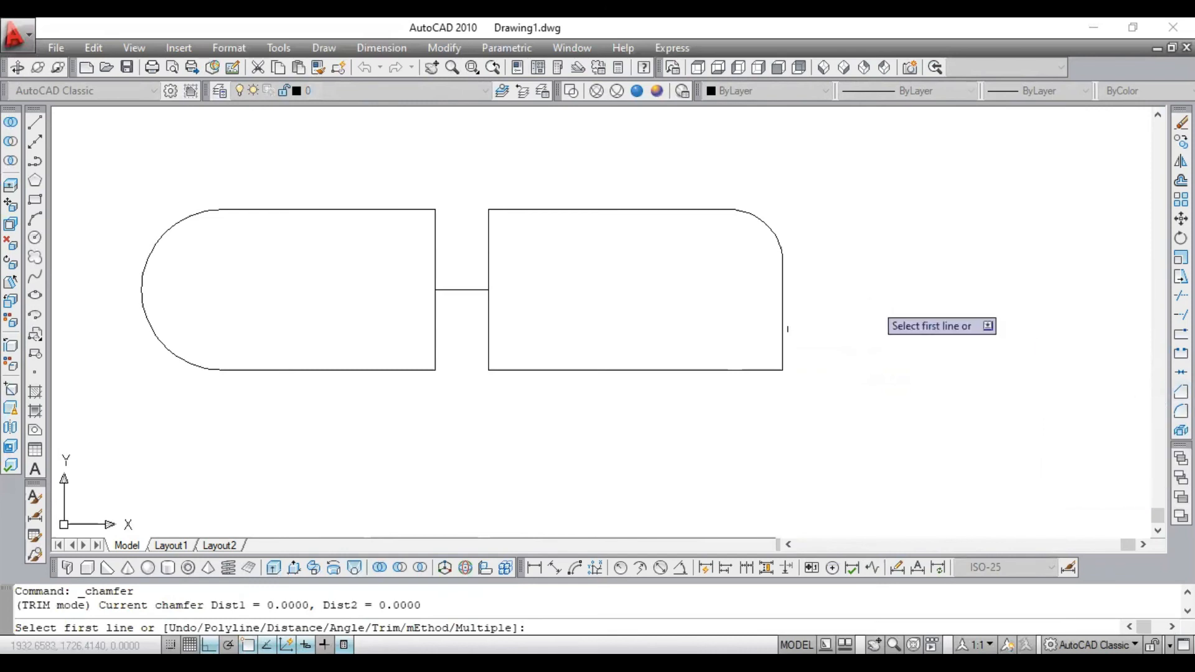
key("Escape")
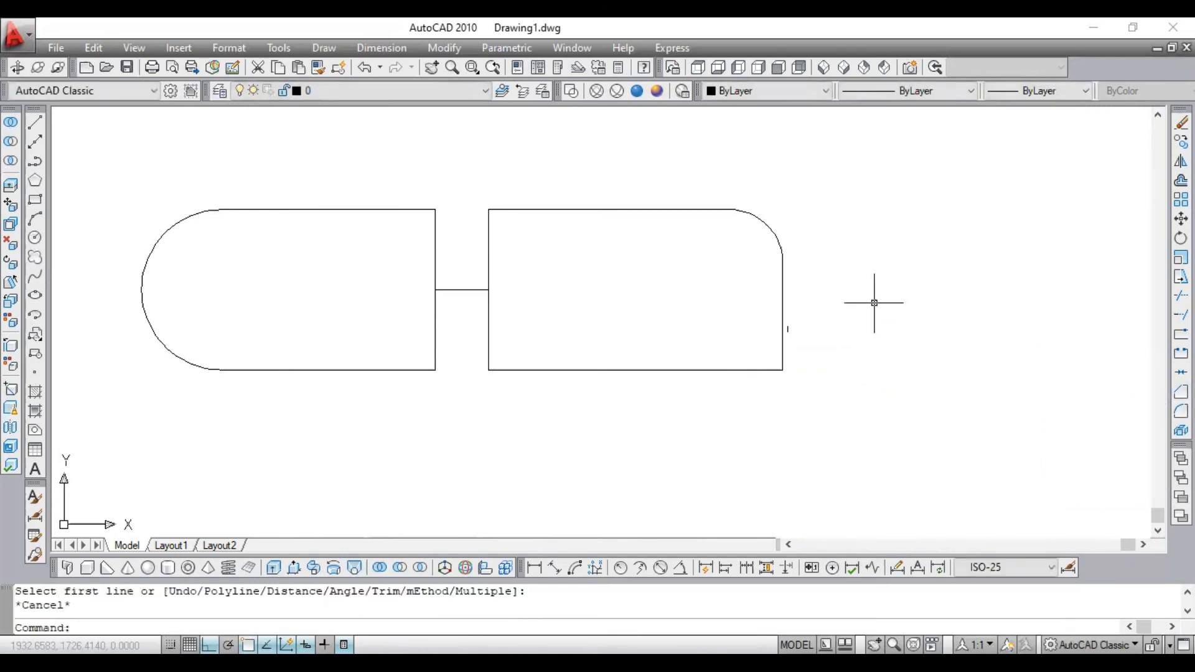
type("cha")
key("Return")
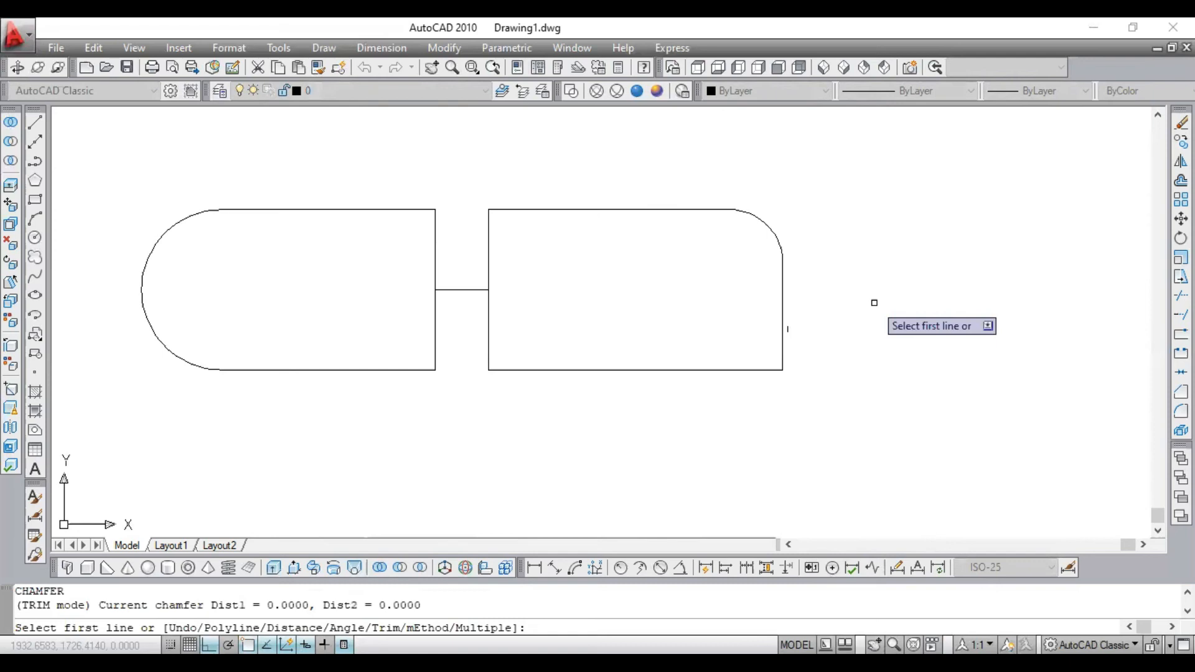
type("d")
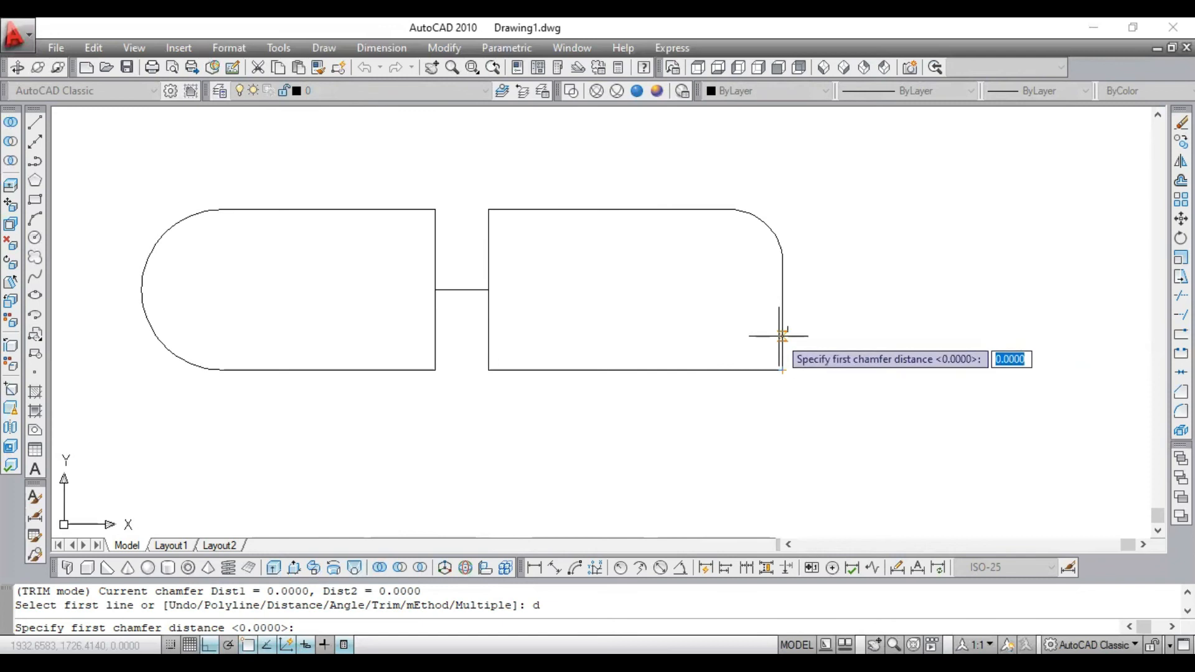
type("10")
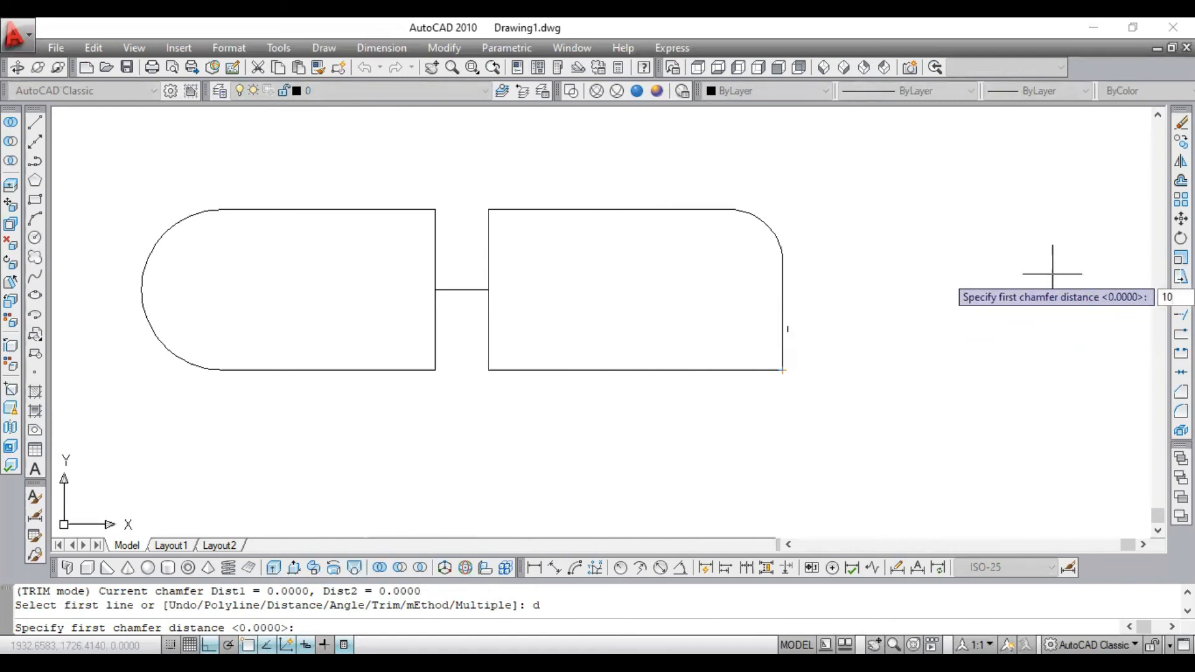
key("Return")
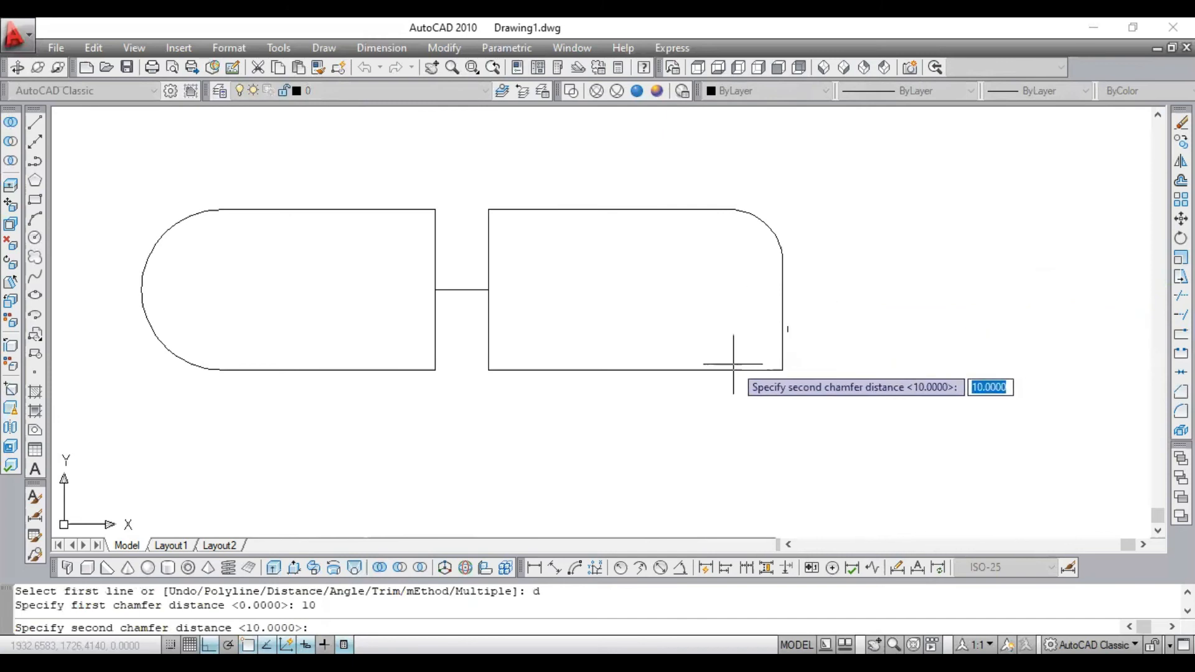
type("20")
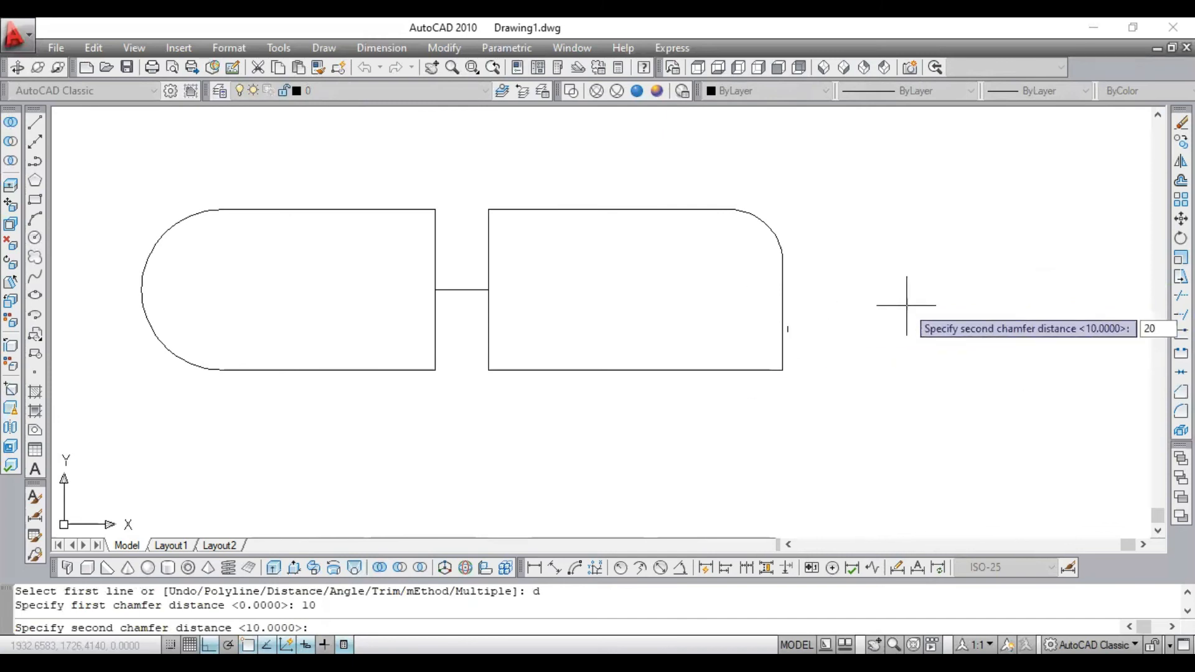
key("Return")
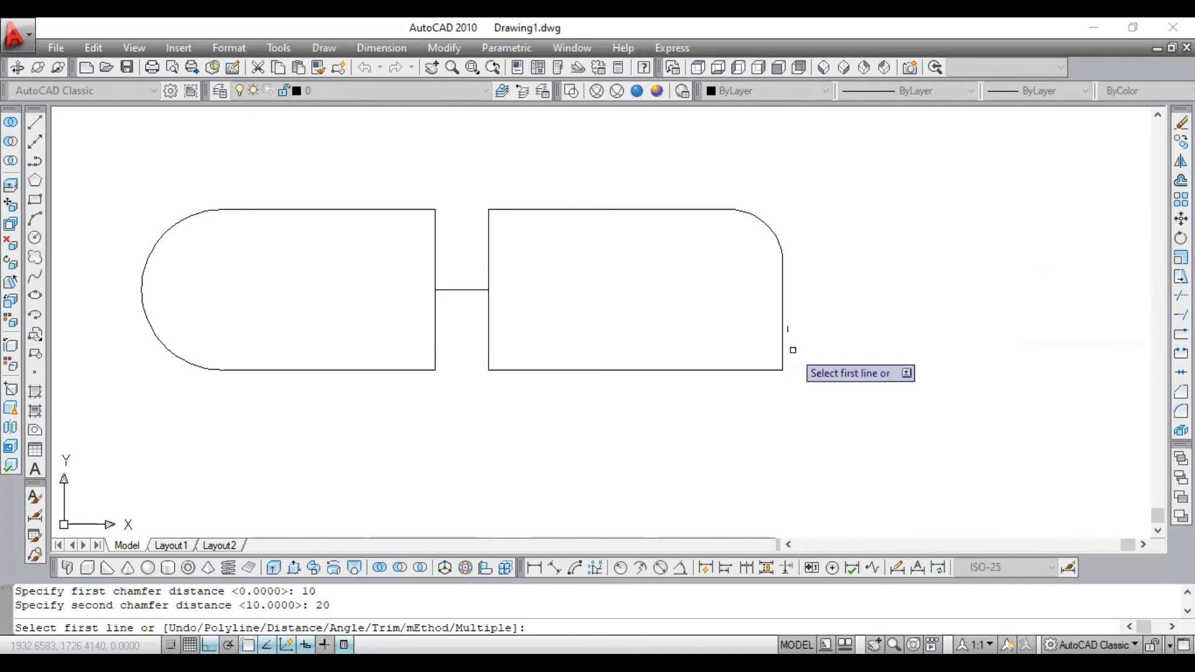
left_click(783, 328)
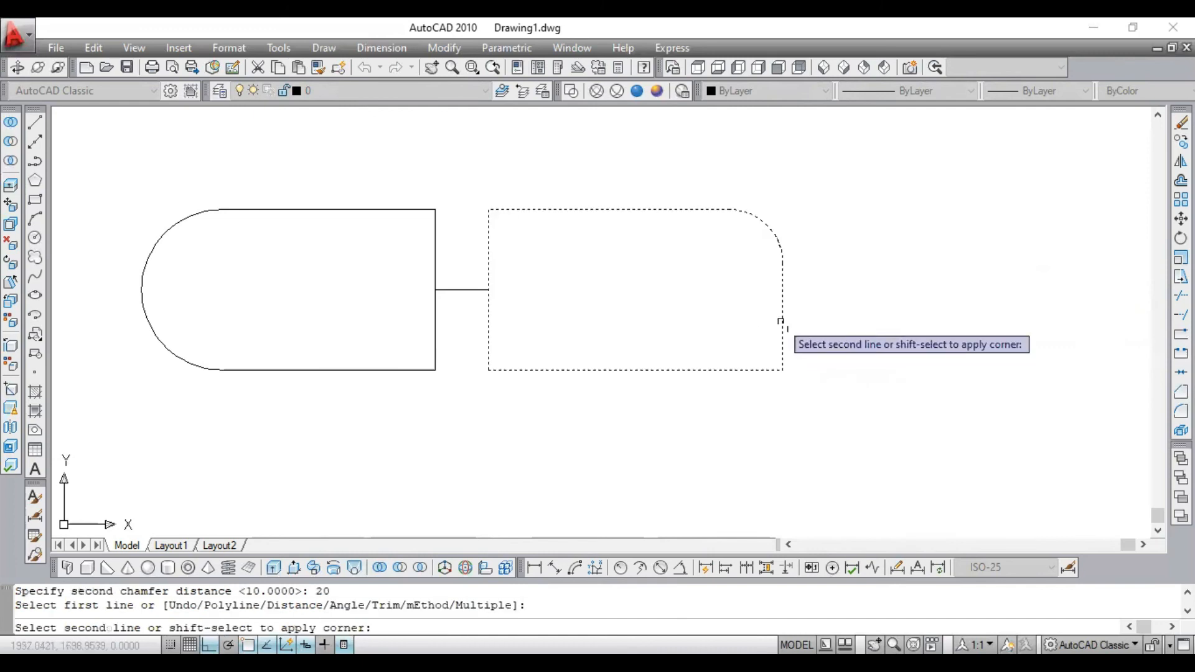
left_click(729, 369)
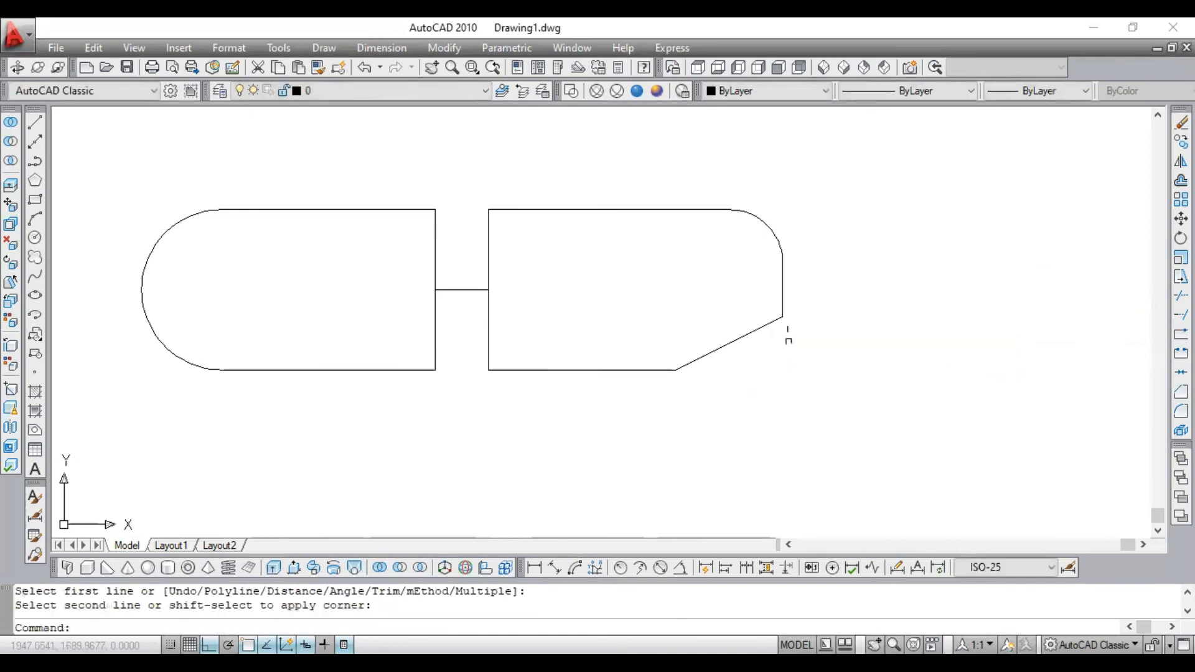
scroll(778, 348, "up", 2)
scroll(786, 315, "up", 2)
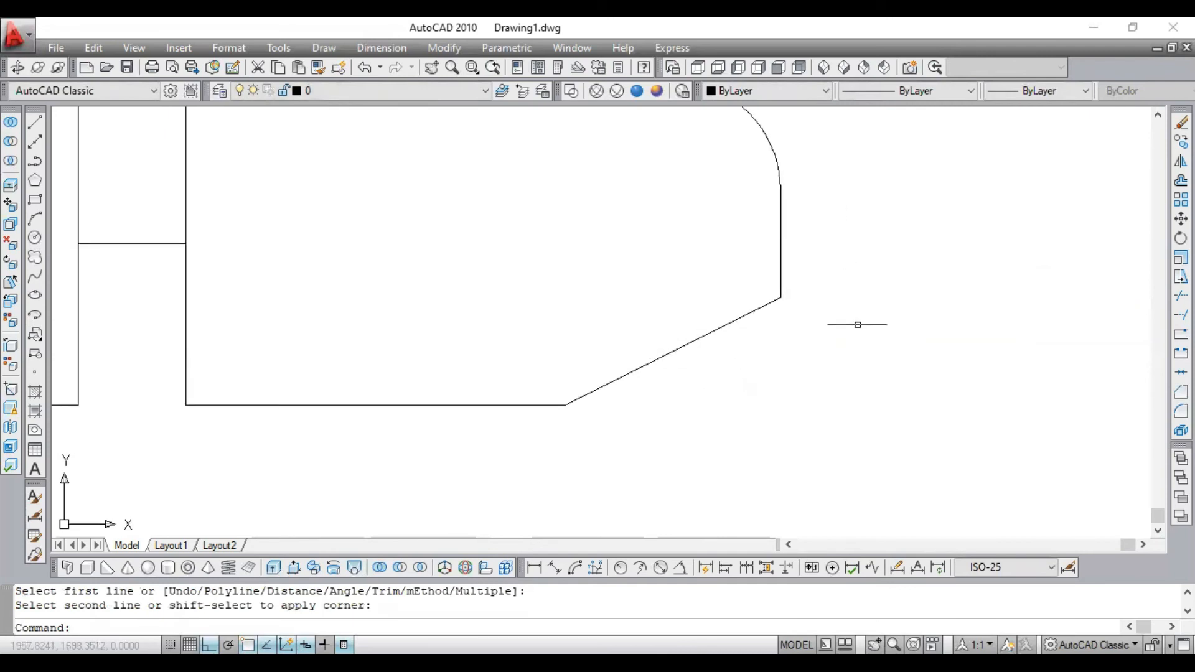
left_click(34, 162)
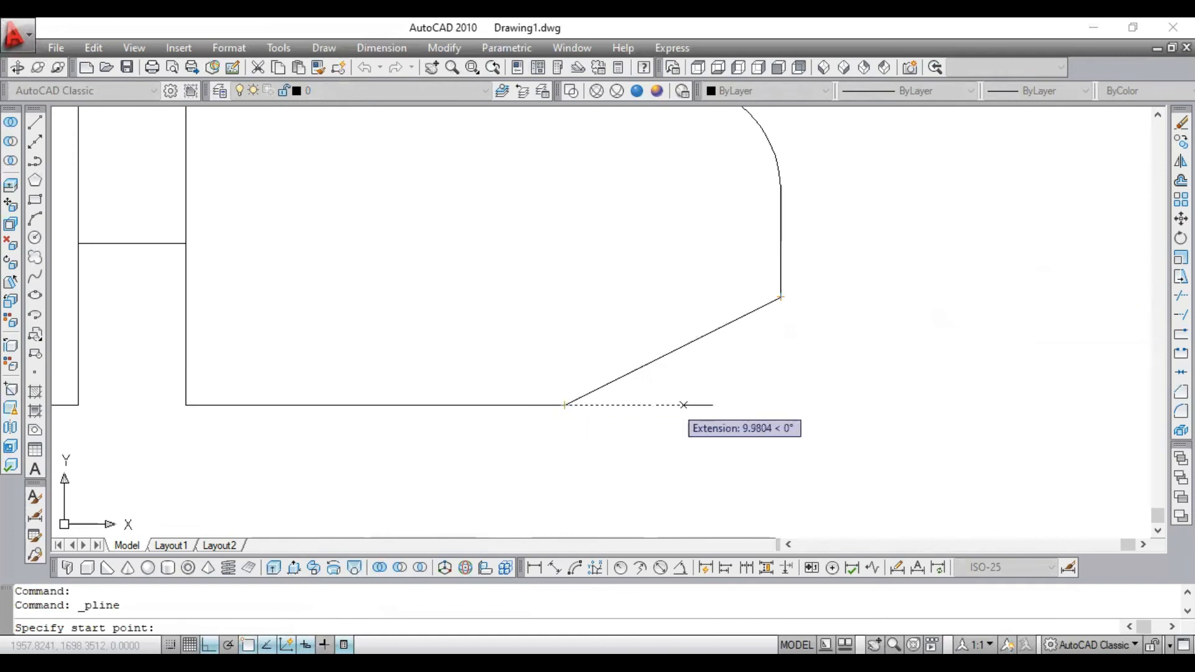
left_click(781, 405)
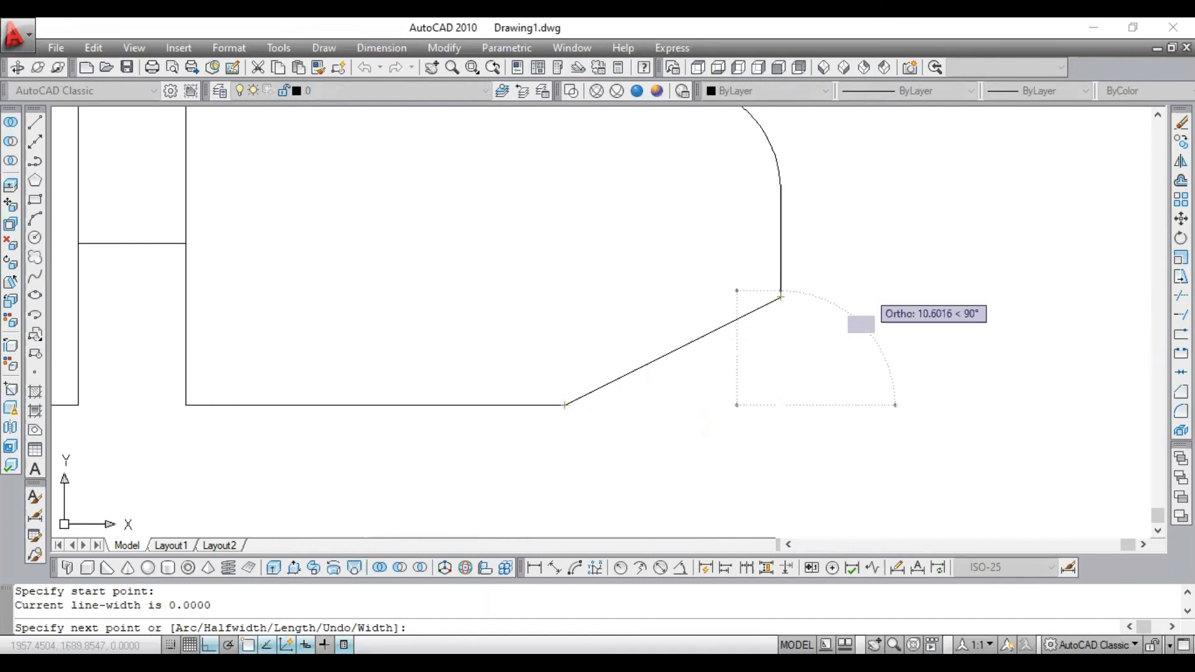
key("Escape")
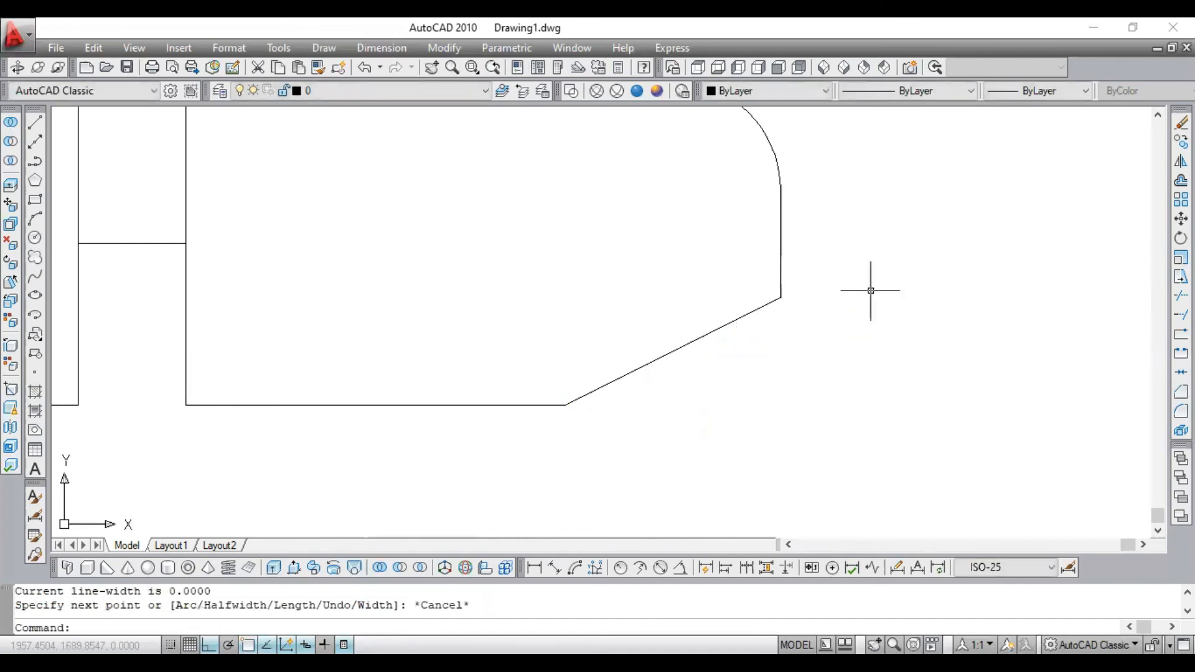
- Undo the chamfer on the filleted rectangle's lower right corner, restoring the square corner
scroll(870, 290, "down", 2)
scroll(806, 198, "up", 2)
scroll(815, 174, "down", 6)
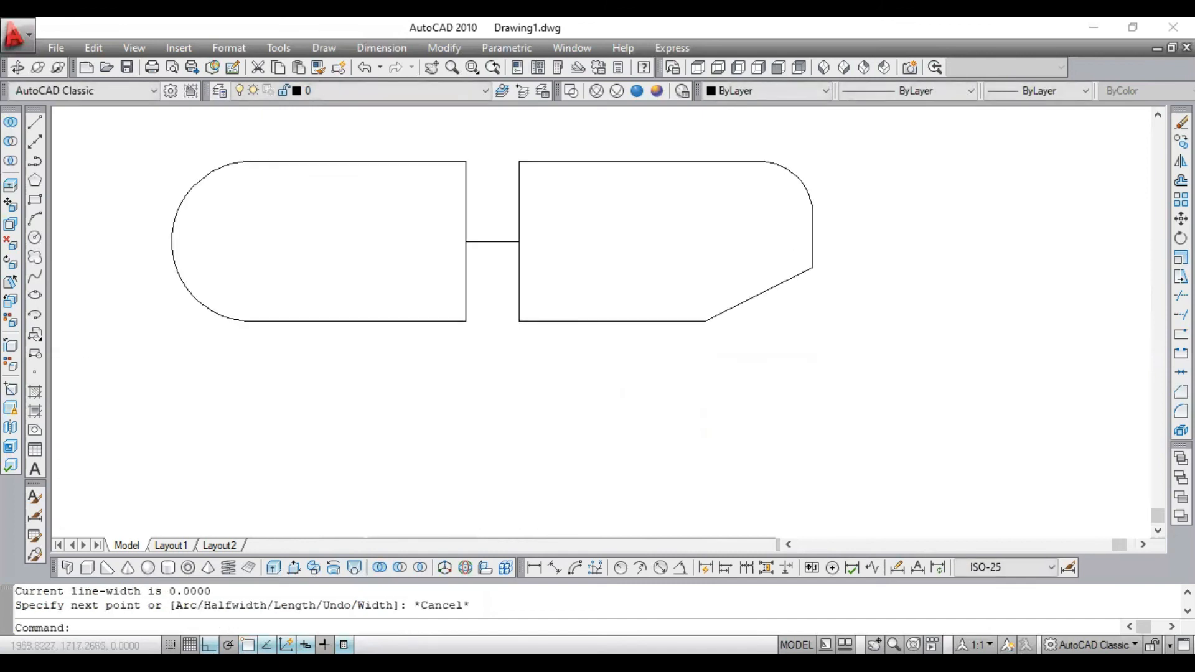
scroll(805, 192, "up", 6)
scroll(843, 266, "down", 3)
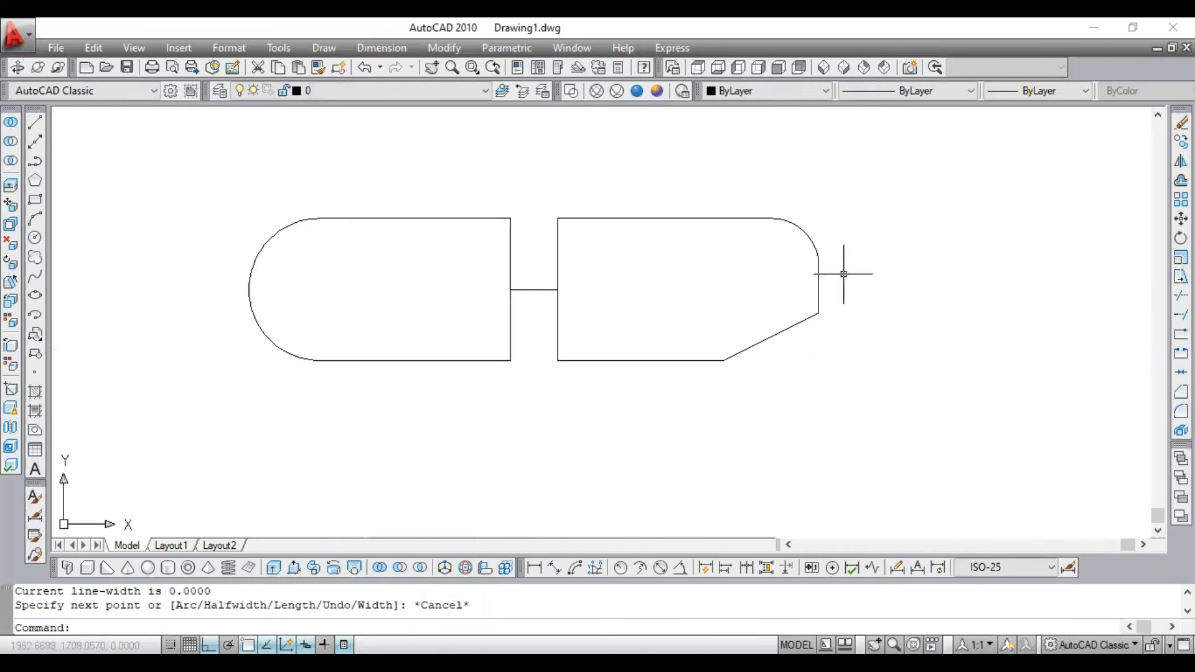
key("ctrl+z")
key("ctrl+z")
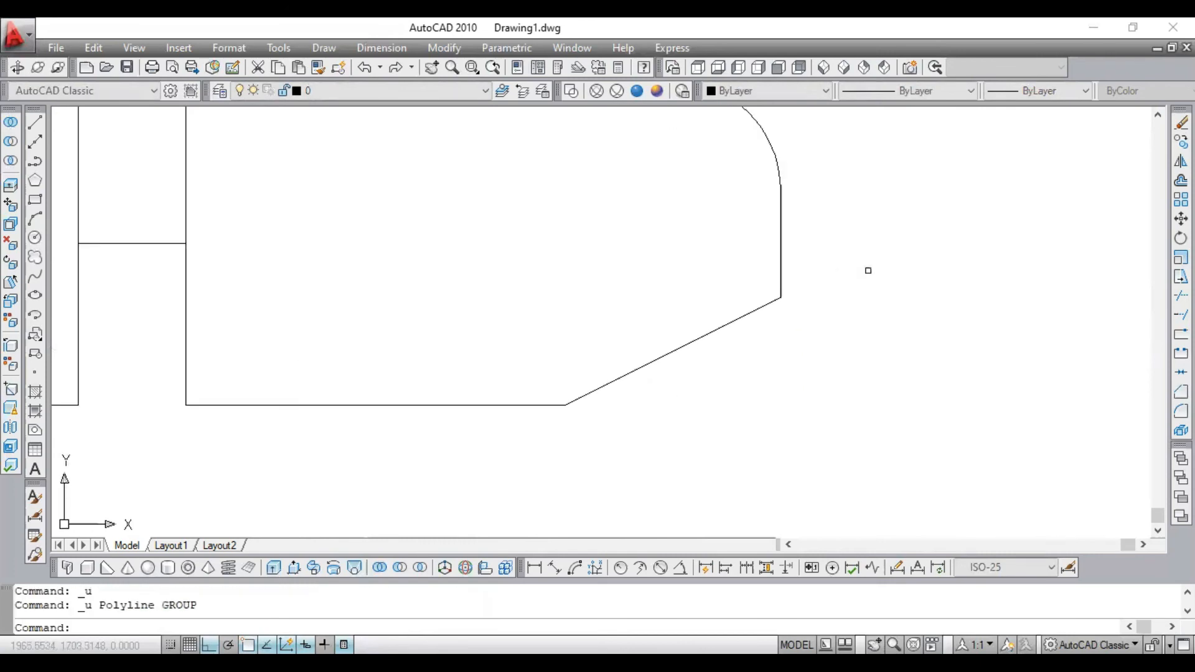
key("ctrl+z")
key("ctrl+z")
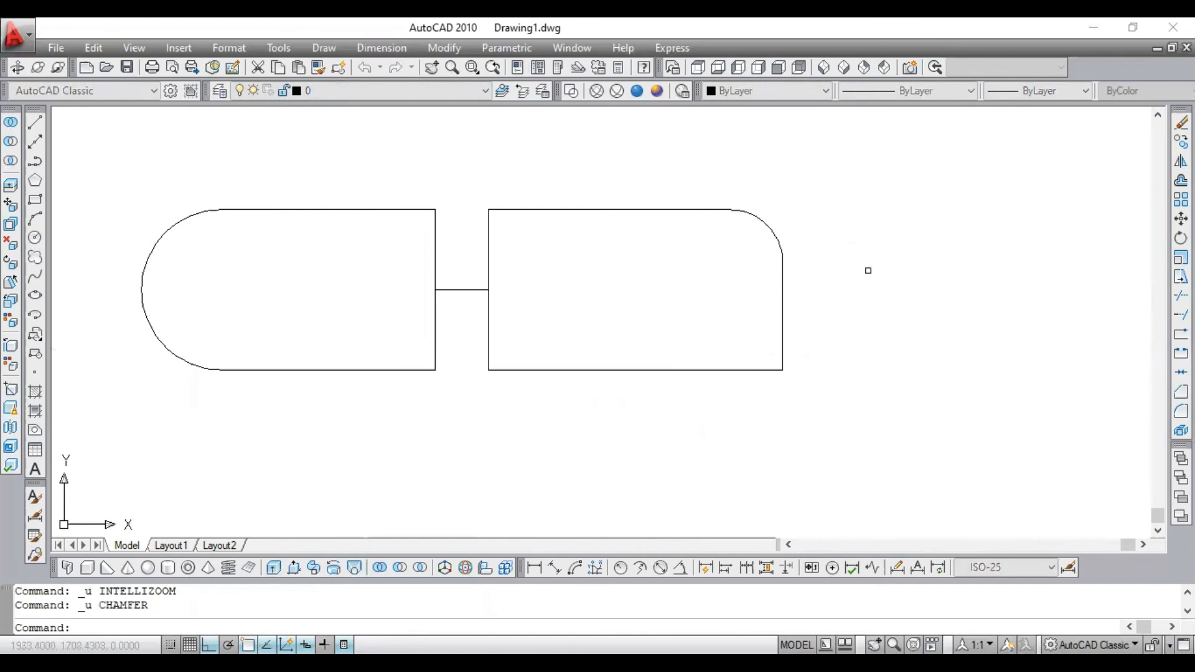
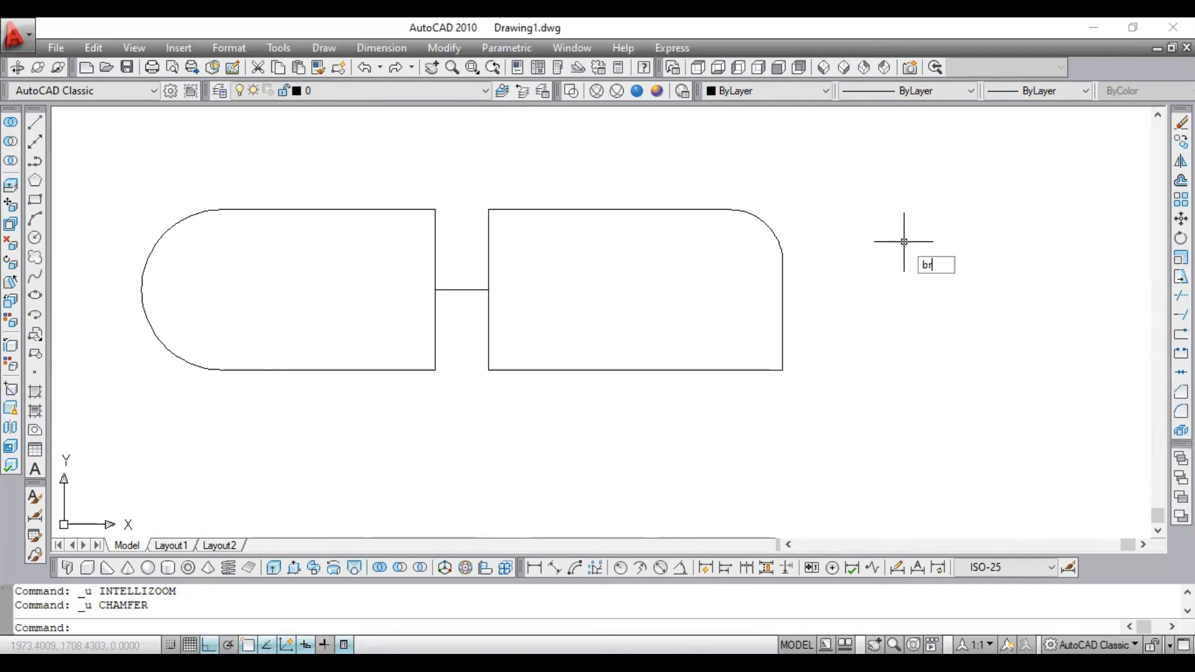
- Break the filleted rectangle's top edge between the start of the fillet arc and the edge's midpoint
key("Return")
scroll(667, 205, "up", 1)
scroll(671, 205, "up", 3)
scroll(675, 219, "down", 2)
scroll(684, 220, "up", 2)
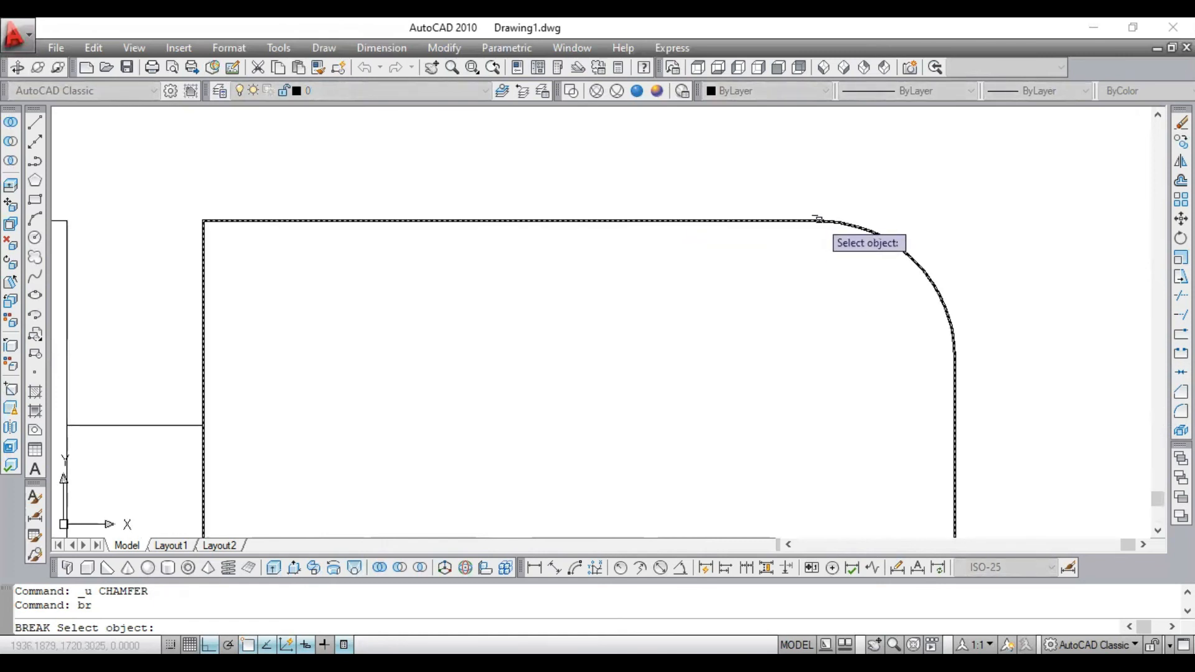
left_click(818, 219)
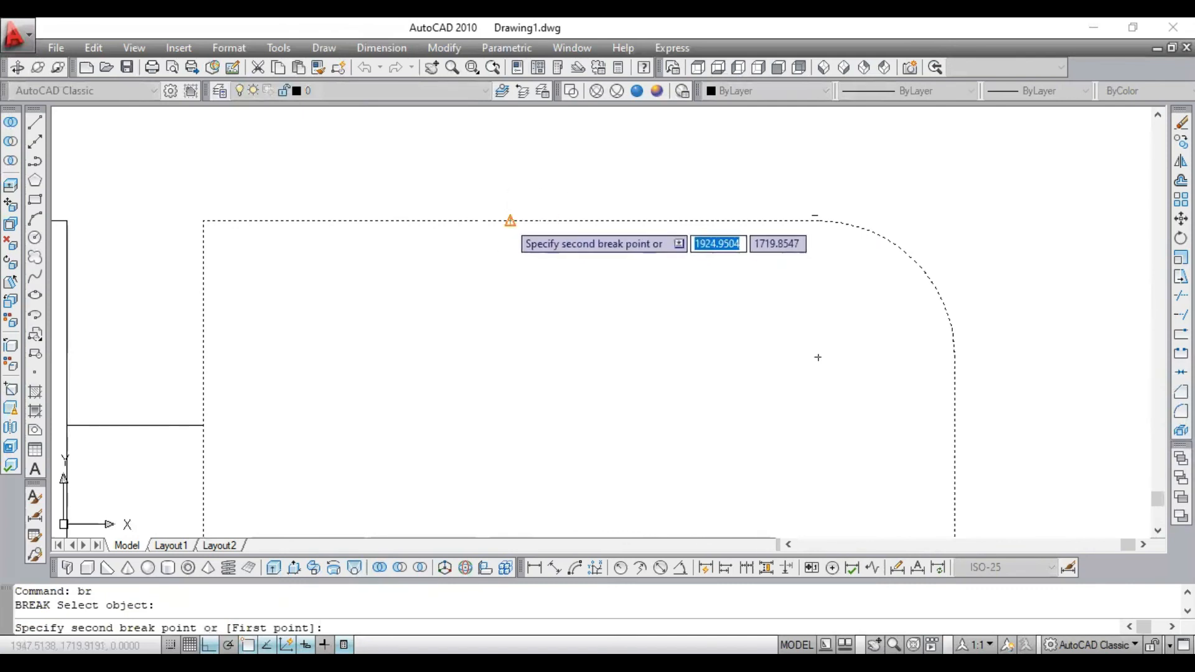
left_click(512, 221)
scroll(765, 236, "up", 2)
scroll(873, 210, "down", 5)
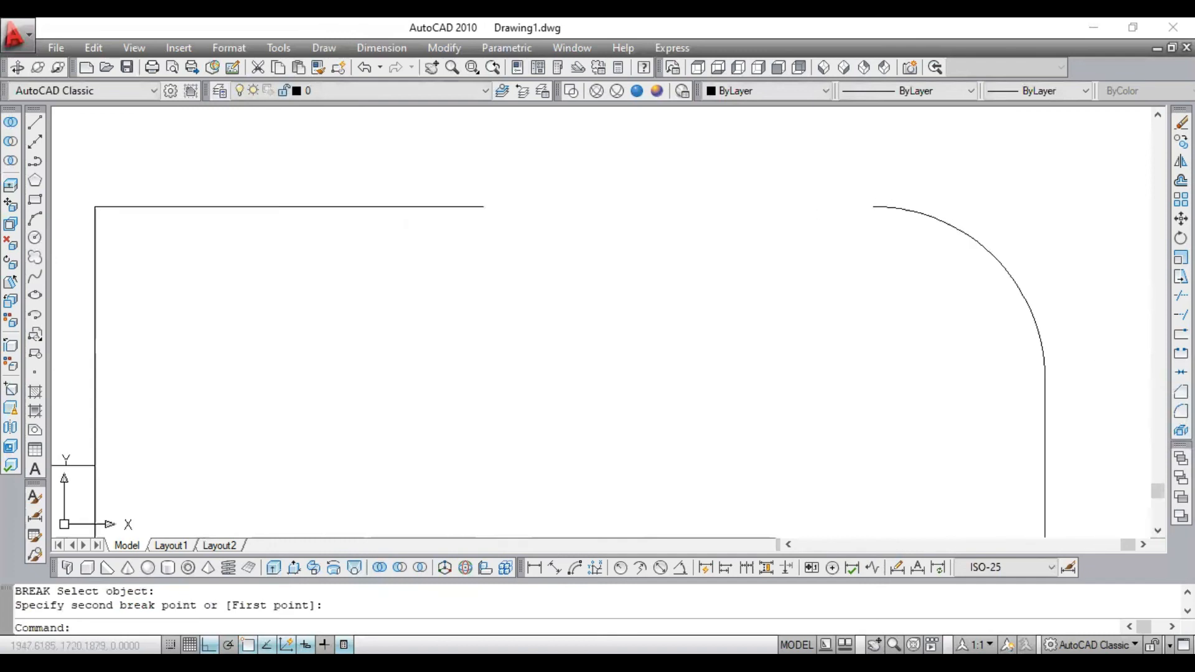
- Examine the gap in the filleted rectangle's top edge up close and with both connected shapes in view
scroll(680, 301, "up", 6)
scroll(685, 331, "down", 4)
scroll(672, 341, "up", 5)
scroll(659, 205, "up", 3)
scroll(625, 207, "down", 4)
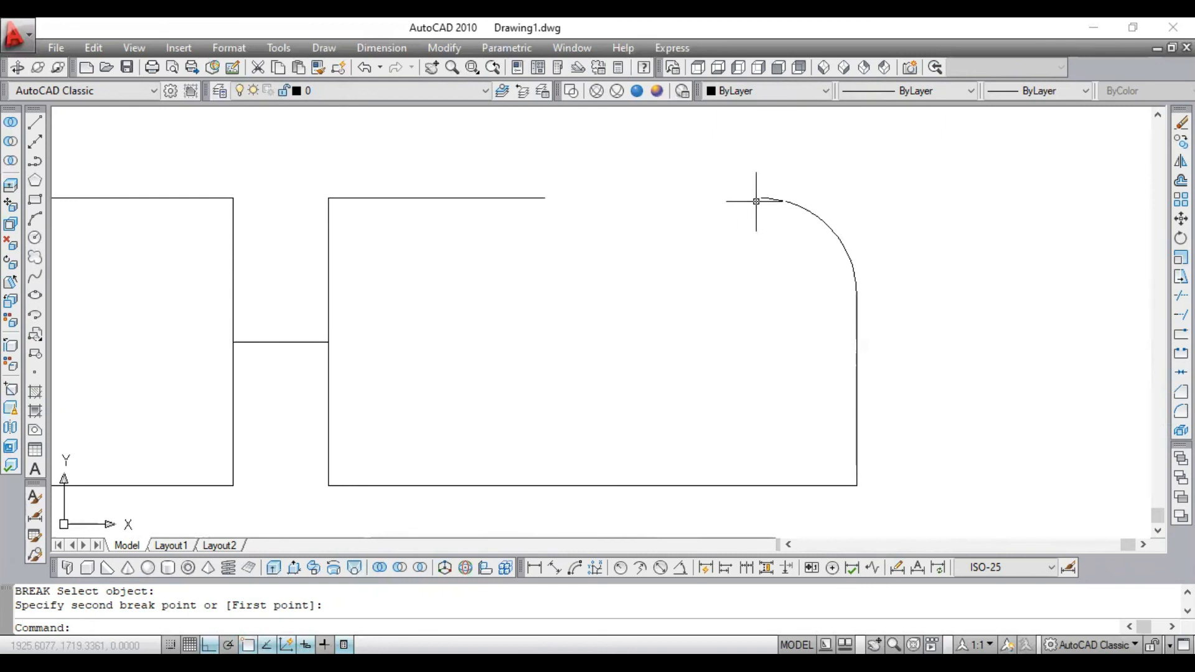
scroll(542, 193, "up", 2)
scroll(542, 194, "up", 3)
scroll(546, 248, "down", 4)
scroll(539, 229, "up", 3)
scroll(539, 227, "down", 3)
scroll(582, 200, "up", 2)
scroll(651, 186, "down", 2)
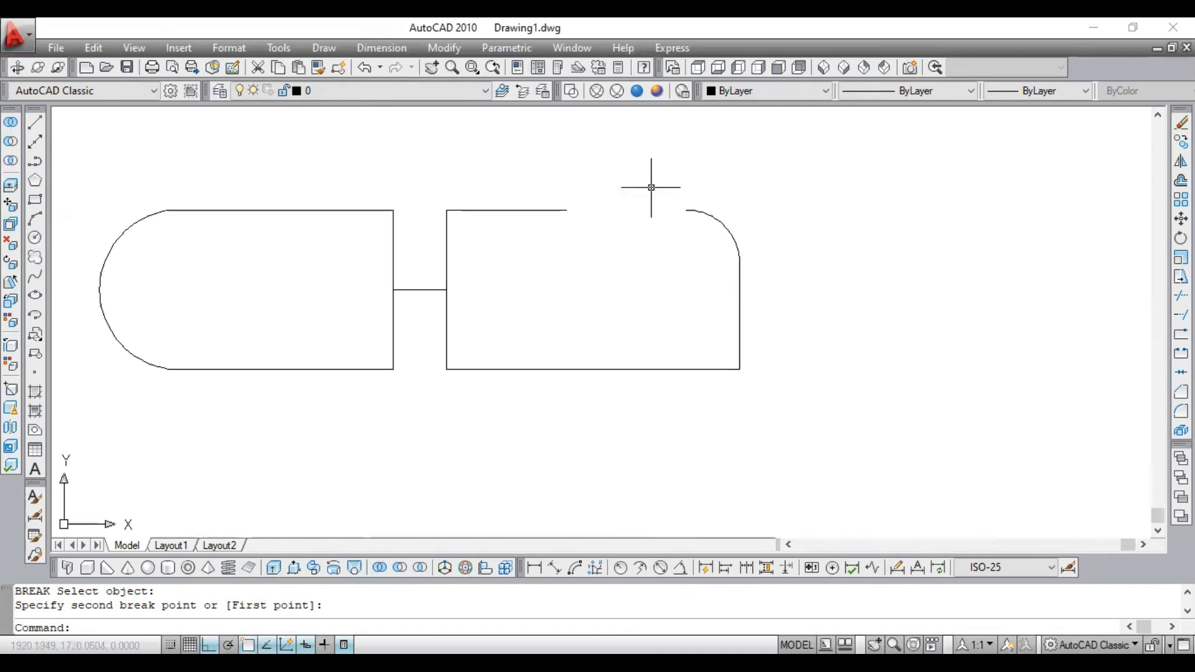
- Undo the break in the filleted rectangle's top edge
key("ctrl+z")
key("ctrl+z")
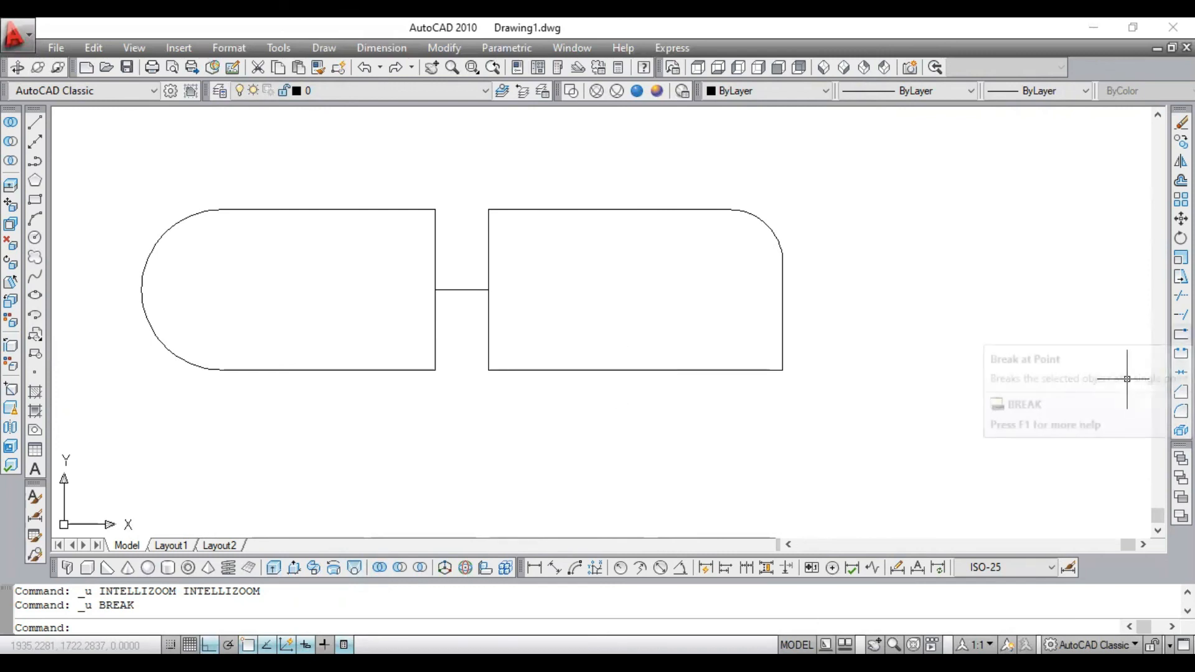
- Break the filleted rectangle's outline at a single point, its upper left corner, using Break at Point
left_click(1181, 334)
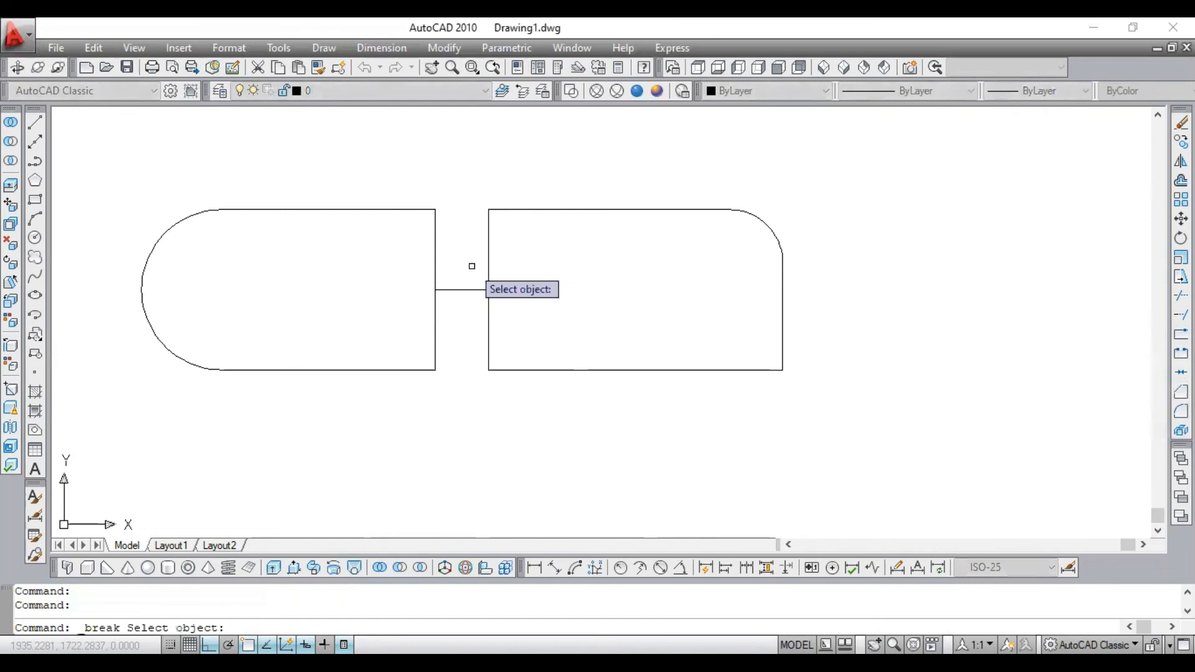
left_click(492, 244)
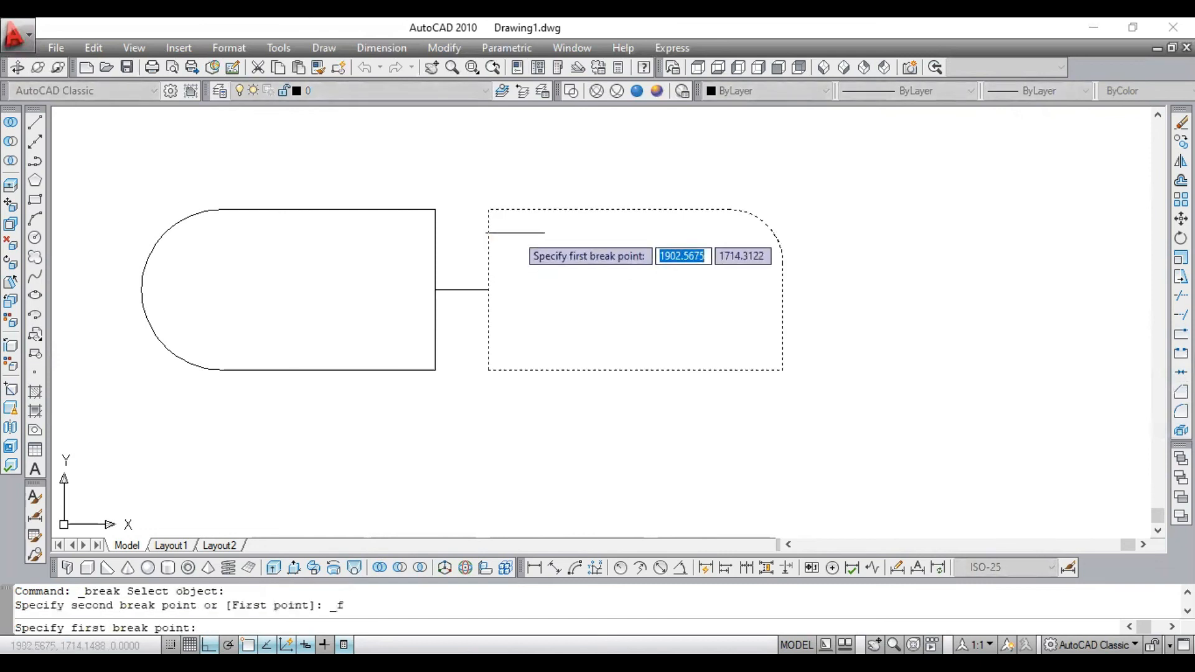
left_click(645, 181)
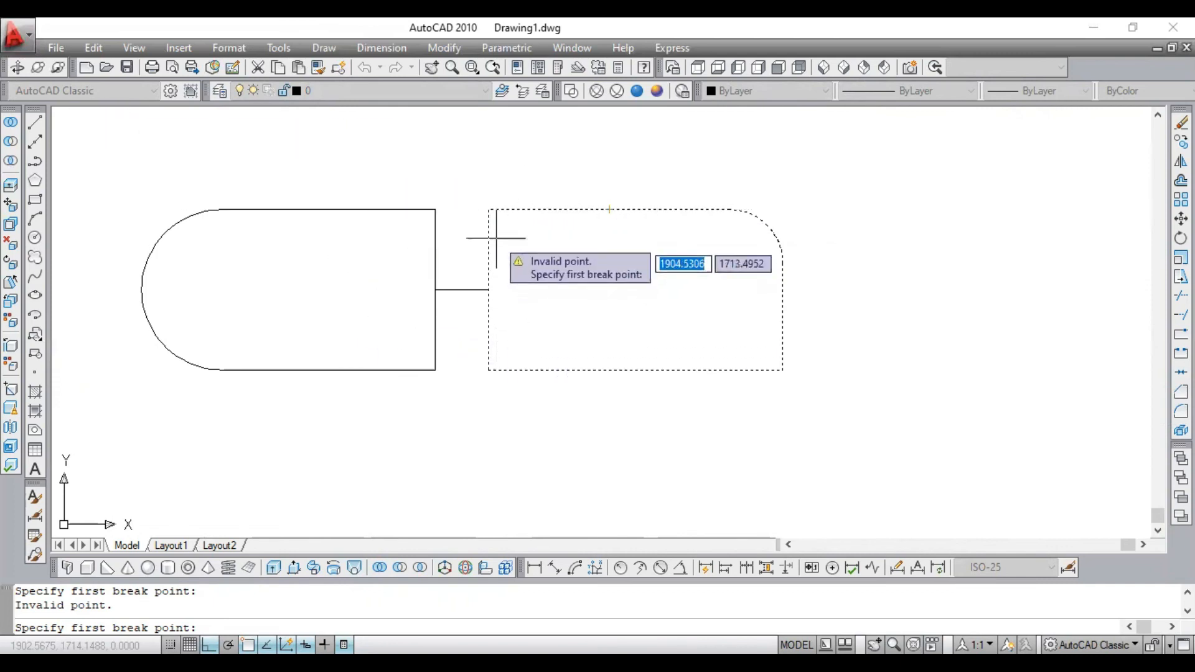
left_click(489, 210)
type("@")
key("Return")
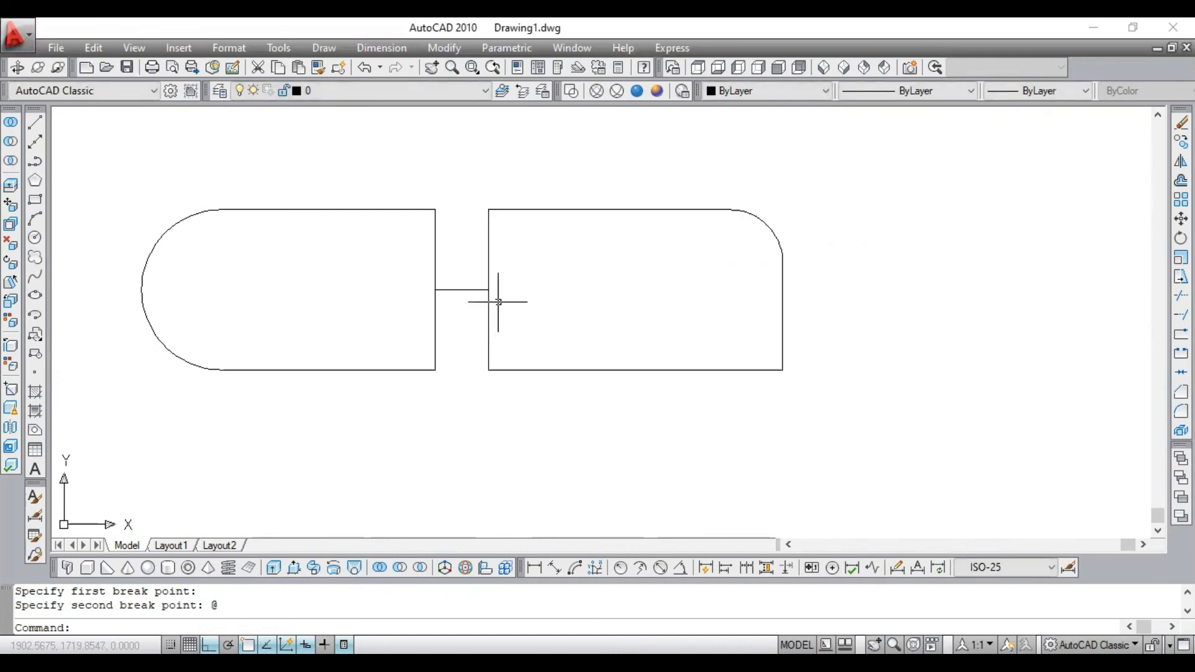
- Select the left edge and the rest of the filleted outline to check whether they are separate objects
left_click(490, 248)
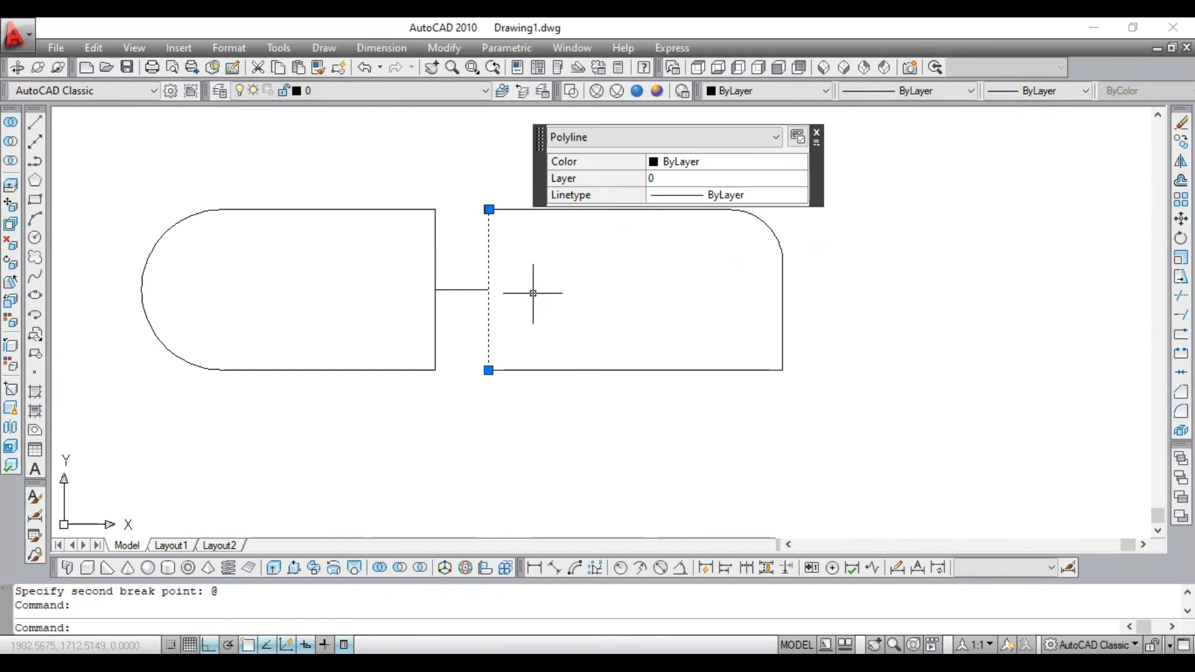
key("Escape")
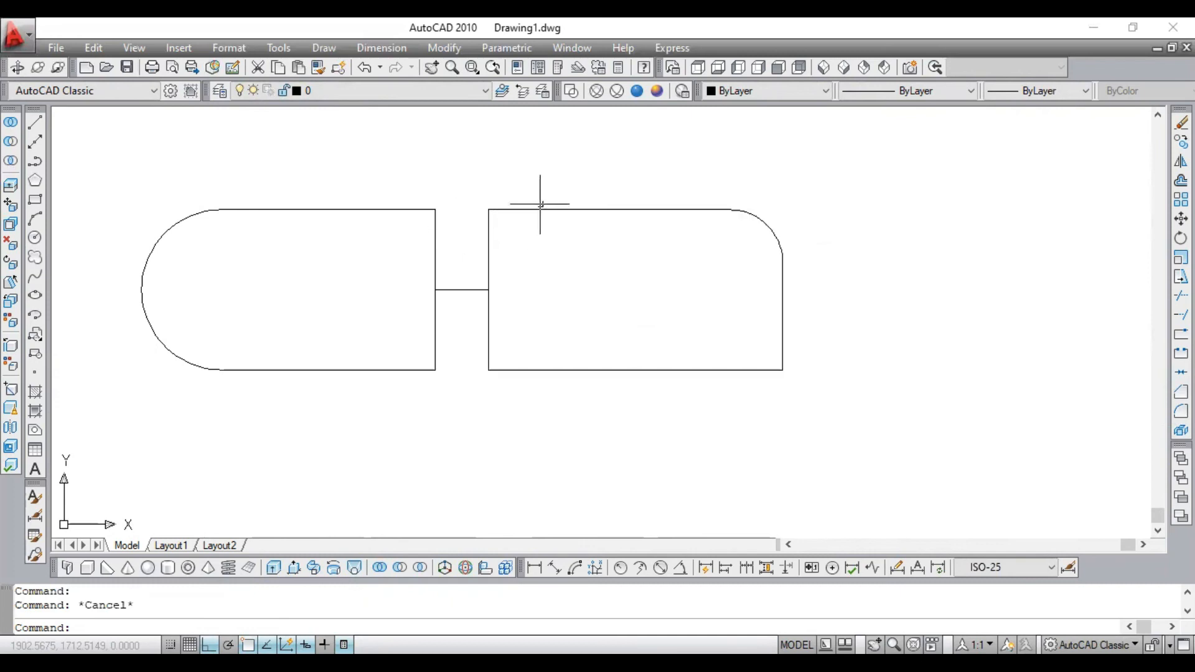
left_click(488, 234)
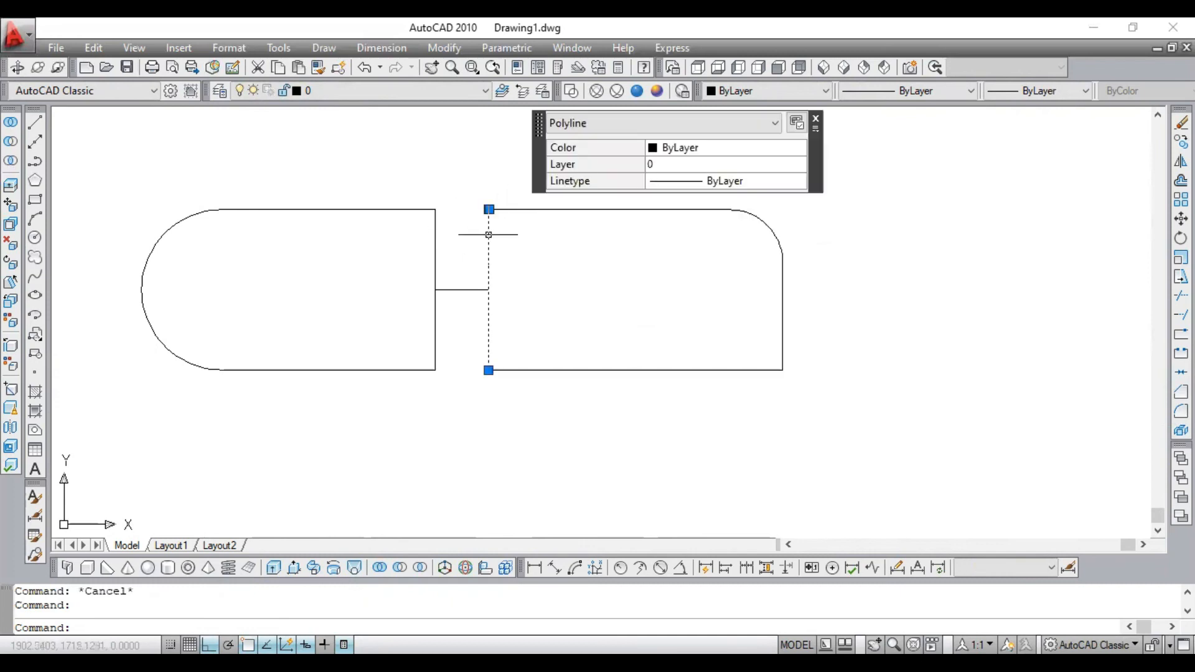
left_click(563, 210)
key("Escape")
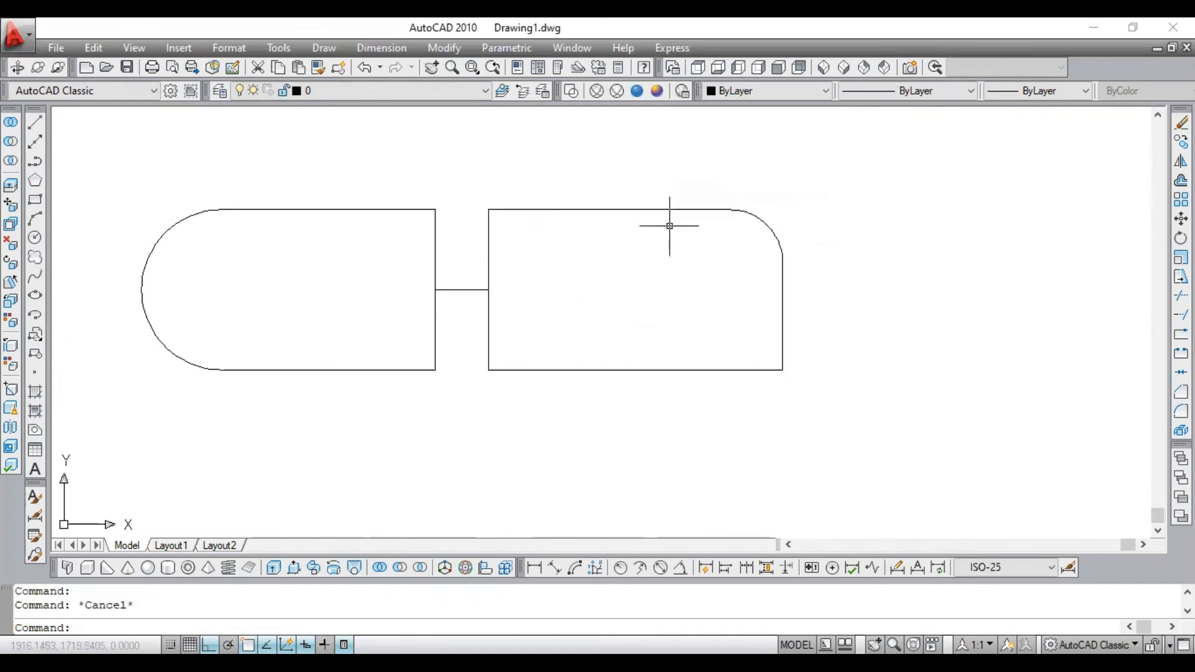
left_click(489, 228)
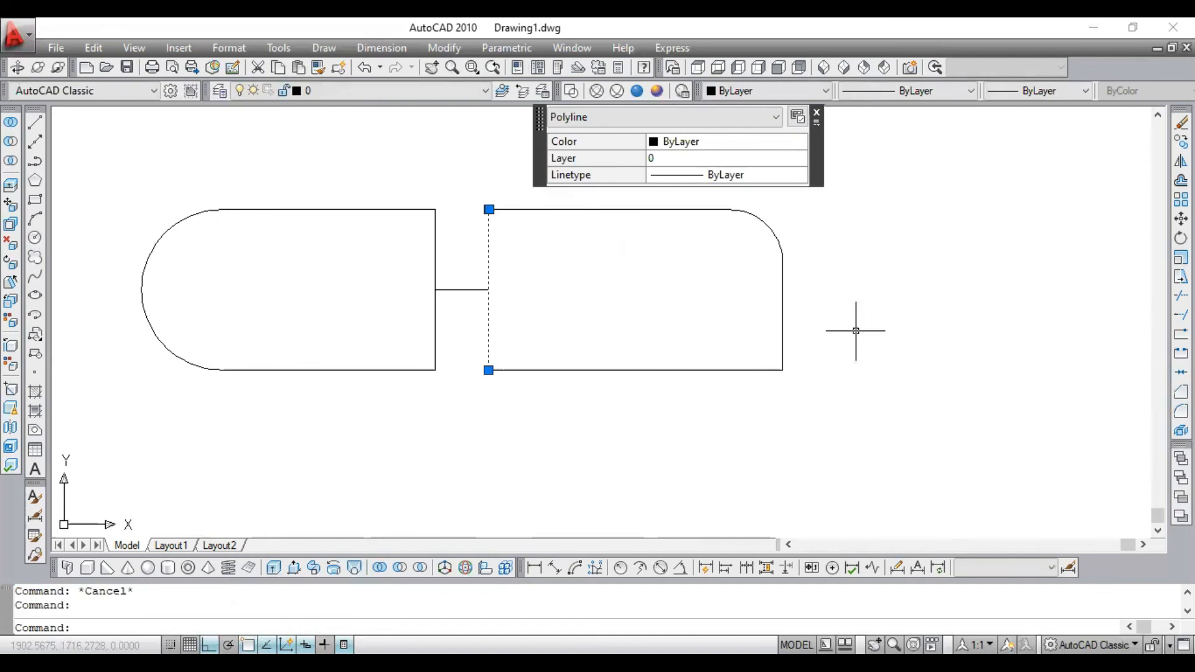
key("Escape")
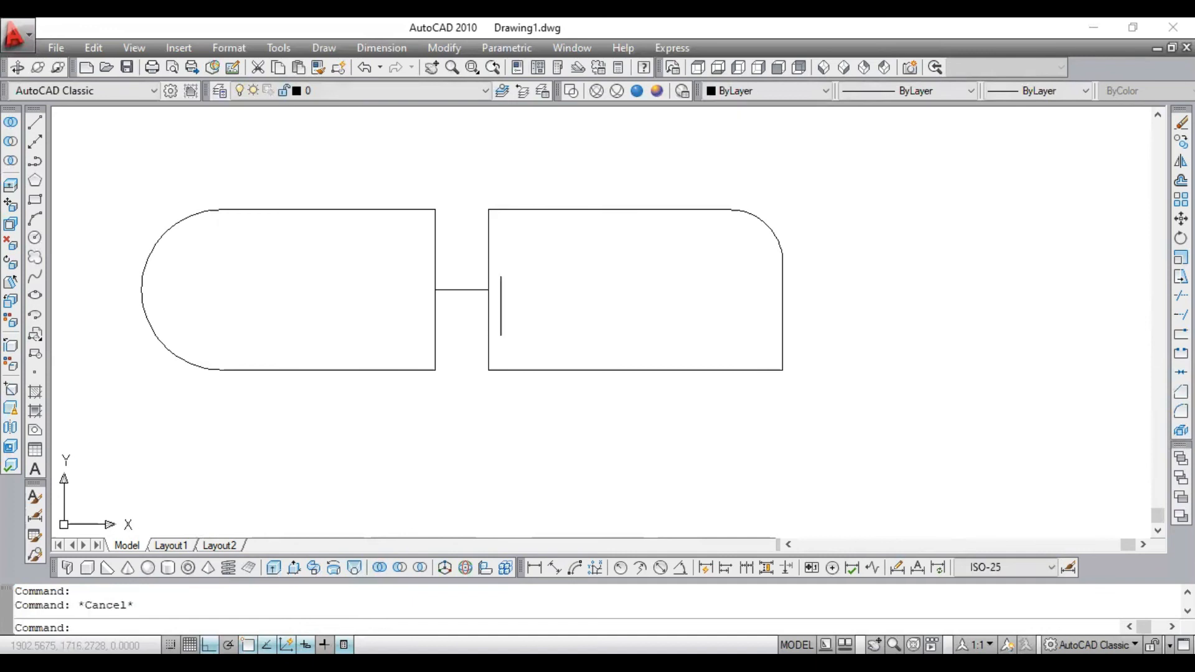
- Inspect the separated left edge's properties once more and undo the break at the upper left corner
left_click(489, 247)
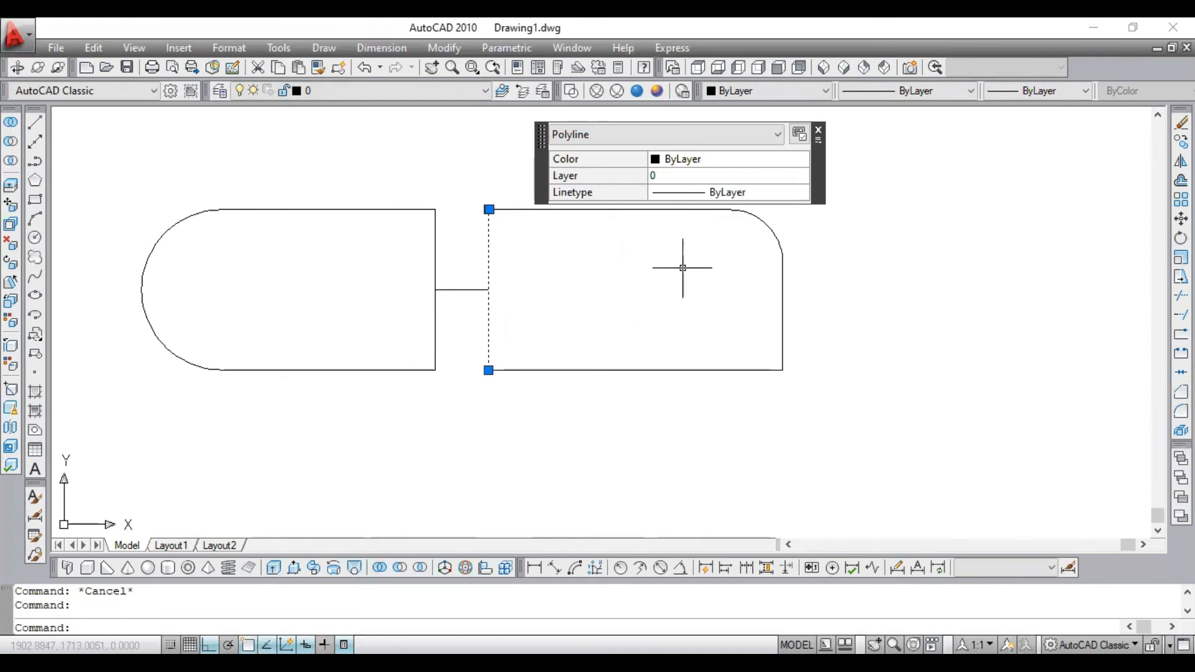
mouse_move(821, 133)
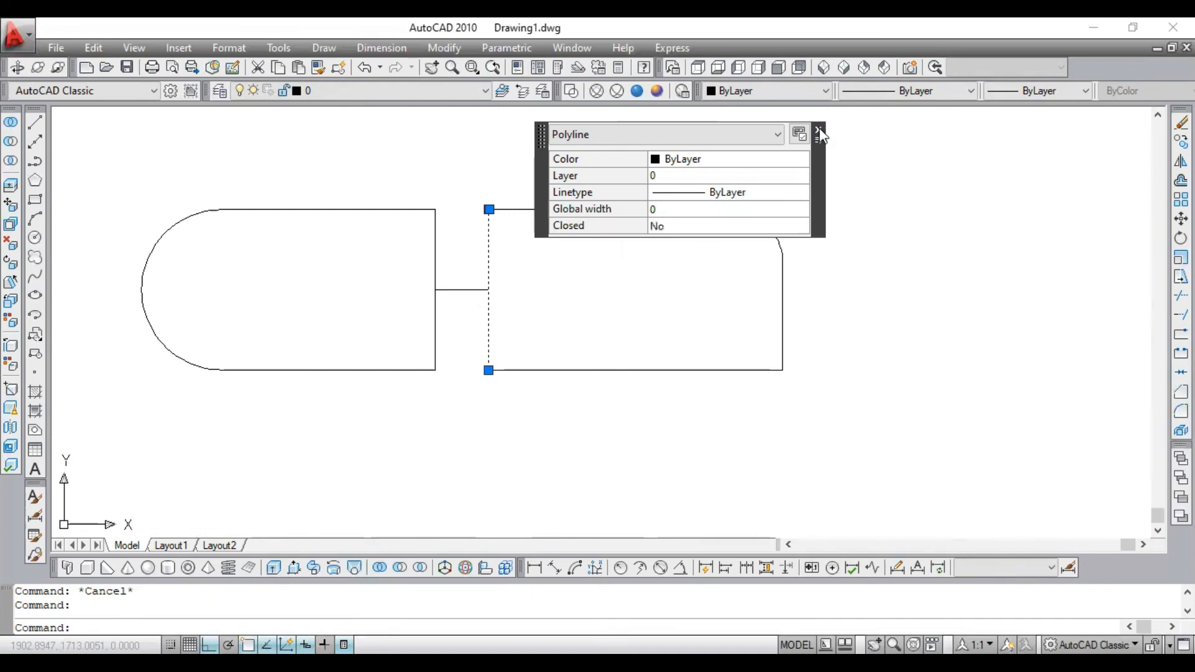
left_click(945, 360)
left_click(795, 459)
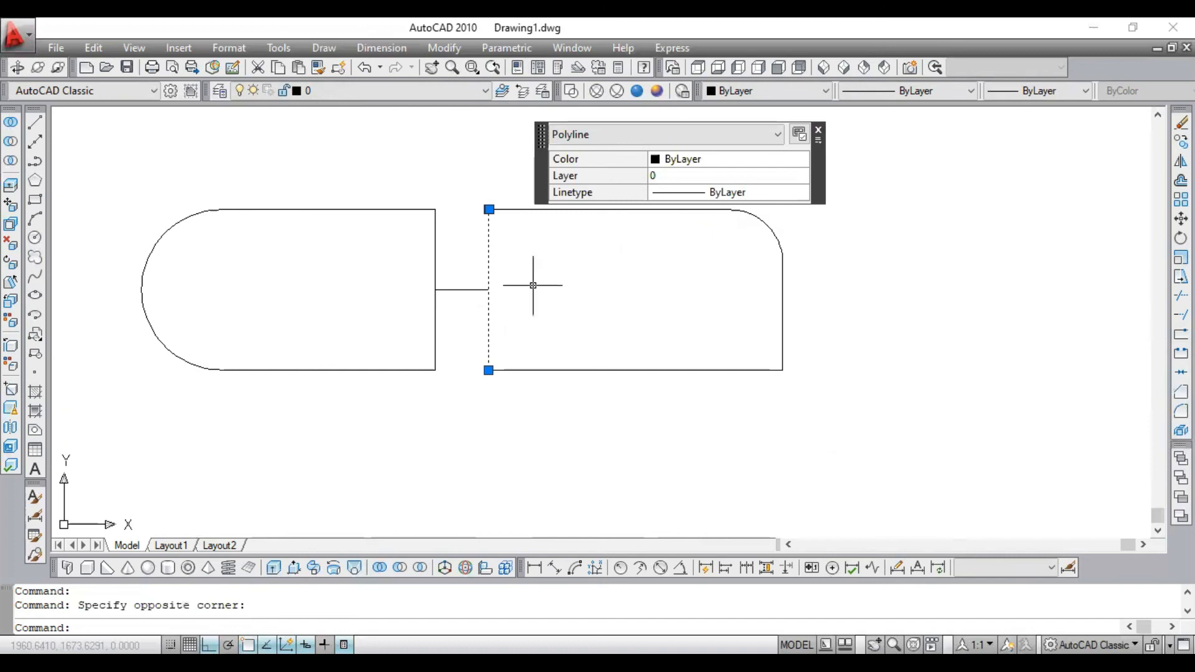
key("ctrl+z")
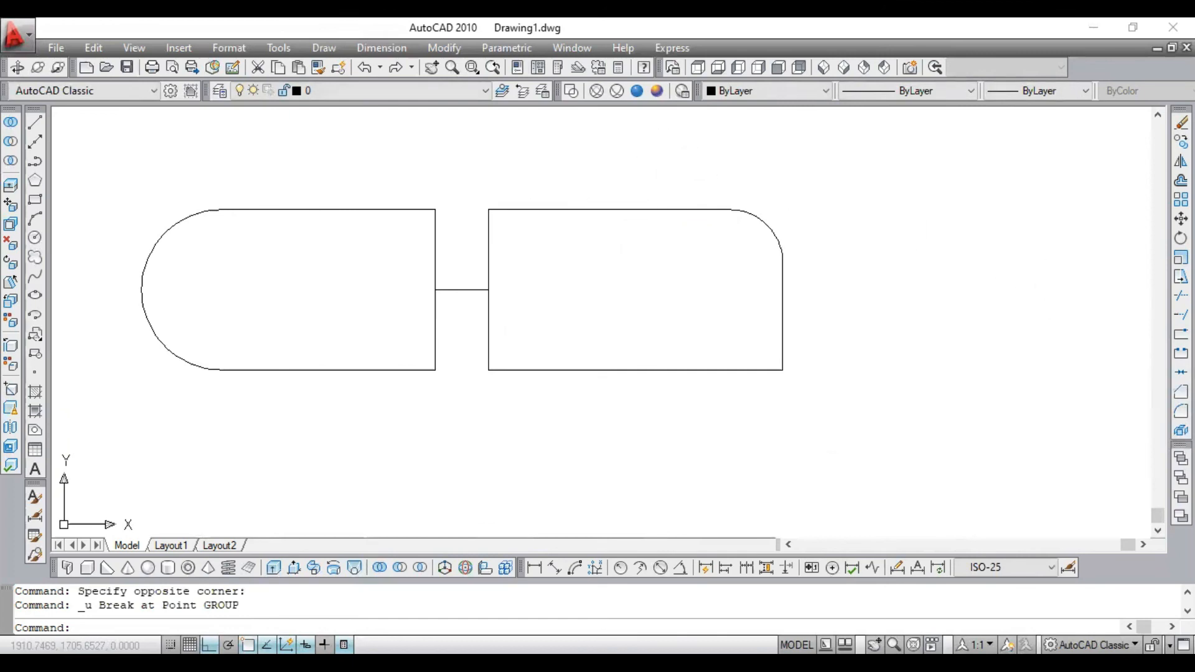
- Explode the filleted rectangle's polyline into separate lines and an arc
left_click(619, 210)
scroll(634, 210, "up", 2)
scroll(600, 200, "down", 4)
scroll(536, 259, "up", 3)
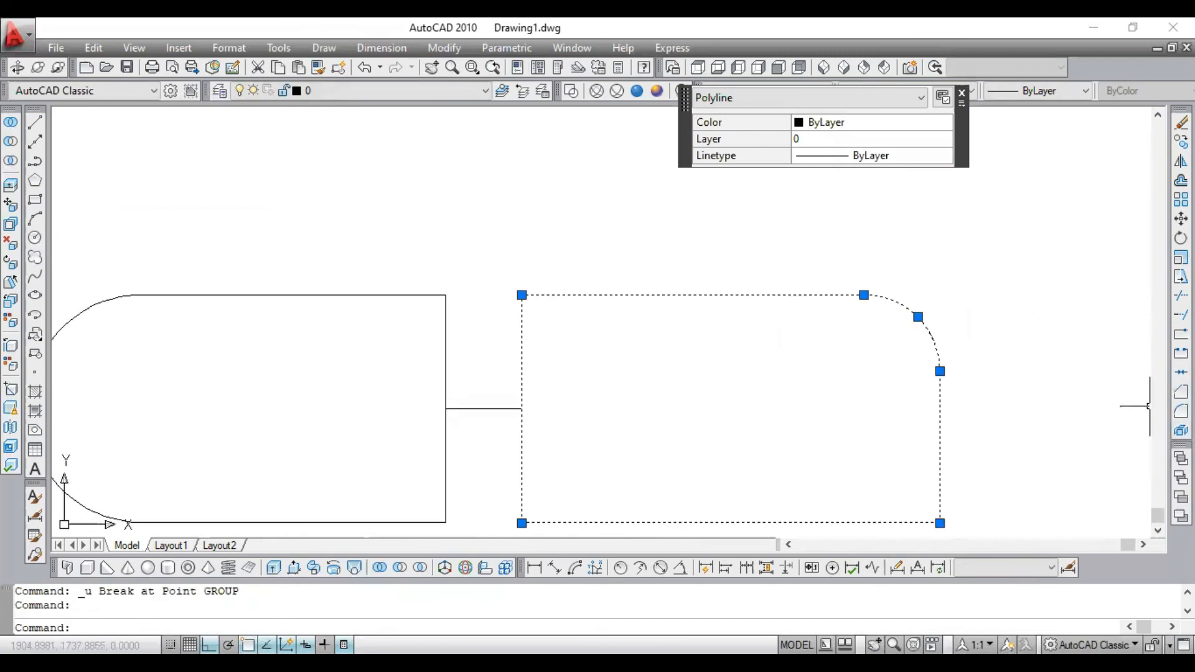
left_click(1181, 431)
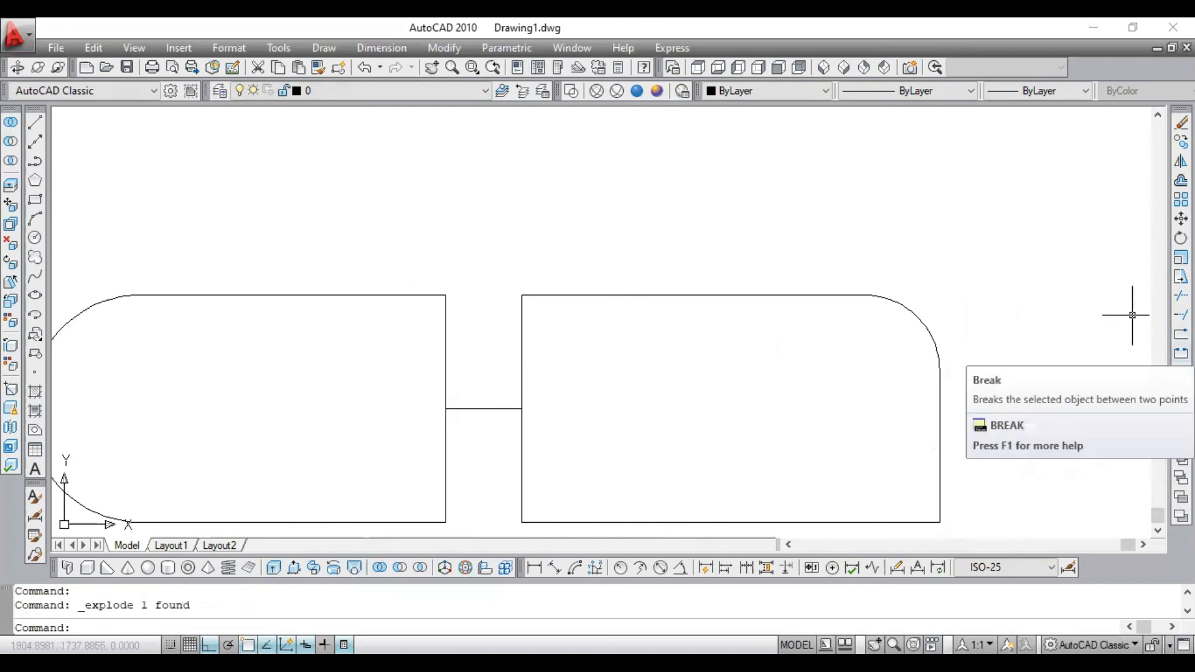
- Break the exploded top line between a point near the fillet arc and one nearer its left end
left_click(1181, 315)
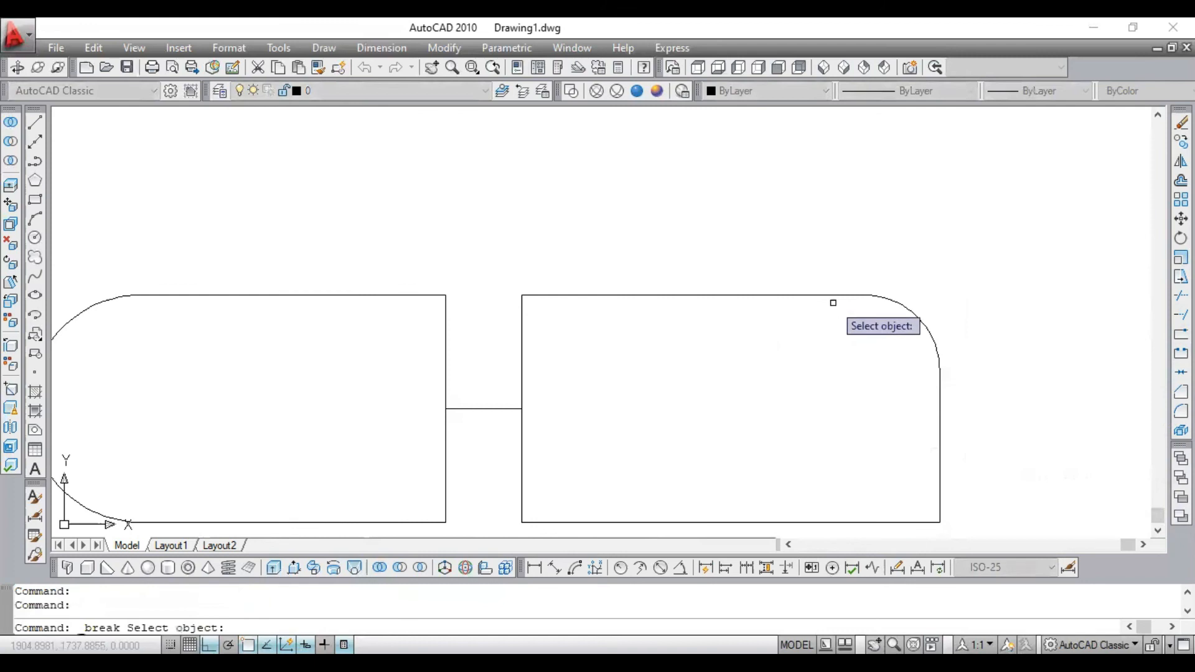
left_click(832, 300)
left_click(826, 296)
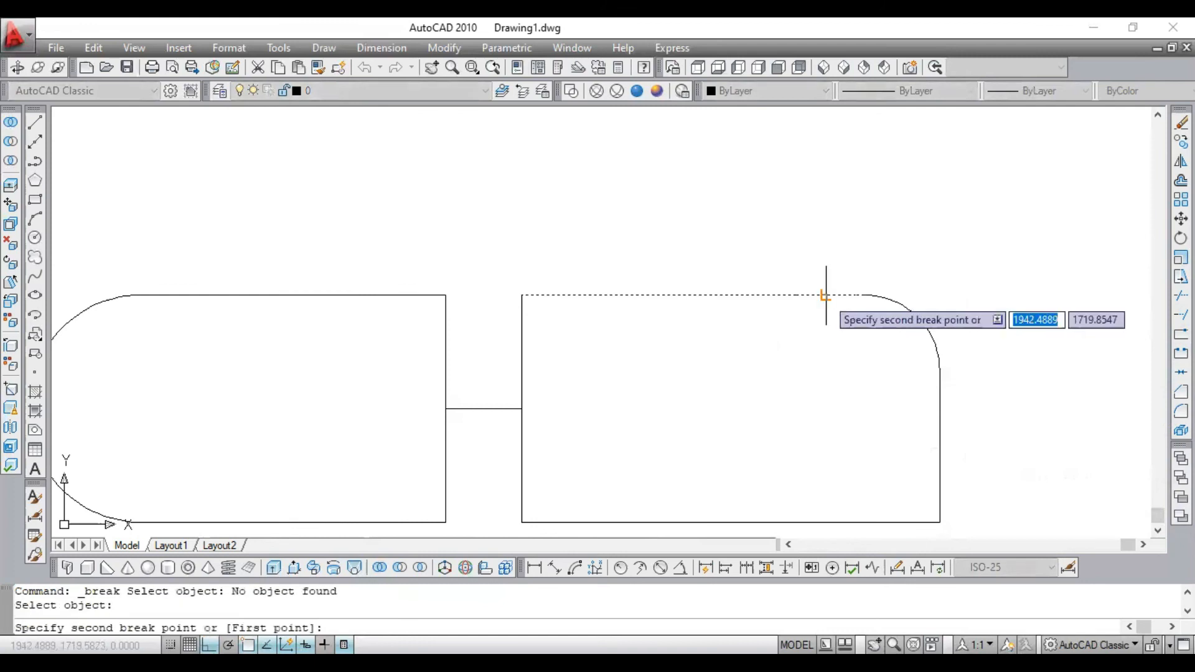
left_click(632, 289)
scroll(723, 287, "up", 3)
scroll(851, 334, "down", 2)
scroll(850, 322, "up", 2)
scroll(845, 311, "down", 2)
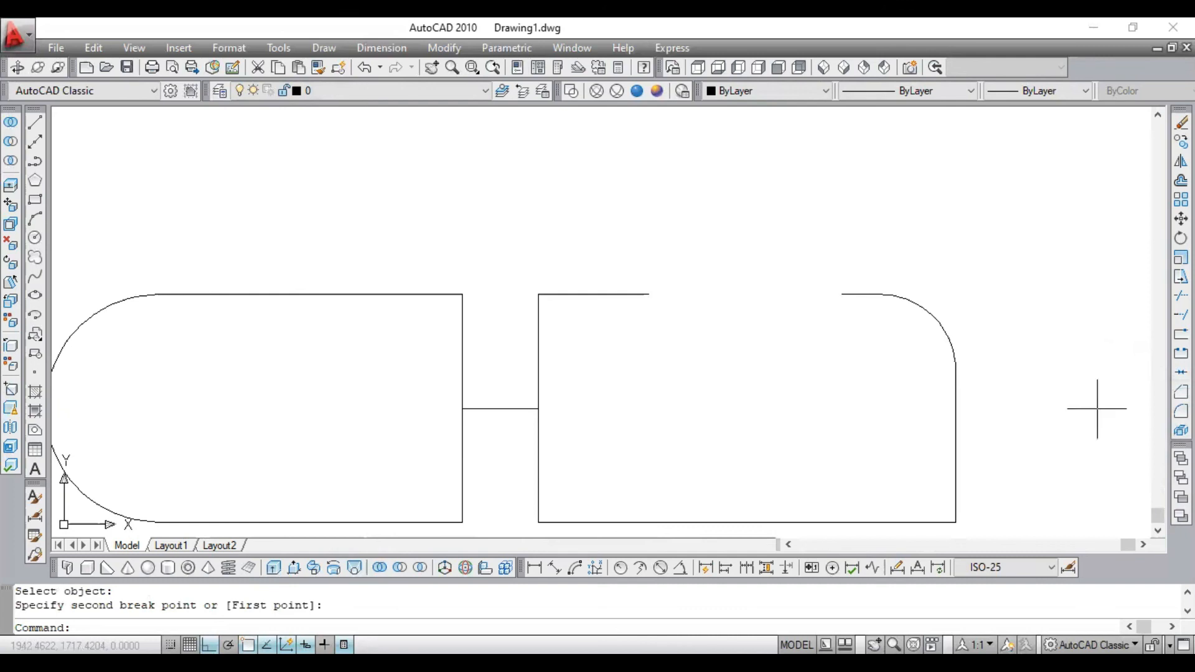
- Join the two remaining pieces of the top line into one line, with the left piece as source
left_click(1181, 372)
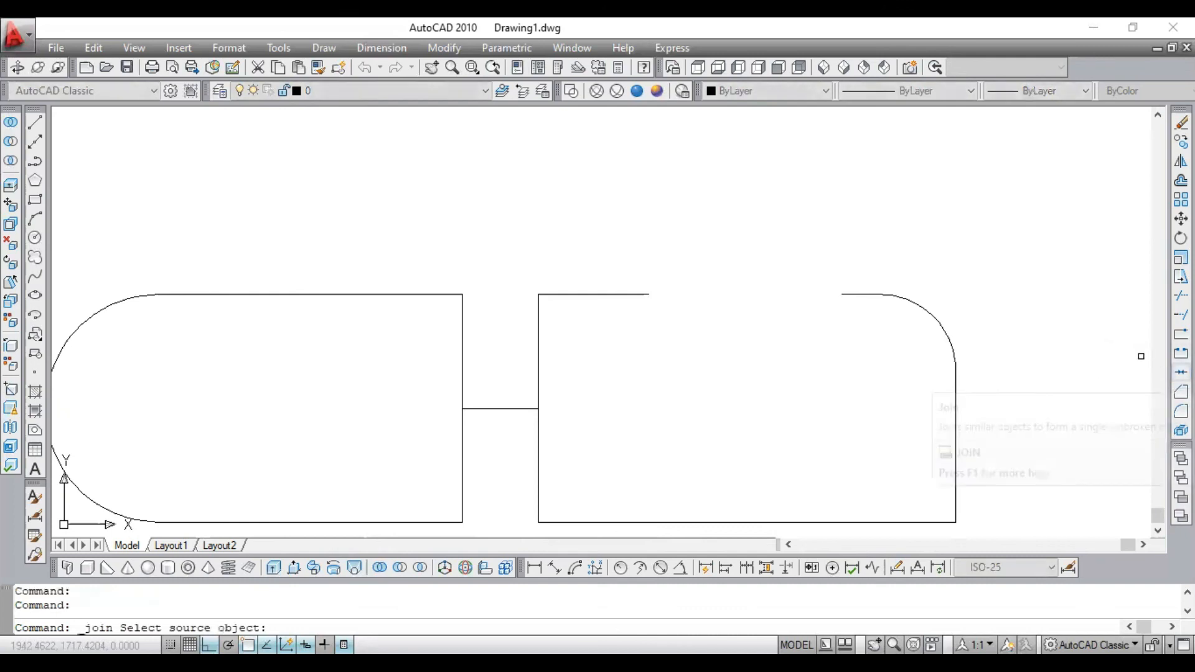
scroll(809, 299, "up", 2)
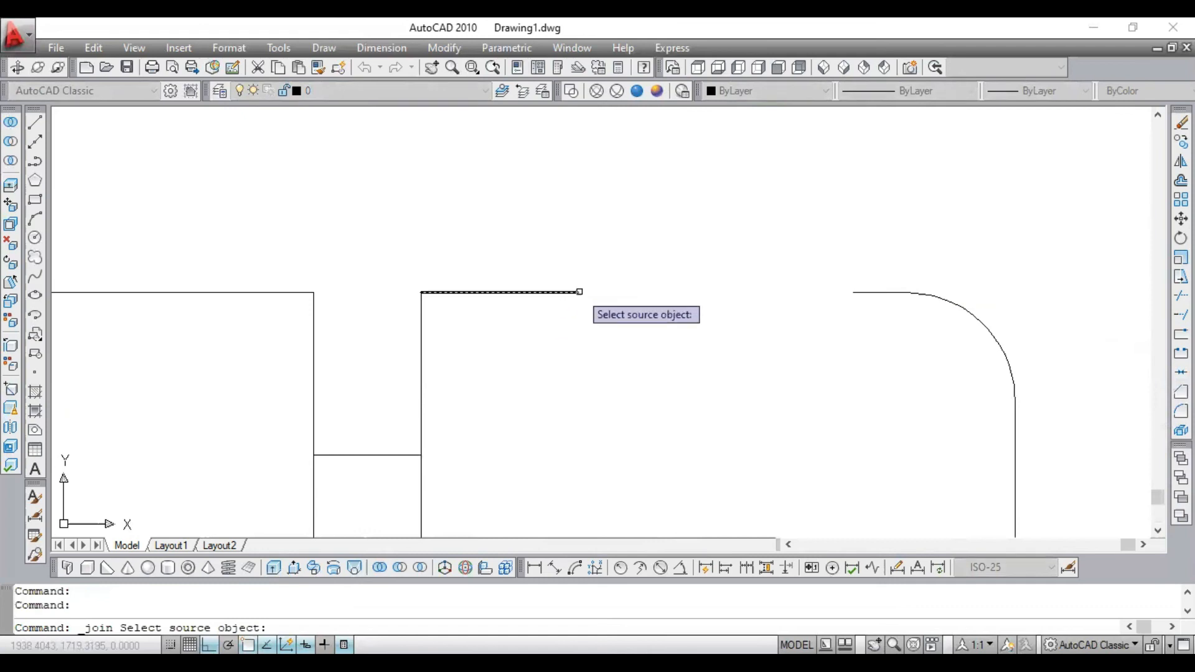
left_click(564, 293)
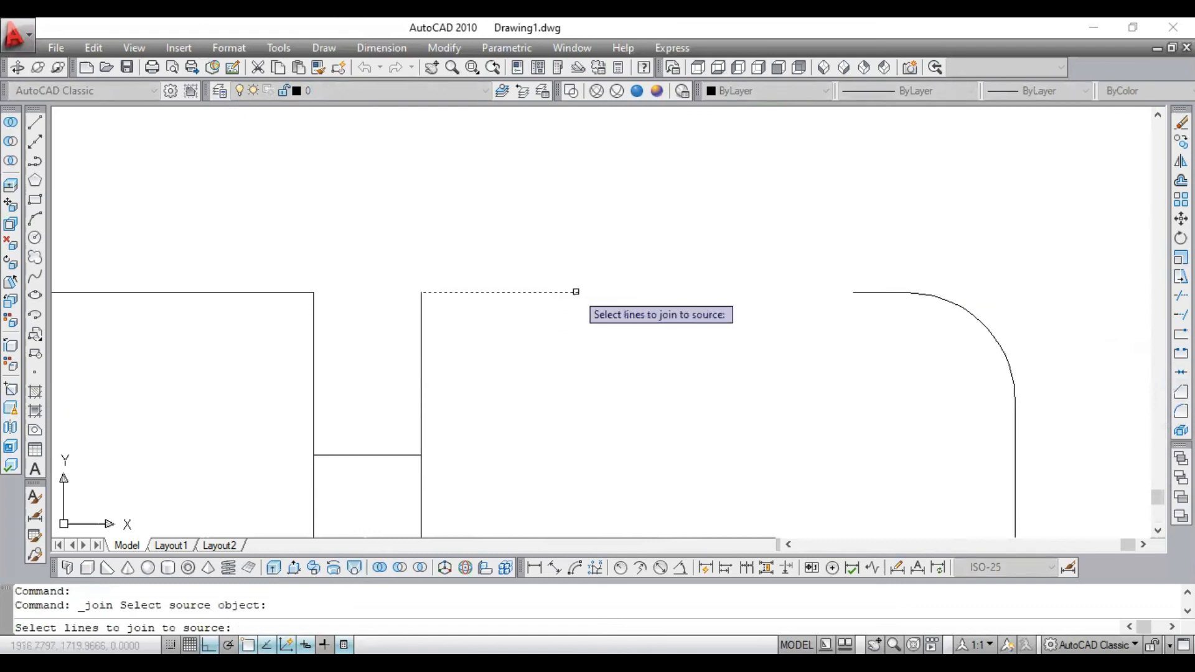
left_click(849, 293)
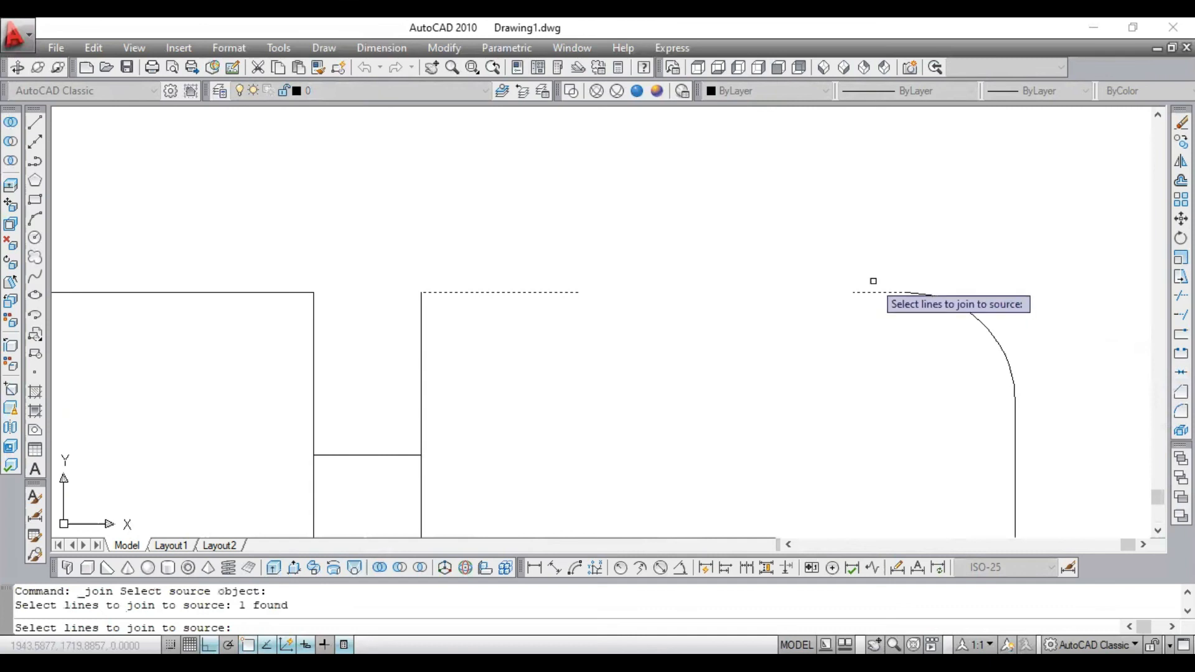
key("Return")
scroll(793, 283, "down", 5)
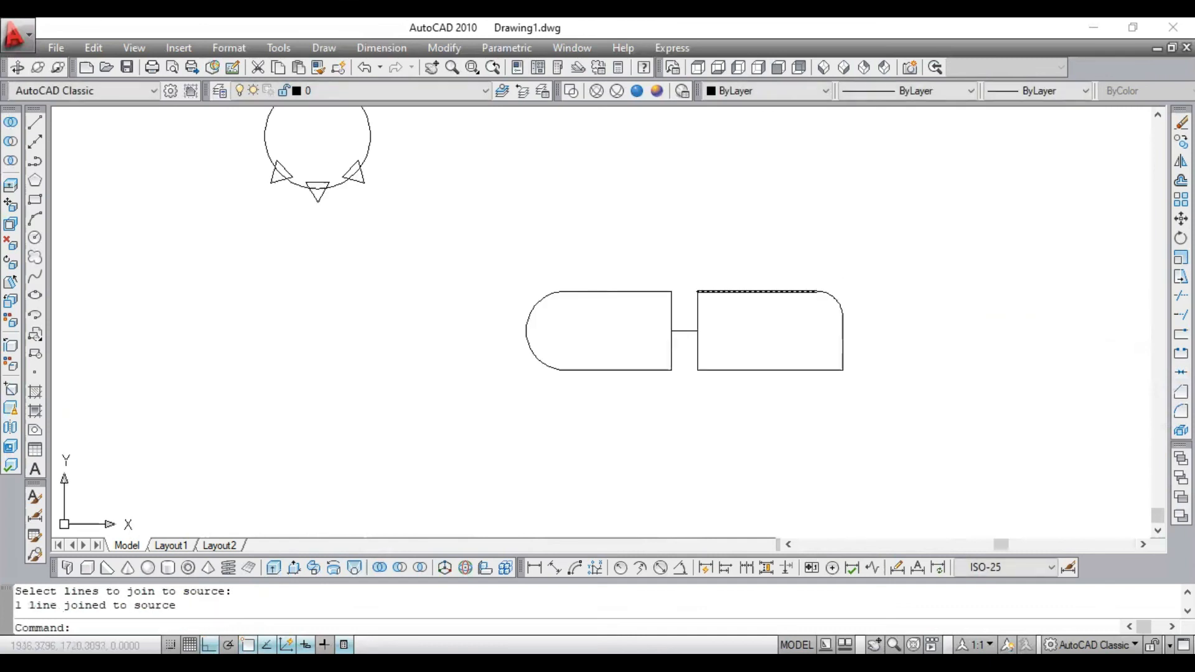
- Select the joined top line to check that it is one continuous object, and clear the selection
scroll(744, 291, "up", 3)
left_click(779, 290)
left_click(780, 276)
scroll(802, 298, "up", 3)
scroll(801, 298, "down", 5)
key("Escape")
scroll(802, 277, "up", 3)
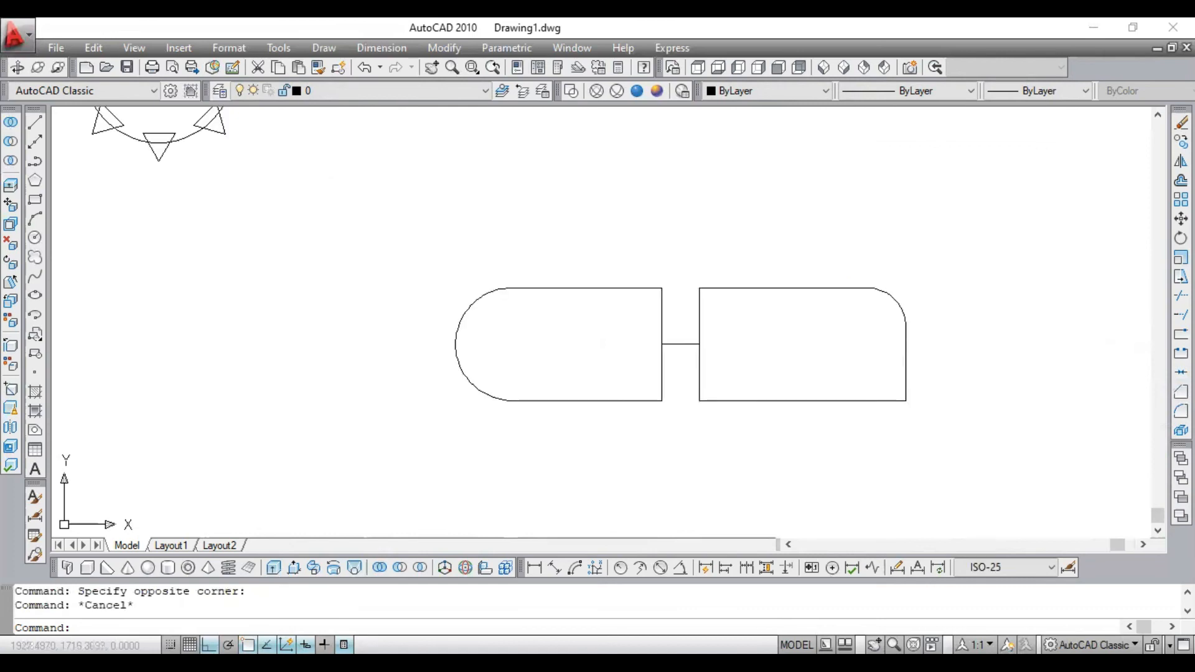
left_click(803, 283)
key("Escape")
scroll(786, 274, "up", 5)
scroll(786, 268, "down", 8)
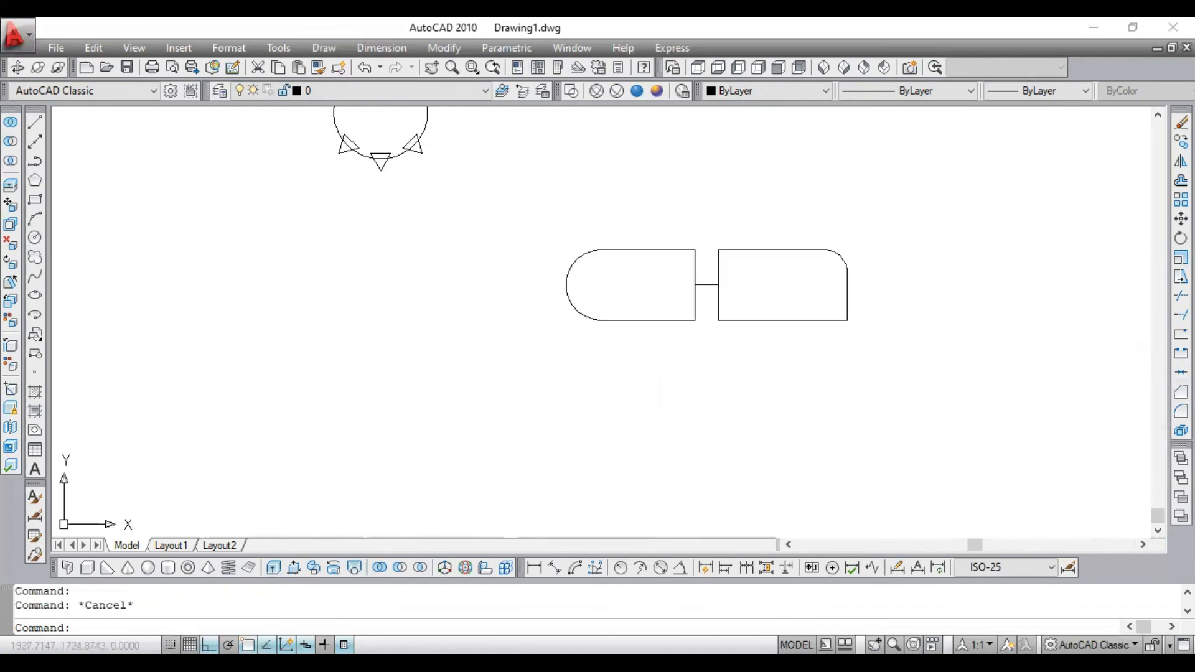
scroll(794, 272, "up", 6)
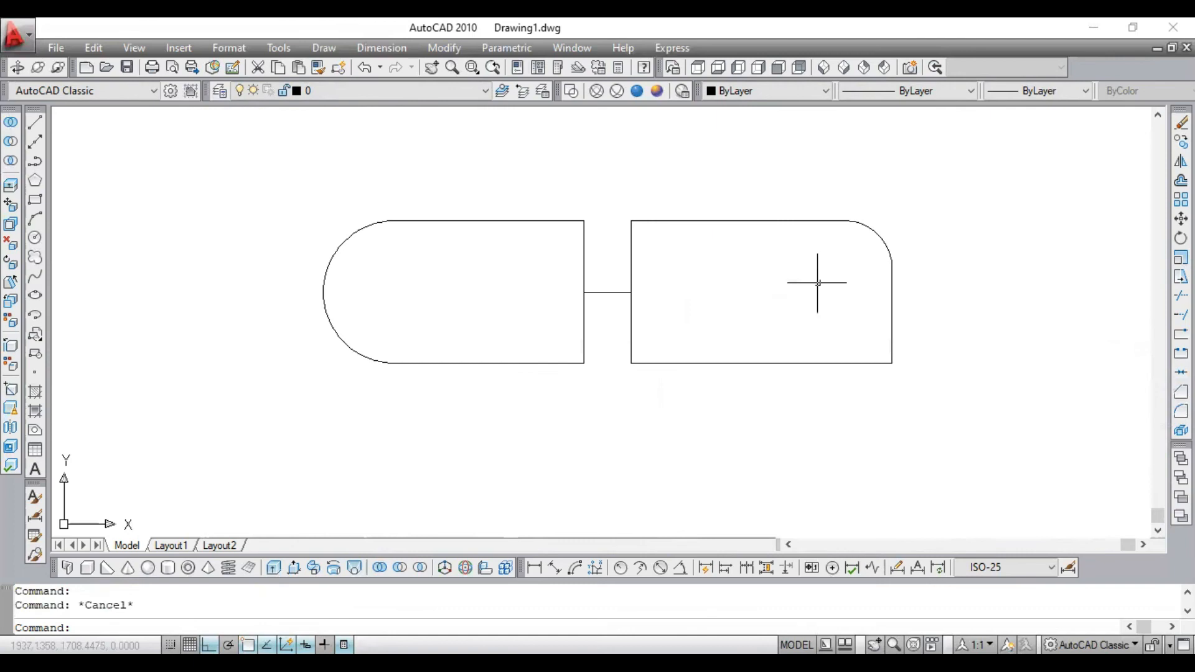
scroll(752, 200, "down", 8)
scroll(747, 199, "up", 2)
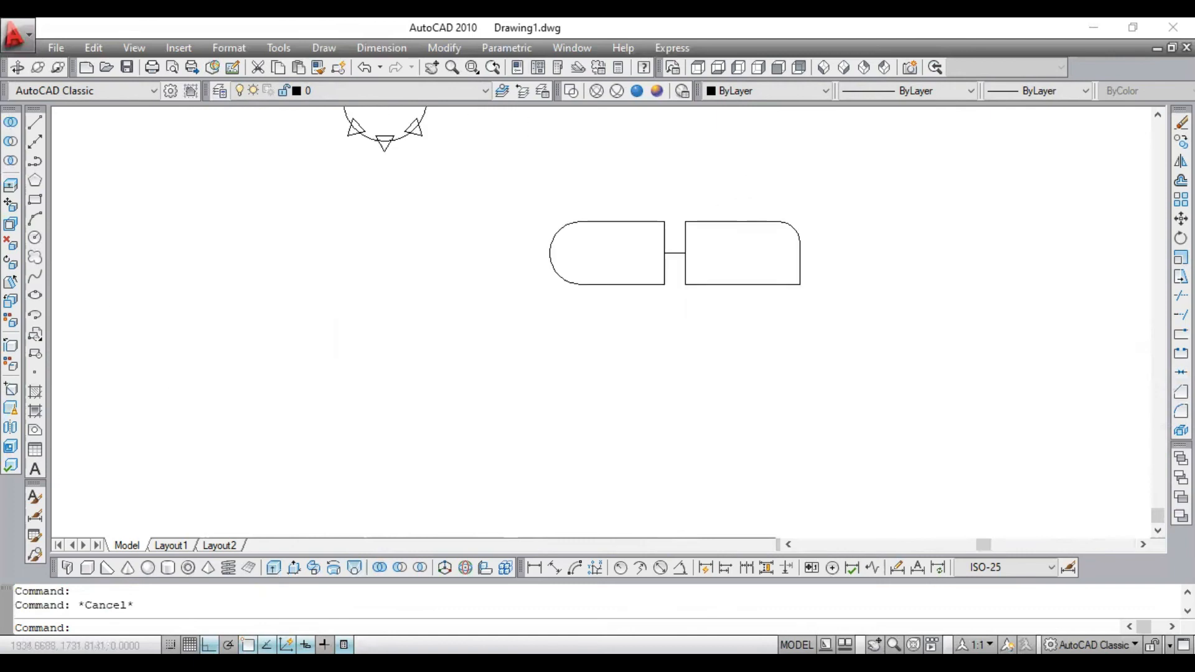
scroll(715, 187, "down", 2)
left_click(1158, 115)
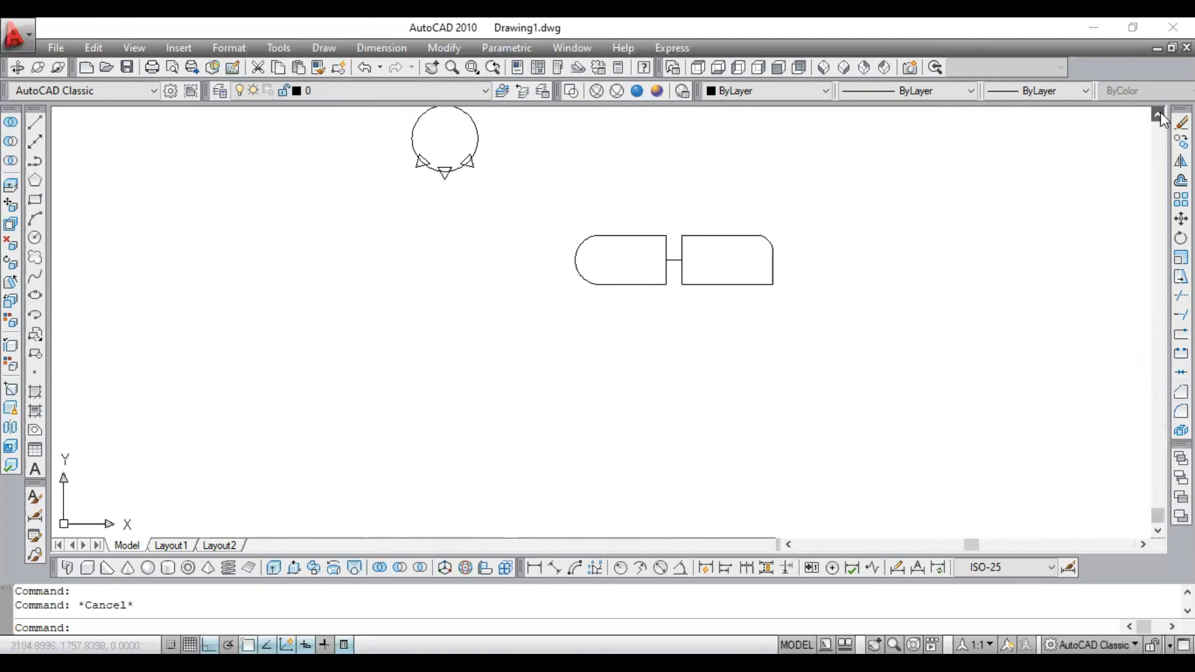
left_click(1161, 114)
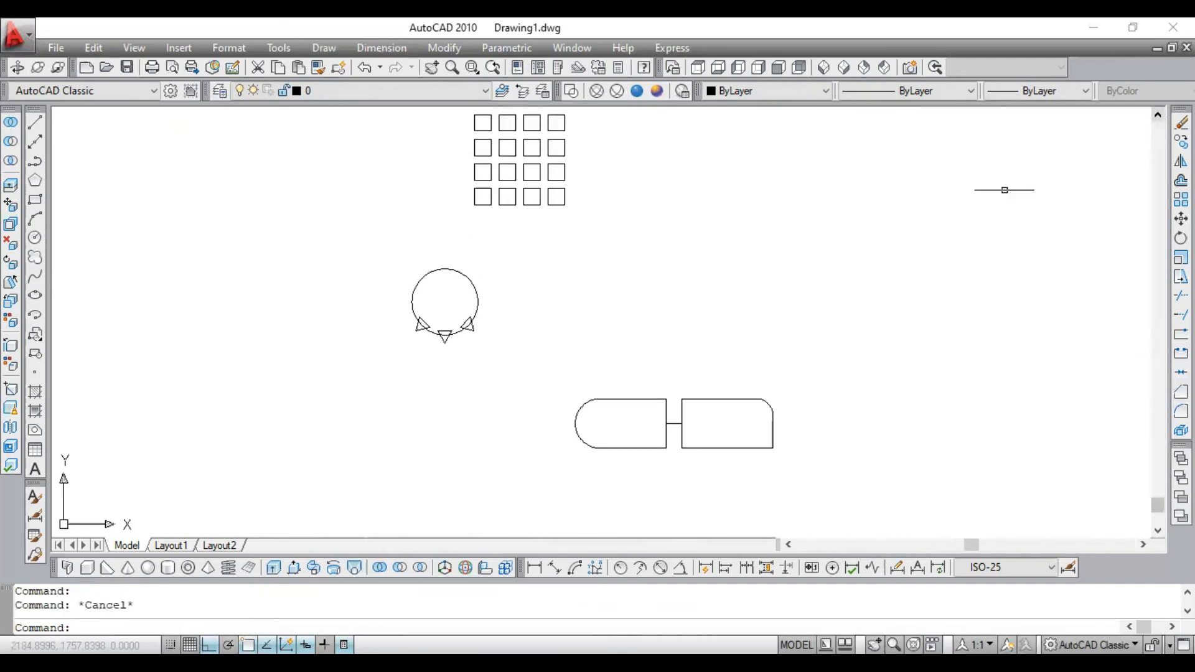
left_click(871, 134)
left_click(337, 457)
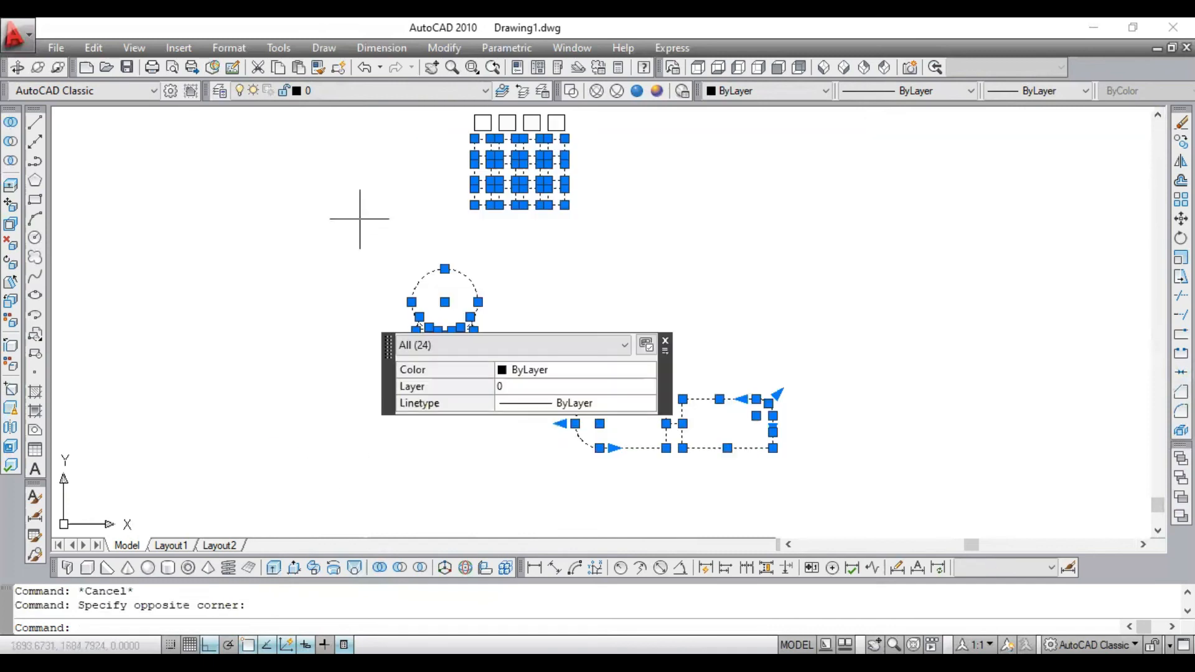
key("Escape")
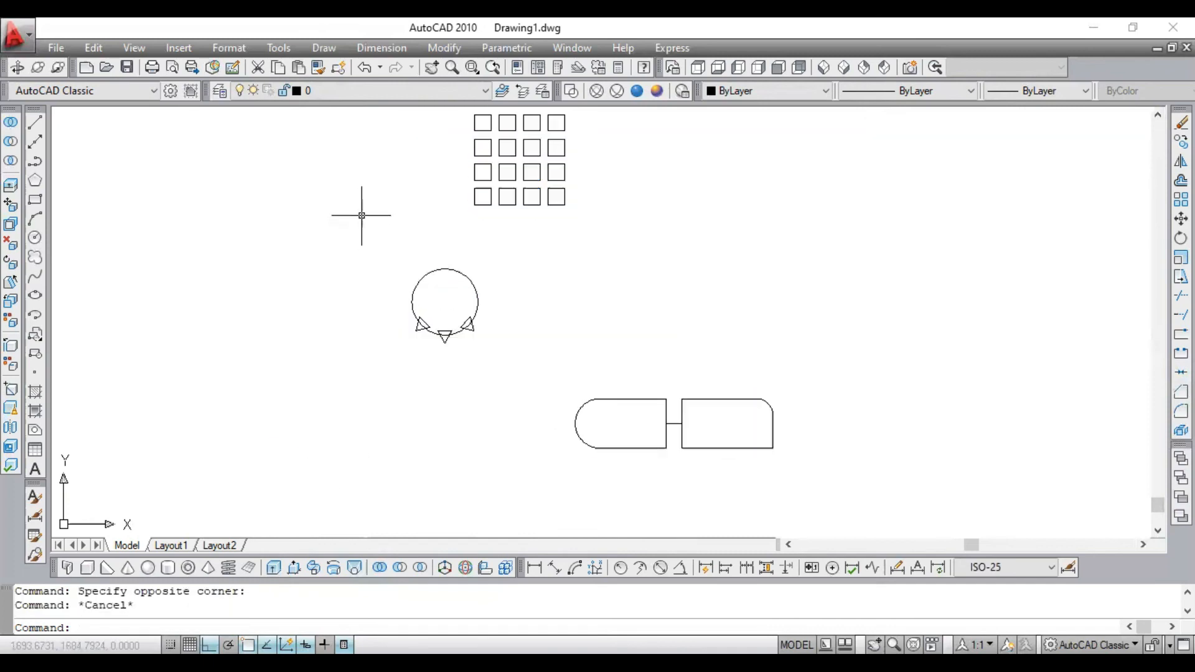
left_click(976, 120)
key("Escape")
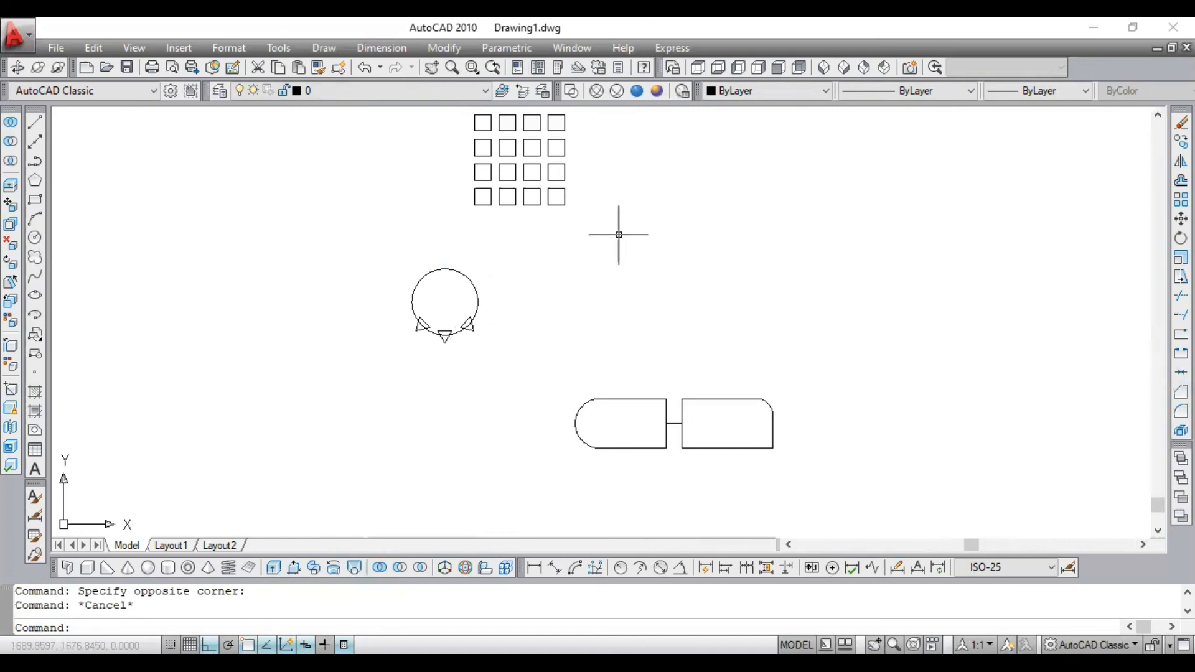
left_click(886, 123)
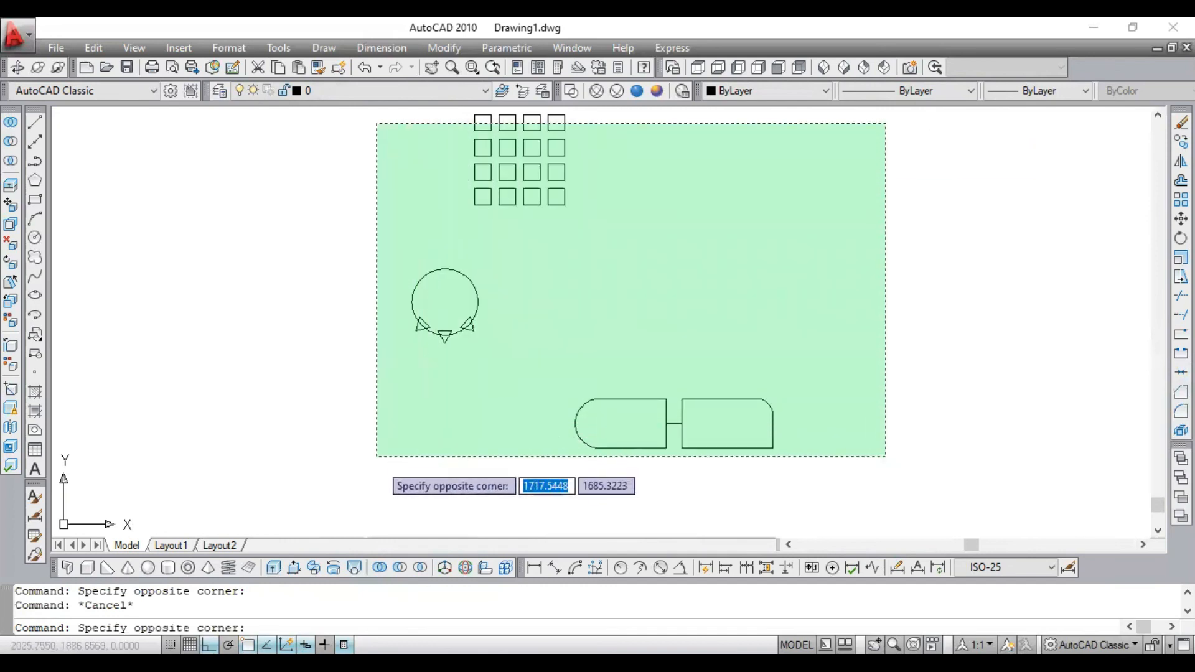
left_click(373, 479)
key("Escape")
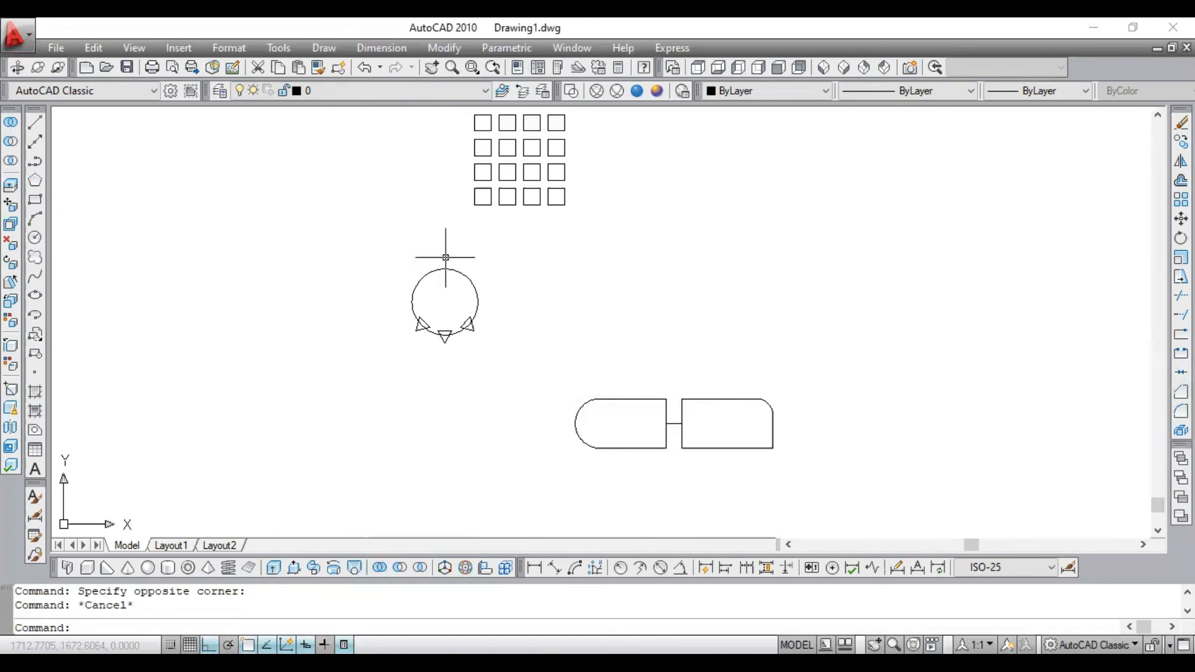
left_click(842, 120)
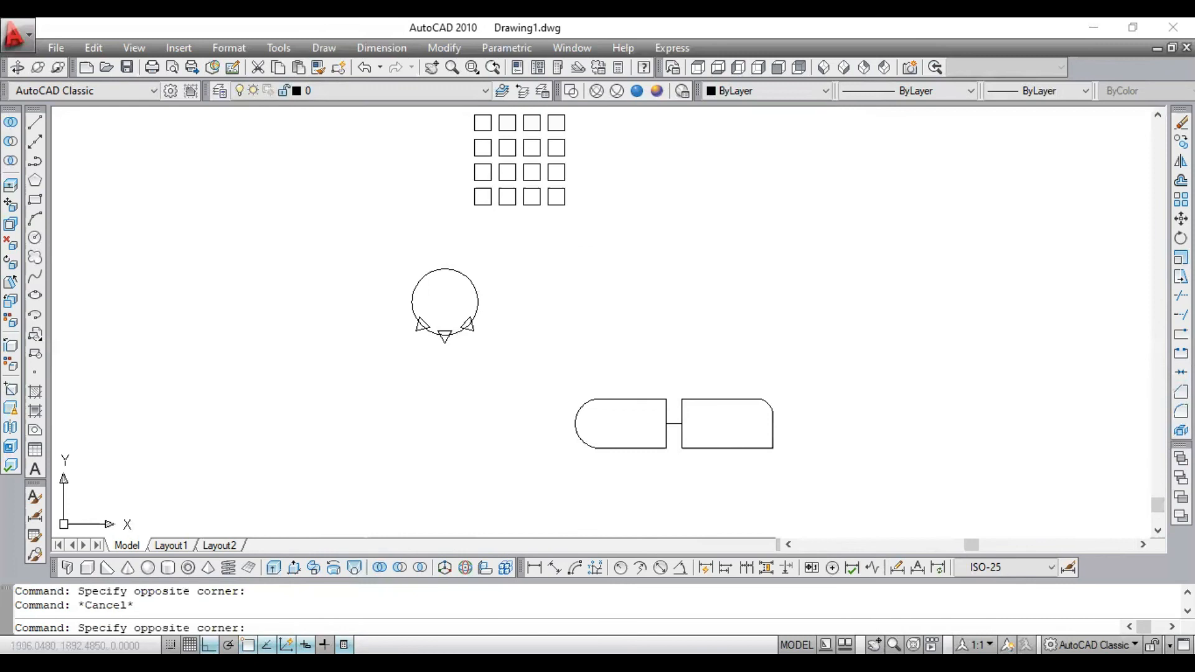
left_click(366, 483)
key("Escape")
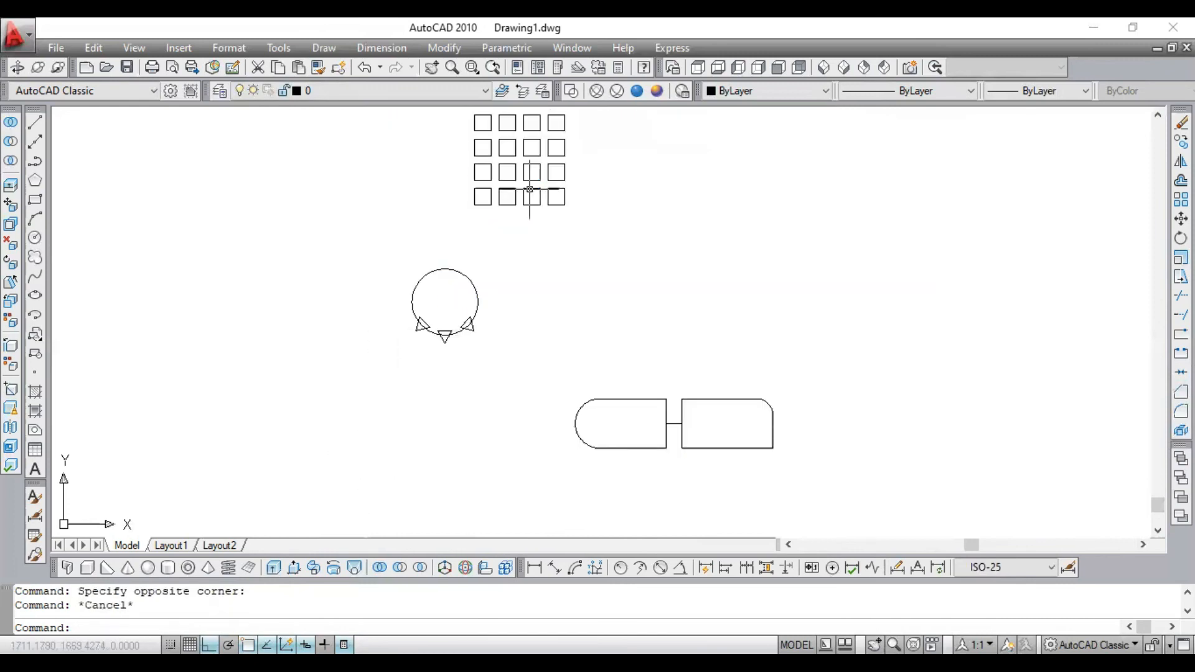
scroll(778, 184, "up", 2)
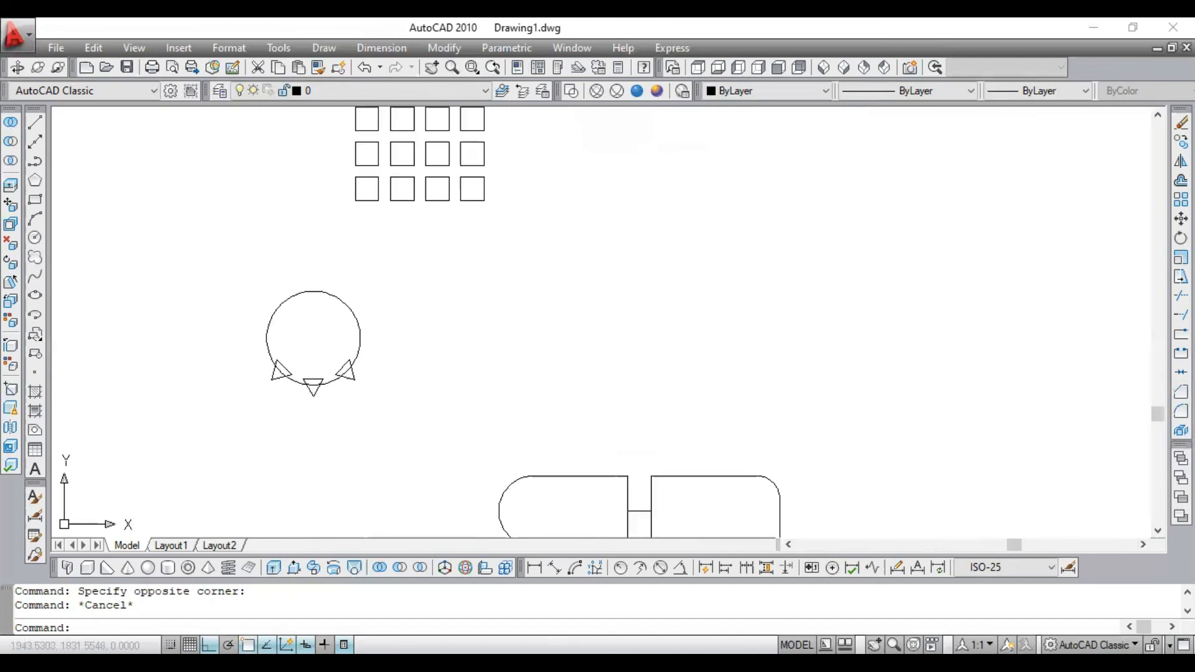